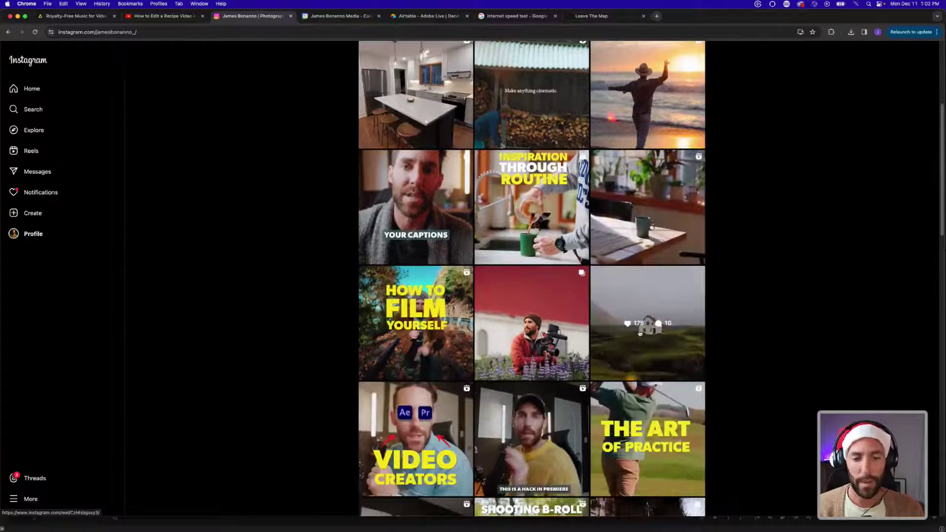
- Look through the post grid on the Instagram profile for examples of past reels
scroll(639, 334, "down", 3)
scroll(559, 272, "up", 5)
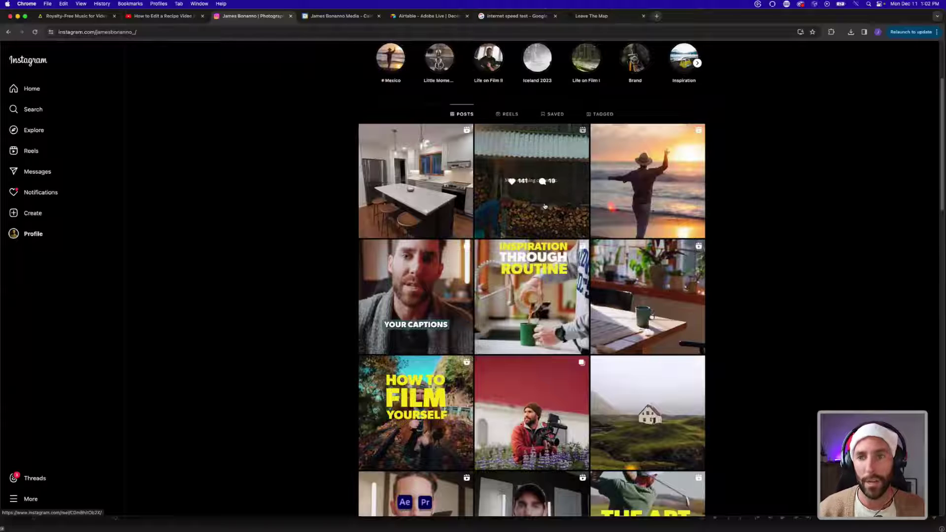
scroll(545, 197, "up", 2)
- Open the Leave The Map website and look over its home page, including the client list and mission section
left_click(587, 15)
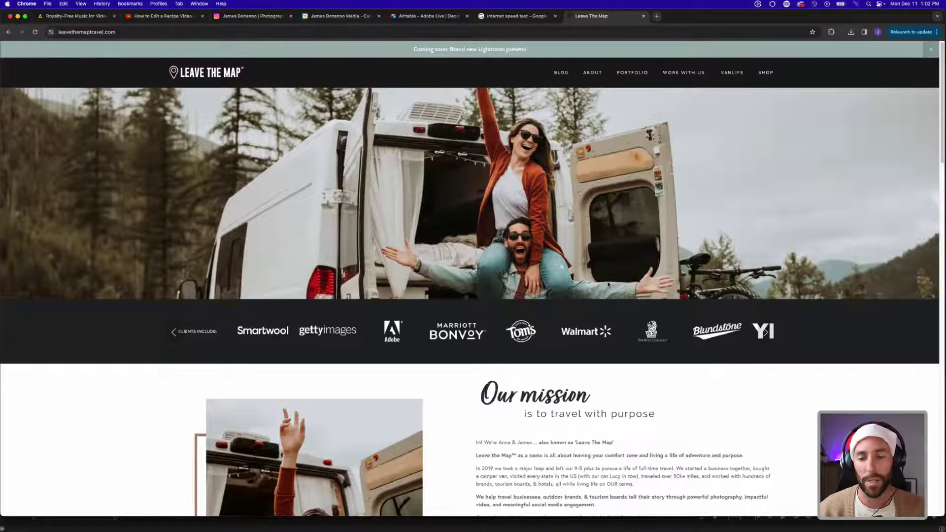
scroll(608, 285, "down", 4)
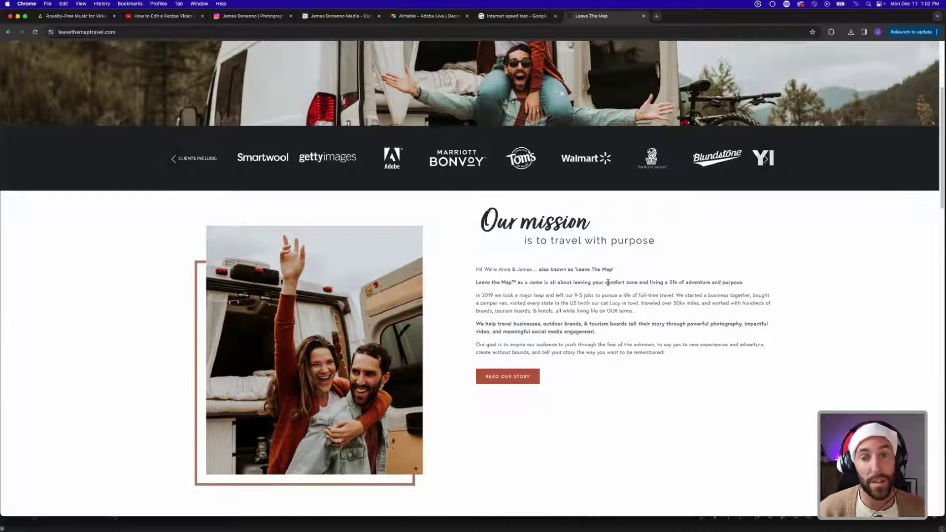
scroll(596, 316, "down", 5)
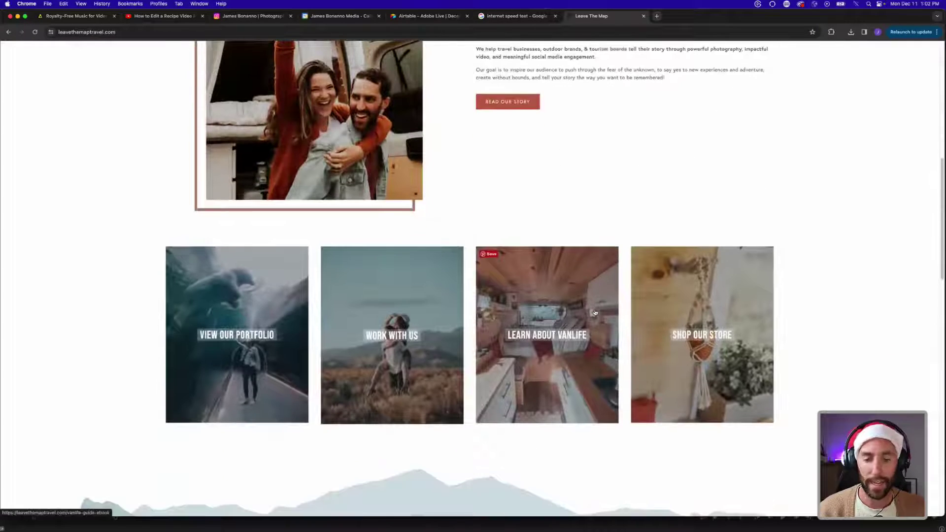
scroll(606, 334, "up", 8)
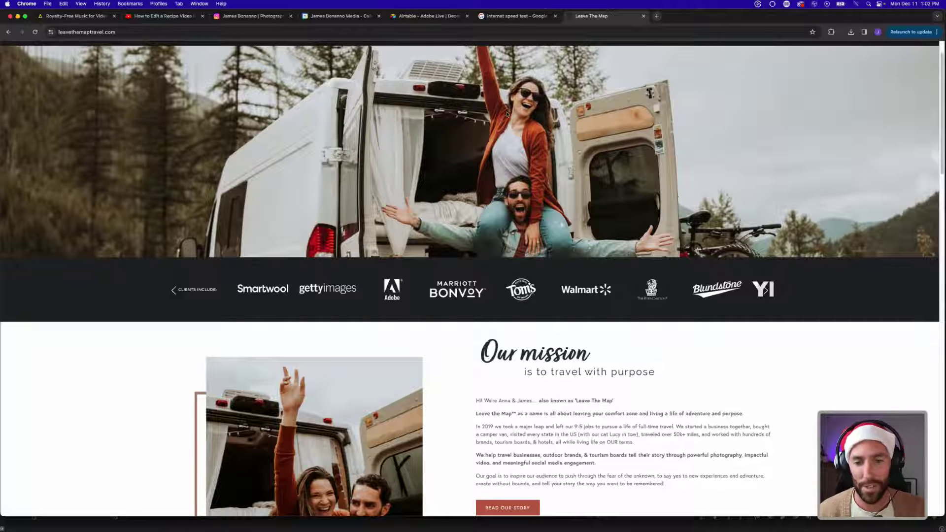
- Switch to Premiere Pro, review the "Creating an Instagram Reel" checklist in the Acrobat window, and minimize that window
mouse_move(601, 529)
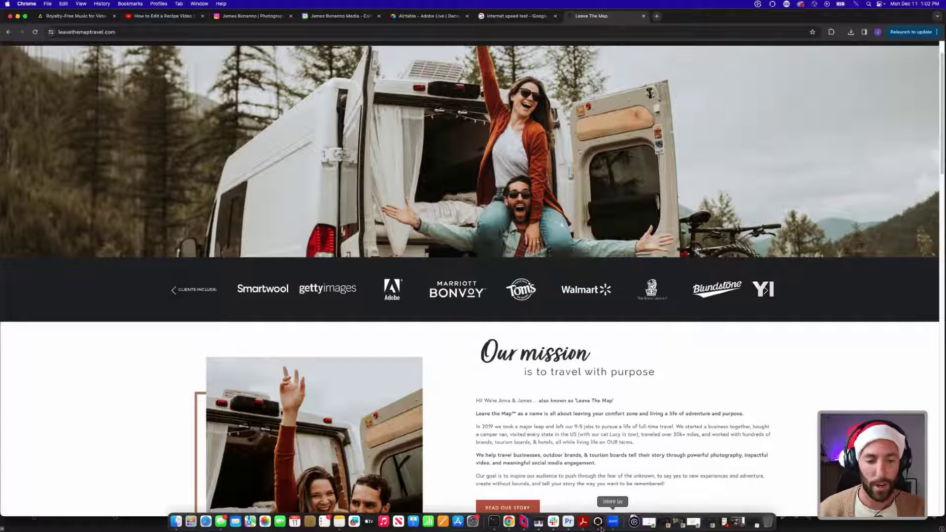
left_click(569, 524)
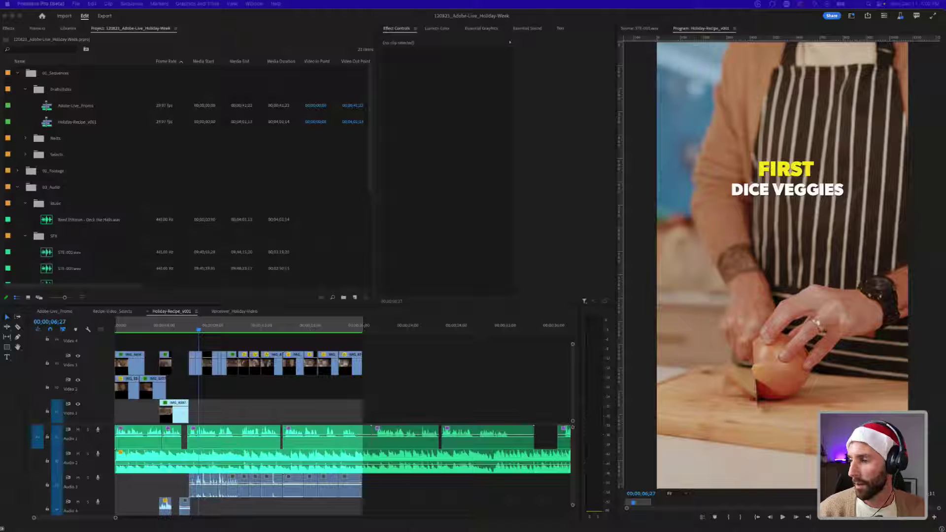
left_click_drag(0, 24, 419, 78)
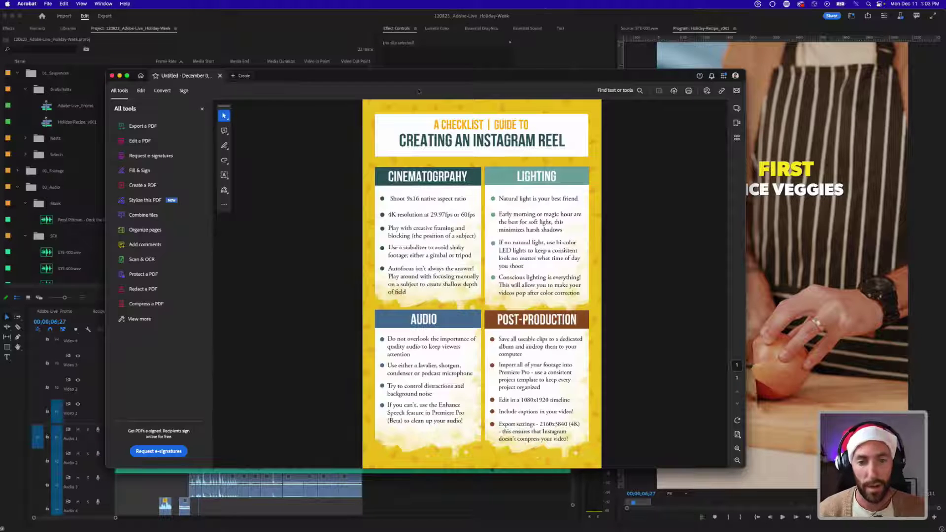
left_click_drag(360, 78, 340, 68)
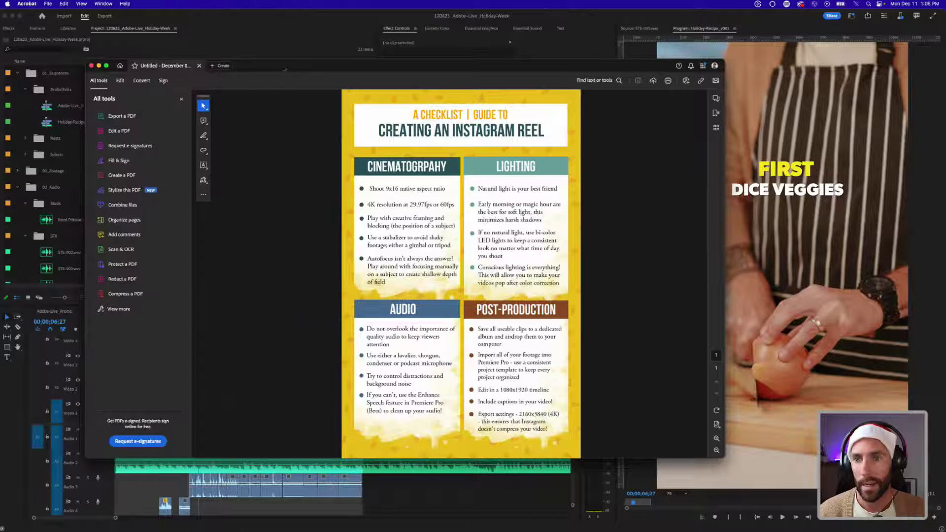
left_click_drag(284, 69, 292, 72)
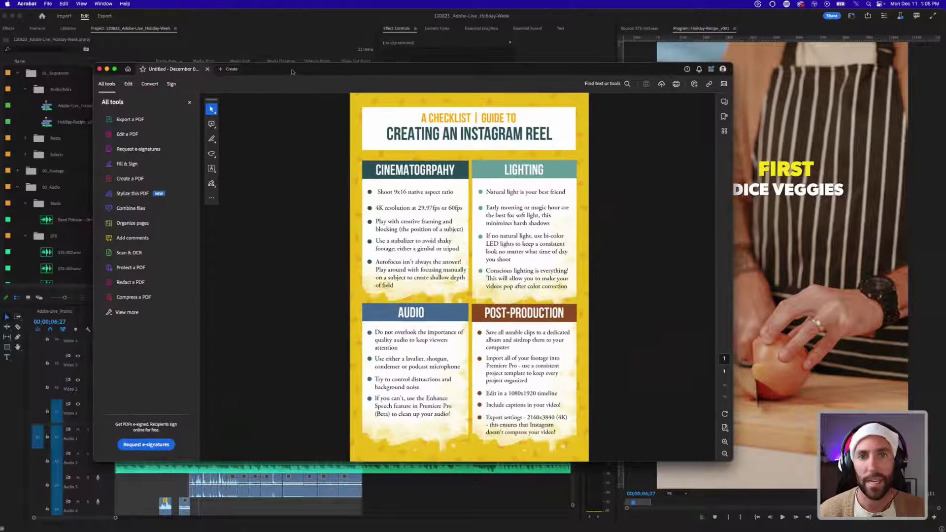
left_click(107, 70)
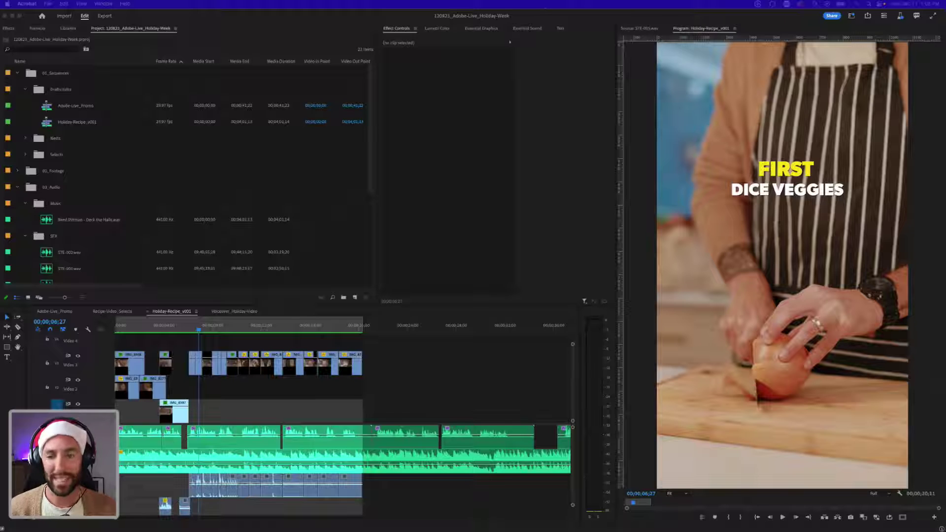
- Examine the Holiday-Recipe_v001 timeline at different scales and return the playhead to the sequence start
left_click(433, 408)
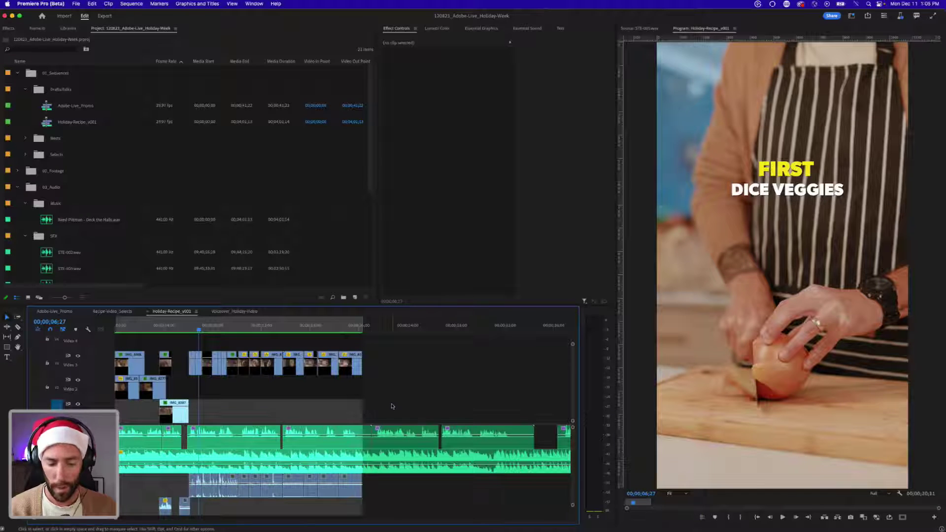
key("minus")
key("minus")
key("equal")
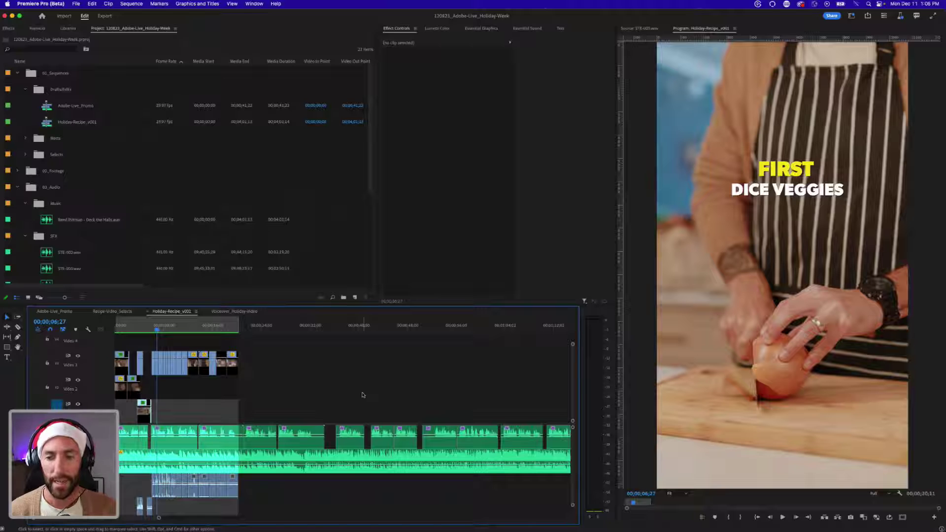
key("minus")
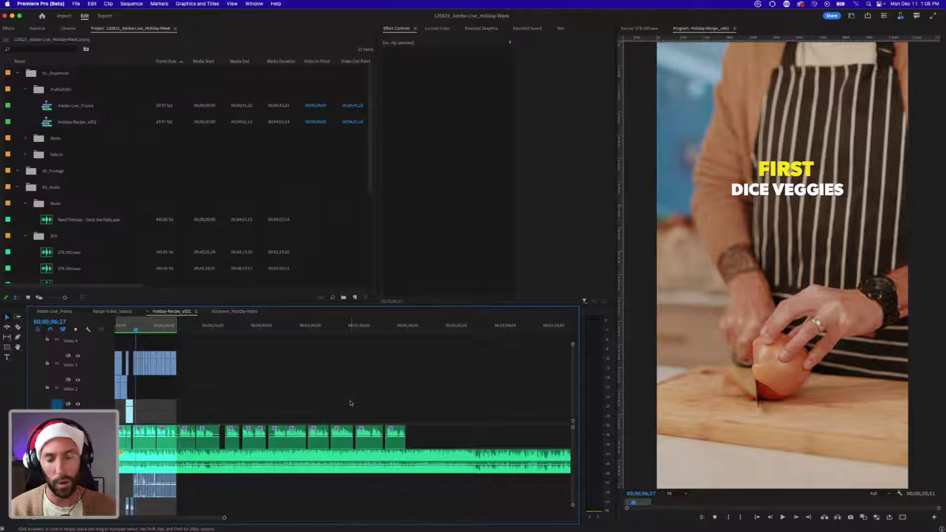
key("equal")
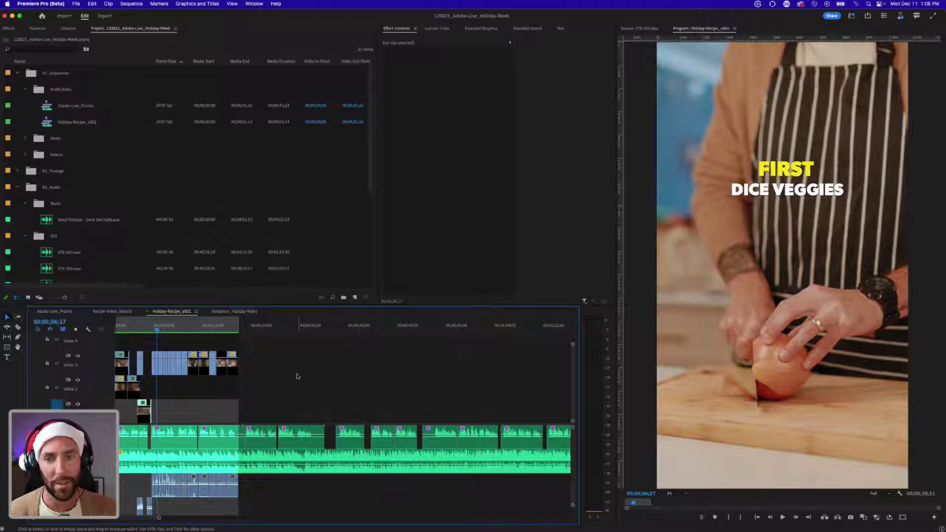
key("Home")
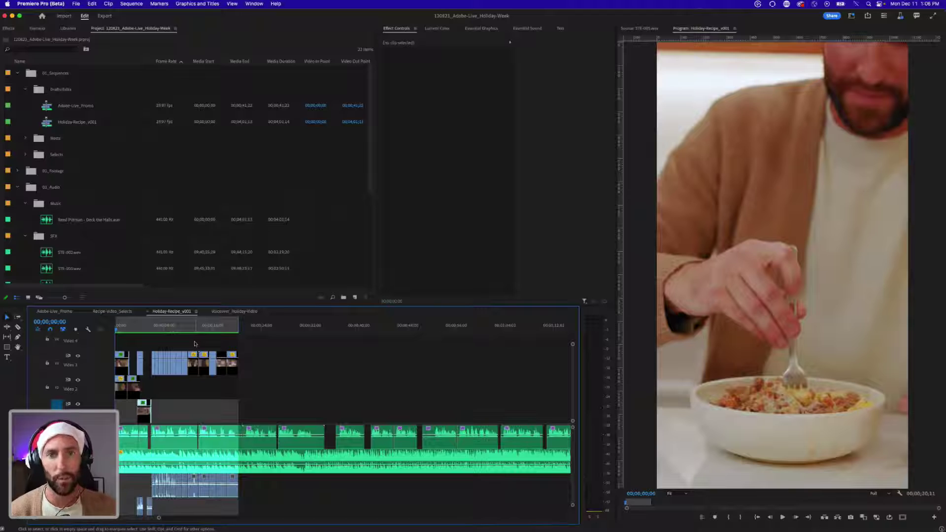
key("equal")
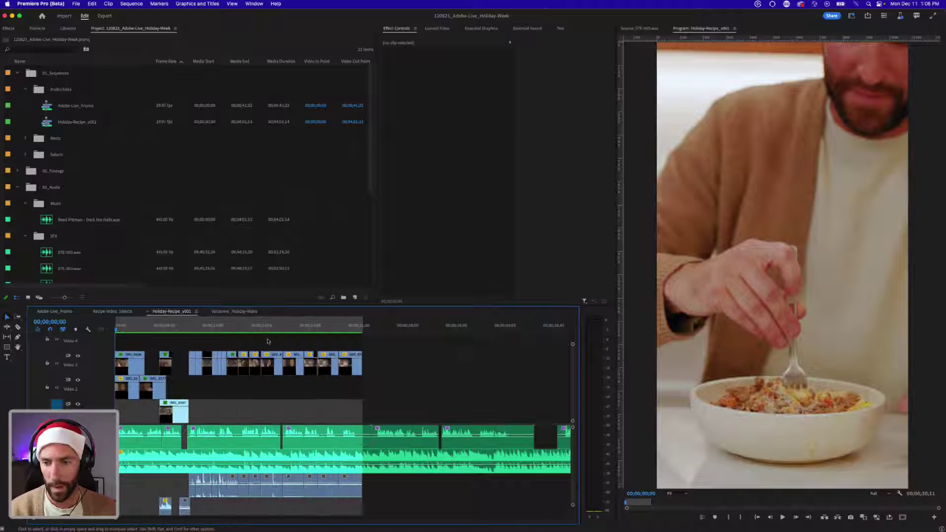
- Switch to the Editing workspace to see its layout, and return to the Vertical workspace
left_click(852, 16)
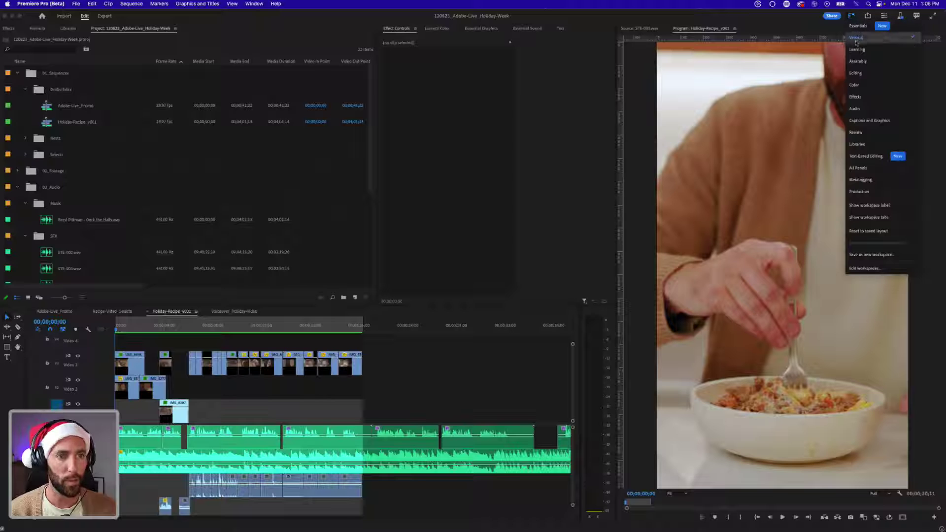
left_click(855, 73)
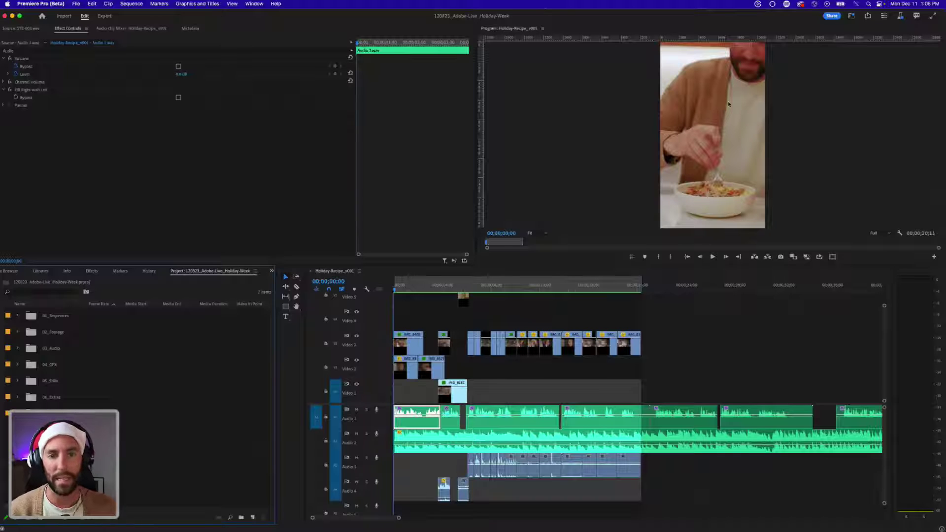
left_click(851, 16)
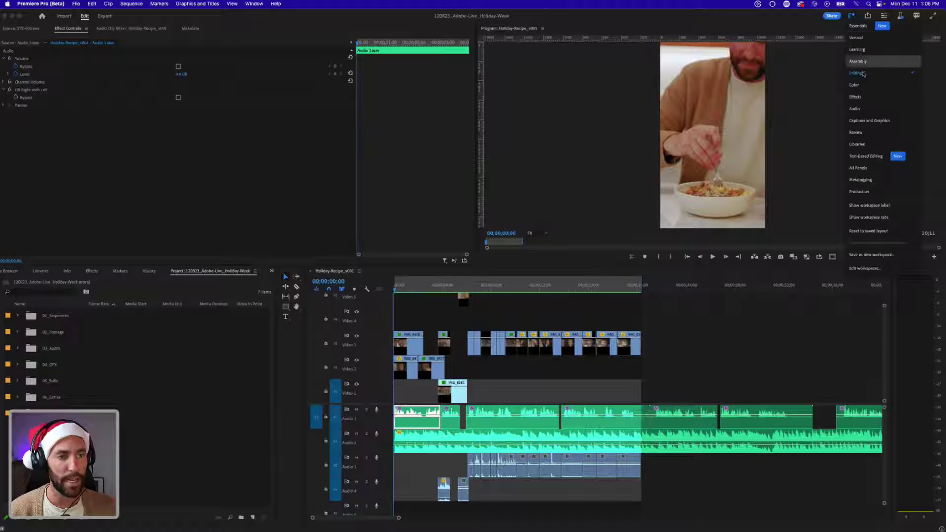
left_click(860, 40)
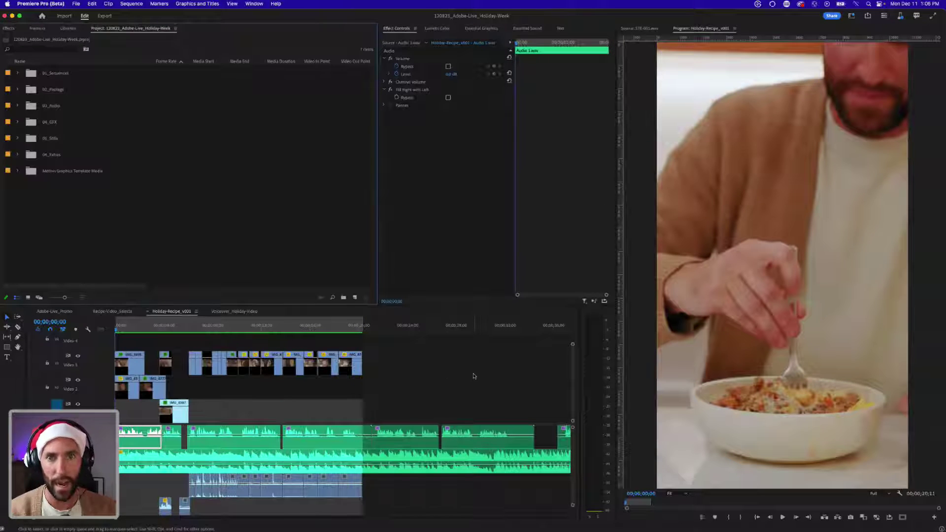
left_click(461, 388)
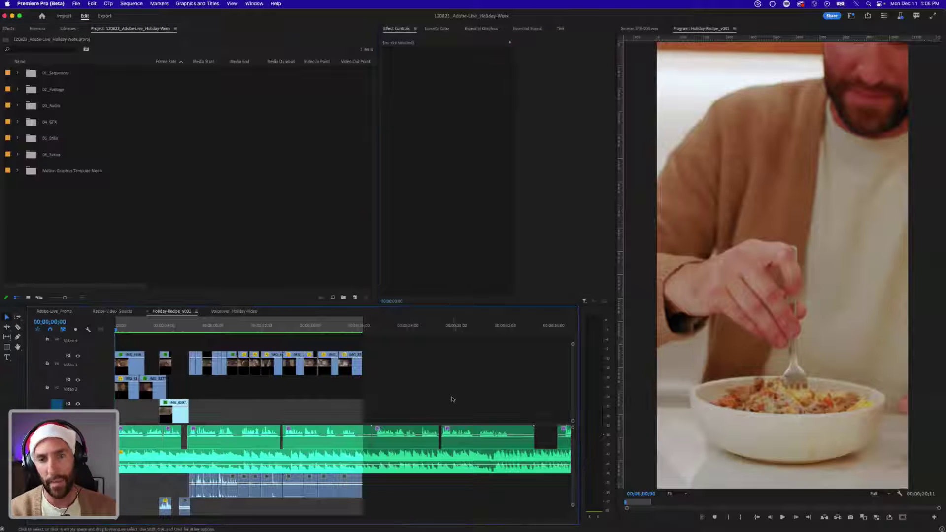
key("equal")
key("equal")
key("minus")
key("minus")
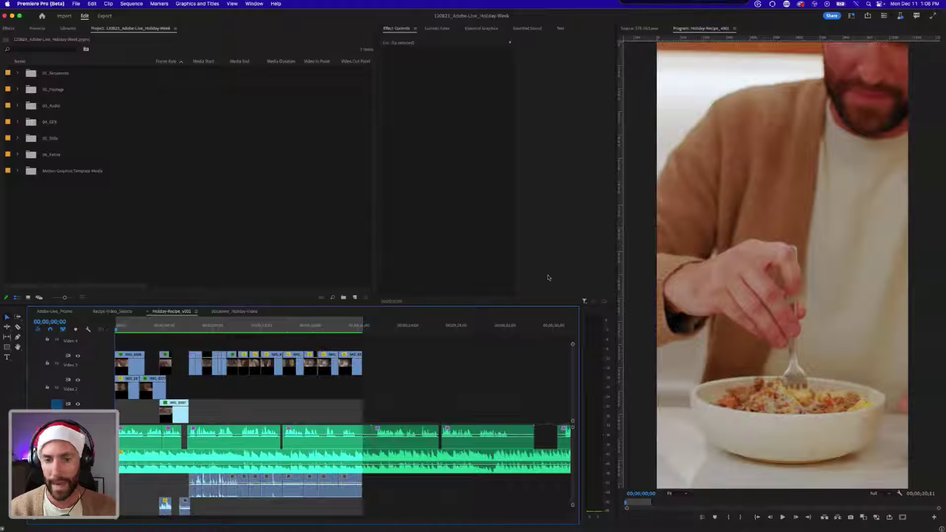
- Maximize the Program monitor, play the Holiday-Recipe_v001 sequence at a higher system volume, and restore the panel layout
left_click(626, 209)
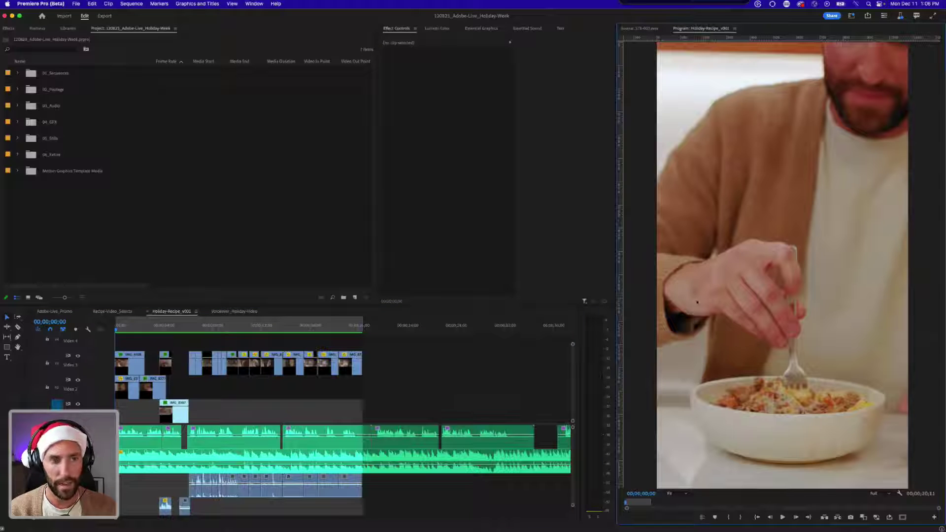
key("grave")
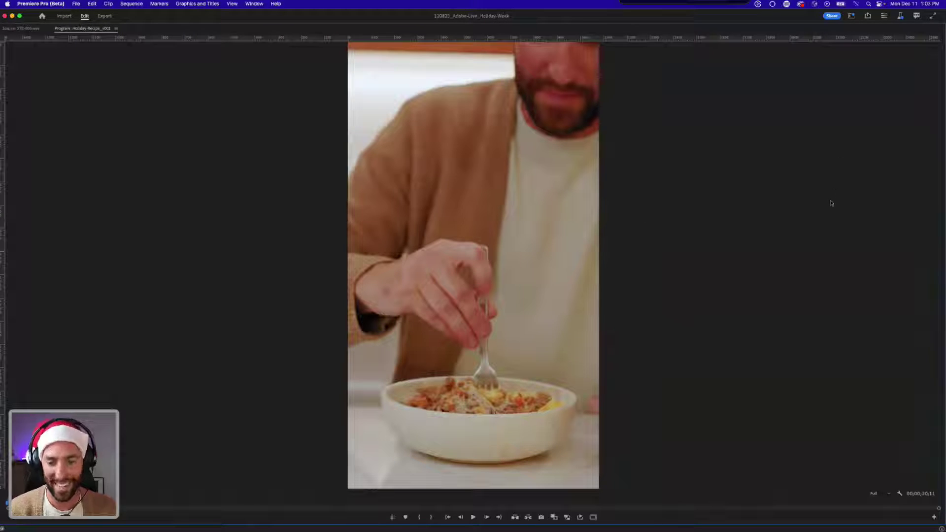
key("XF86AudioRaiseVolume")
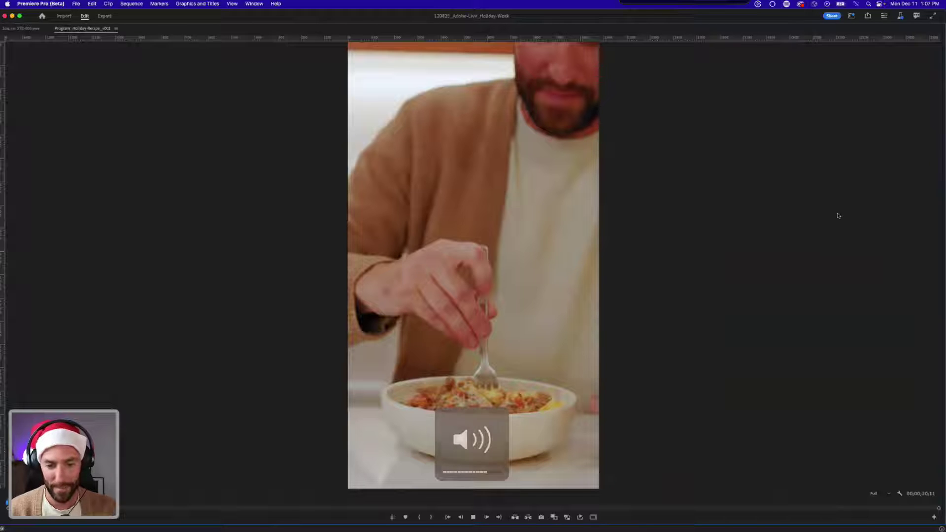
key("space")
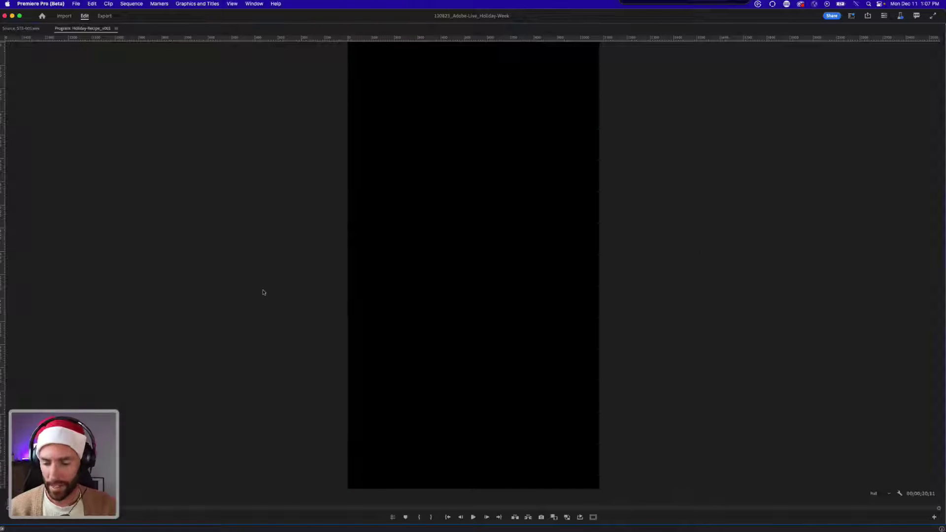
key("grave")
- Inspect the sequence at 00;00;11;14, at its start, and at 00;00;02;25, leaving no clips selected
left_click(255, 328)
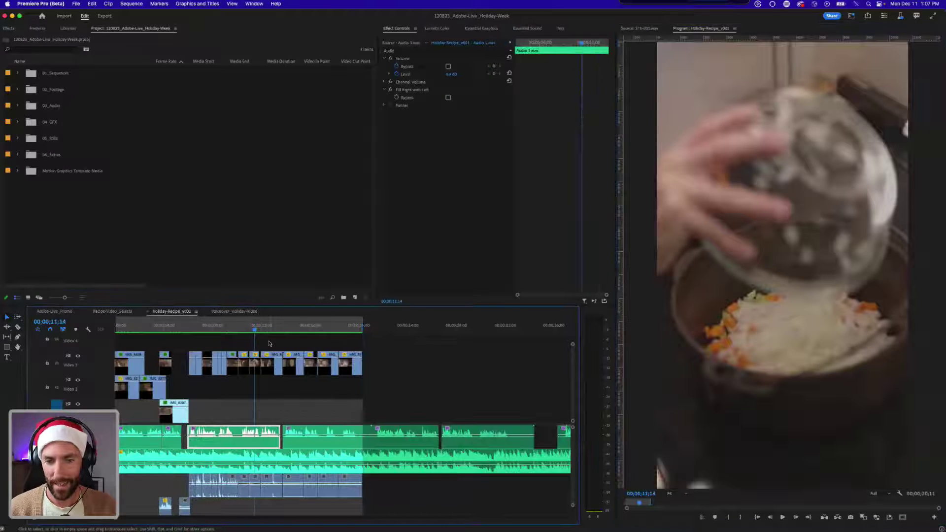
left_click(269, 344)
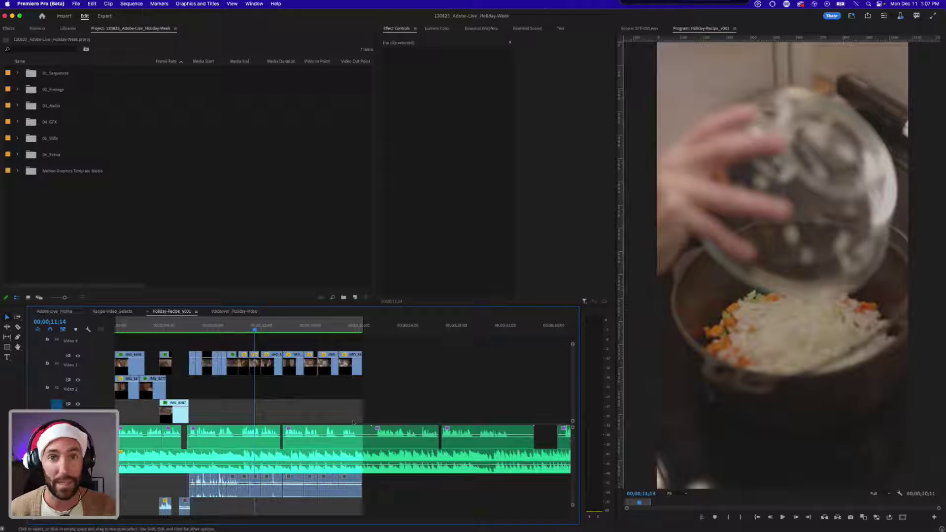
key("Home")
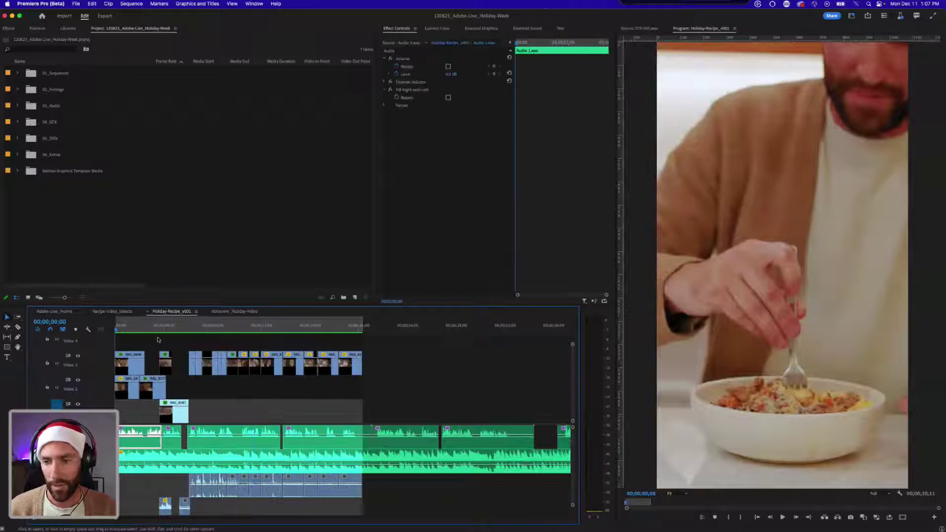
key("=")
left_click(185, 329)
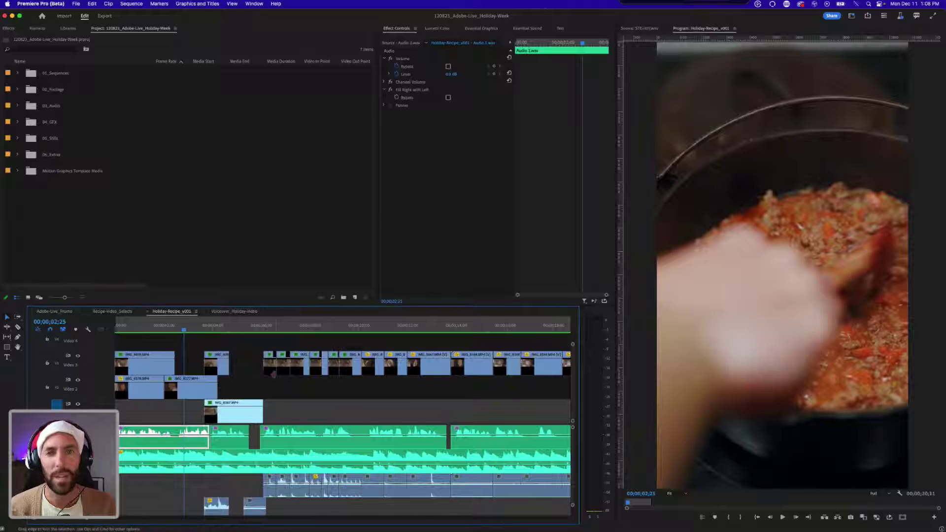
left_click(250, 382)
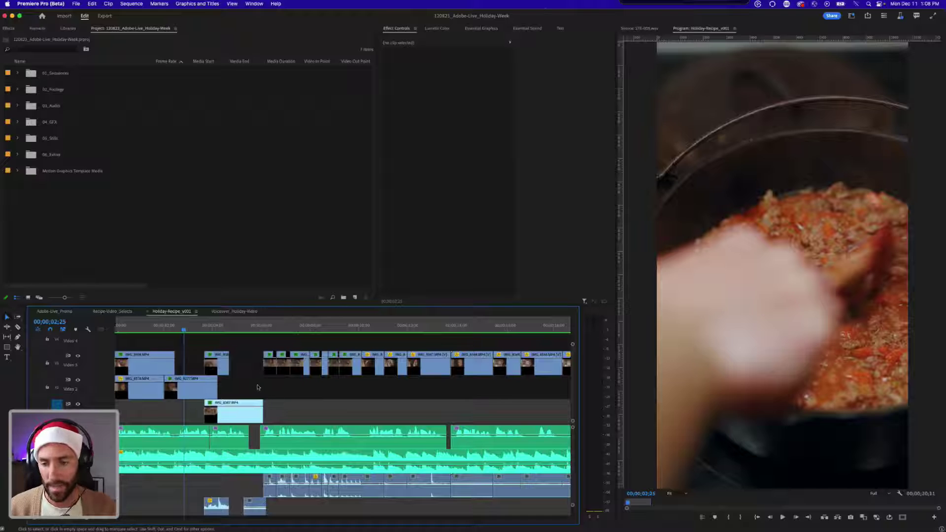
scroll(251, 385, "down", 5)
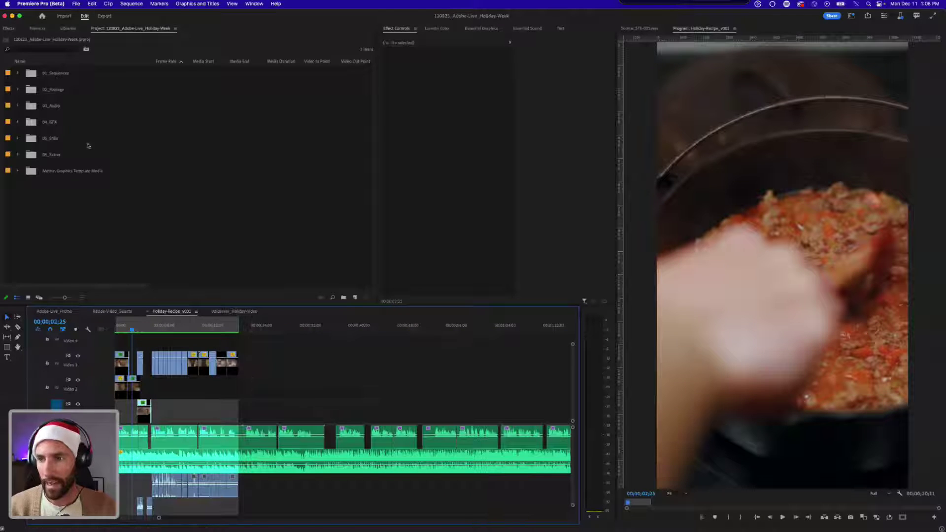
- Expand the 02_Footage bin and briefly open its last sub-bin
left_click(17, 89)
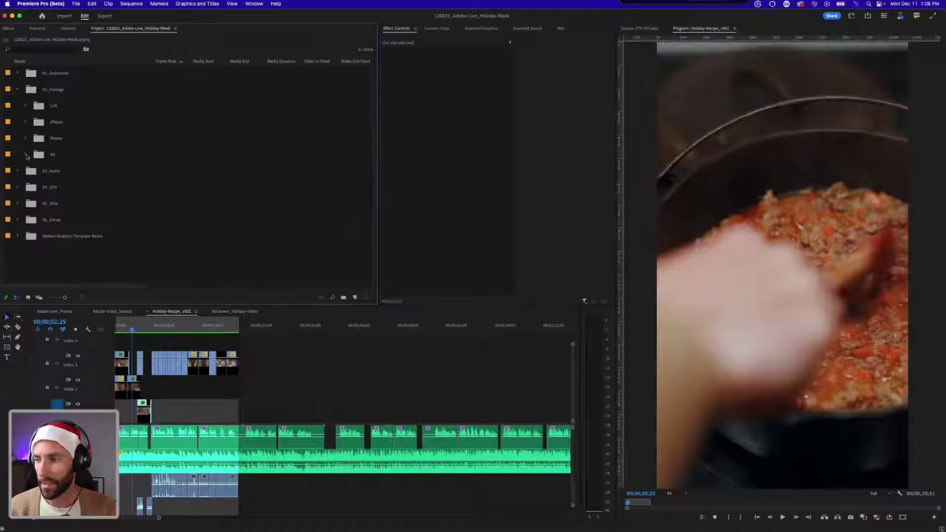
left_click(26, 156)
left_click(26, 155)
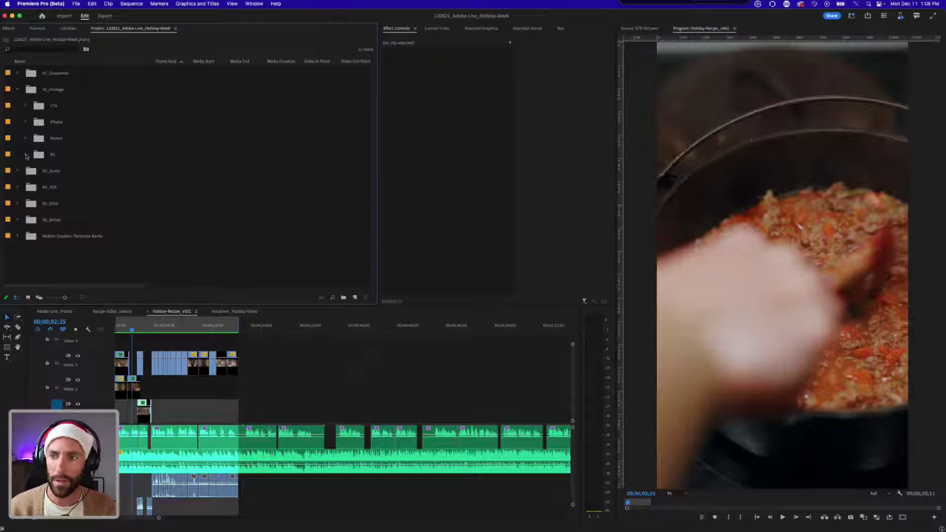
- Expand the R5 bin, switch the project items to thumbnail view, and open the R5 bin inside 02_Footage
left_click(25, 154)
left_click(53, 156)
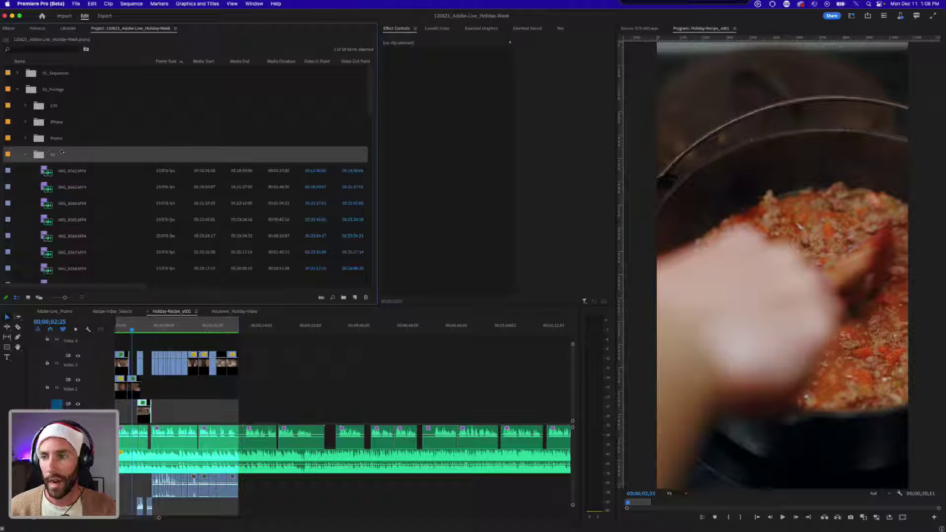
left_click(28, 297)
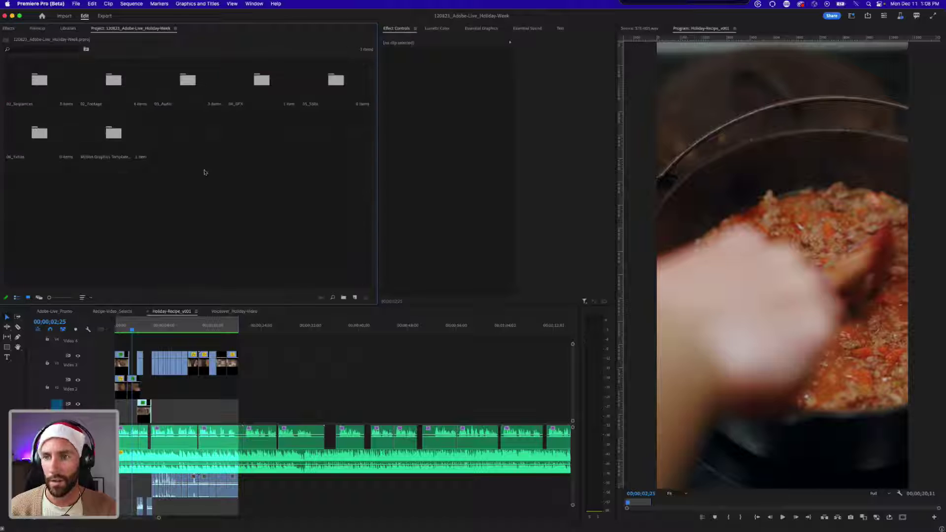
double_click(117, 81)
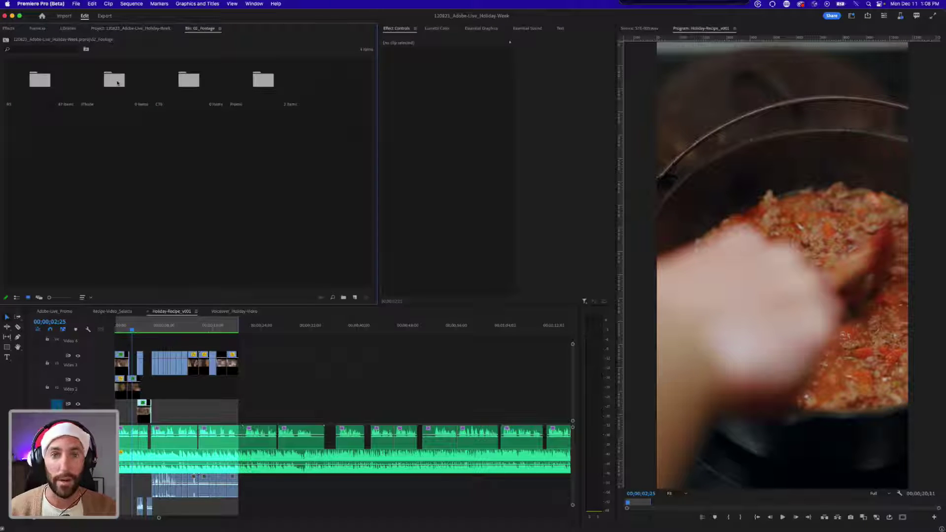
double_click(39, 80)
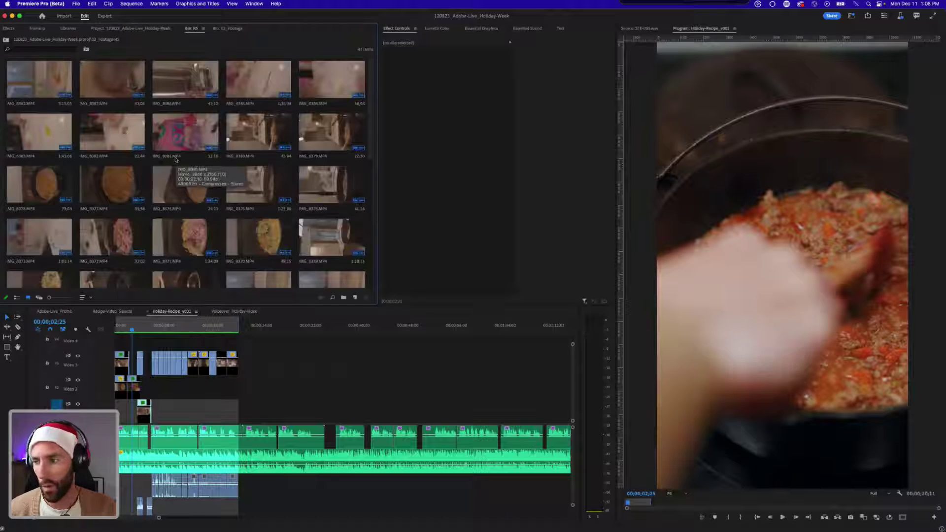
- Look through the clip thumbnails in the R5 bin and return to the first row
scroll(186, 148, "down", 3)
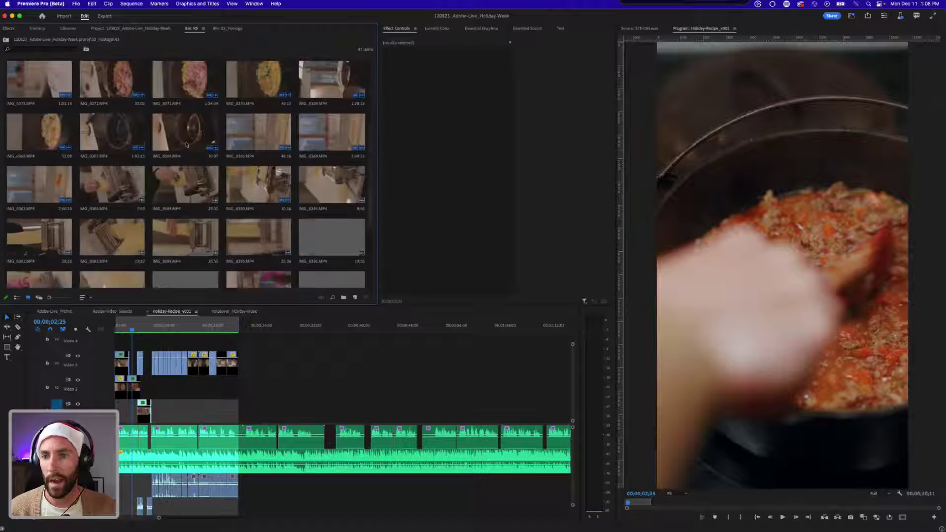
scroll(185, 153, "down", 1)
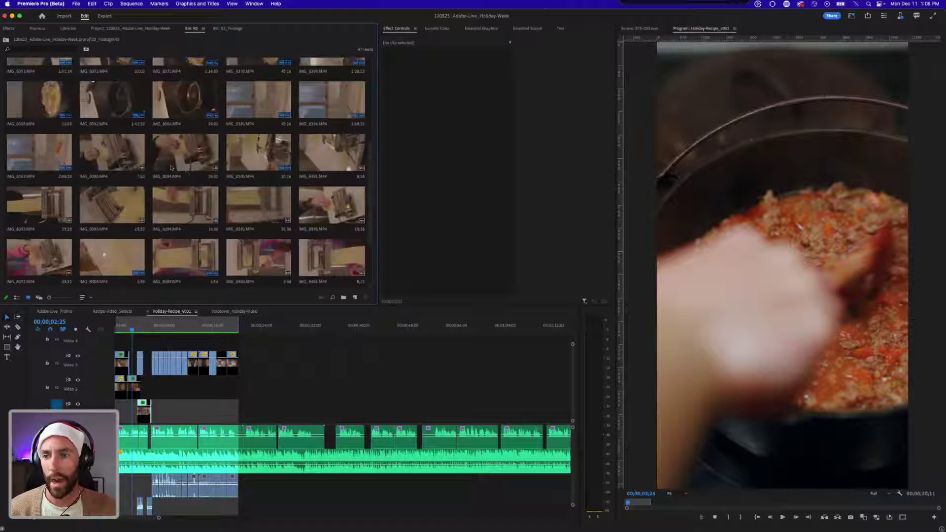
scroll(199, 179, "up", 1)
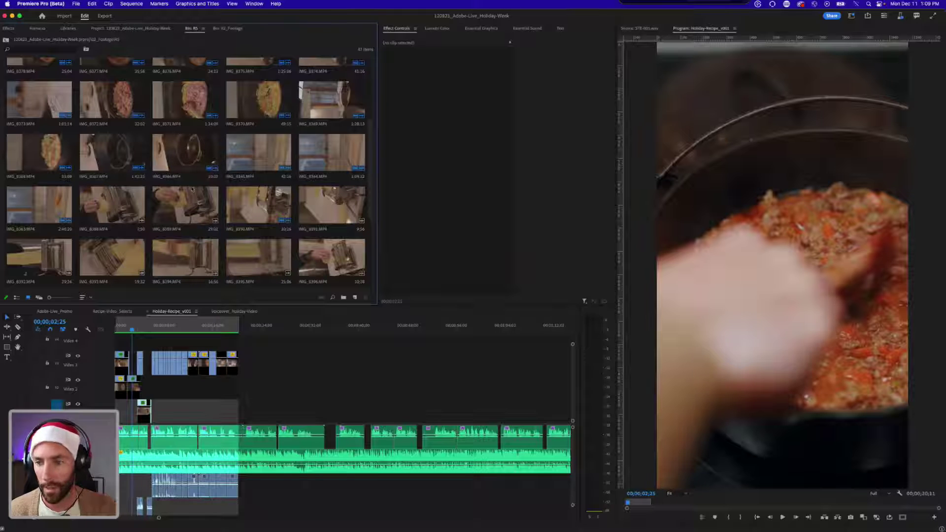
scroll(137, 143, "up", 3)
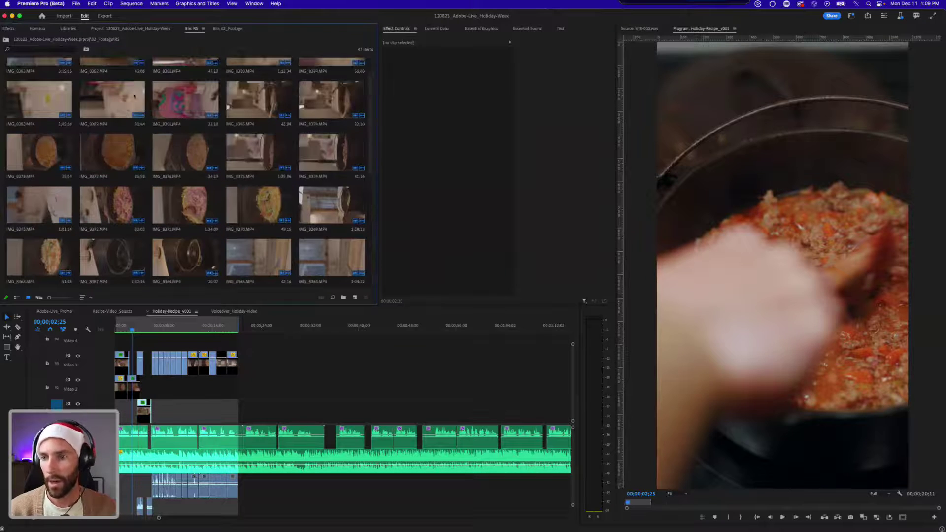
scroll(47, 128, "up", 1)
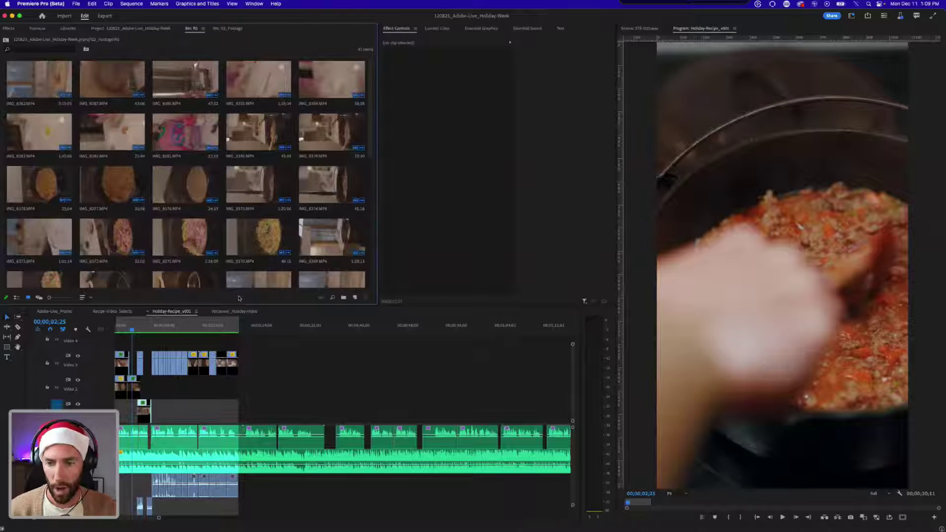
- Open the Recipe-Video_Selects sequence and survey the full length of its timeline with no clips selected
left_click(113, 312)
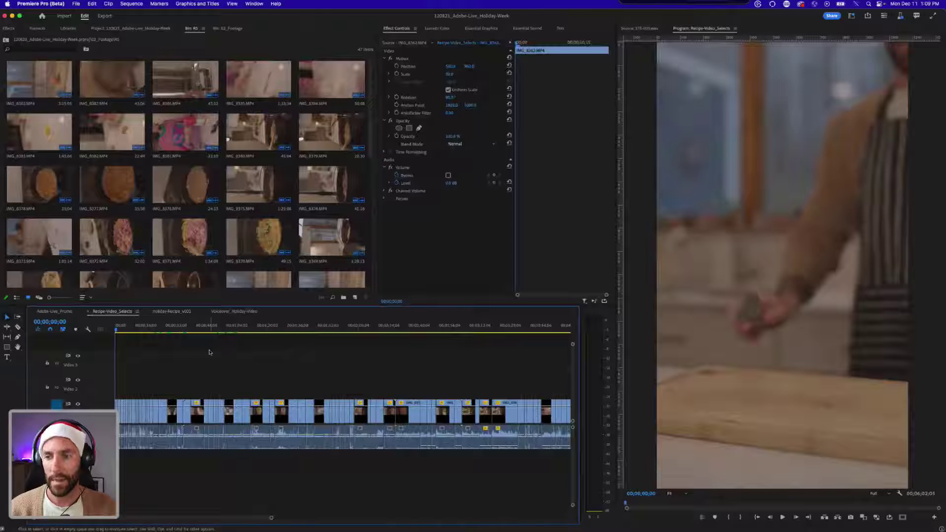
key("minus")
key("minus")
key("equal")
key("equal")
key("minus")
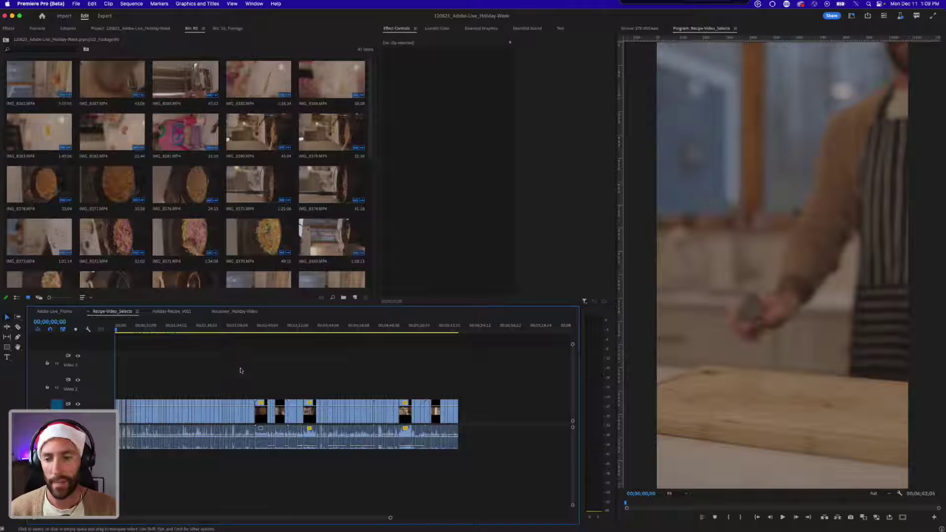
key("backslash")
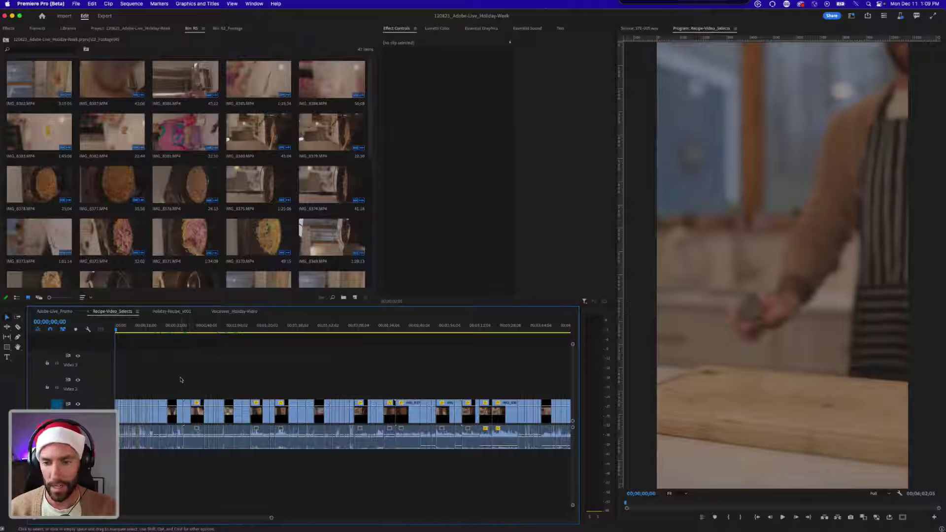
- Step through the opening vegetable-chopping selects cut by cut, from the sequence start to 00;00;14;13
key("equal")
key("equal")
key("Down")
key("Down")
key("Down")
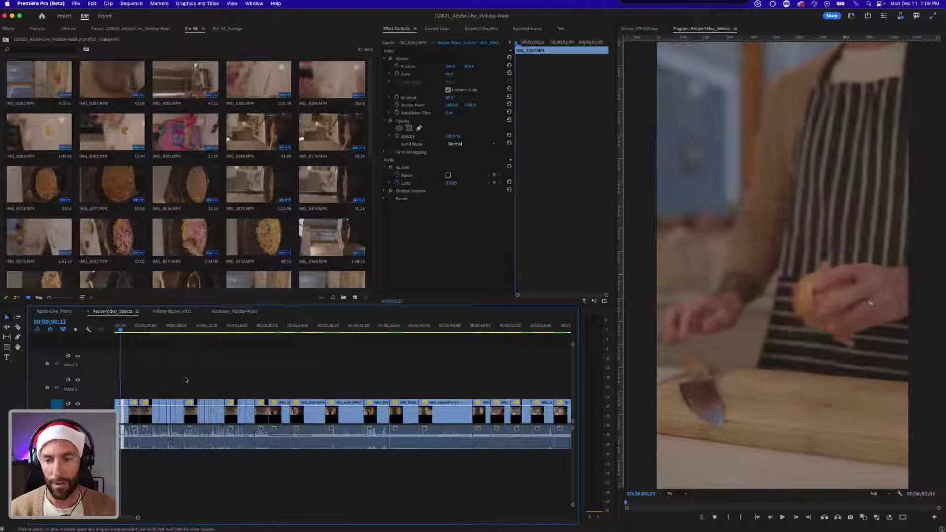
key("Down")
key("Down")
key("Down")
key("Down")
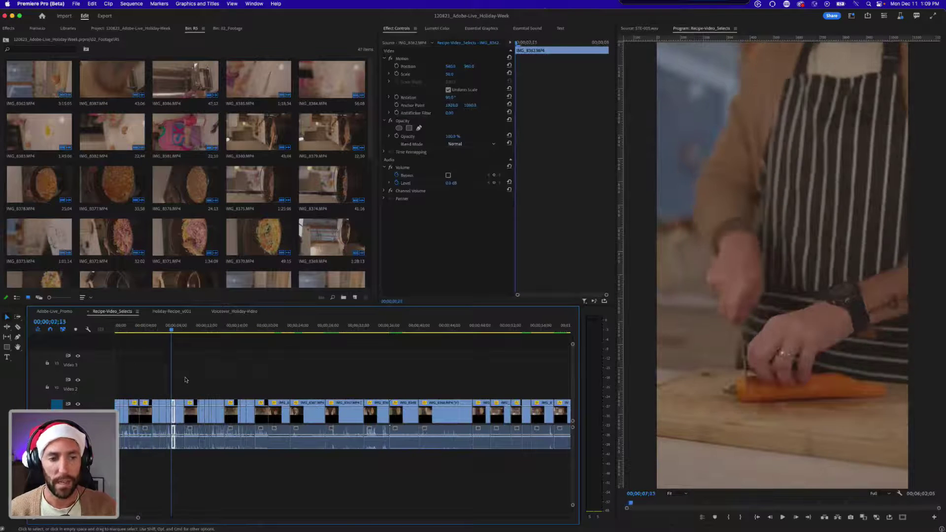
key("Down")
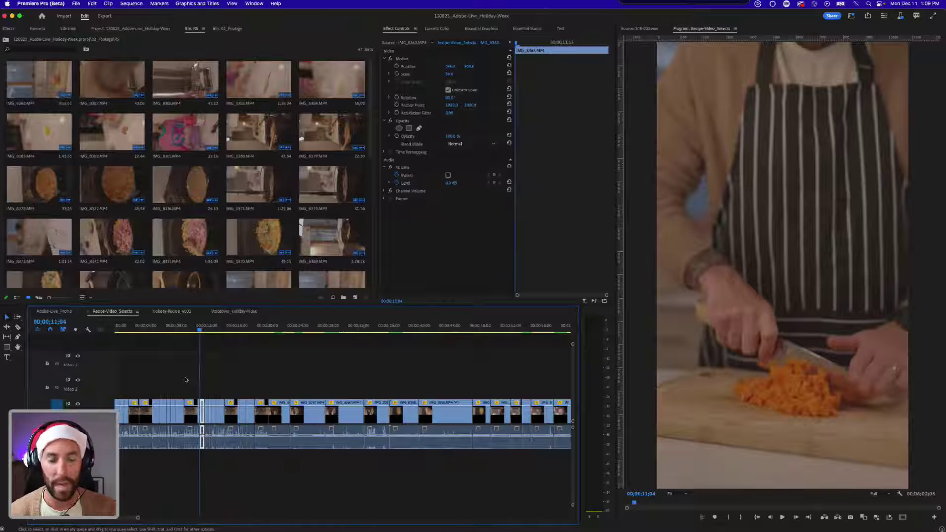
key("Down")
key("Down")
key("Down")
key("Down")
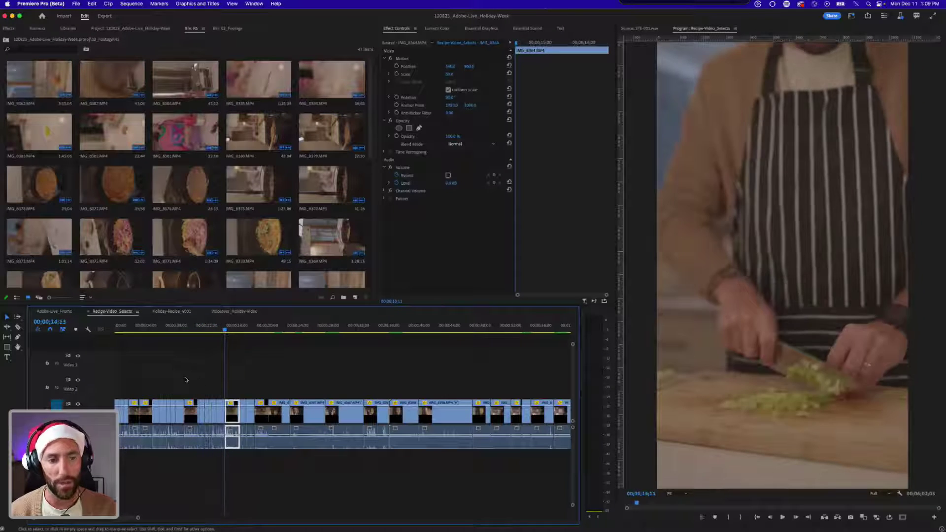
- Check the selects ahead to the empty pot at 00;00;20;07, and step back to the celery clip at 00;00;16;17
key("minus")
key("Down")
key("Down")
key("equal")
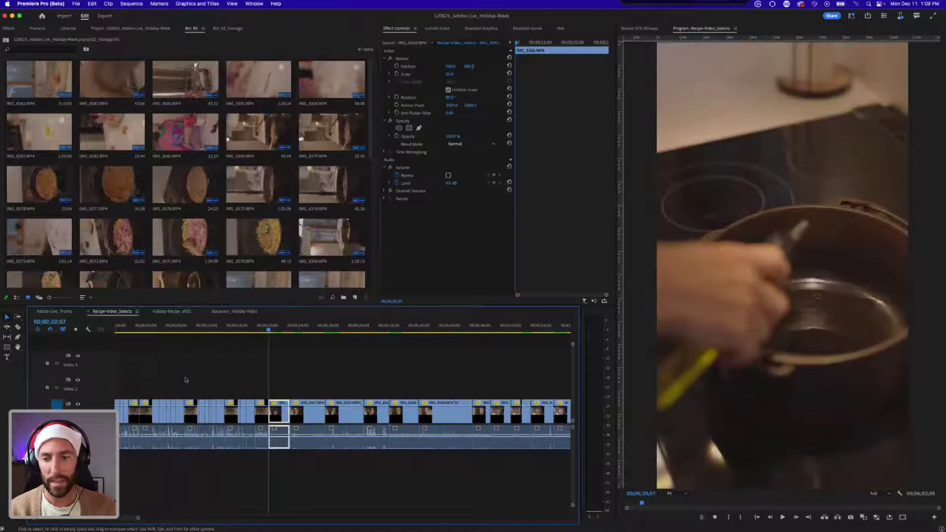
key("Up")
key("Up")
key("Down")
key("Up")
key("Up")
key("Up")
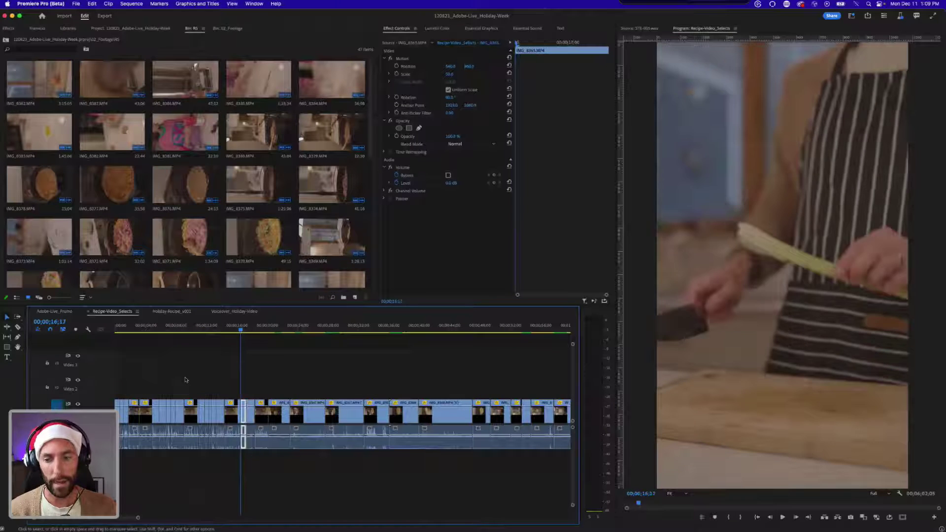
- Compare the neighbouring celery-chopping selects back and forth, and advance to the pot clip at 00;00;23;03
key("Down")
key("Down")
key("Up")
key("Up")
key("Up")
key("Up")
key("Down")
key("Down")
key("Down")
key("Down")
key("Down")
key("Down")
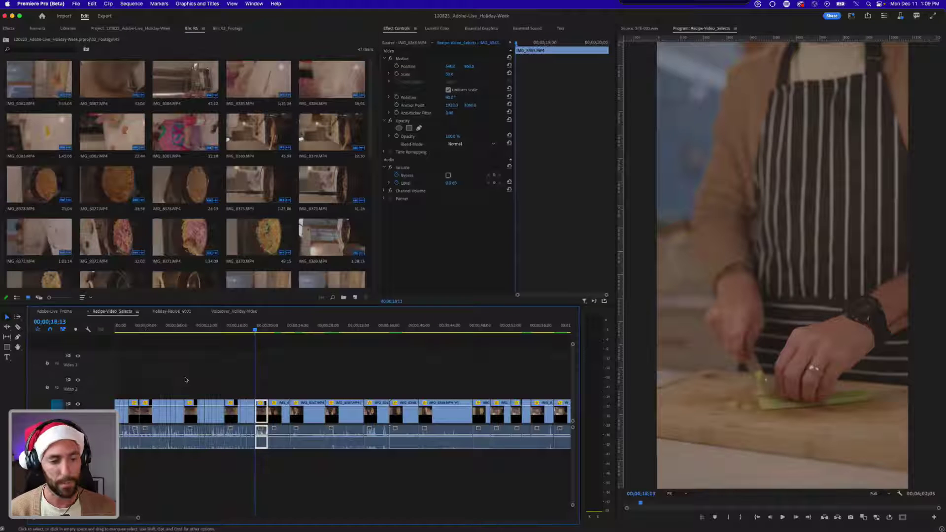
key("Down")
key("Down")
key("Down")
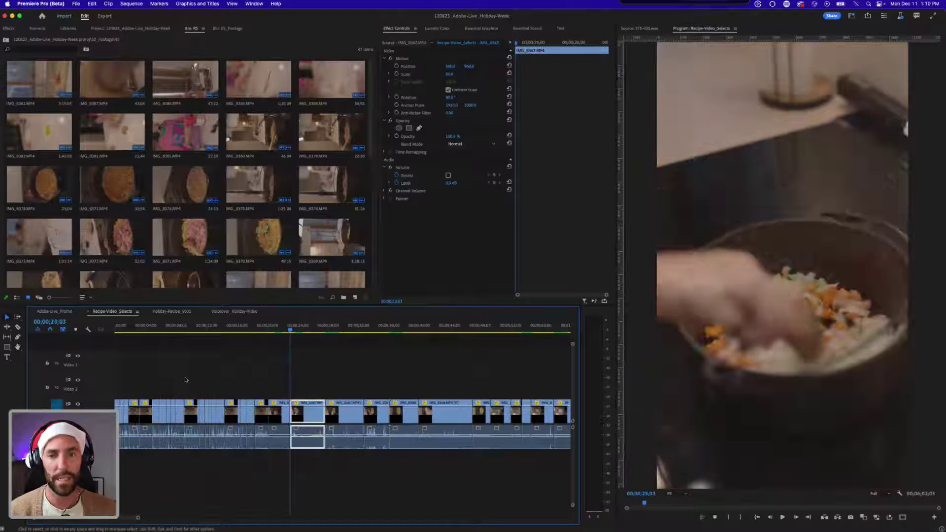
- Review the vegetable-cooking selects cut by cut with more of the timeline in view, up to the ground beef clip at 00;00;54;23
key("Down")
key("Down")
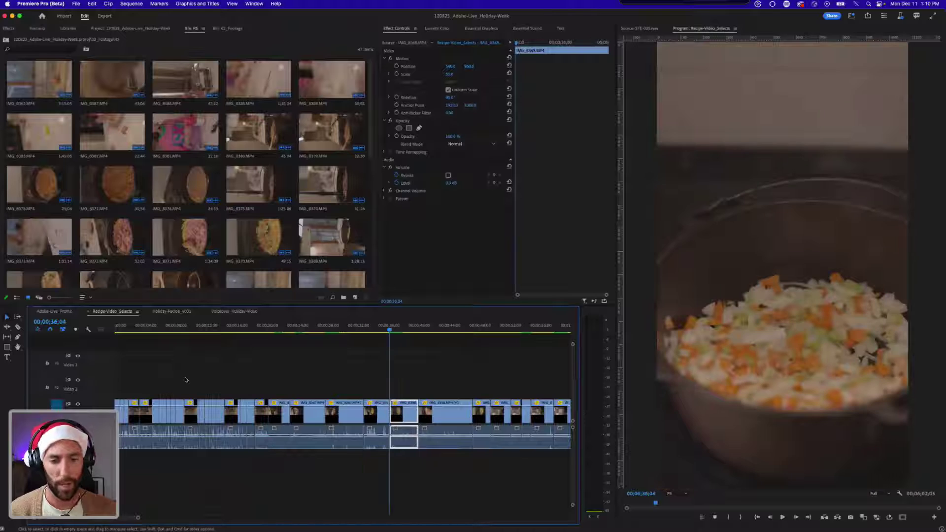
key("Up")
key("Up")
key("minus")
key("minus")
key("Down")
key("Down")
key("Down")
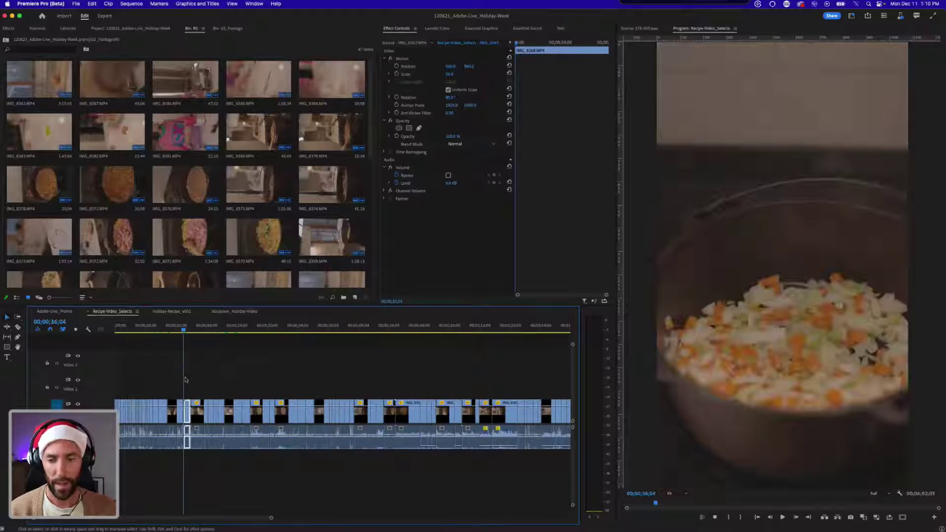
key("Down")
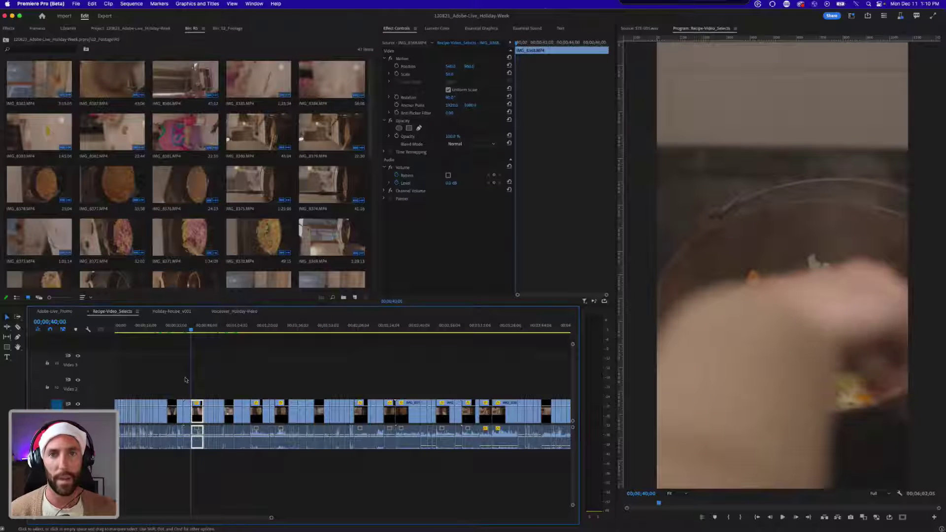
key("Down")
key("Down")
key("Down")
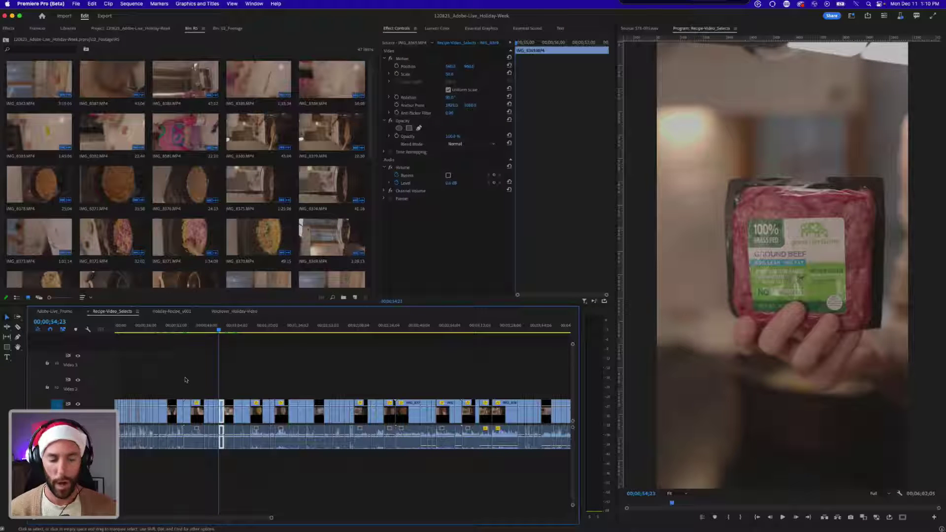
- Step back through the cuts from the ground beef clip to the celery clip at 00;00;16;17
key("Up")
key("Up")
key("Up")
key("Up")
key("Up")
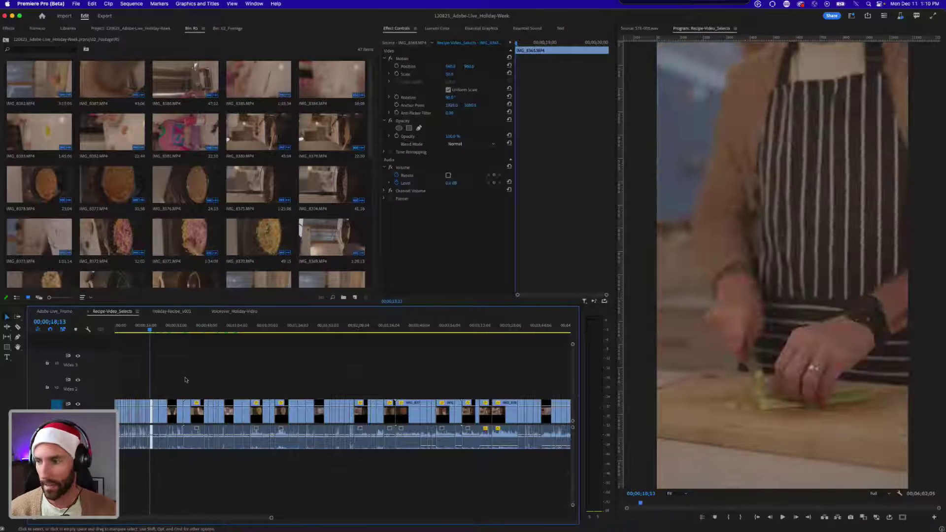
key("Up")
key("Up")
key("Down")
key("Down")
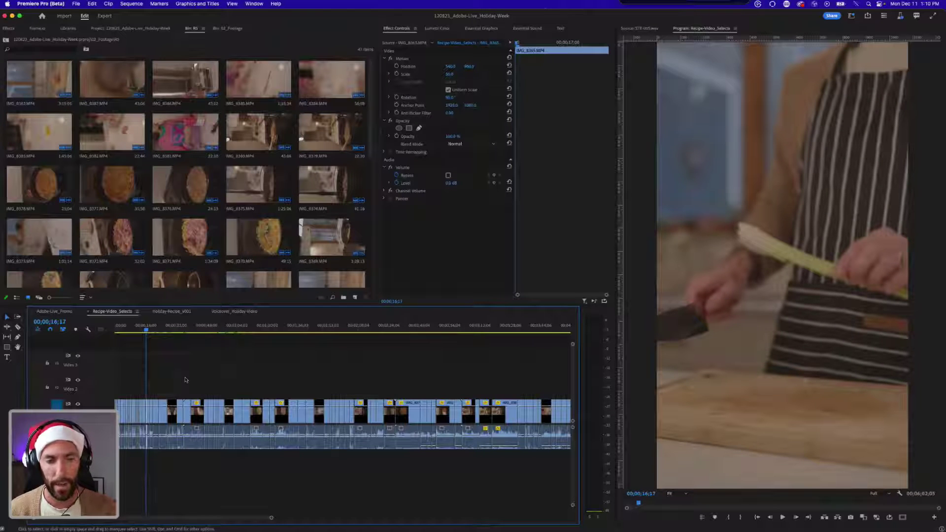
- Review the selects in recipe order from the celery clip through the pot shots to the ground beef at 00;00;54;23
key("Down")
key("Down")
key("Down")
key("Down")
key("Down")
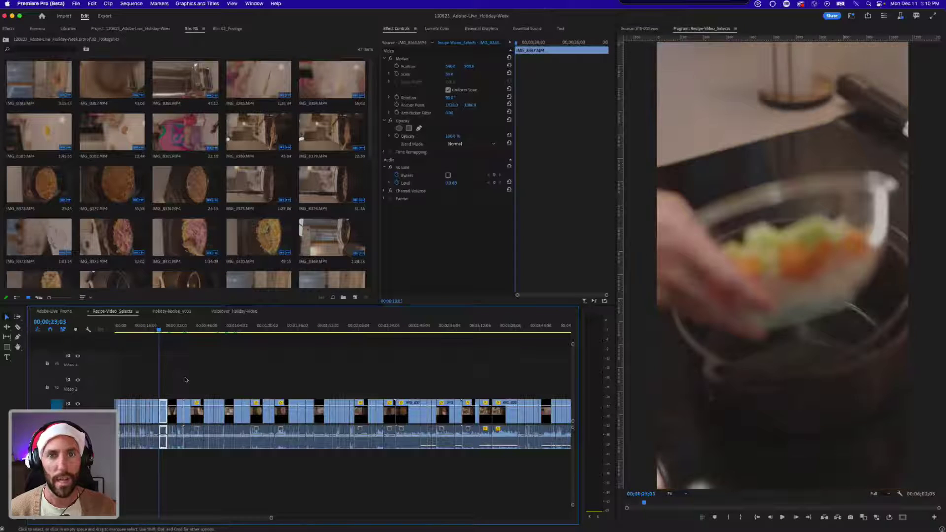
key("Down")
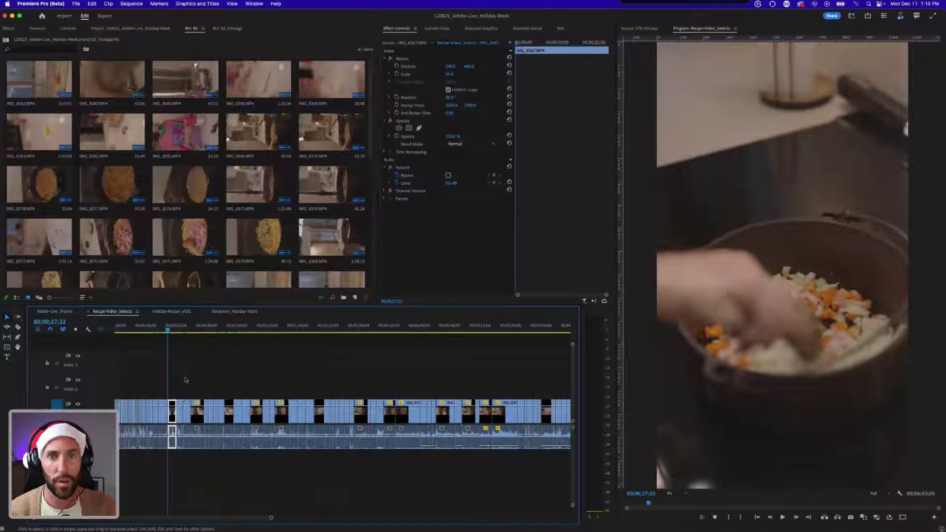
key("Down")
key("Down")
key("Down")
key("Down")
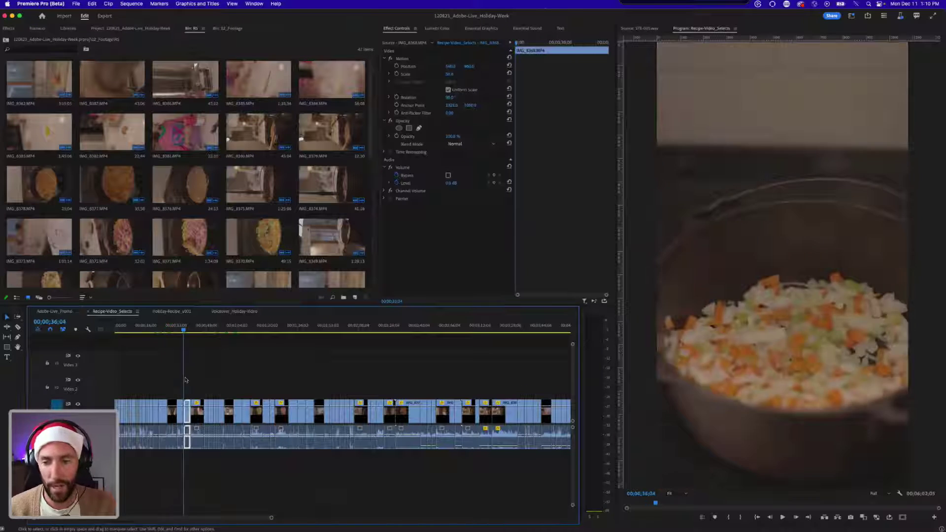
key("Down")
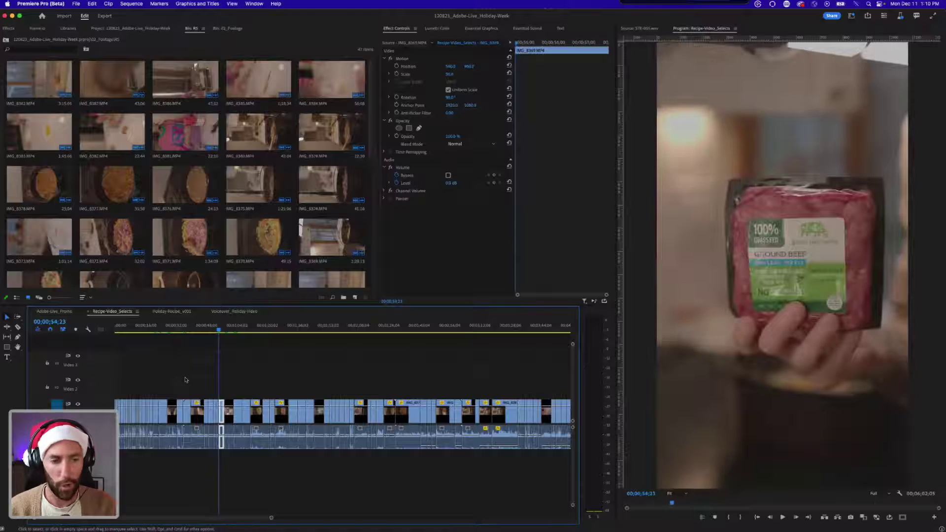
- Step through the meat and sauce selects to 00;02;41;07, and show the whole sequence with no clips selected
key("Down")
key("Down")
key("Down")
key("Down")
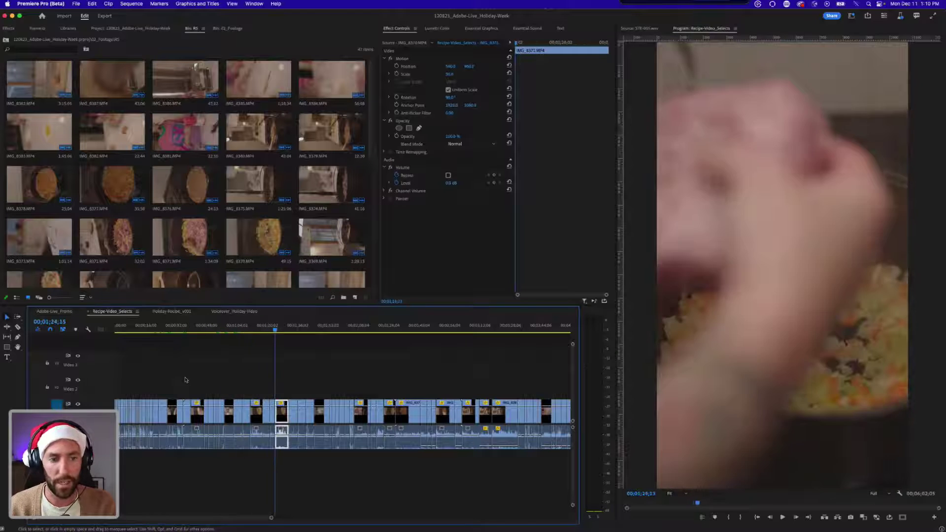
key("Down")
key("Down")
key("Down")
key("Down")
key("Down")
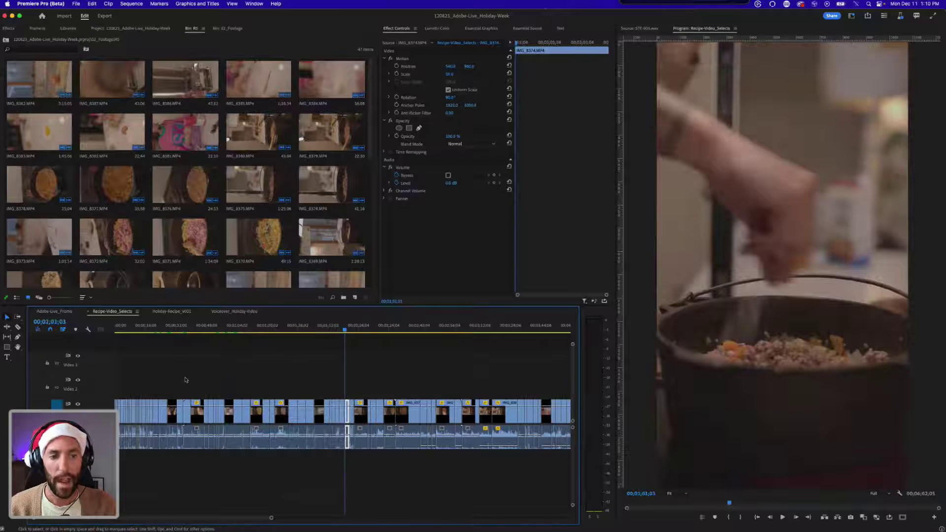
key("Down")
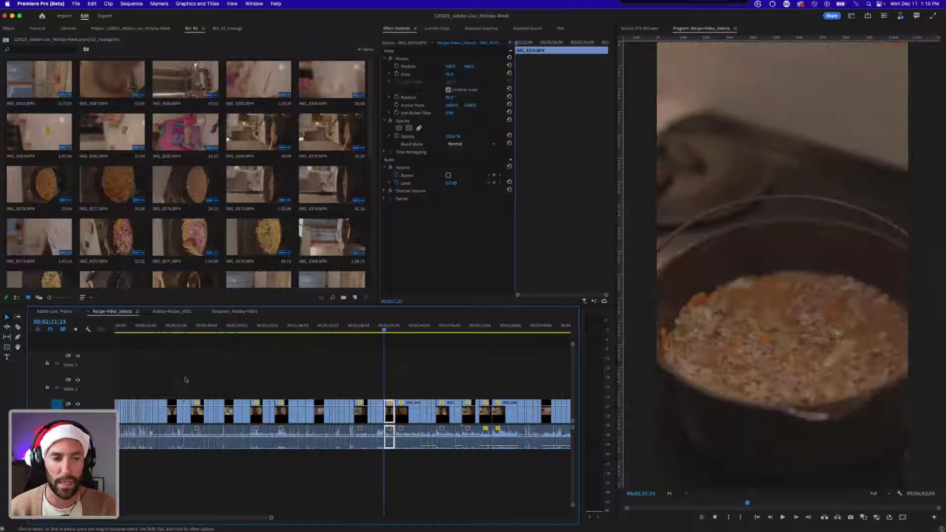
key("Down")
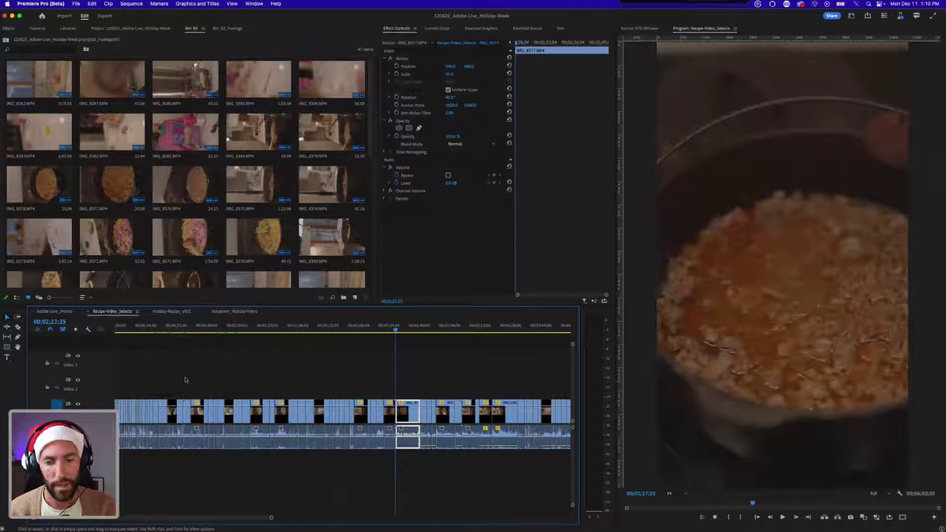
key("Down")
key("minus")
left_click(313, 372)
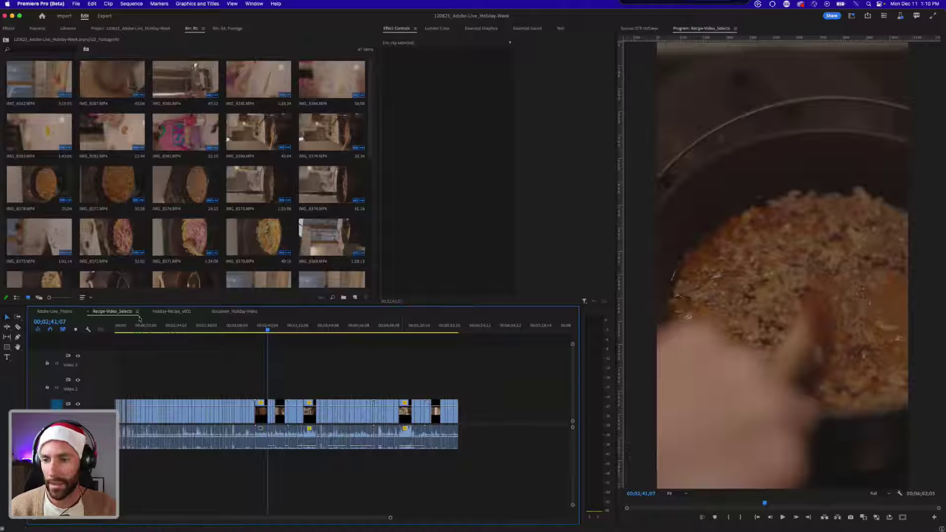
- Show the Holiday-Recipe_v001 sequence and examine the custom vertical preset in the New Sequence dialog, without creating a sequence
left_click(171, 311)
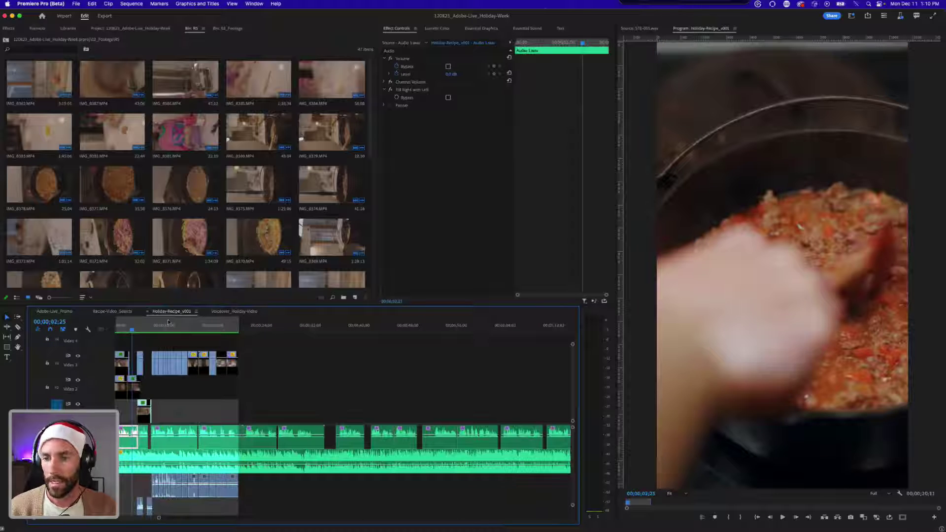
key("super+n")
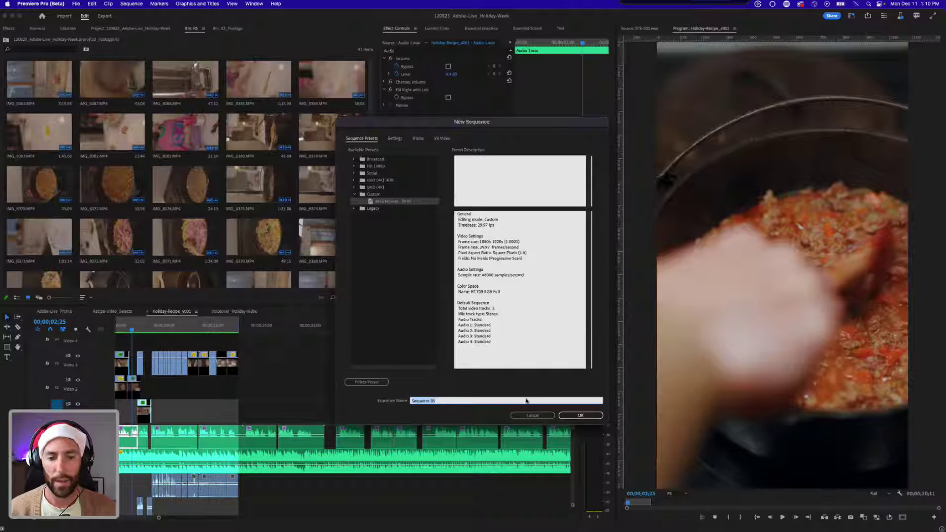
left_click(532, 415)
left_click(76, 4)
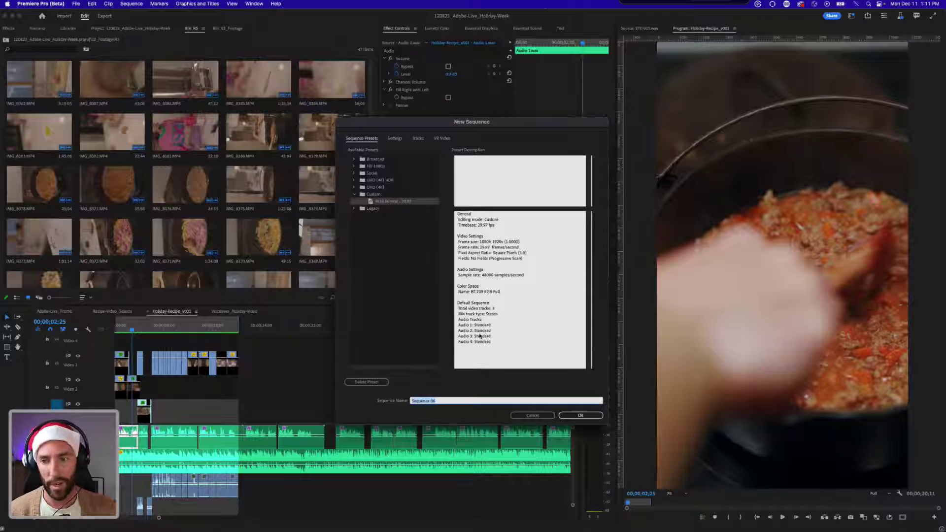
left_click(547, 416)
left_click(353, 369)
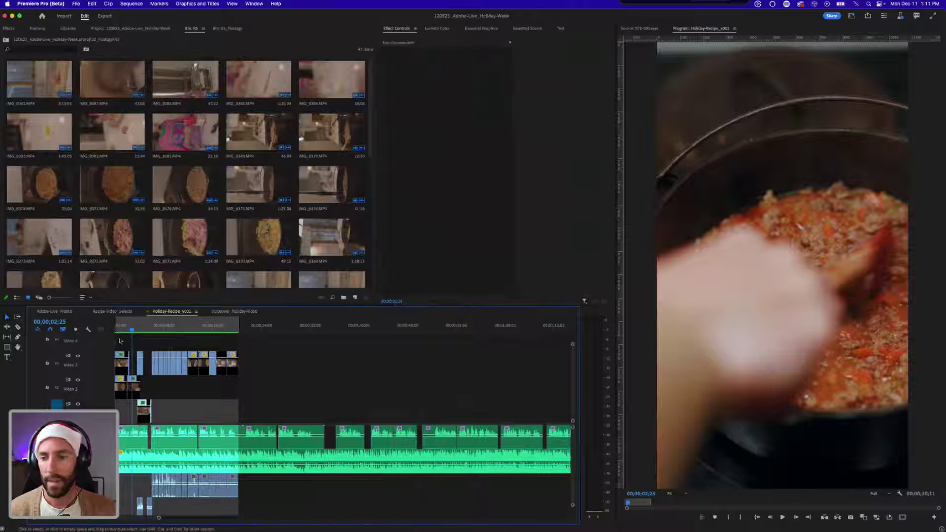
- Dock the Holiday-Recipe_v001 sequence in its own timeline below the other sequences, and give the lower timeline more height
left_click(120, 312)
left_click(166, 313)
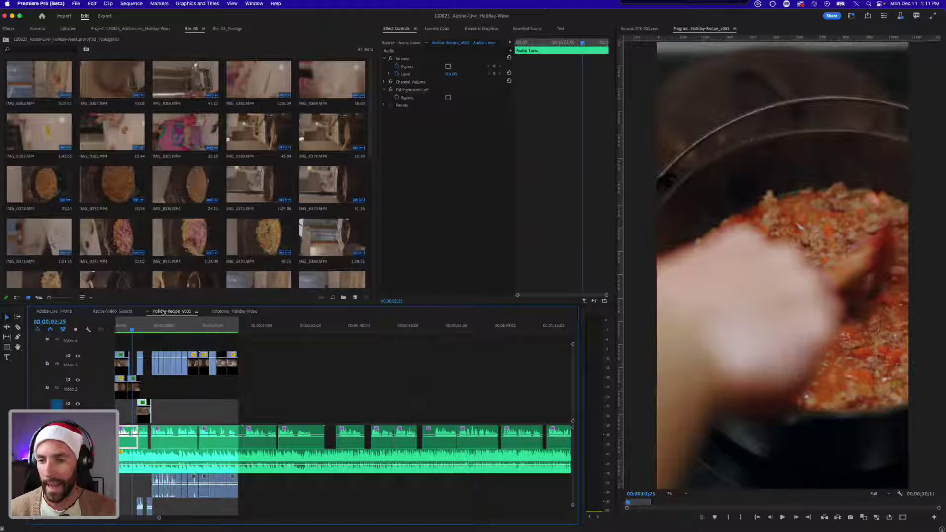
left_click_drag(167, 312, 163, 515)
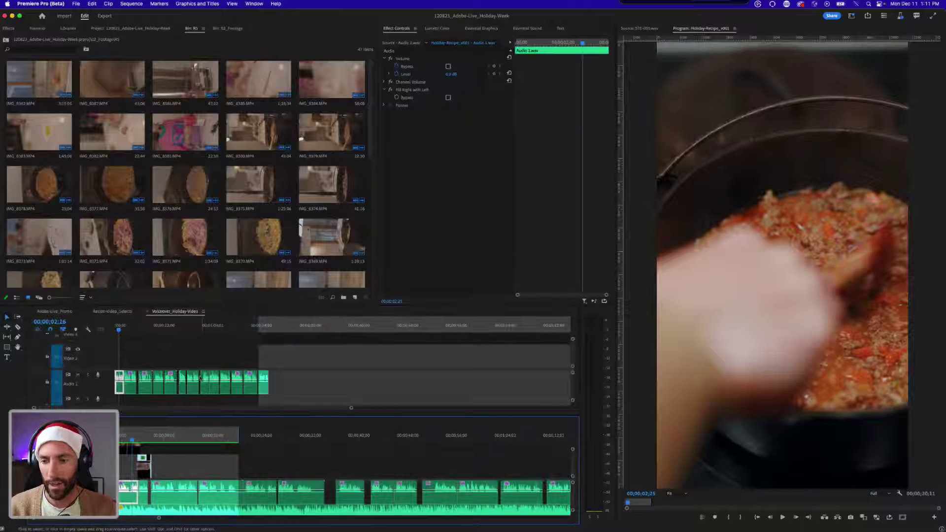
left_click_drag(217, 416, 217, 397)
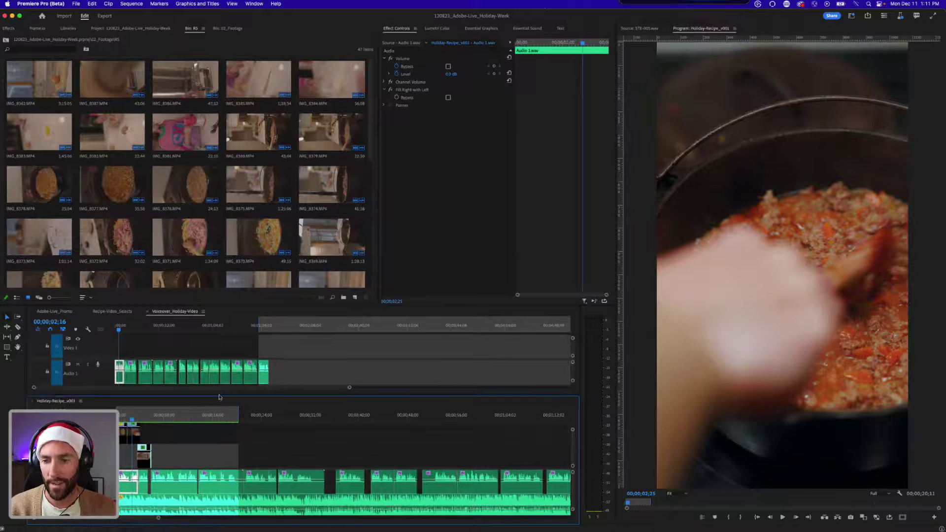
- Scrub Recipe-Video_Selects to the carrot-chopping shot at 00;00;11;04, and look at the start of Holiday-Recipe_v001 in the lower timeline
left_click(118, 311)
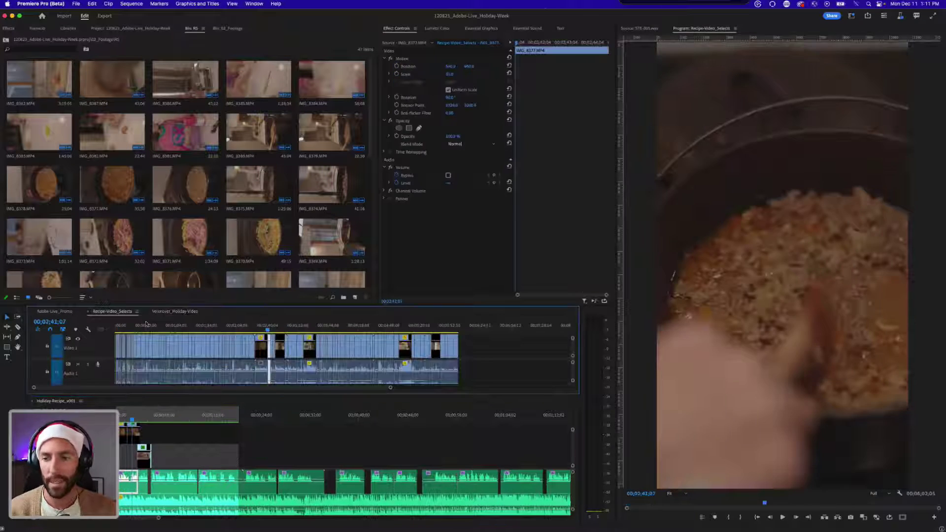
left_click_drag(234, 326, 126, 326)
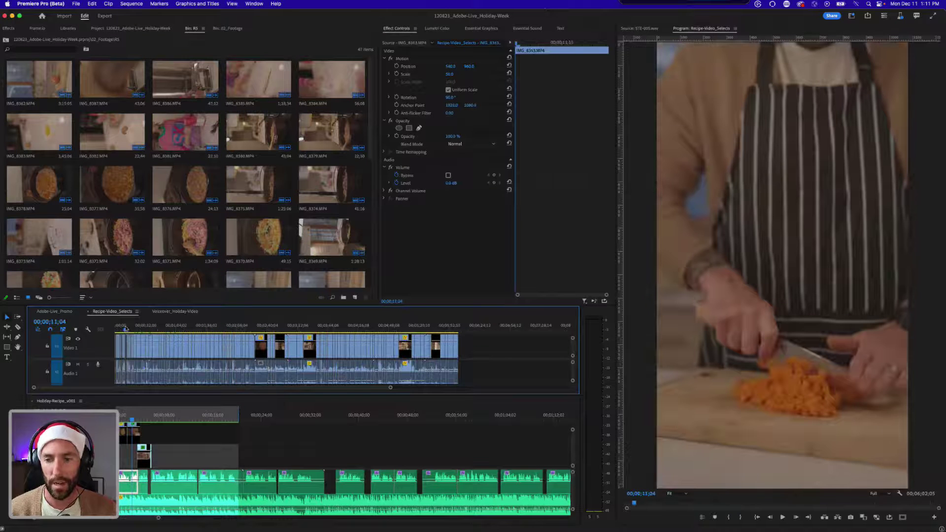
left_click(207, 445)
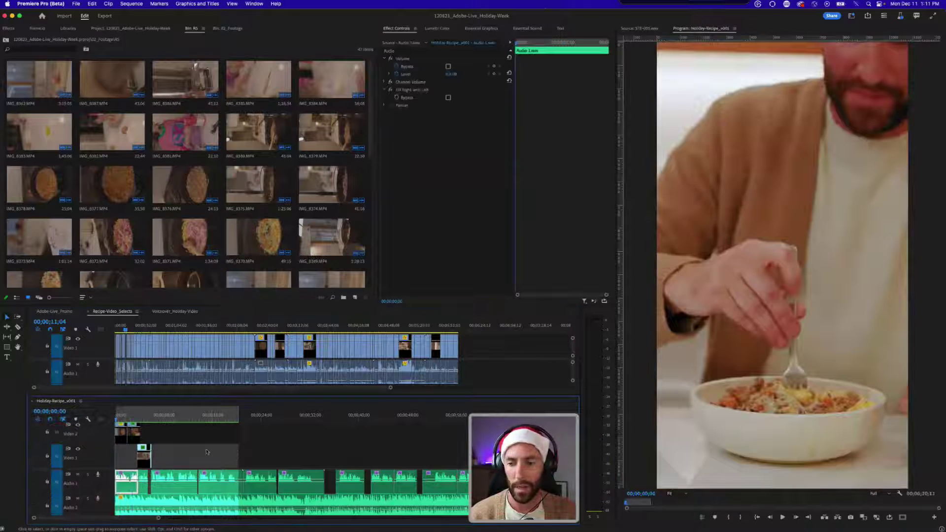
key("backslash")
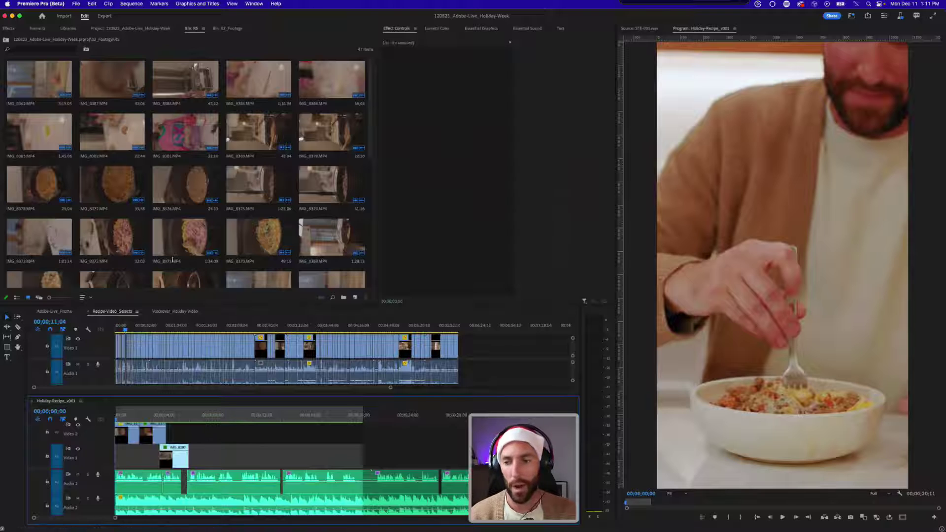
- Try placing a clip from the later part of Recipe-Video_Selects into Holiday-Recipe_v001, and undo it
left_click_drag(404, 351, 344, 446)
key("super+z")
left_click(406, 438)
- Minimize the track heights in the Holiday-Recipe_v001 timeline so that all its tracks fit
key("shift+minus")
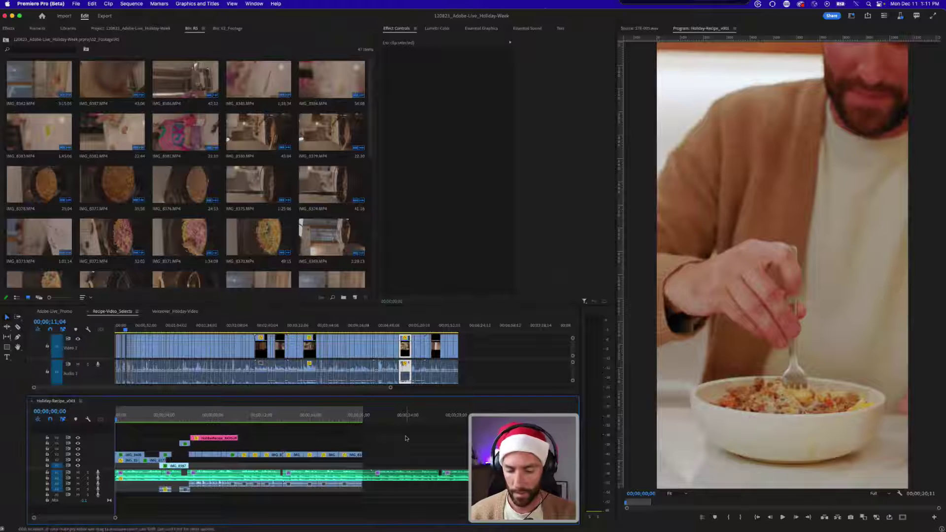
key("shift+equal")
key("shift+minus")
key("shift+equal")
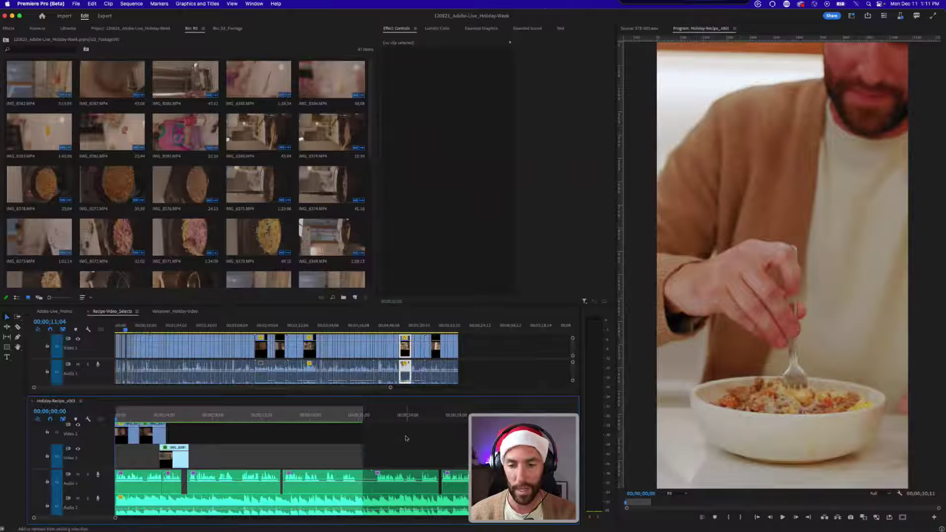
key("shift+minus")
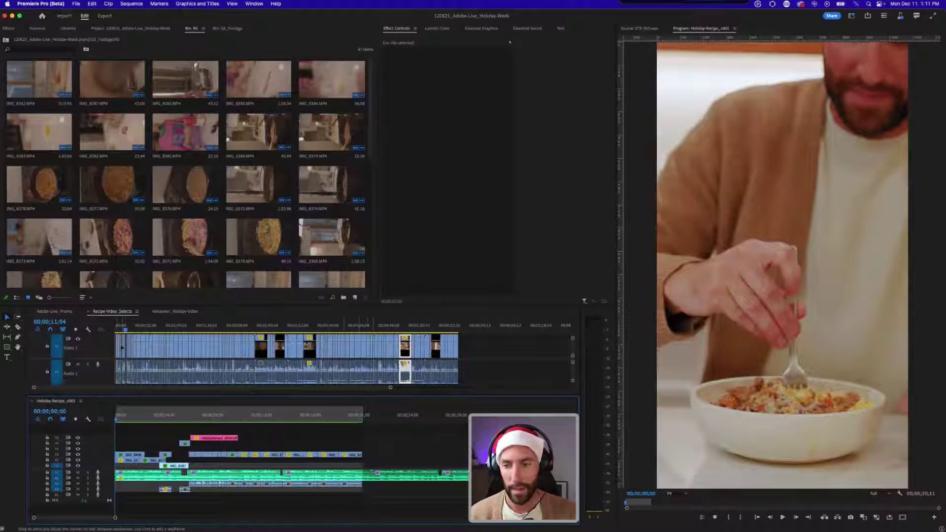
- Move the playhead to 00;00;20;07 in Recipe-Video_Selects and view the individual selects around the pot shot up close
left_click(135, 326)
key("equal")
key("equal")
key("equal")
key("equal")
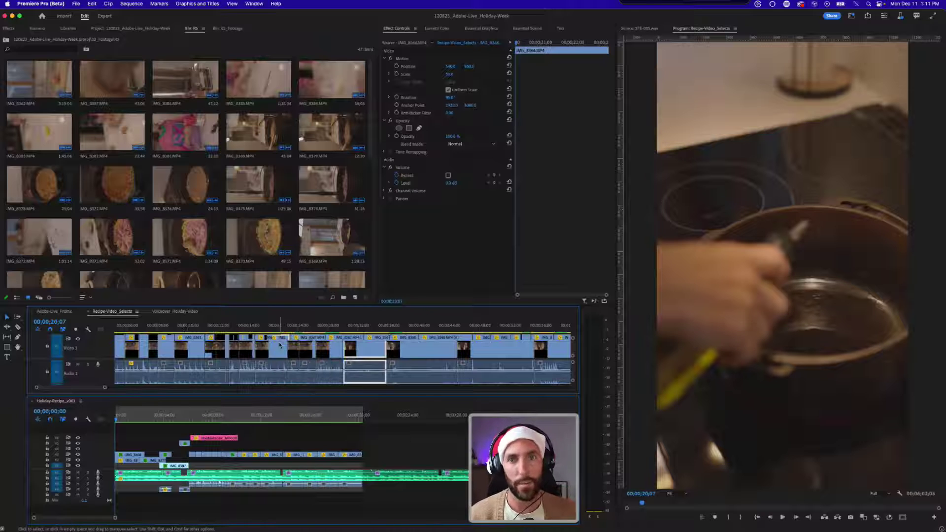
left_click(299, 442)
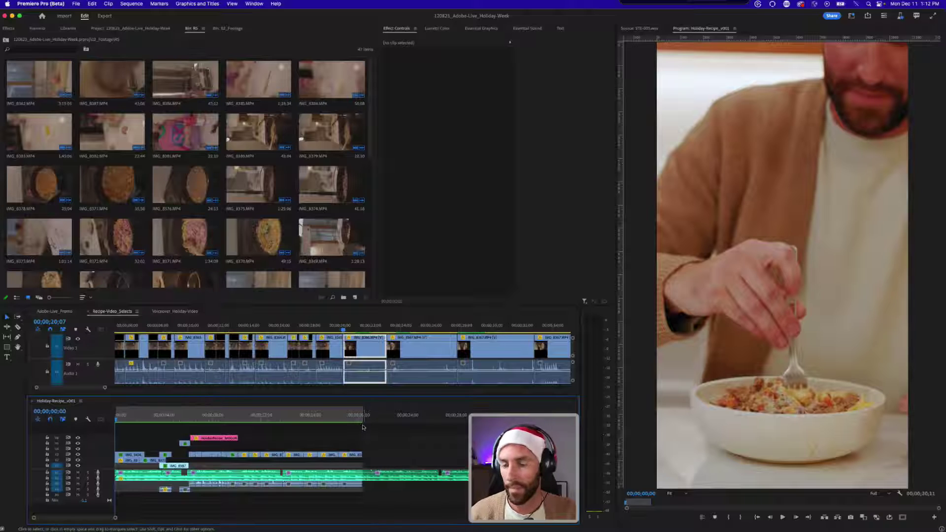
- Clear the in and out points of the Voiceover_Holiday-Video sequence, and return its playhead to the start with no clips selected
left_click(175, 311)
right_click(291, 327)
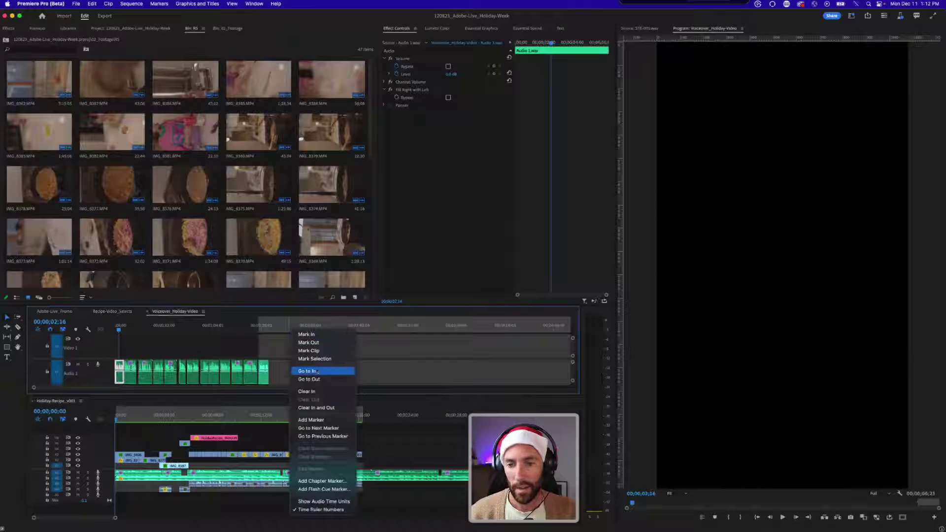
left_click(316, 407)
key("Home")
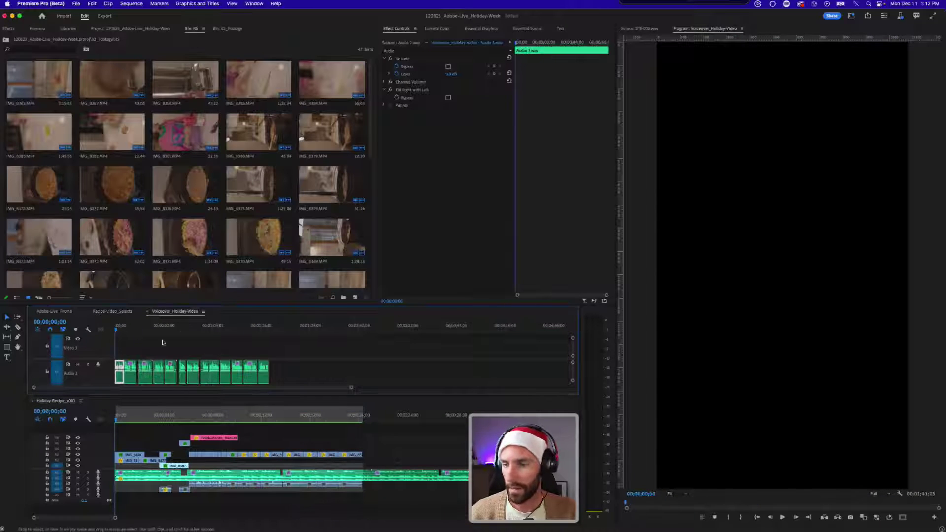
key("=")
key("minus")
left_click(230, 349)
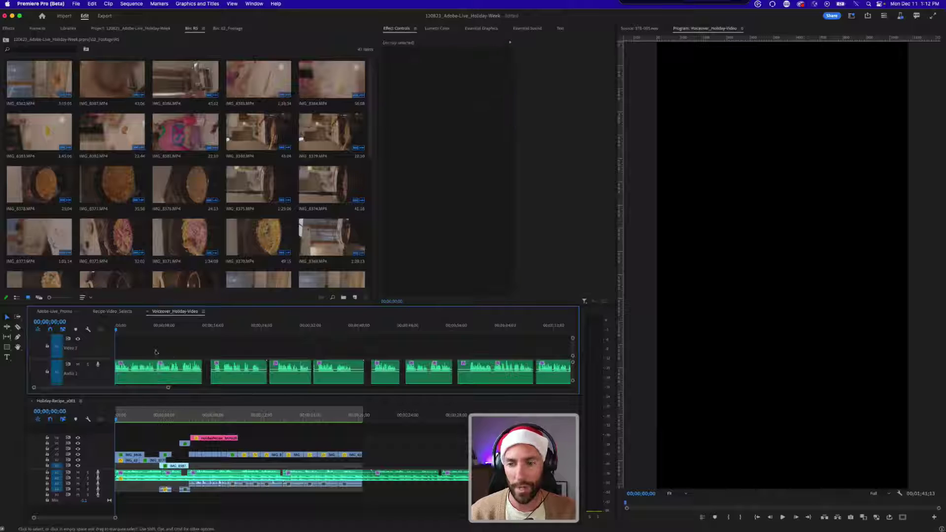
- Give the upper timeline more height, and show the full run of voiceover clips with none selected
left_click_drag(109, 395, 136, 388)
left_click(138, 391)
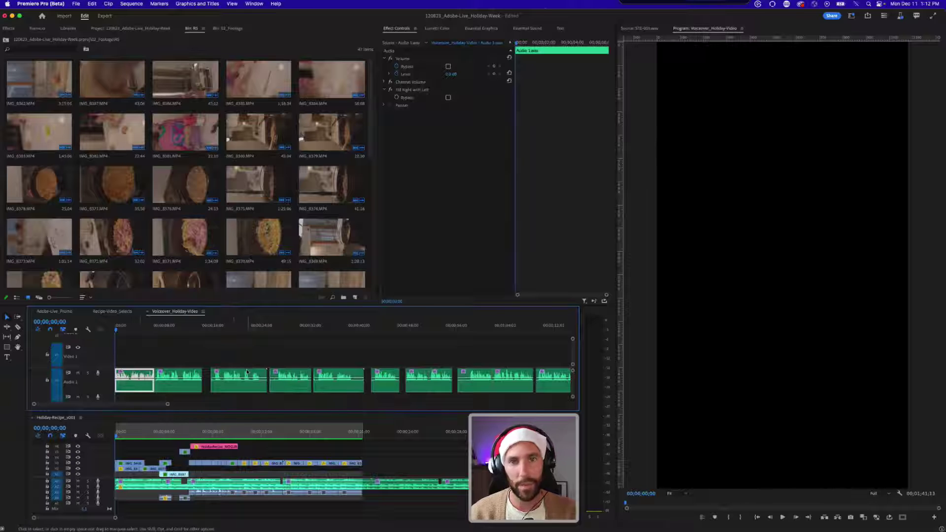
left_click(187, 359)
key("minus")
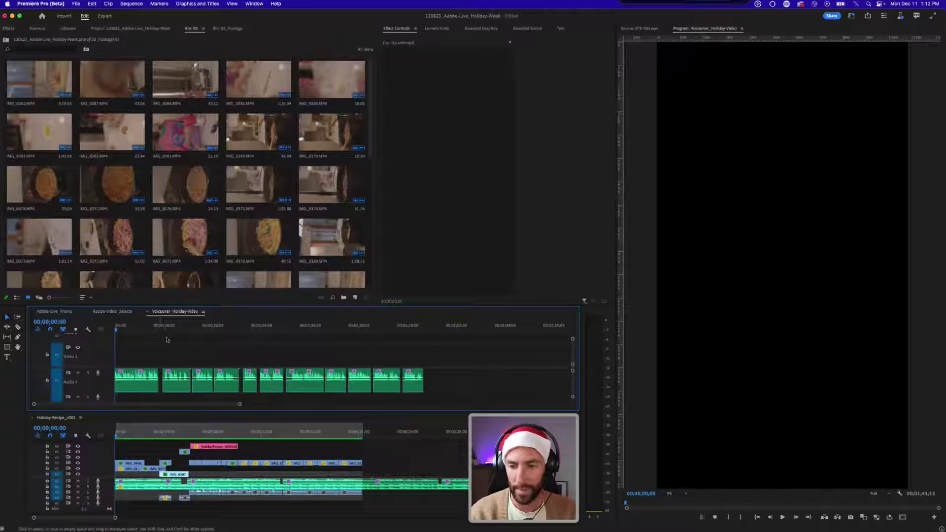
- Listen to parts of the second and third voiceover sections up to 00;00;30;08, and show the whole voiceover sequence again
left_click(163, 327)
key("space")
key("equal")
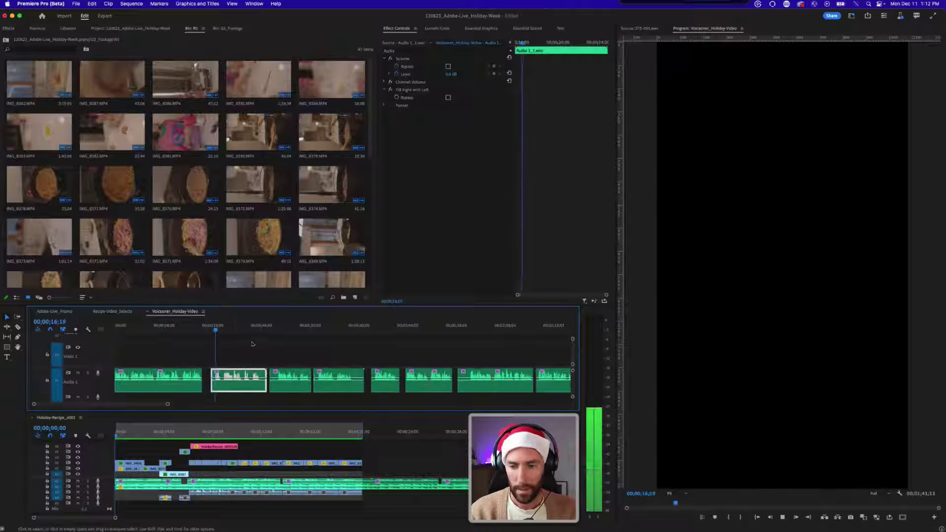
left_click(273, 329)
scroll(338, 356, "right", 2)
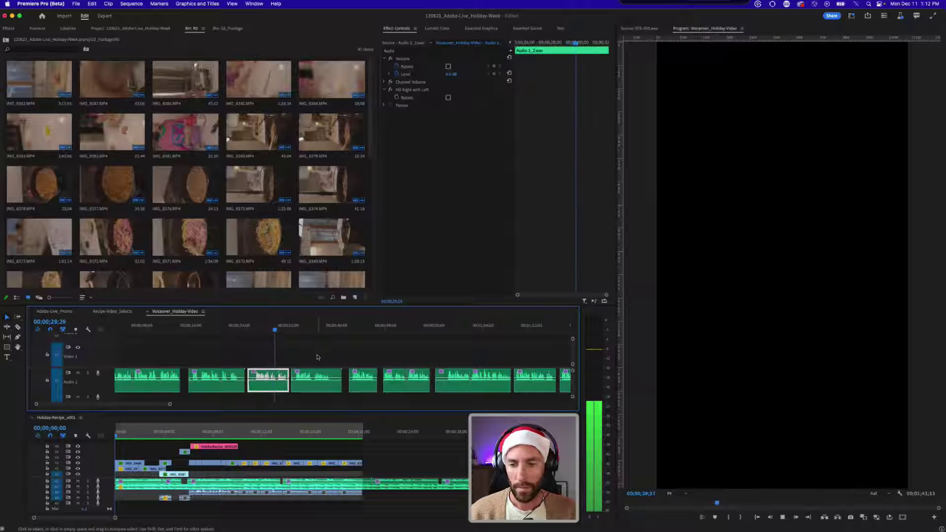
key("space")
left_click(319, 351)
key("minus")
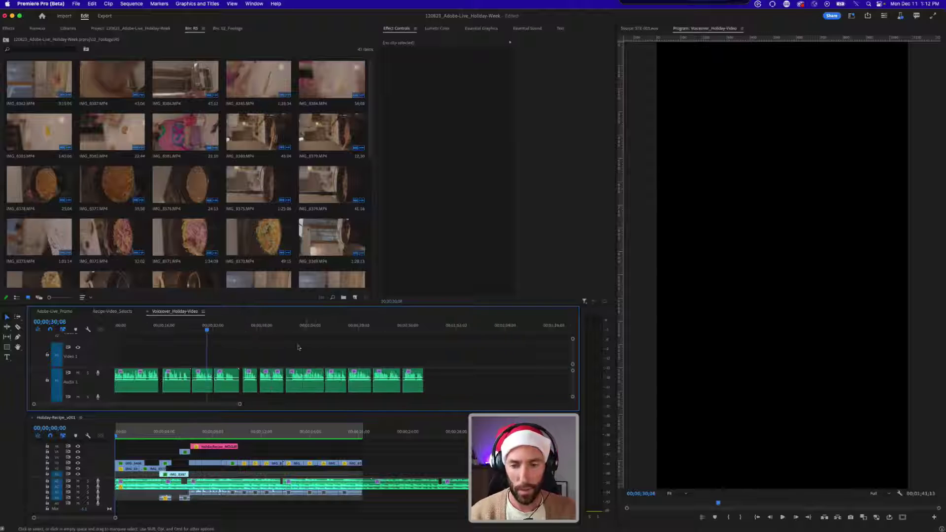
- Check the remaining voiceover clips at 00;00;44;16 and at the end of the sequence, 00;01;41;13
left_click(227, 328)
left_click(243, 352)
left_click(250, 328)
left_click(262, 344)
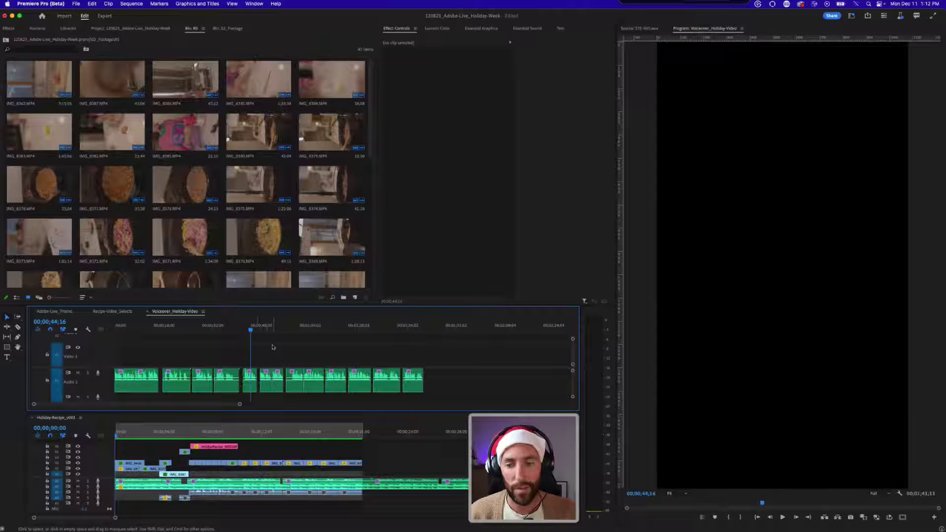
left_click(421, 329)
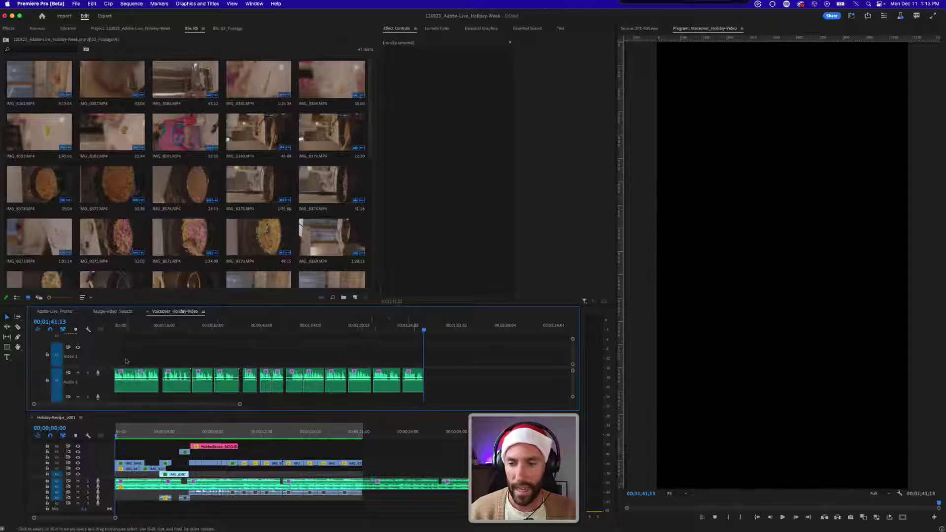
- Compare the first voiceover clip with the voiceover track in Holiday-Recipe_v001 at 00;00;28;25, giving the lower timeline more height
left_click(126, 384)
left_click(408, 462)
key("minus")
key("minus")
left_click(207, 481)
left_click(203, 432)
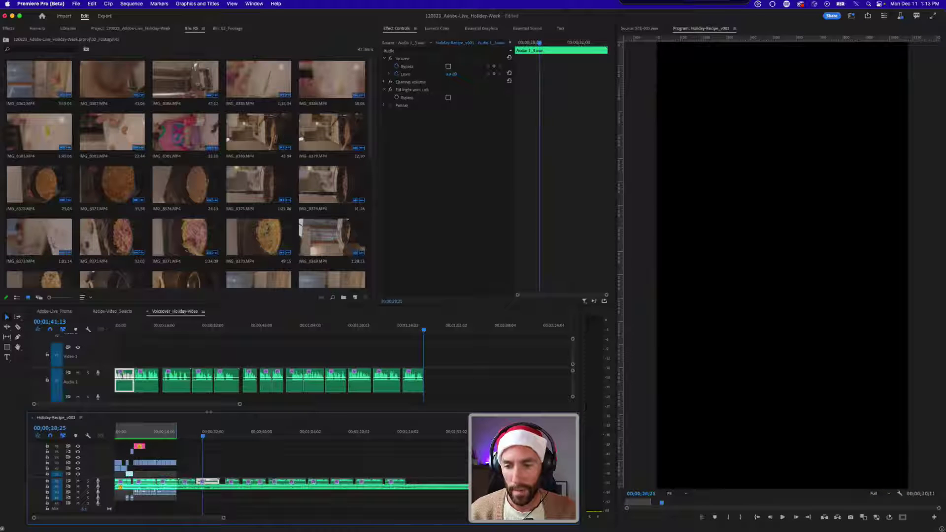
left_click_drag(210, 412, 211, 394)
left_click(224, 438)
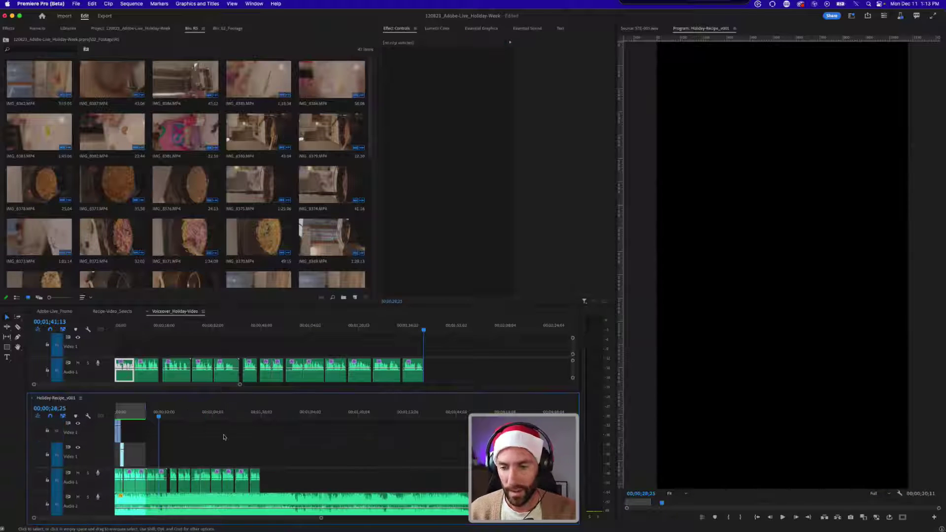
- Review the pasta machine clip at 00;00;05;09 in Holiday-Recipe_v001, and leave no clips selected
left_click(137, 415)
key("equal")
key("equal")
left_click_drag(159, 415, 147, 414)
left_click(144, 455)
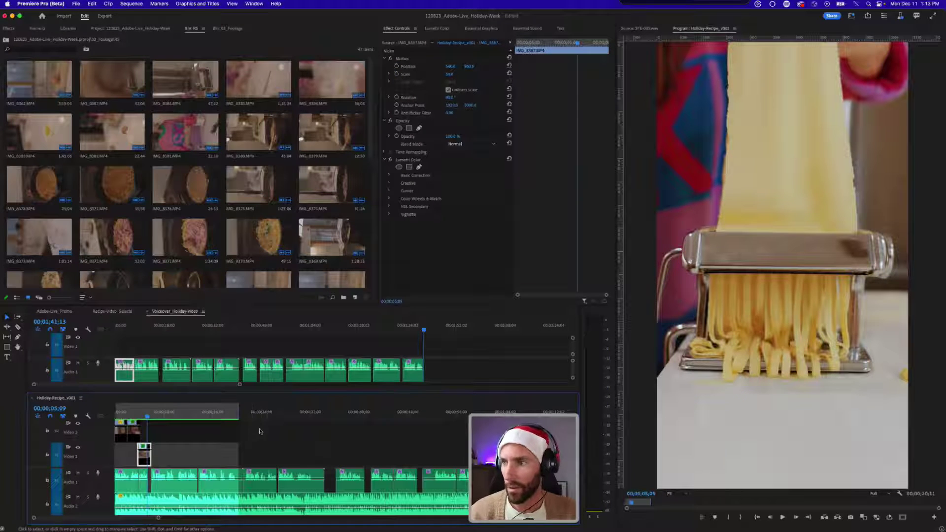
left_click(239, 449)
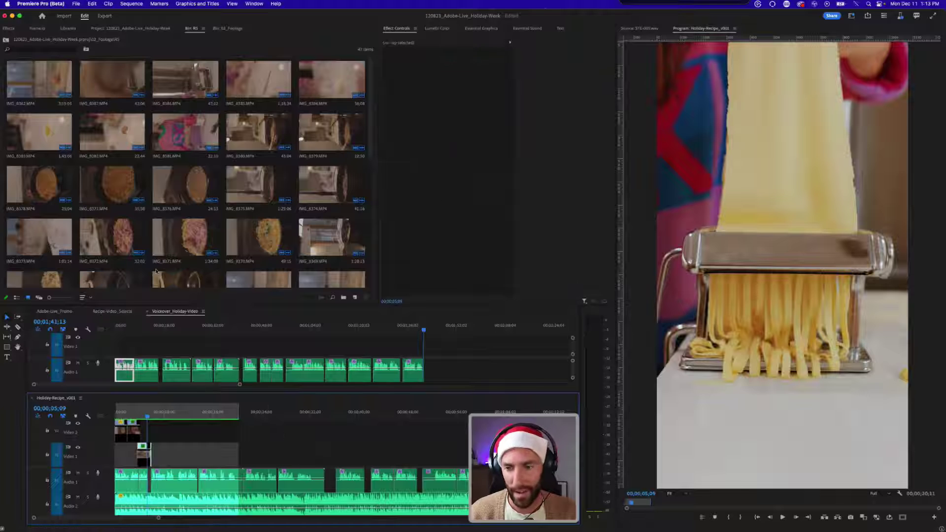
- Show Recipe-Video_Selects in a taller upper timeline, and step Holiday-Recipe_v001 back to the cut at 00;00;02;14
left_click(113, 312)
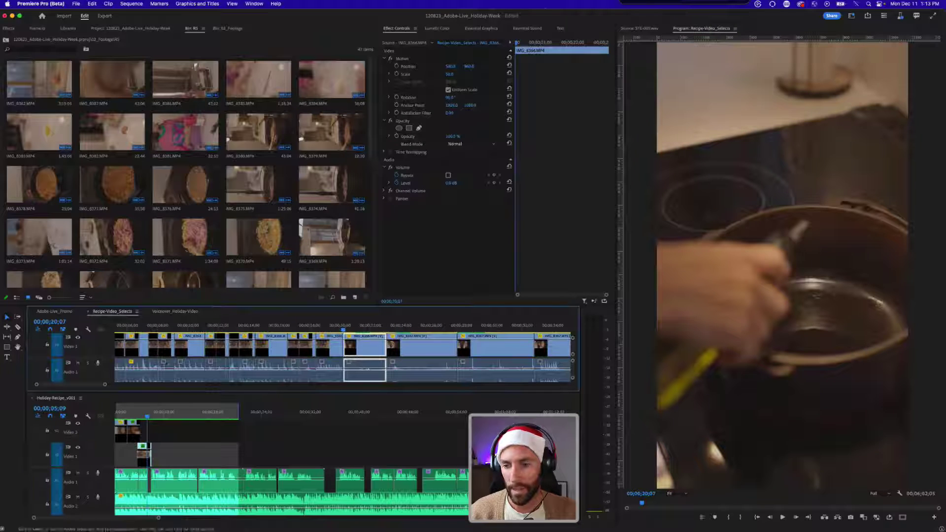
left_click_drag(167, 393, 169, 416)
left_click(177, 461)
key("Up")
key("Up")
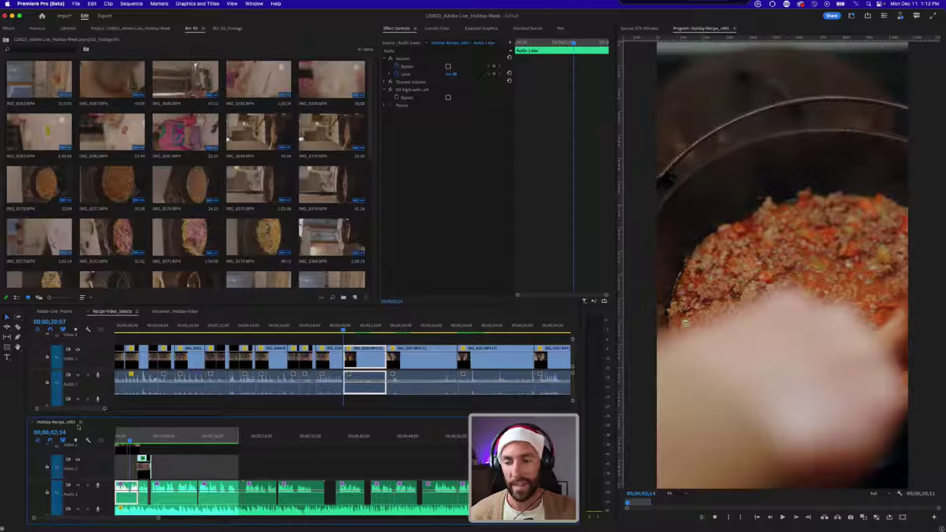
- View the opening cuts of Holiday-Recipe_v001 up close, and advance to the start of the dough clip
left_click(210, 463)
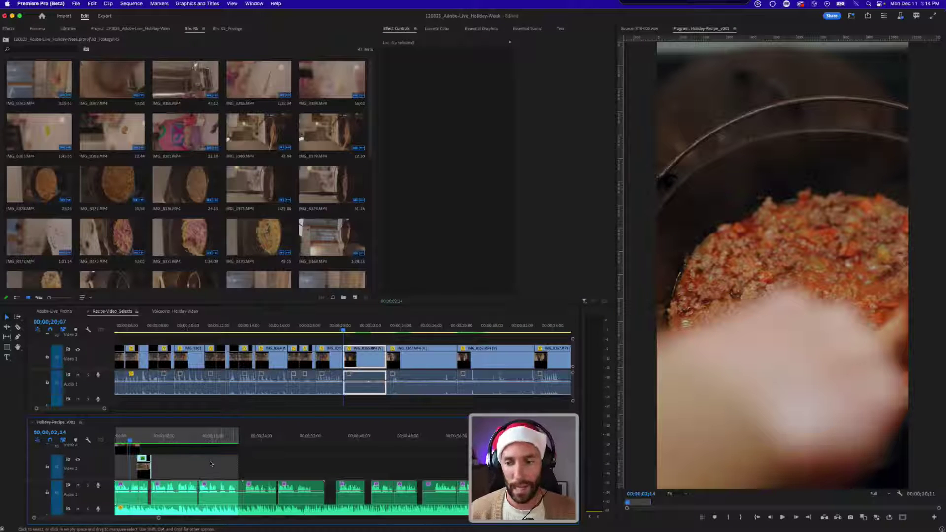
key("=")
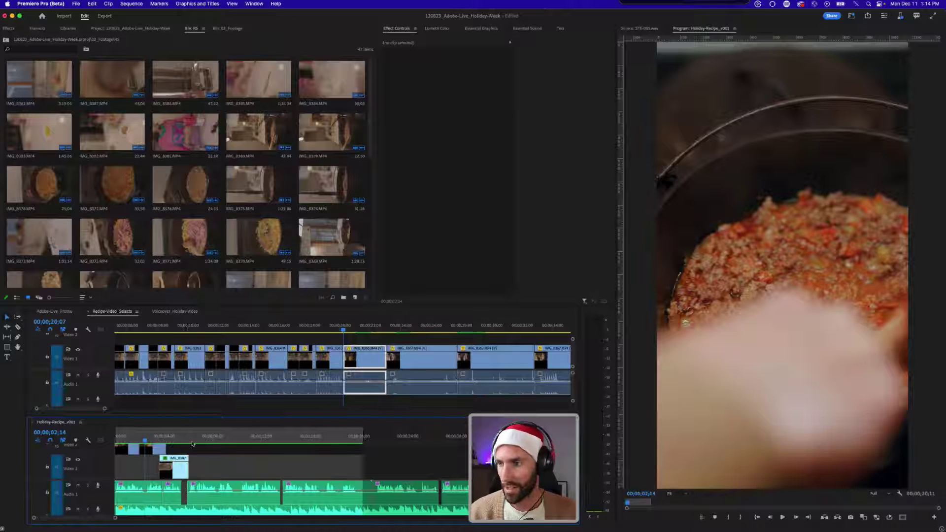
key("Down")
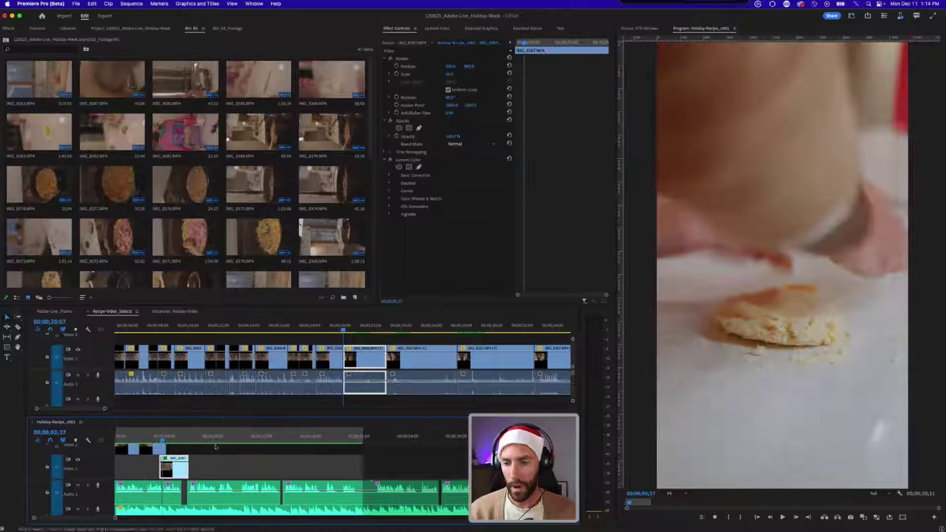
- Clear the in and out points of Holiday-Recipe_v001, and play the sequence past the end of the recipe footage to 00;00;22;12
key("space")
key("shift+minus")
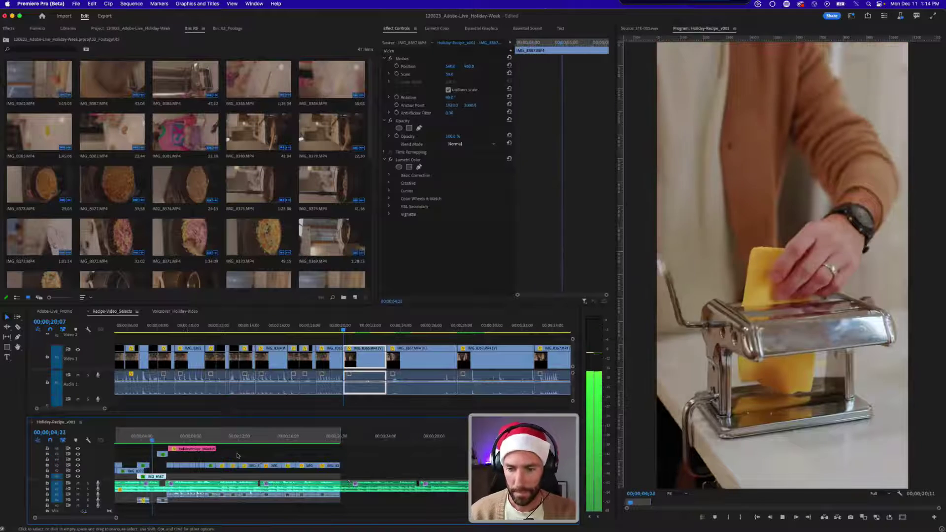
left_click(316, 439)
right_click(338, 438)
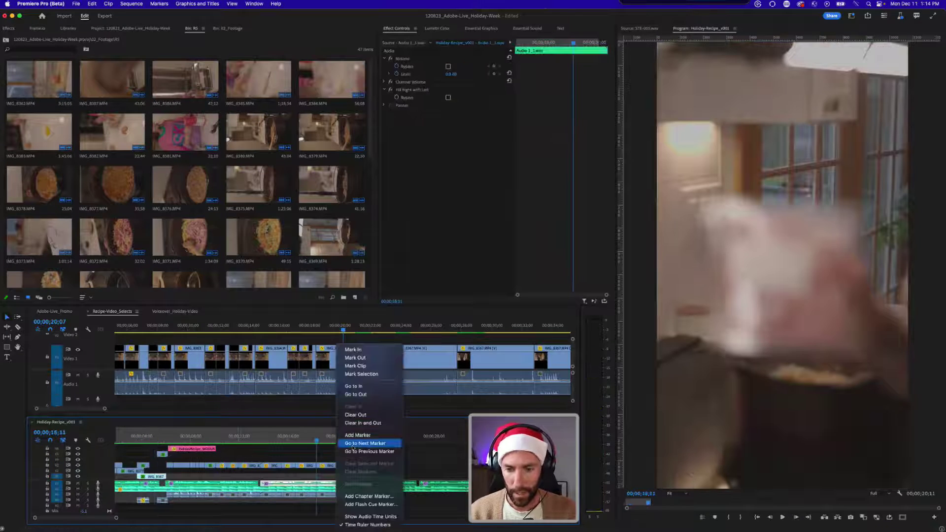
left_click(361, 422)
key("space")
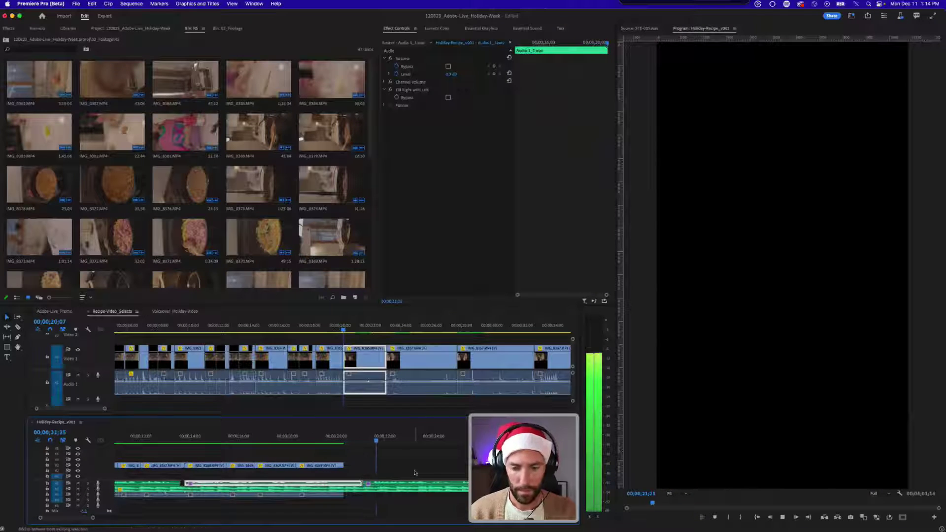
key("minus")
key("space")
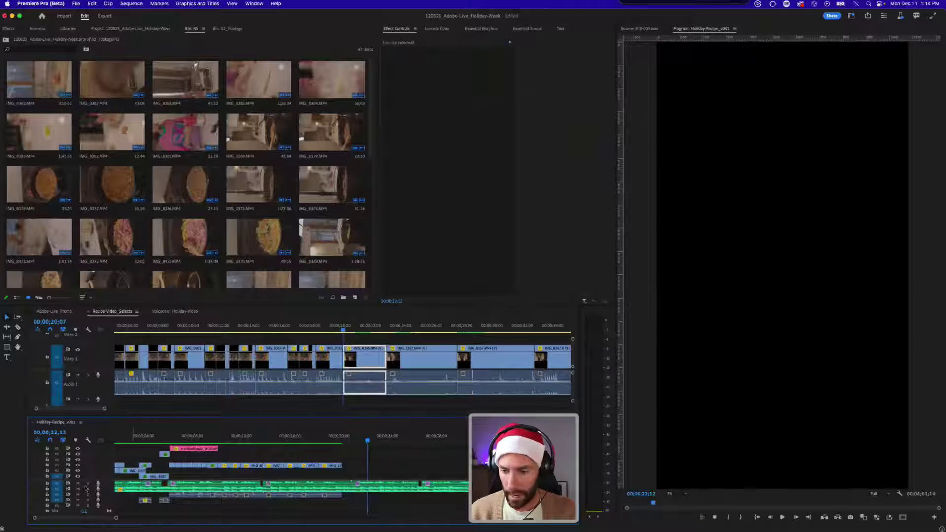
- Solo the voiceover track in Holiday-Recipe_v001, and give that track and the lower timeline more height
left_click(88, 483)
left_click_drag(105, 487, 105, 515)
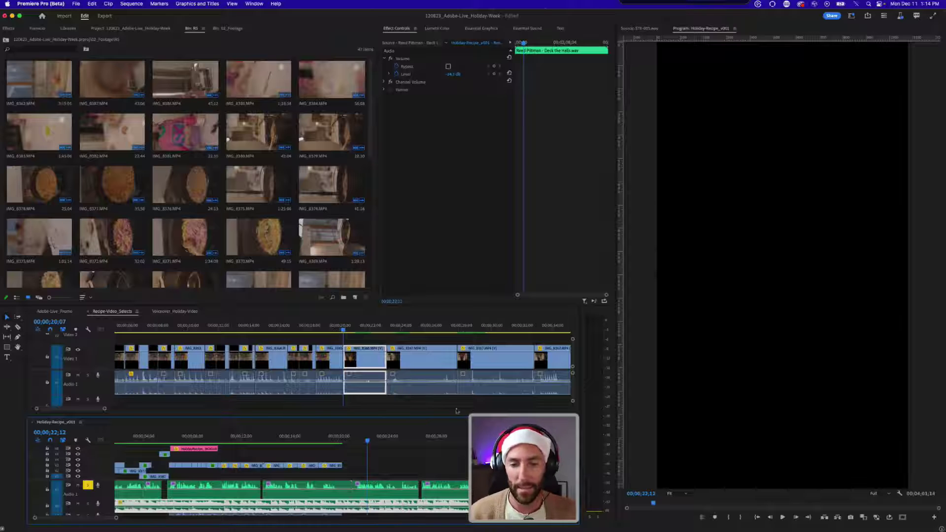
left_click_drag(454, 416, 454, 398)
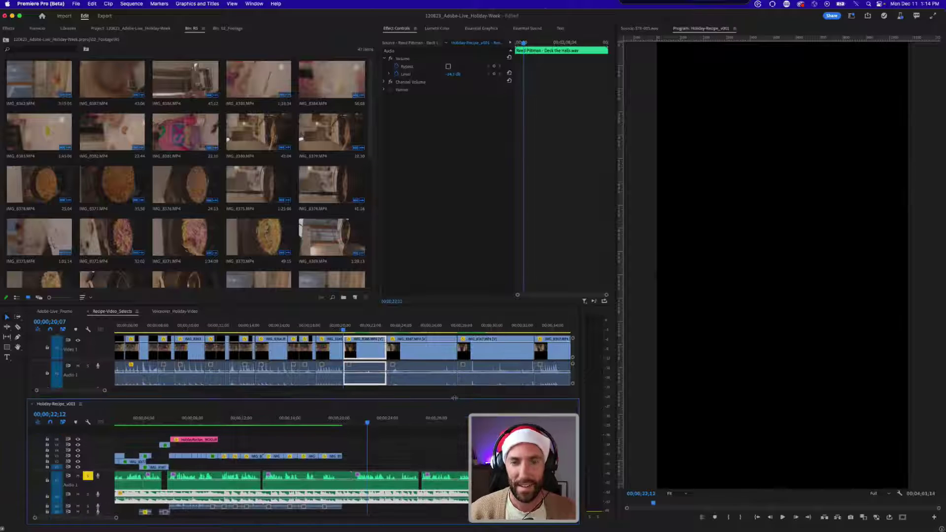
left_click(393, 455)
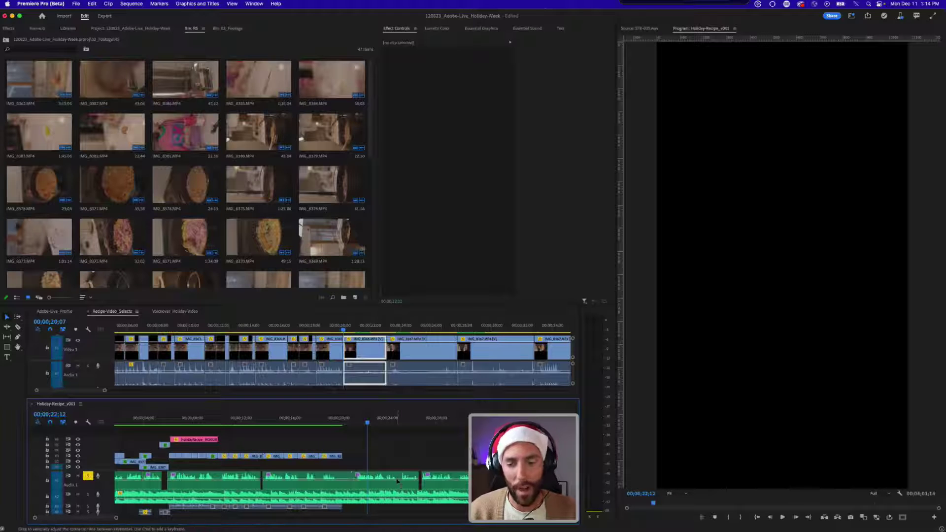
- Listen to the soloed voiceover clip that follows the last recipe footage, stopping at 00;00;25;00
scroll(401, 456, "right", 1)
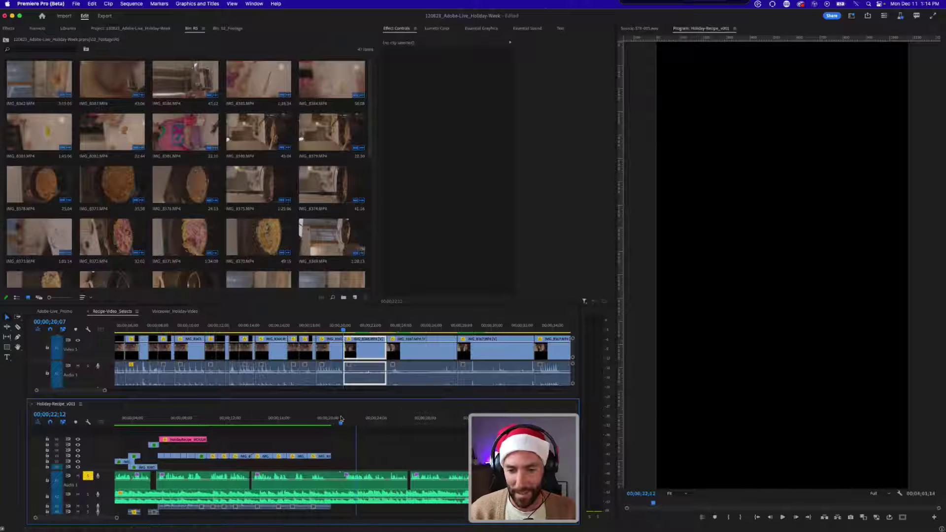
left_click(375, 476)
key("space")
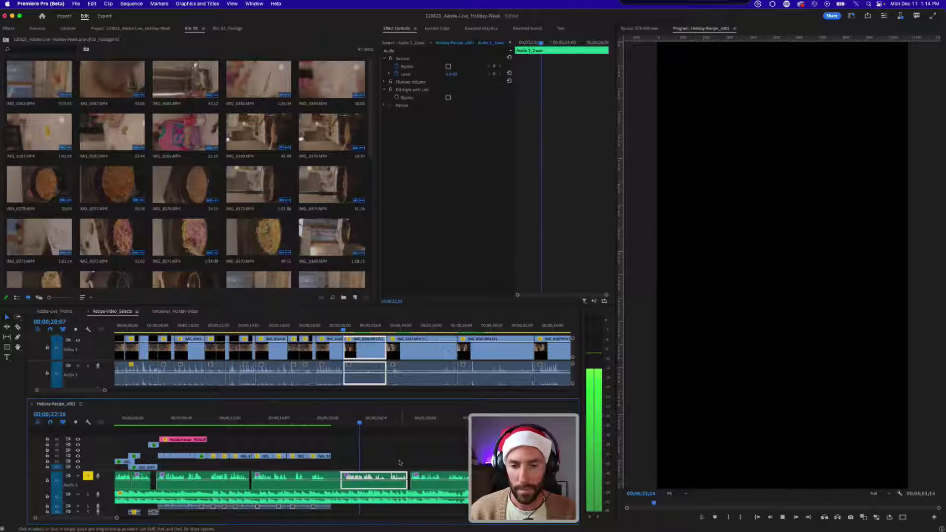
scroll(397, 465, "right", 2)
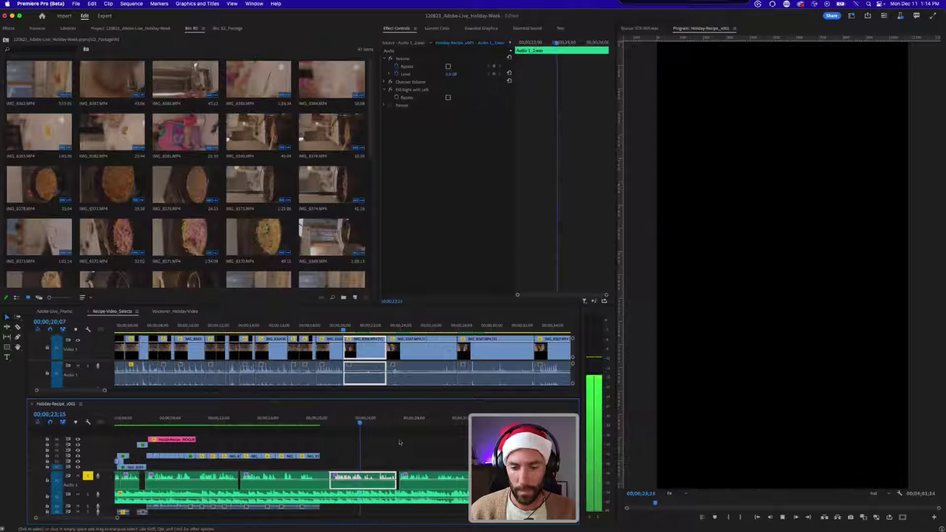
left_click(397, 466)
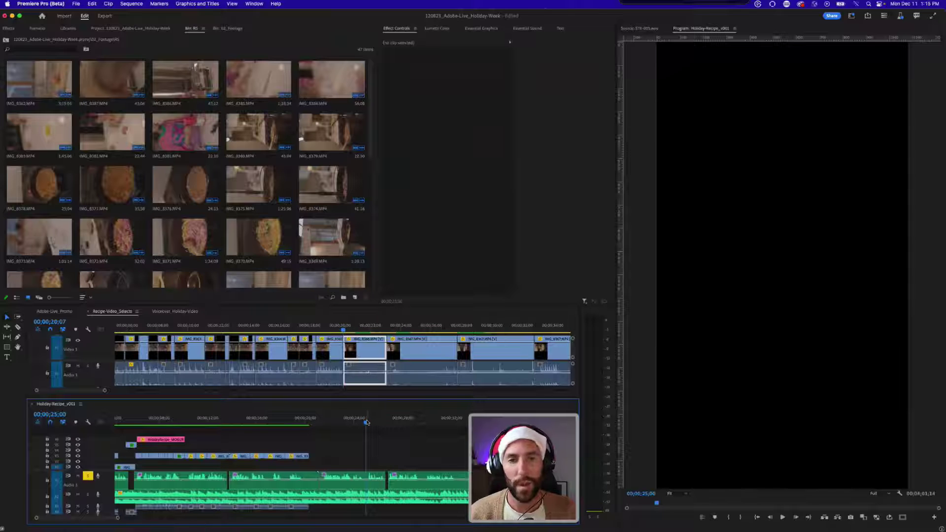
- Review the ground meat clips in Recipe-Video_Selects from 00;01;21;25 onward, looking for the shot of meat being stirred in the pot
left_click(310, 325)
key("backslash")
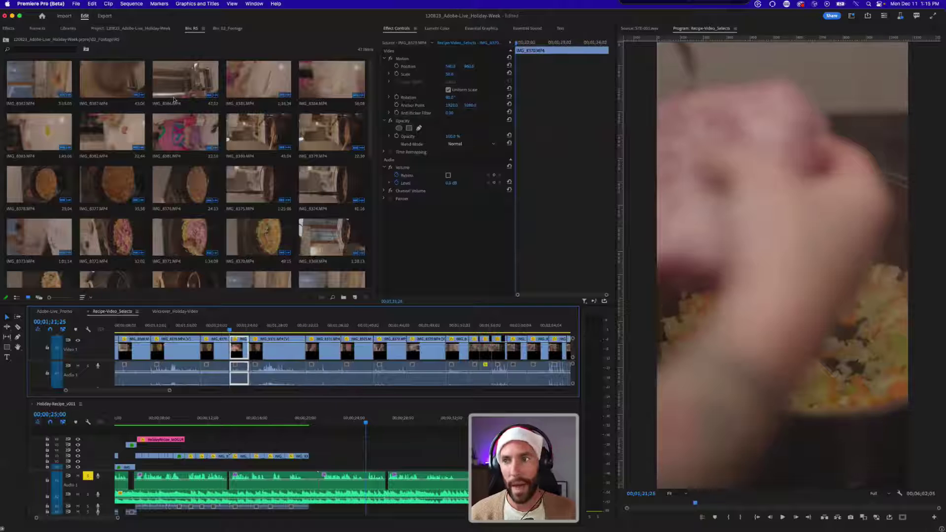
left_click(6, 40)
double_click(39, 74)
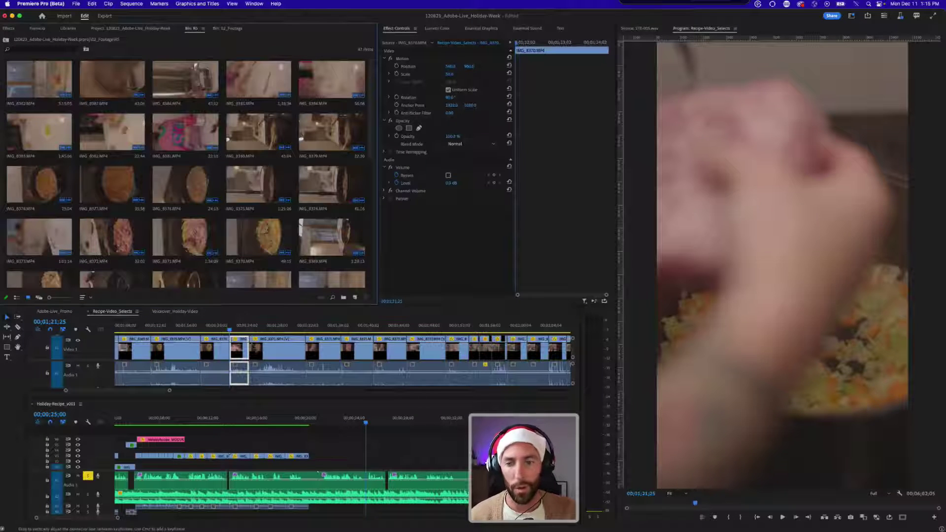
left_click(241, 330)
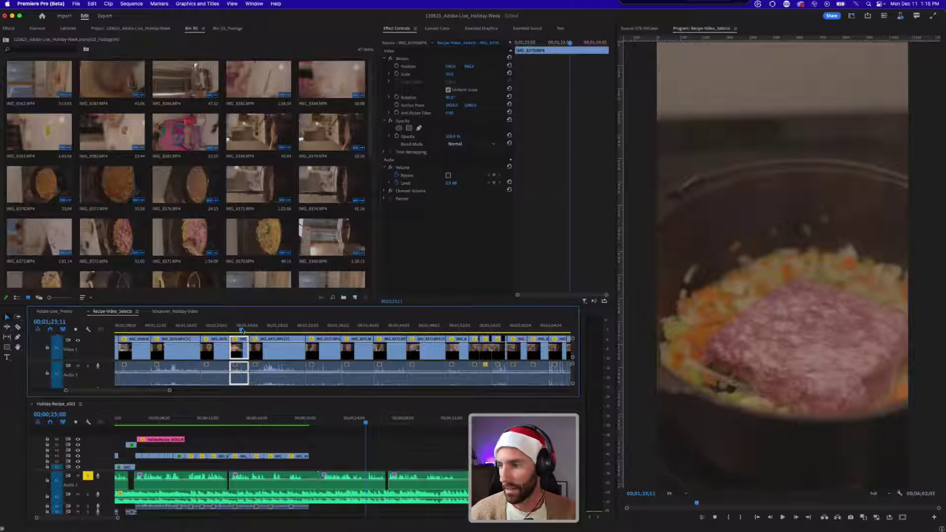
key("space")
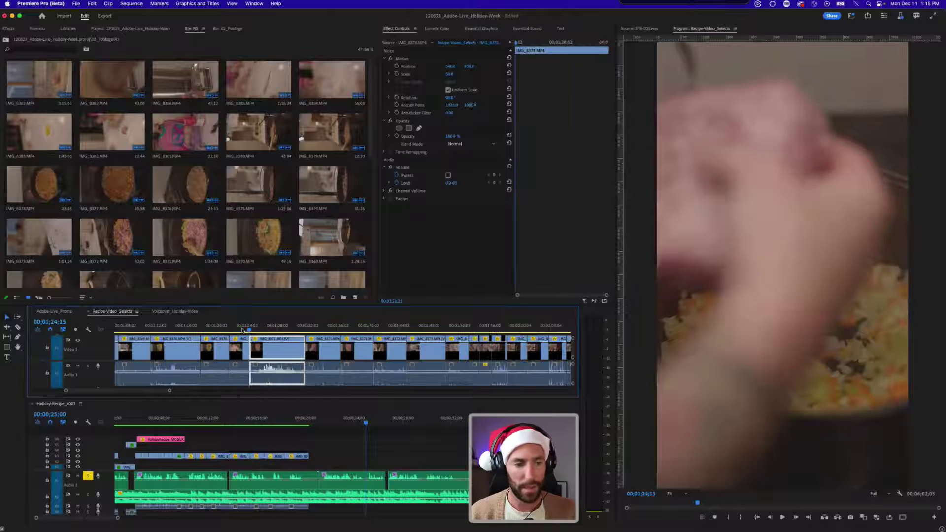
key("=")
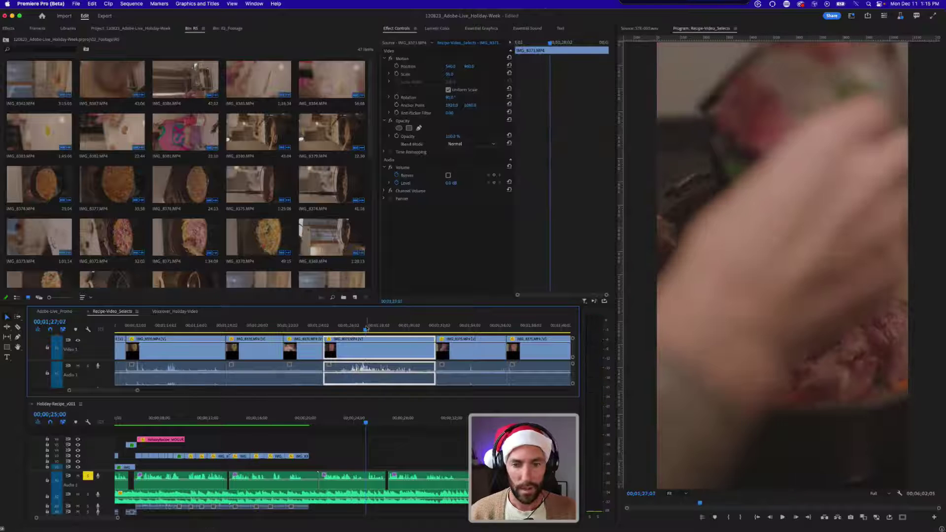
left_click(414, 325)
key("space")
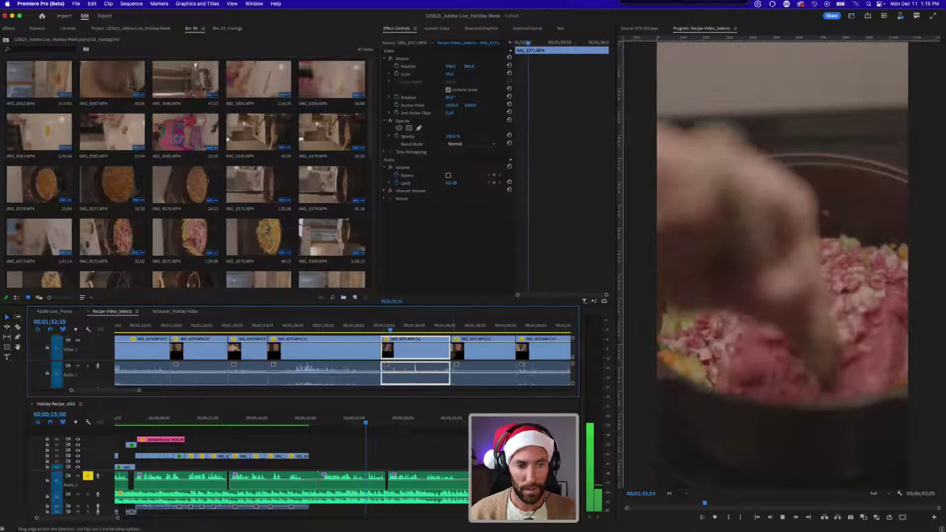
- Cut out a short meat-stirring moment ending at 00;01;33;24 in Recipe-Video_Selects, and place it after the last clip in Holiday-Recipe_v001
key("space")
left_click(347, 327)
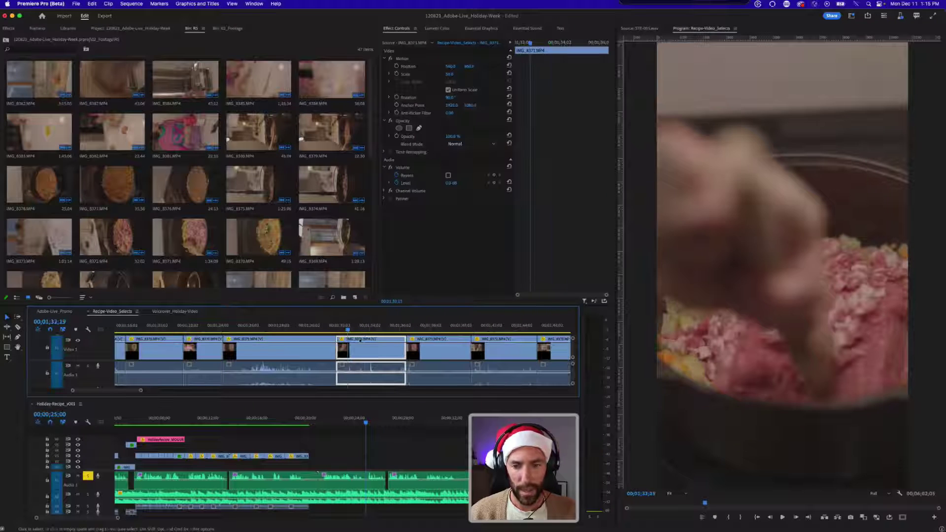
left_click_drag(370, 351, 370, 351)
key("super+k")
key("space")
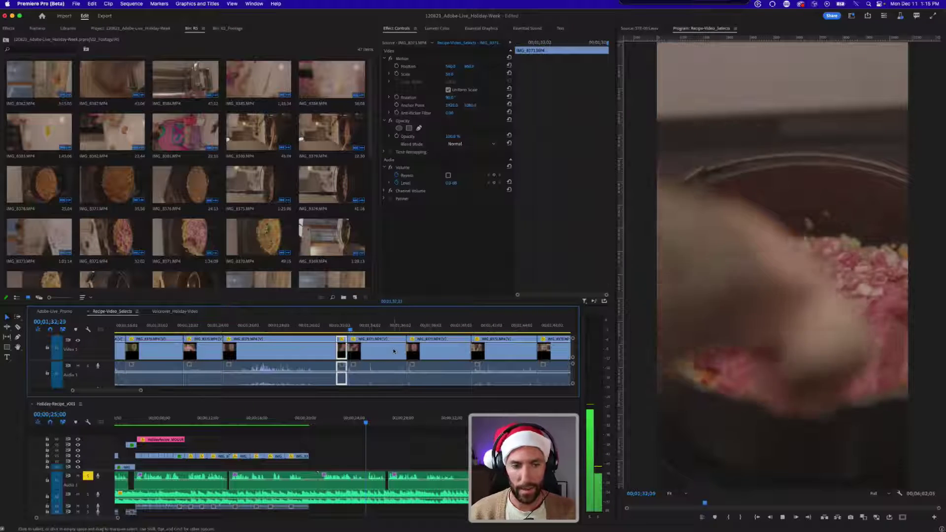
key("space")
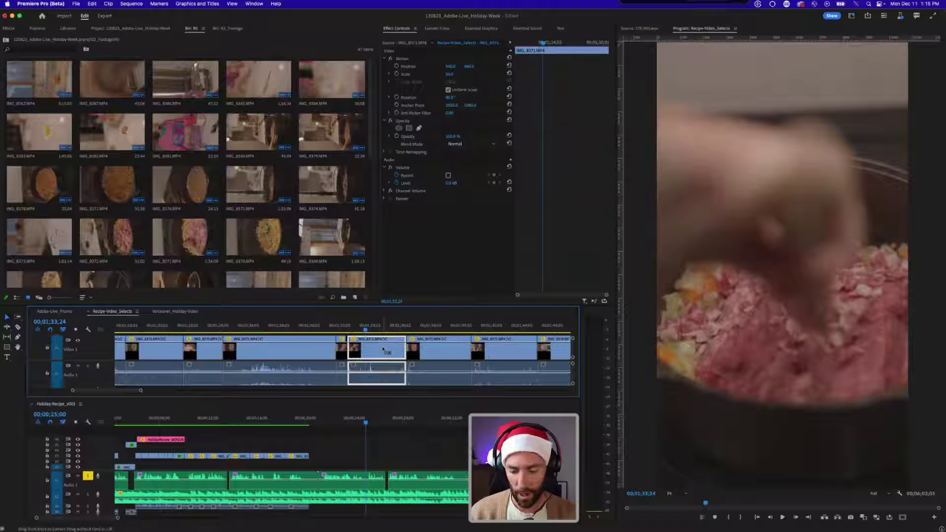
key("super+k")
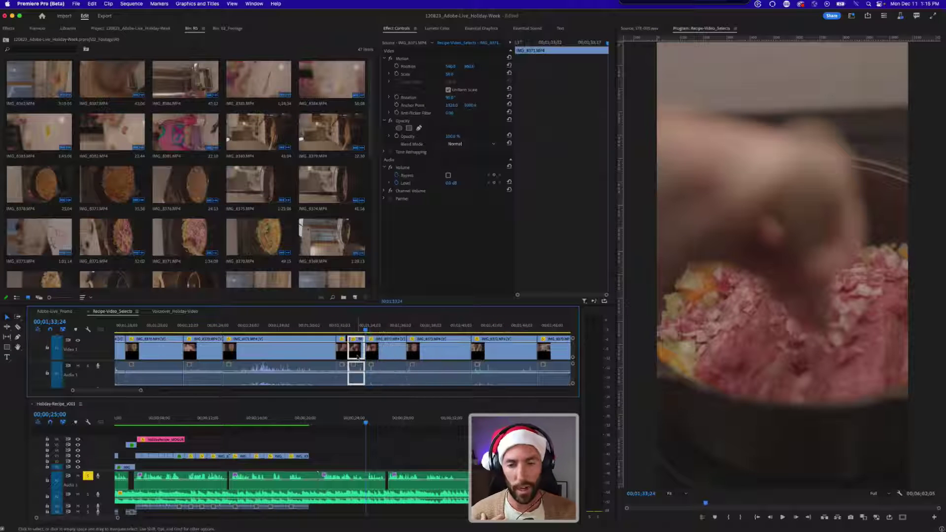
left_click_drag(359, 352, 320, 452)
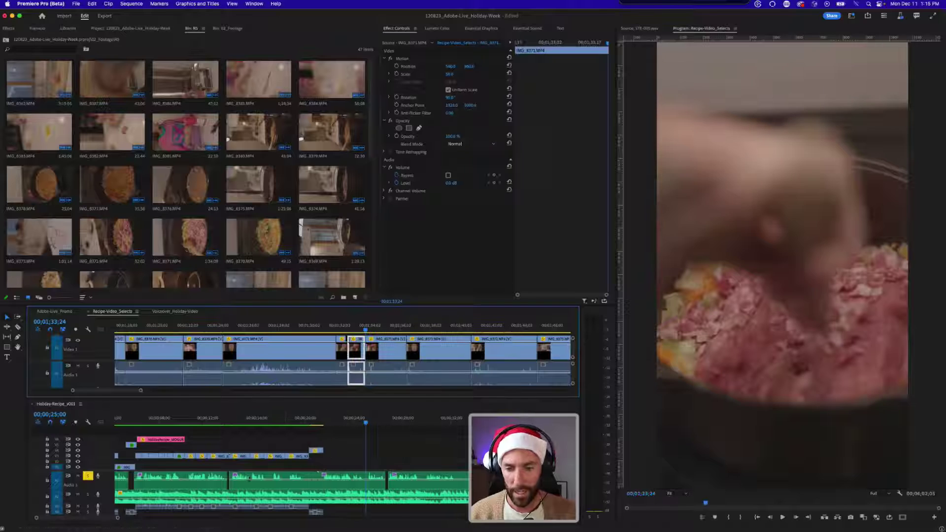
- Lock the music track in Holiday-Recipe_v001, return to the pancetta clip at 00;00;19;25, and save the project
left_click(49, 499)
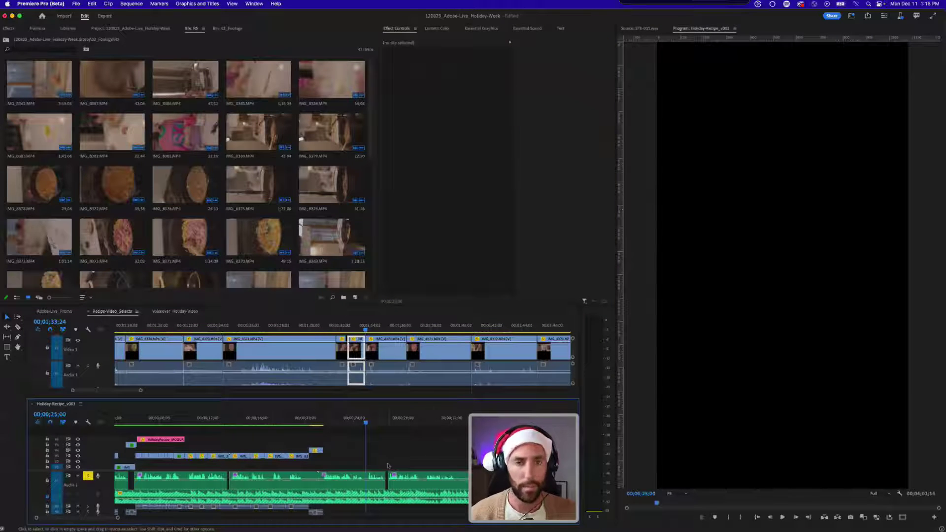
left_click(302, 418)
left_click(320, 438)
key("equal")
left_click_drag(370, 513, 370, 506)
left_click(405, 452)
key("super+s")
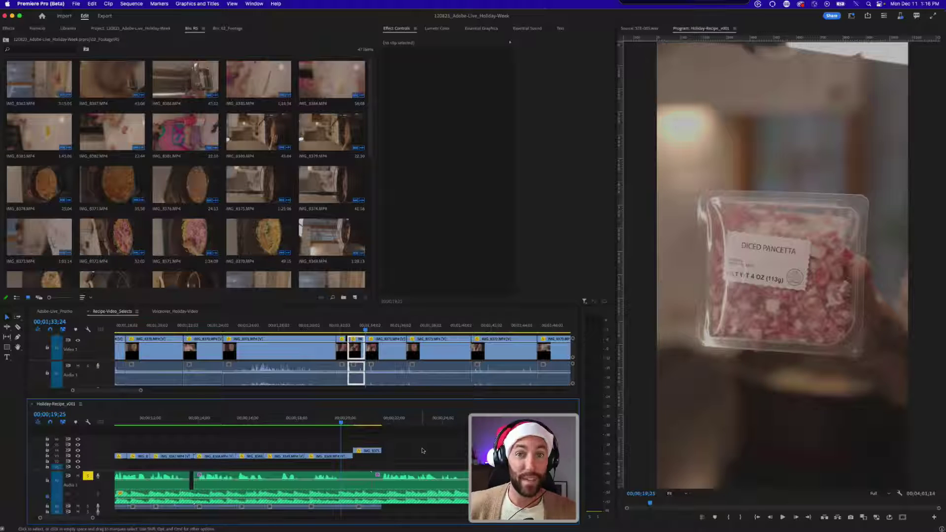
- Play the cut from the pancetta clip into the added meat clip up close, from 00;00;19;25 to 00;00;21;15
scroll(435, 459, "right", 3)
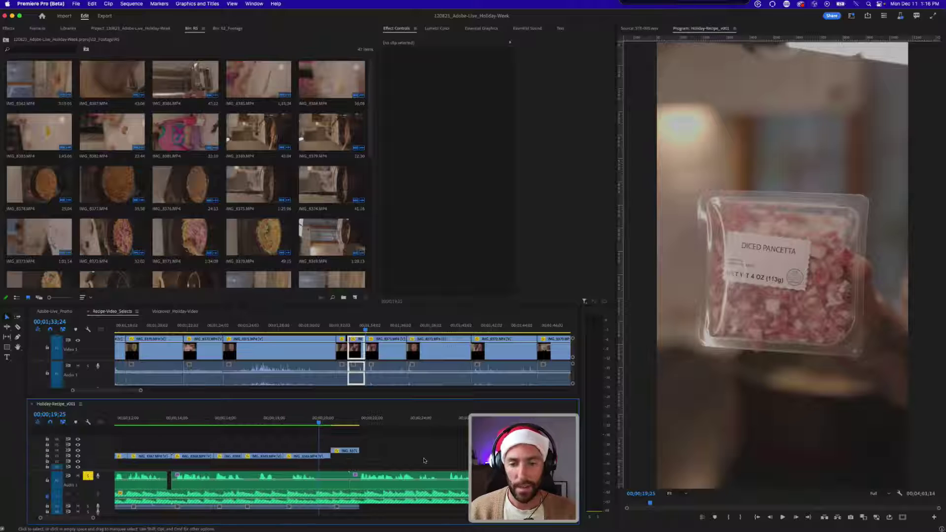
key("minus")
key("equal")
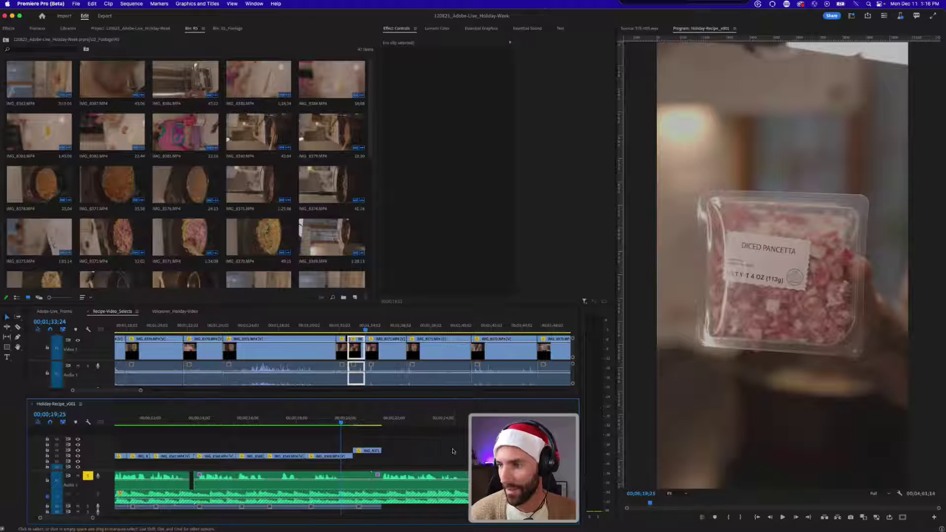
key("equal")
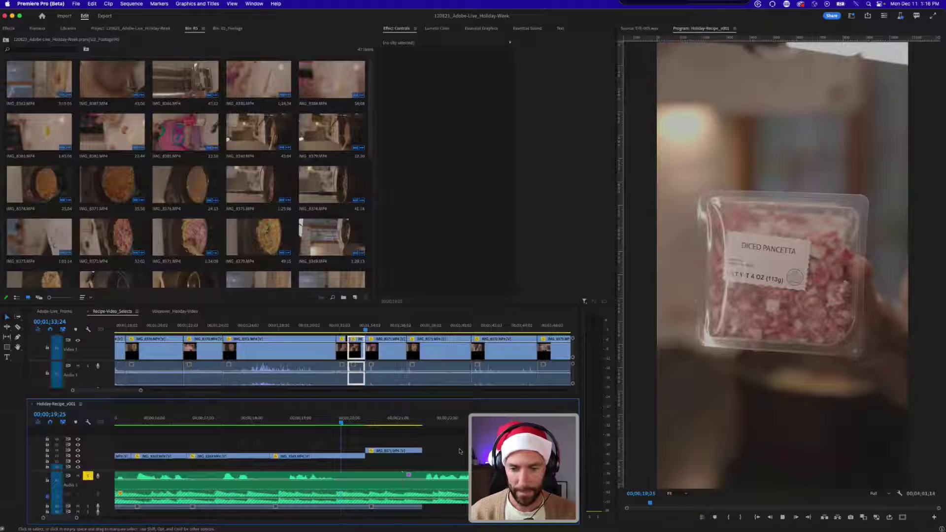
scroll(441, 457, "right", 1)
key("space")
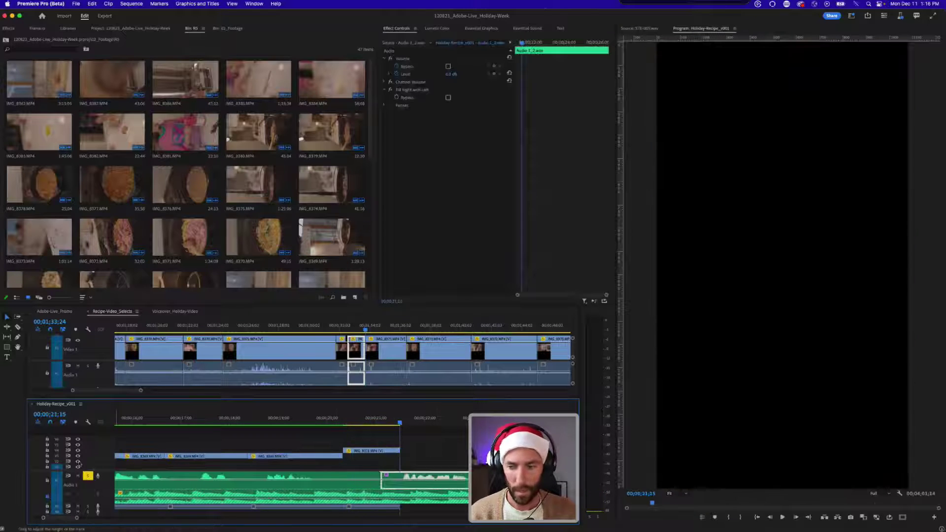
- Turn off solo on the voiceover track, and replay the added meat clip with all audio
left_click(87, 477)
left_click(314, 425)
scroll(449, 445, "right", 1)
key("space")
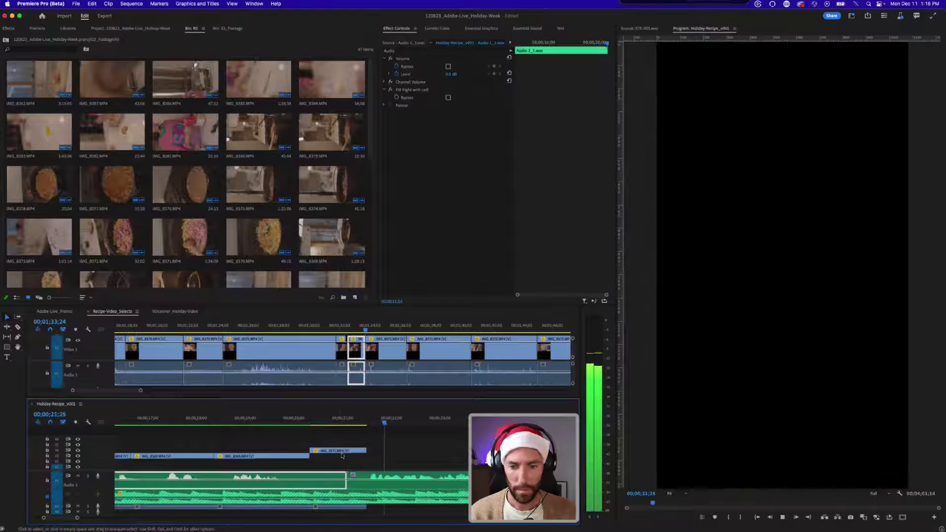
- Move the next voiceover clip earlier so it starts near the beginning of the added meat clip
left_click(324, 452)
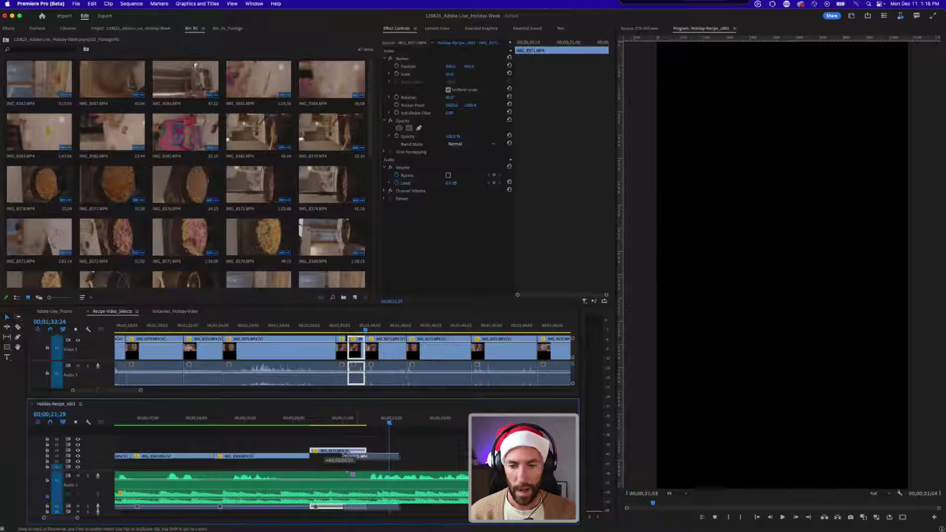
left_click(344, 474)
left_click_drag(344, 475, 321, 476)
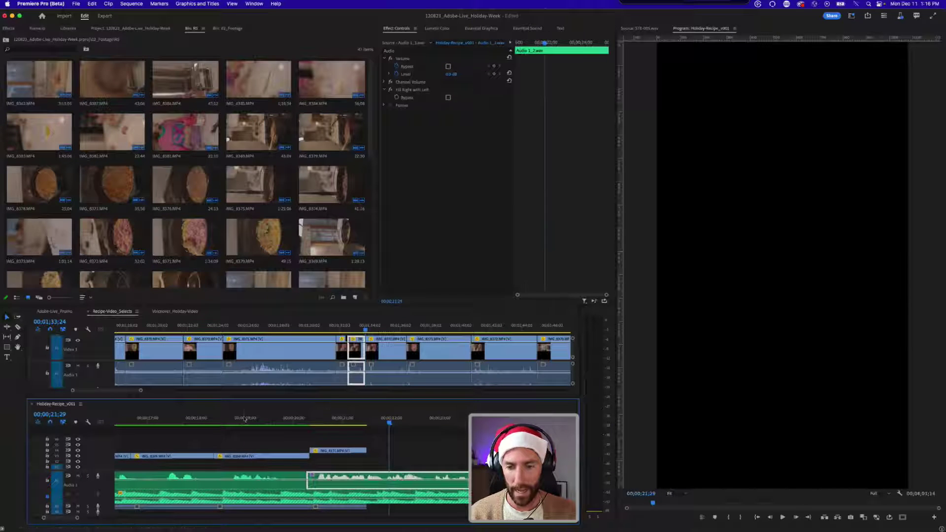
- Play through the tightened voiceover join, and extend the end of the added meat clip to 00;00;21;20
left_click(243, 418)
key("space")
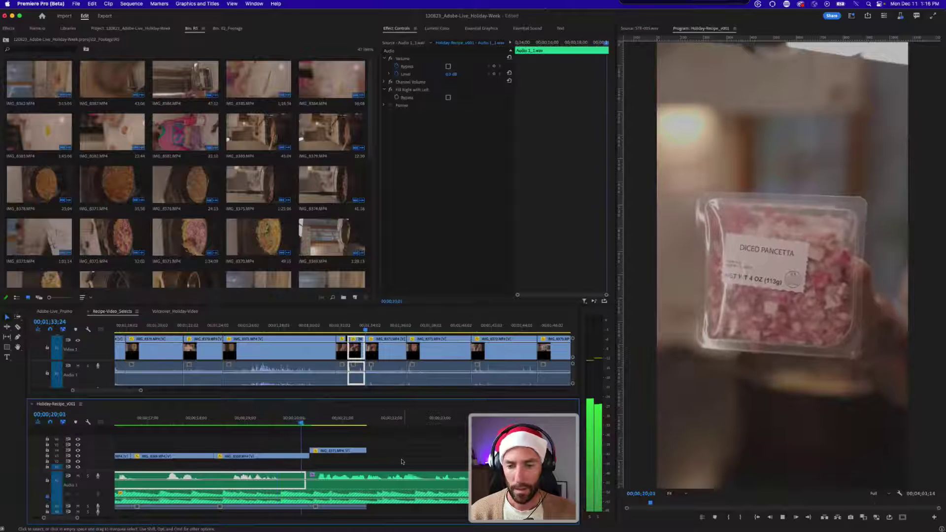
key("space")
left_click(436, 462)
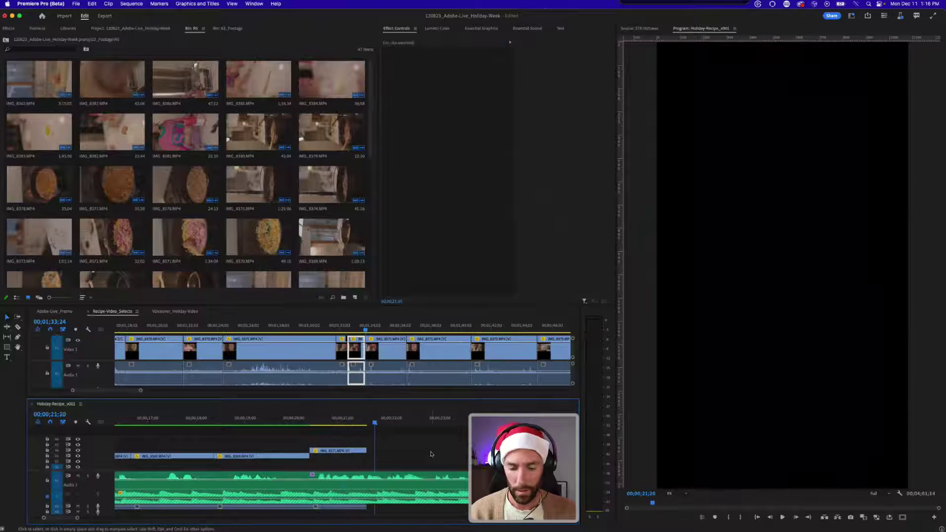
key("minus")
left_click_drag(355, 451, 363, 450)
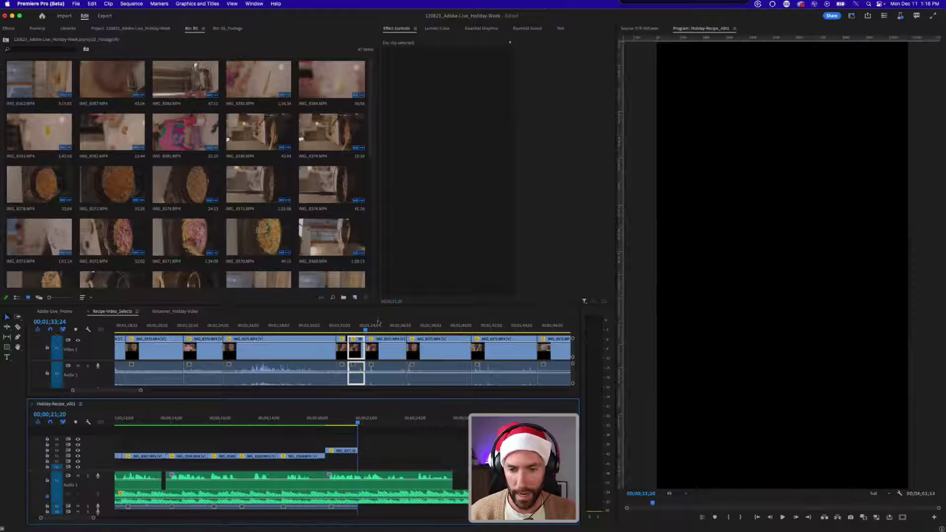
- Advance Recipe-Video_Selects to the start of the next meat-stirring clip, beyond the section already cut out
left_click(375, 327)
key("minus")
left_click(373, 327)
key("Down")
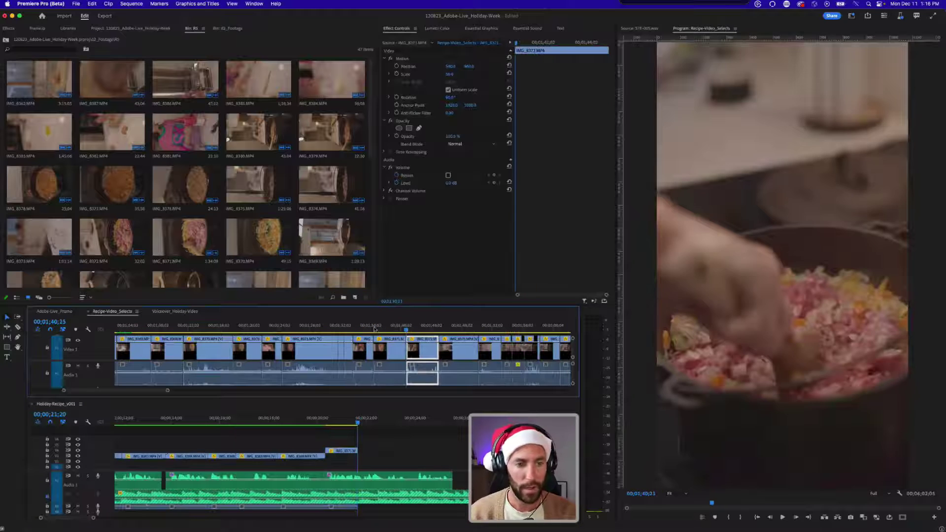
- Play the start of the meat-stirring clip in Recipe-Video_Selects and cut the clip at 00;01;41;04
key("Down")
key("Up")
key("space")
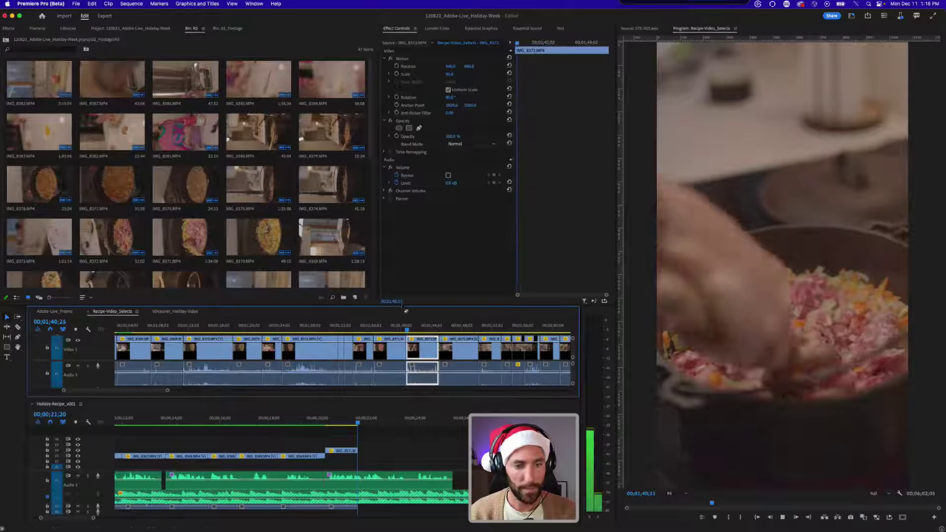
key("equal")
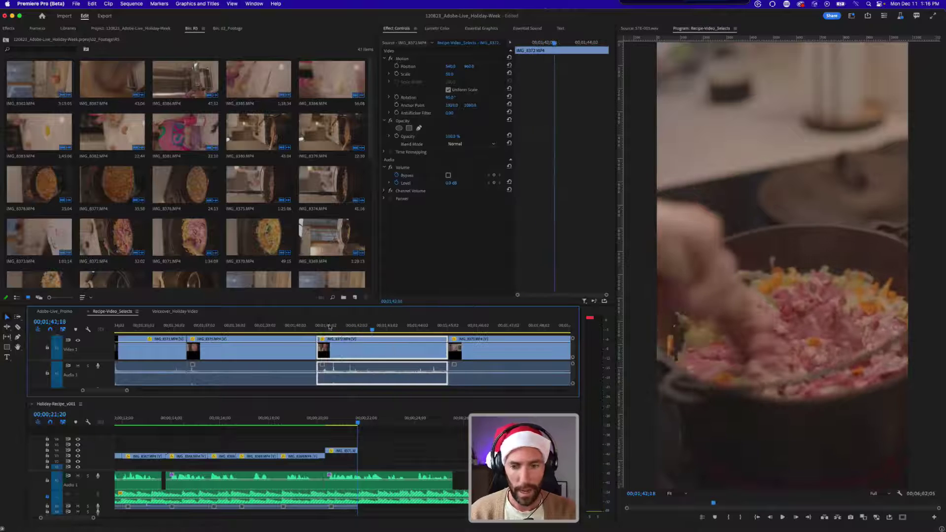
key("space")
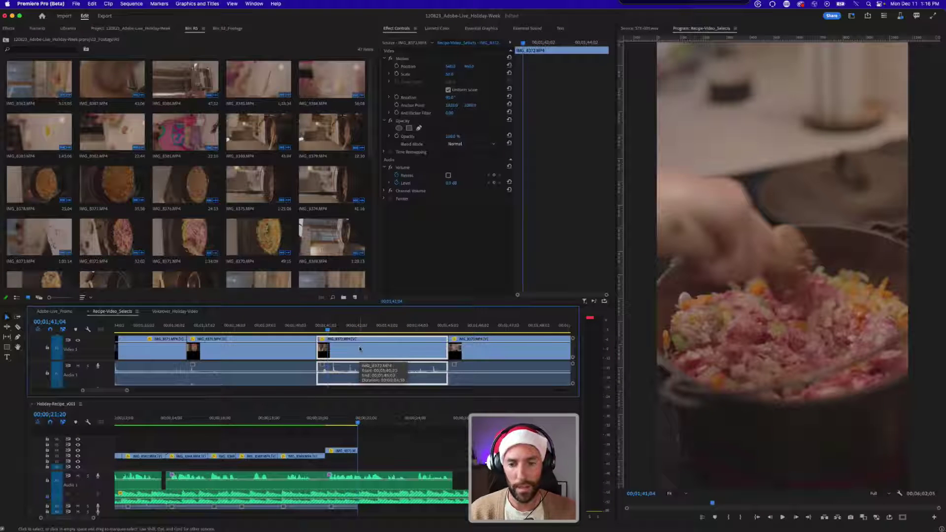
key("space")
key("super+k")
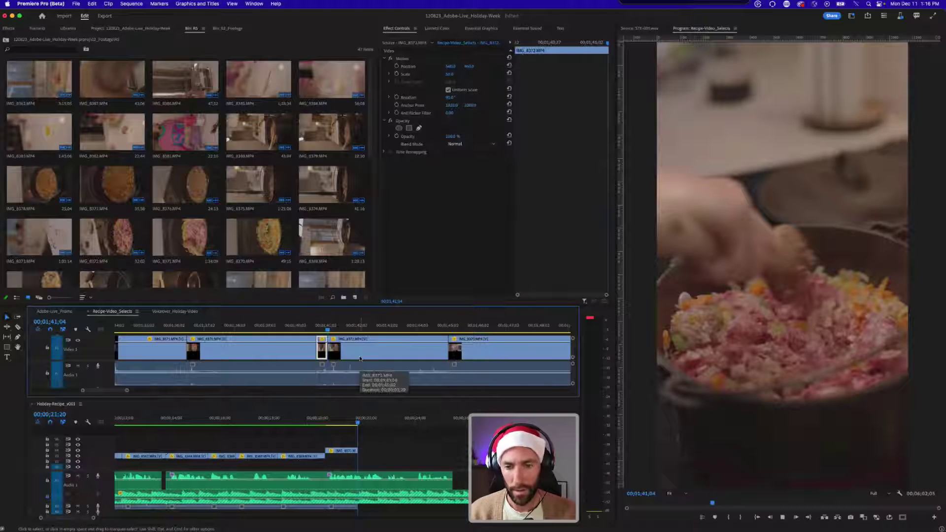
- Cut the stirring clip again at 00;01;42;07, and place the isolated piece in Holiday-Recipe_v001 directly after the added meat clip
key("space")
left_click(343, 349)
key("super+k")
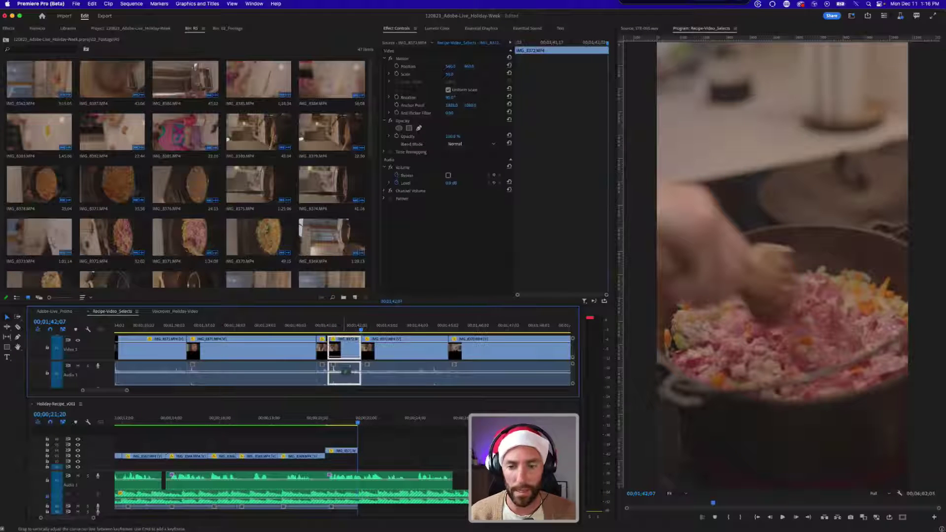
left_click_drag(335, 354, 369, 450)
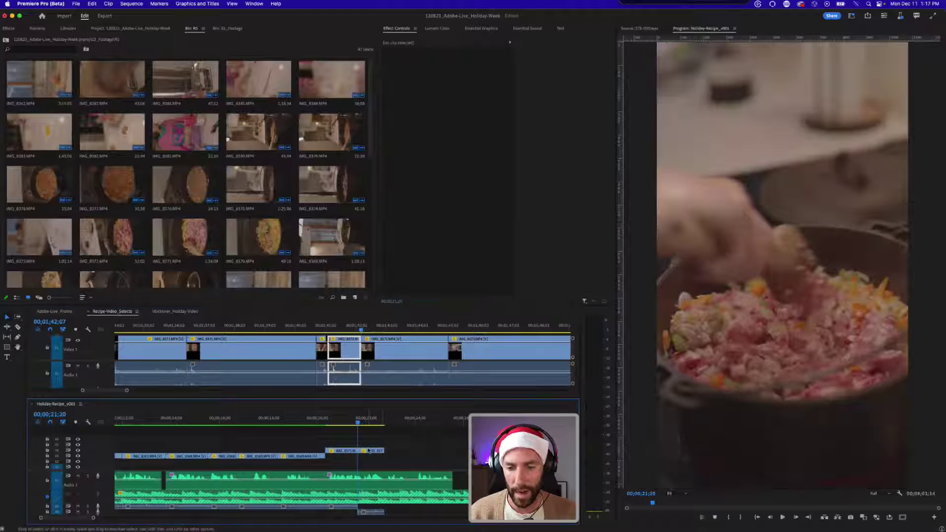
- Play across the join between the two meat clips, and trim the end of the stirring clip to 00;00;22;21
left_click(348, 422)
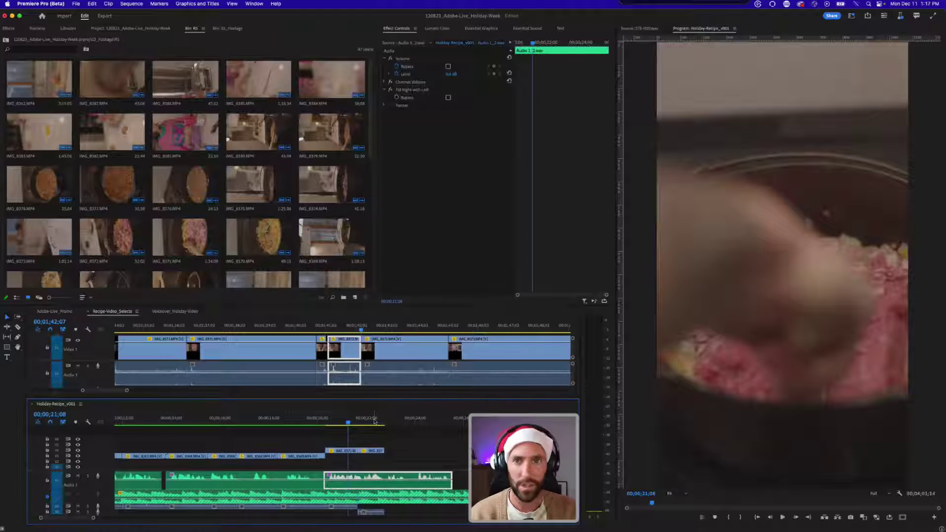
key("equal")
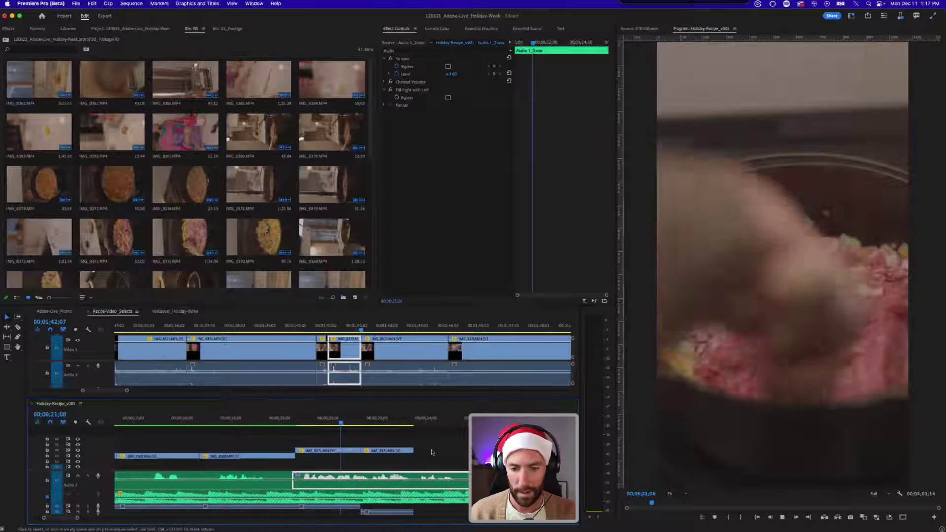
key("space")
left_click(388, 421)
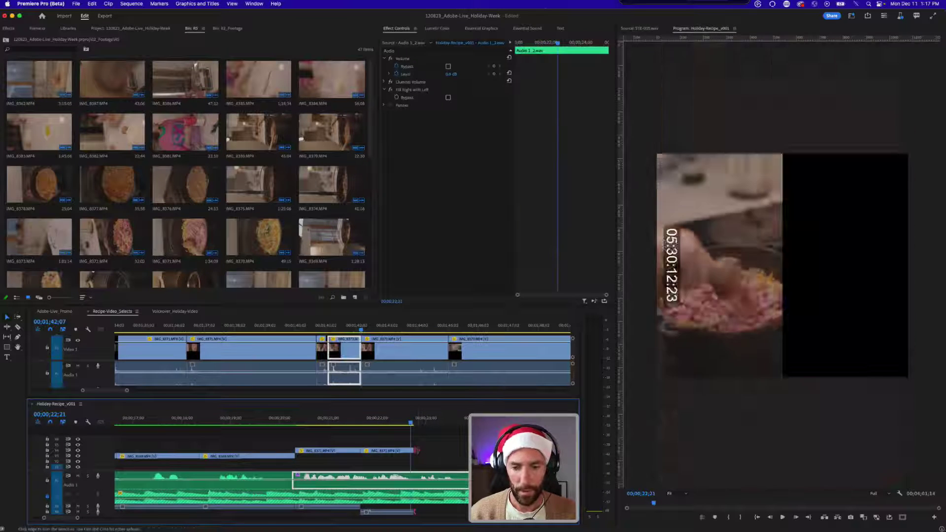
- Replay Holiday-Recipe_v001 from the pancetta shot through the end of the voiceover clip, and return to the stirring clip at 00;00;22;10
left_click(281, 421)
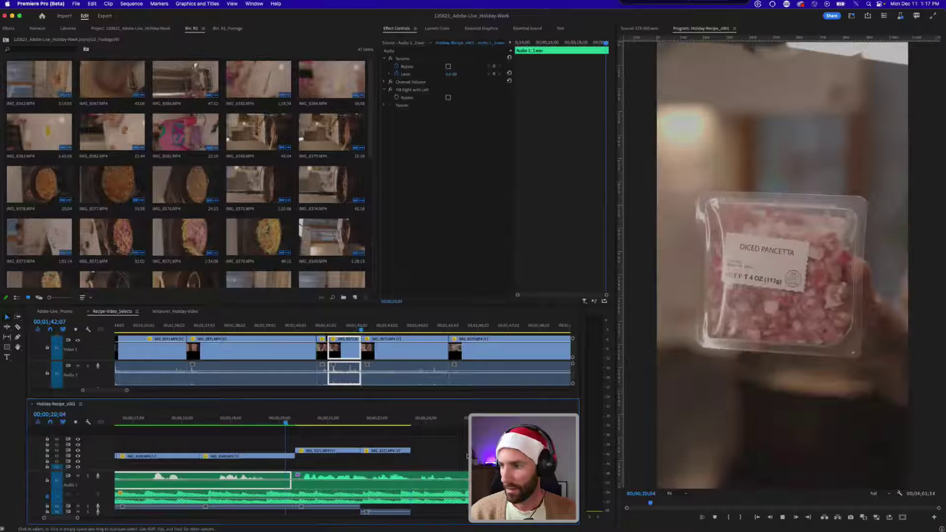
key("space")
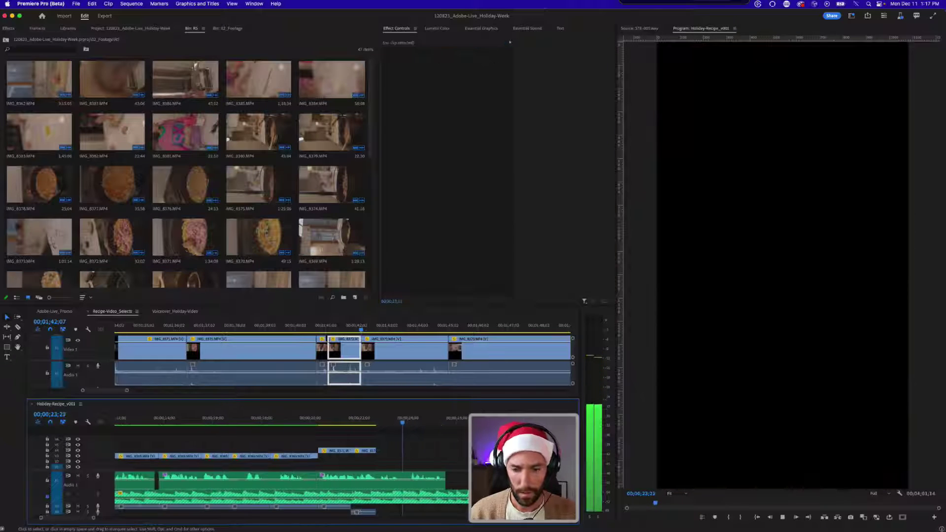
key("space")
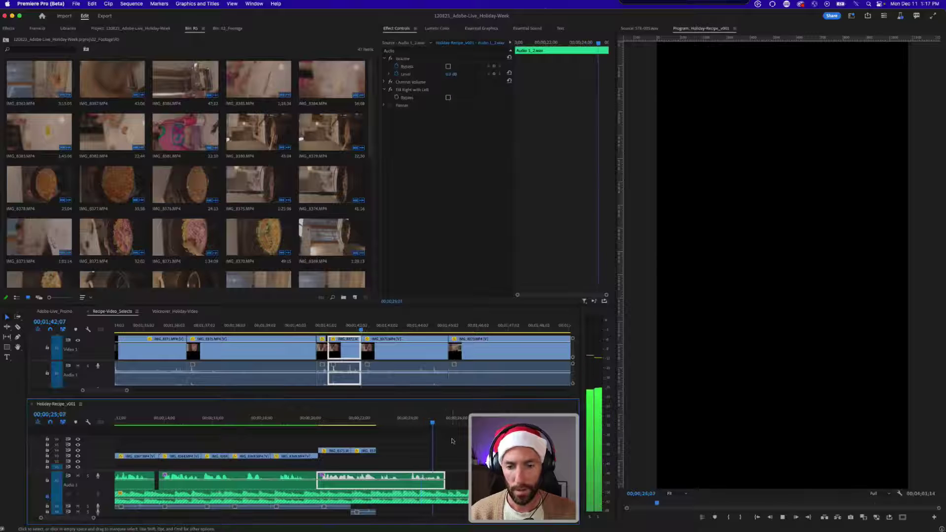
left_click(367, 420)
left_click(398, 442)
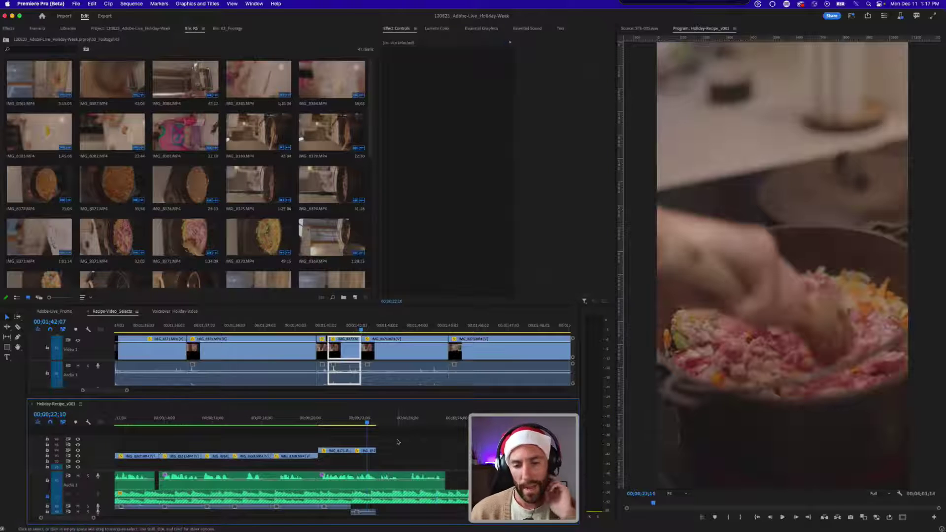
scroll(398, 442, "right", 2)
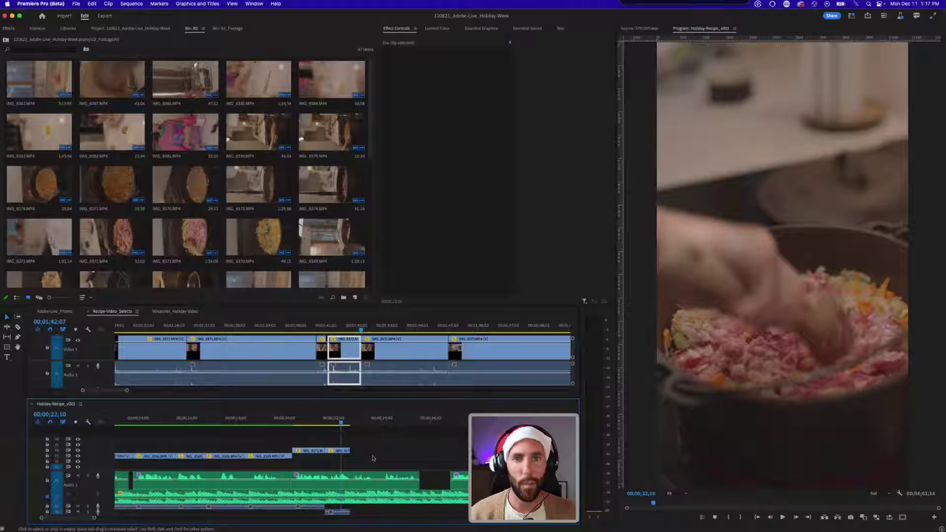
- Step through the following clips in Recipe-Video_Selects as far as the seasoning clip at 00;02;03;28 to review the available shots
left_click(397, 326)
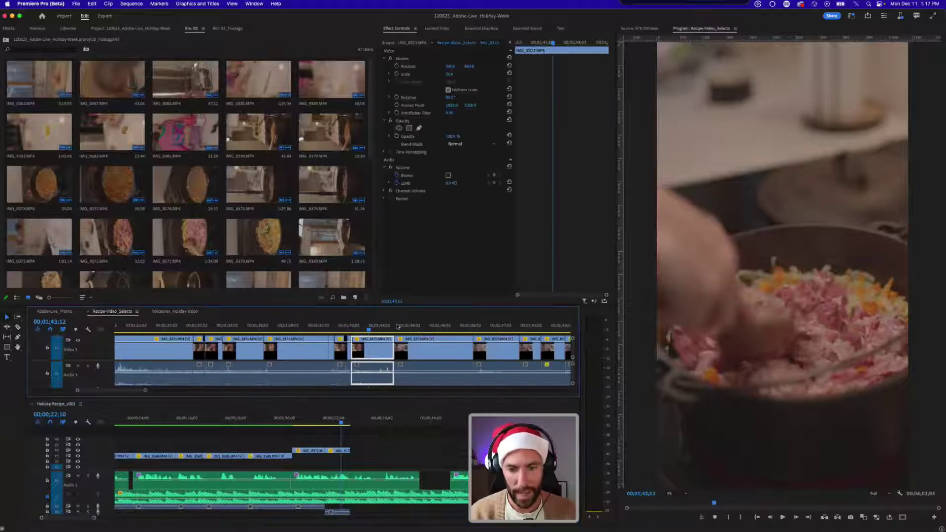
key("Down")
key("Down")
key("Down")
key("Down")
key("Down")
key("Down")
key("Down")
key("Down")
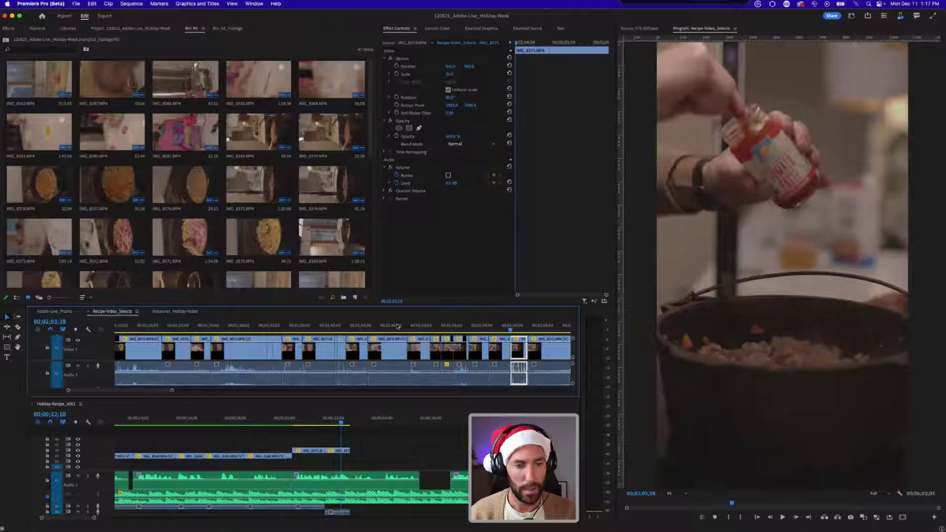
- Move the next voiceover clip earlier to narrow the gap after the previous one, and listen to its opening
left_click(452, 485)
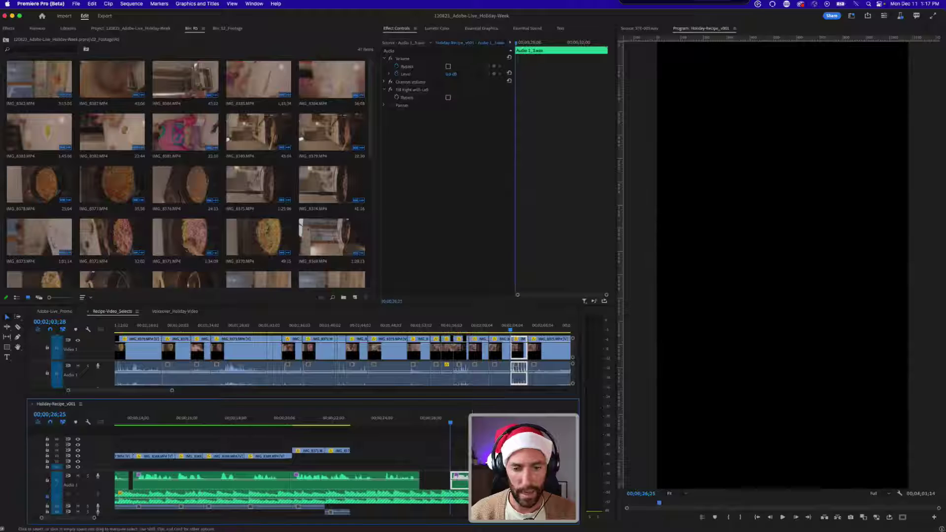
key("space")
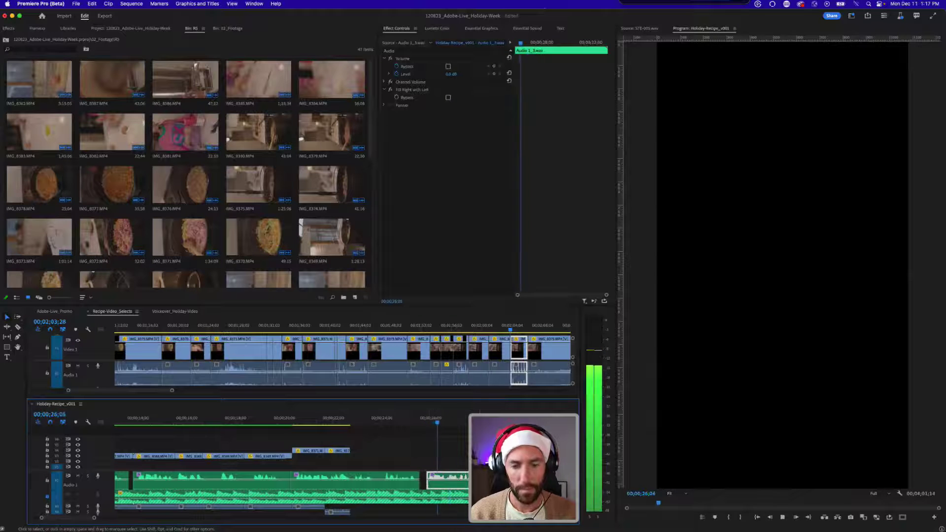
key("space")
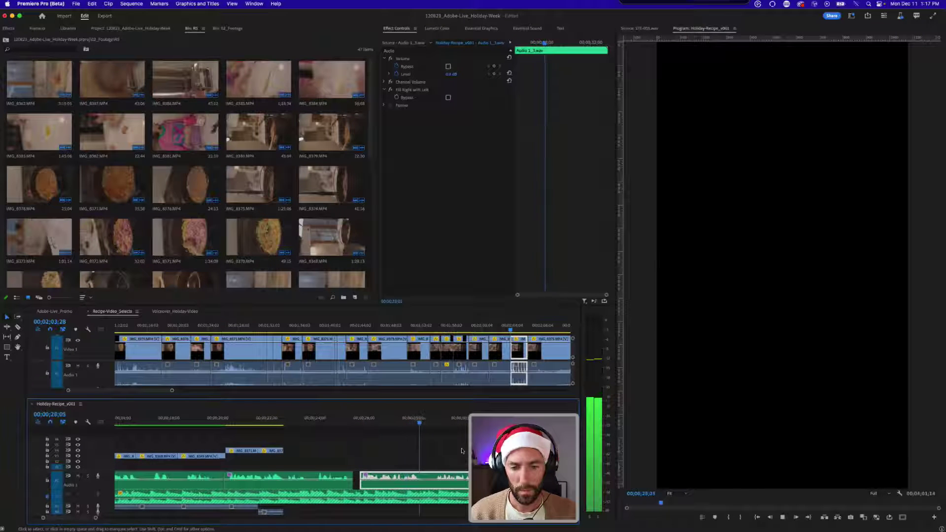
left_click(456, 448)
- Go back in Recipe-Video_Selects to the chicken stock carton clip at 00;01;45;03, and cut it at 00;01;46;12
left_click(465, 326)
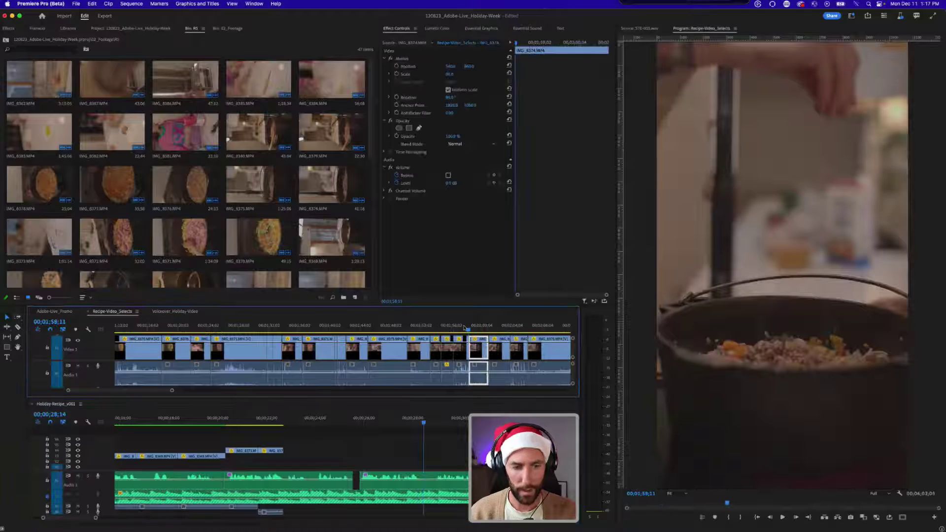
key("Up")
key("Up")
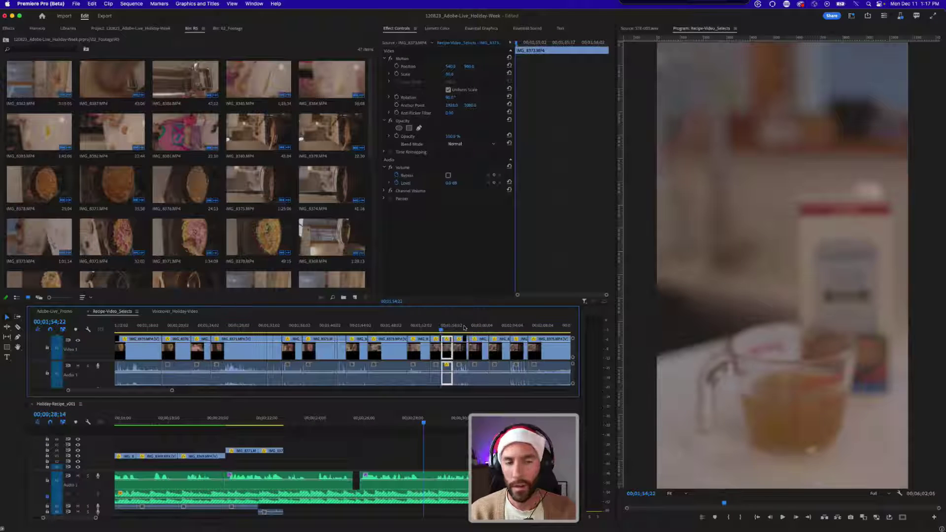
key("Up")
key("Up")
key("Up")
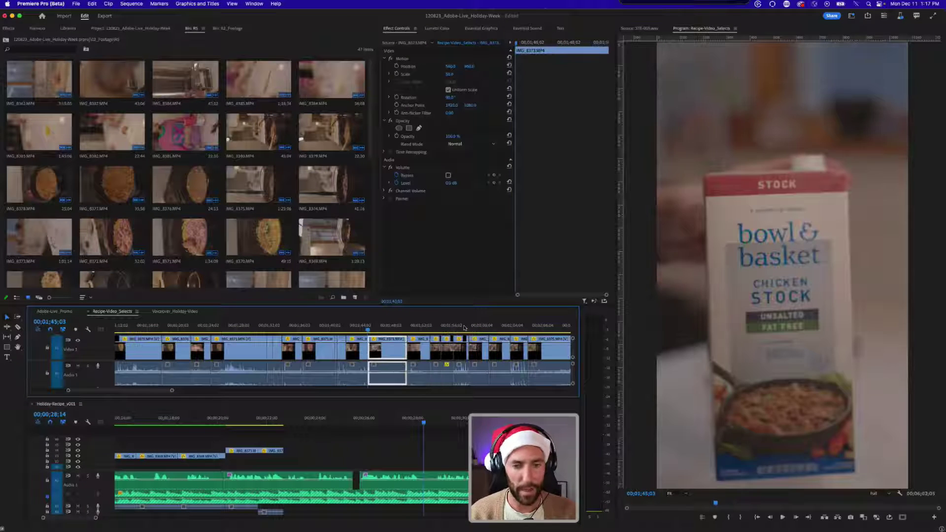
key("Up")
key("Down")
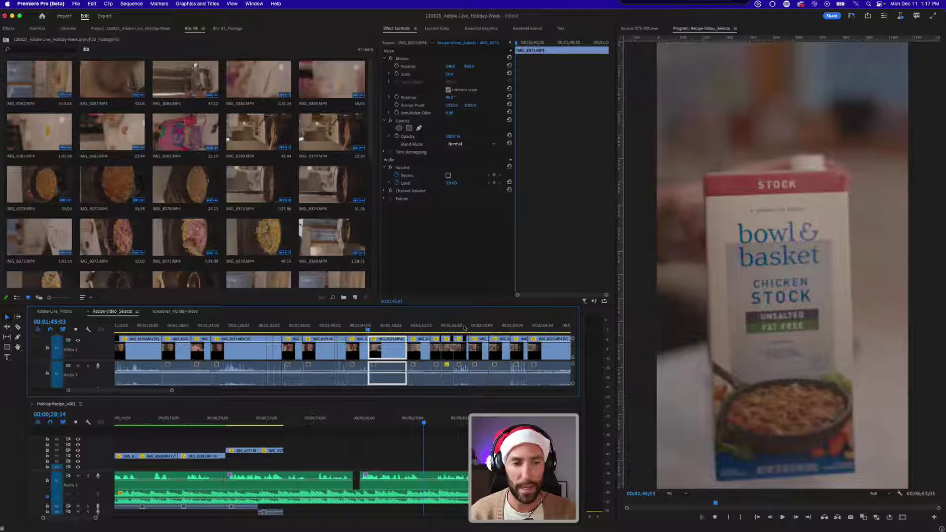
key("=")
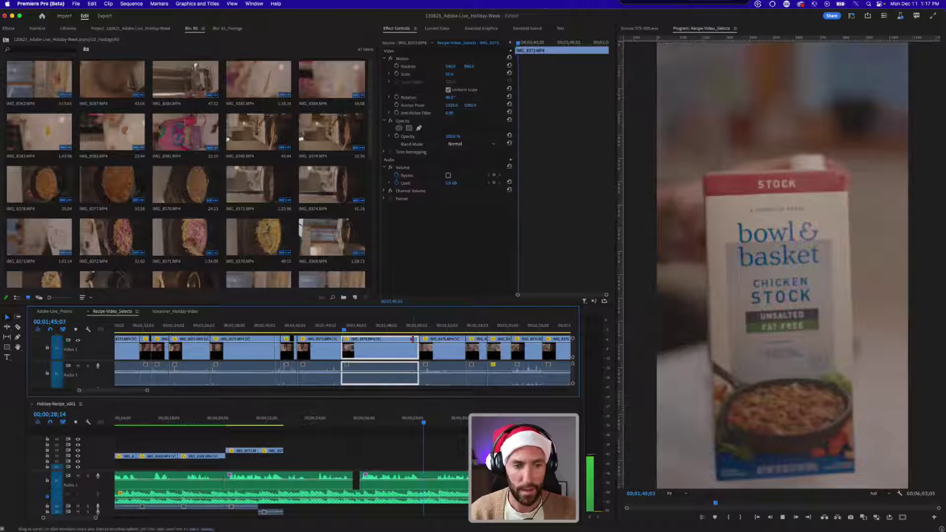
key("space")
key("super+k")
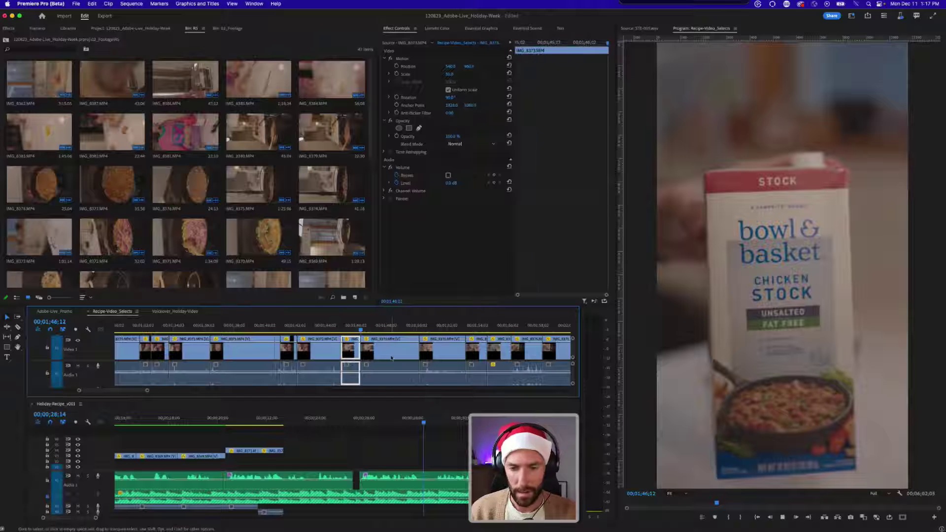
- Cut the chicken stock clip again at 00;01;49;04, and place the short piece that follows at the start of the next voiceover clip
key("space")
key("space")
left_click_drag(373, 331, 402, 327)
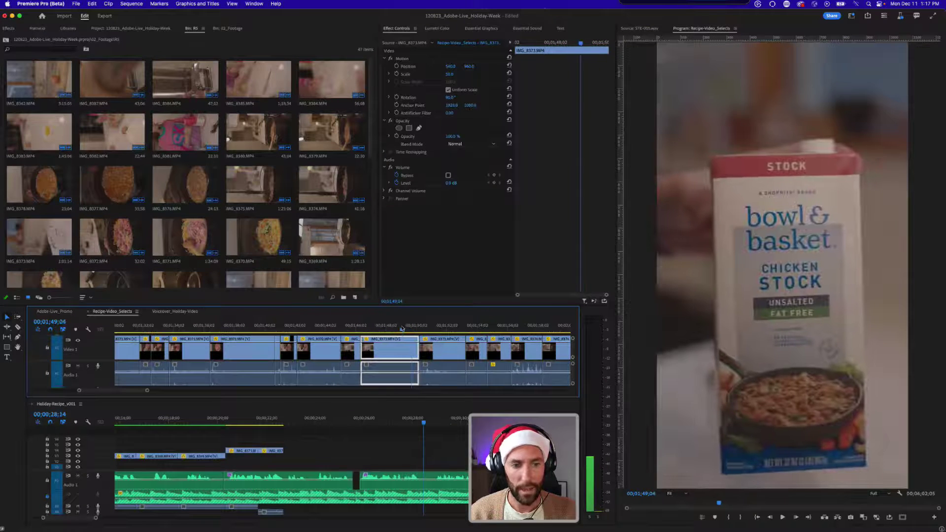
key("super+k")
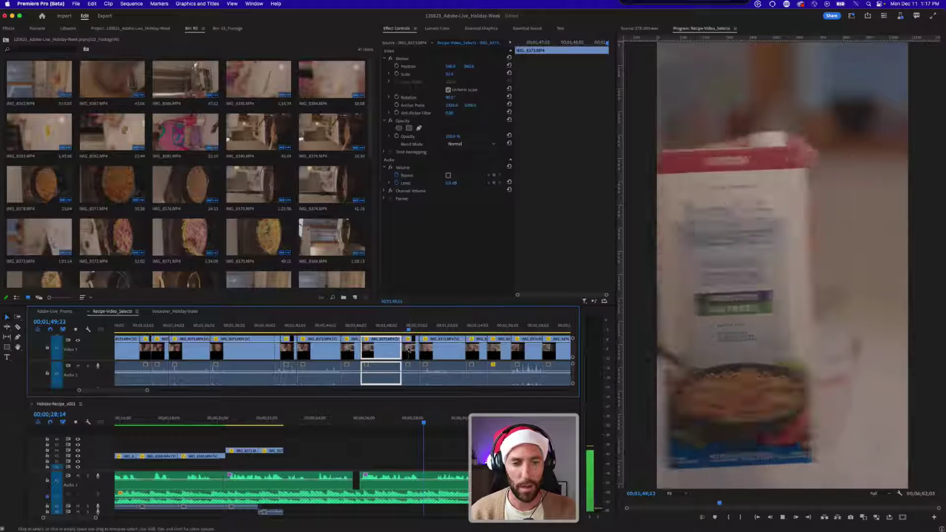
left_click(409, 354)
left_click_drag(409, 354, 374, 455)
- Reverse the speed of the placed chicken stock clip, and play it back with the voiceover
key("super+r")
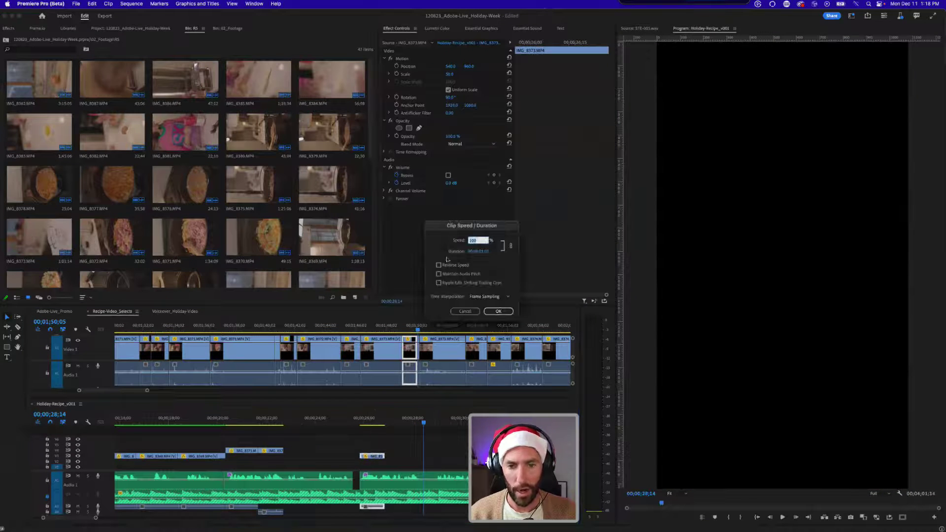
left_click(439, 265)
left_click(498, 311)
key("Up")
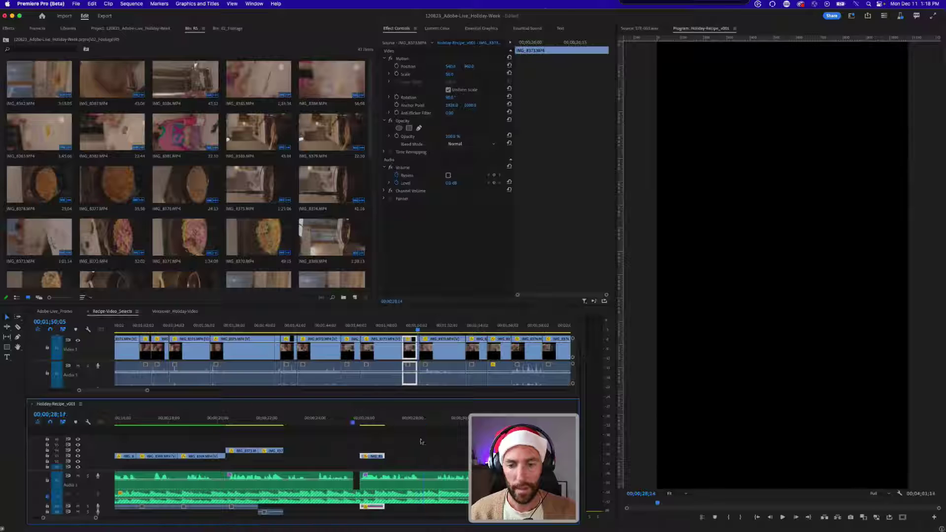
key("space")
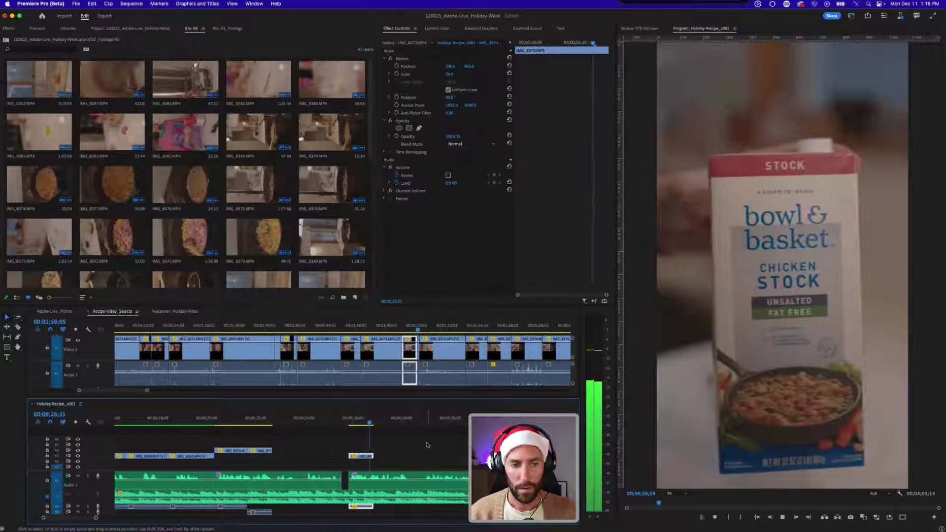
- Check the reversed chicken stock clip against the voiceover, extend its end to just past 00;00;27;01, and replay it from before its start
left_click(365, 418)
key("=")
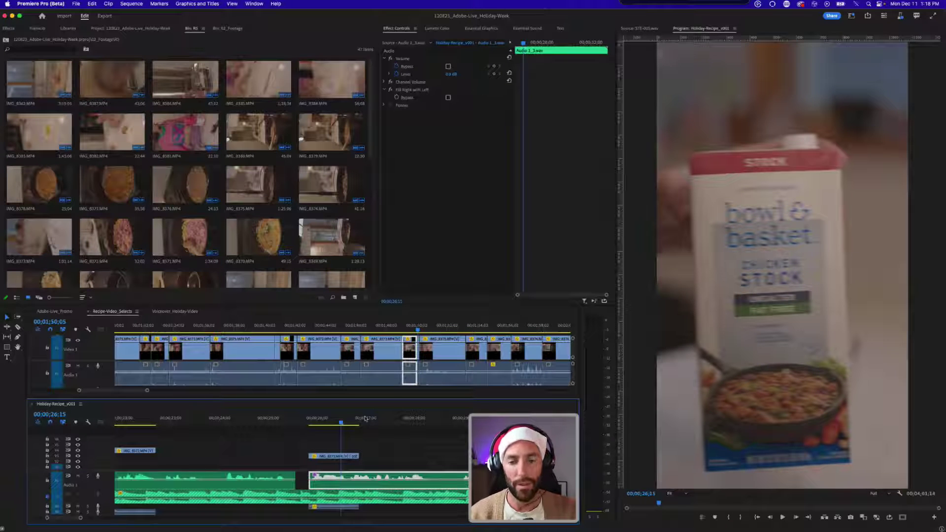
left_click(330, 421)
left_click(354, 439)
left_click(341, 423)
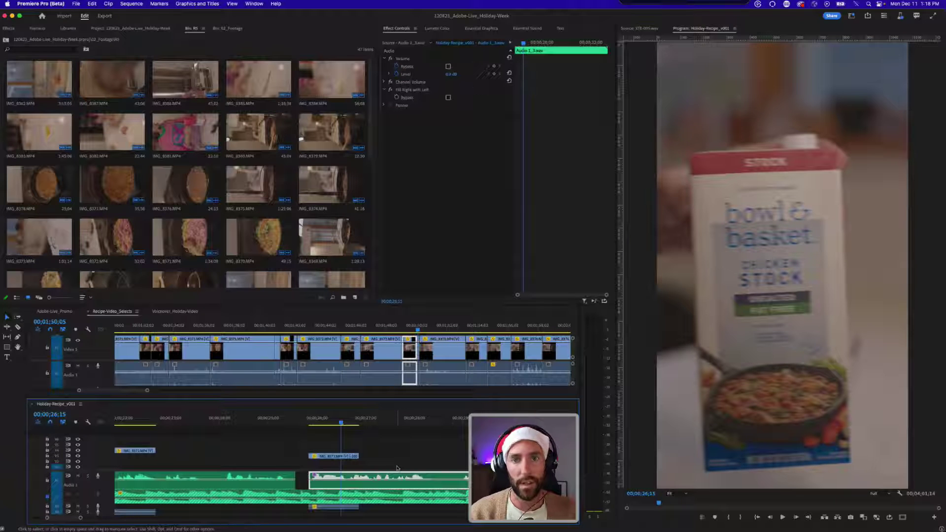
key("space")
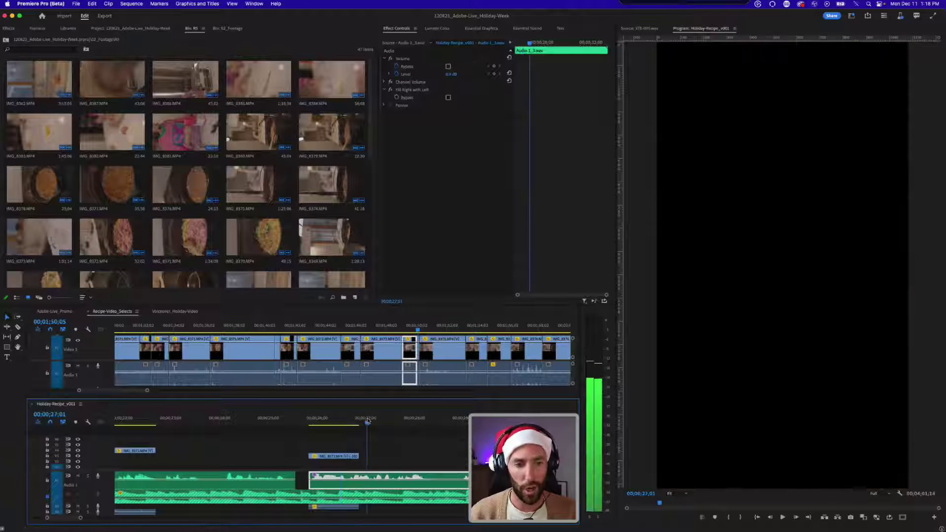
left_click_drag(358, 456, 380, 456)
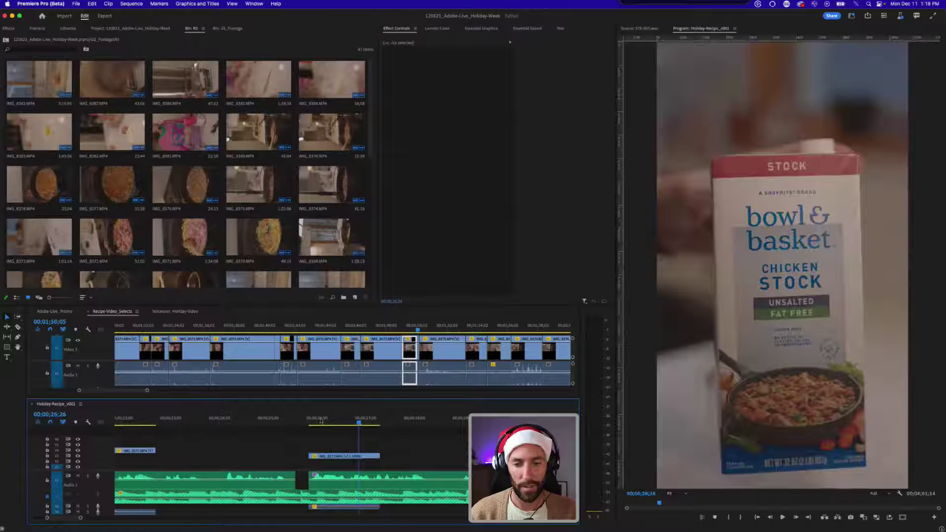
left_click(301, 422)
key("space")
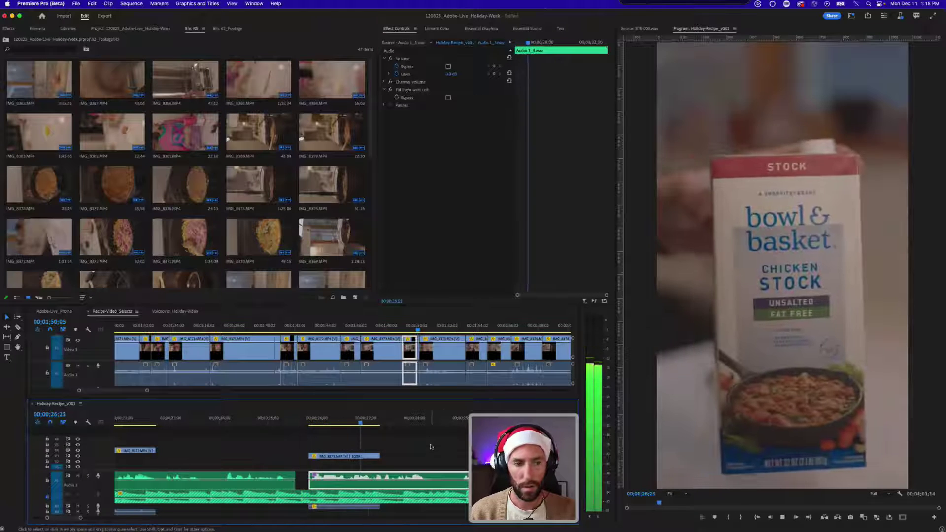
- Stop playback and park the Holiday-Recipe_v001 playhead at the end of the placed chicken stock clip, 00;00;27;09
key("space")
left_click(426, 457)
key("minus")
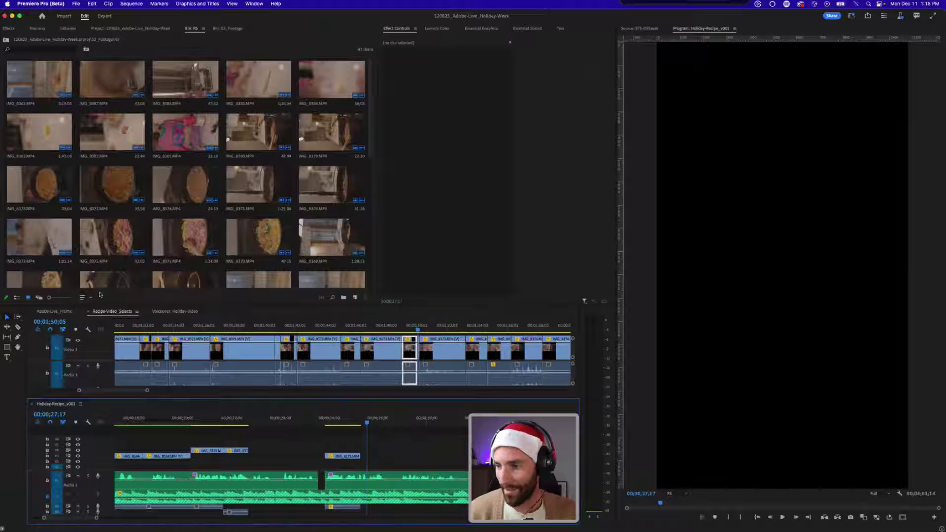
key("minus")
key("equal")
key("Up")
left_click(350, 436)
- In Recipe-Video_Selects, play the clip of stock being poured into the measuring cup and cut it at 00;01;51;19
left_click(422, 329)
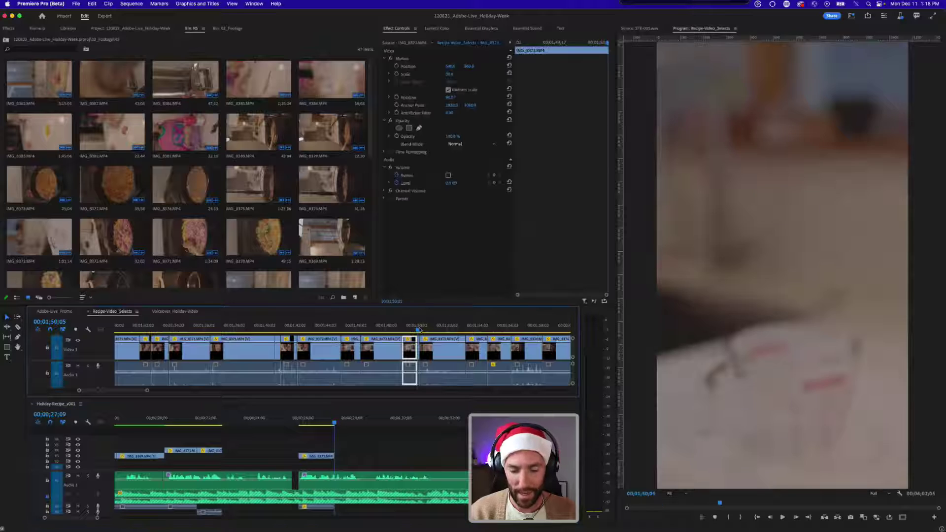
key("equal")
key("equal")
key("=")
key("space")
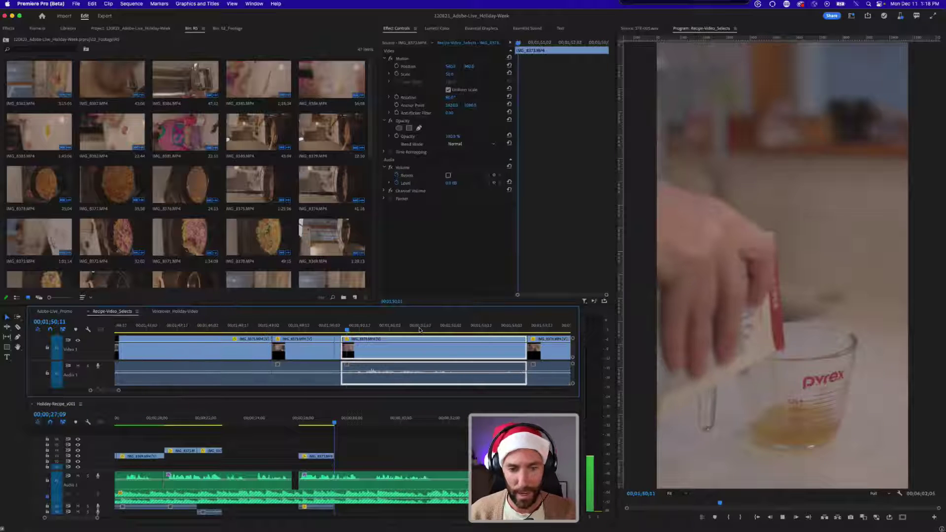
key("space")
key("super+k")
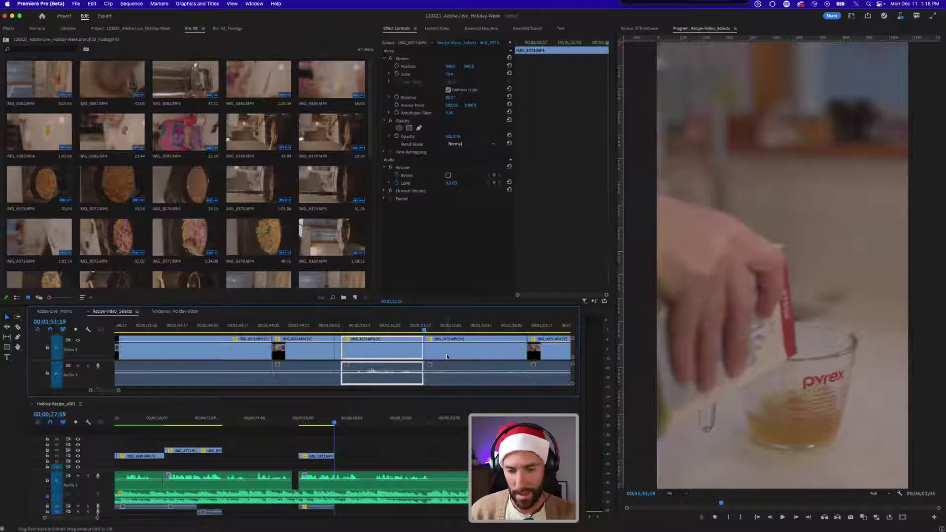
- Place the short pouring piece directly after the chicken stock clip in Holiday-Recipe_v001, and save the project
left_click(417, 422)
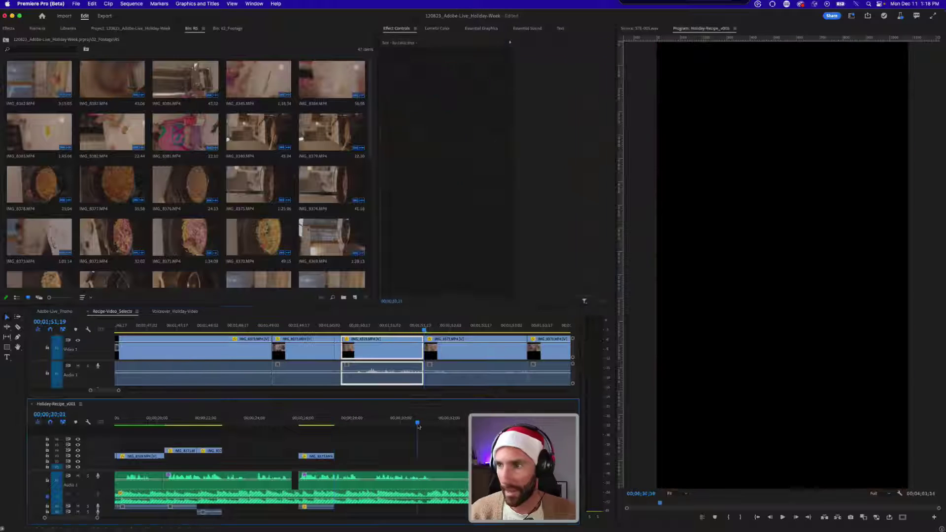
left_click(388, 350)
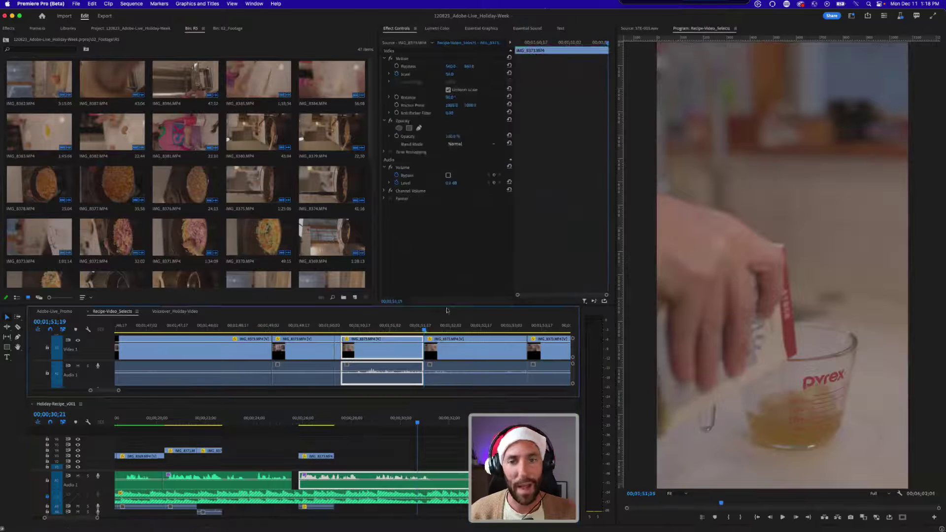
left_click_drag(367, 356, 346, 457)
left_click(398, 446)
left_click(325, 421)
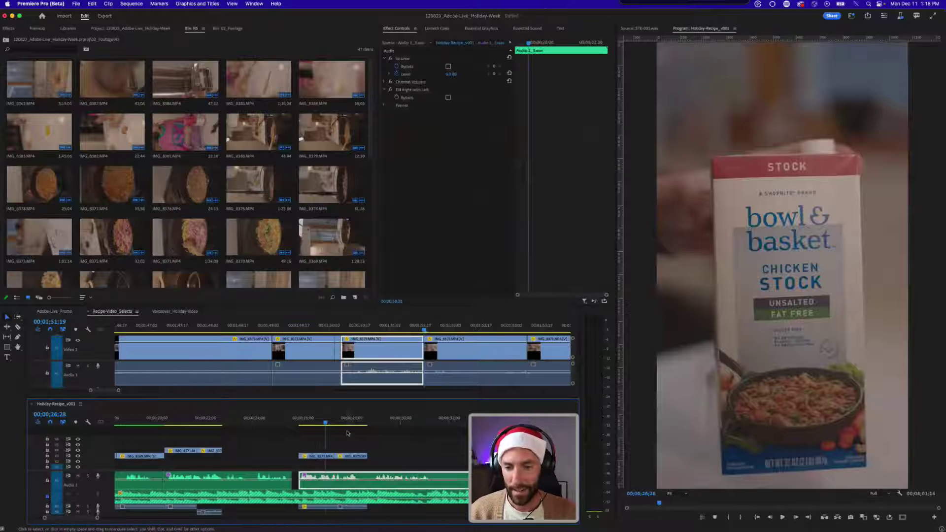
key("super+s")
- Play the chicken stock and pouring clips with the voiceover, trim the pouring clip's end to 00;00;28;14, and save
left_click(298, 417)
key("space")
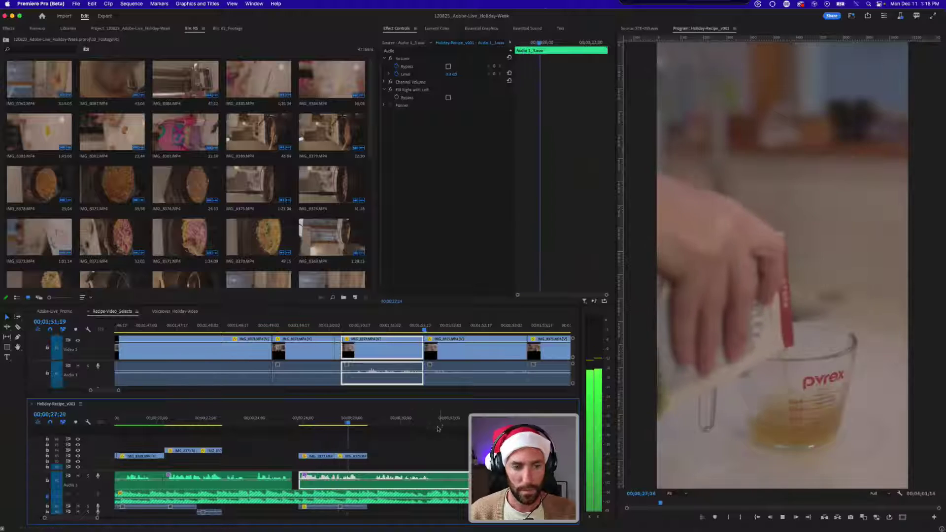
key("space")
left_click_drag(367, 456, 363, 456)
key("super+s")
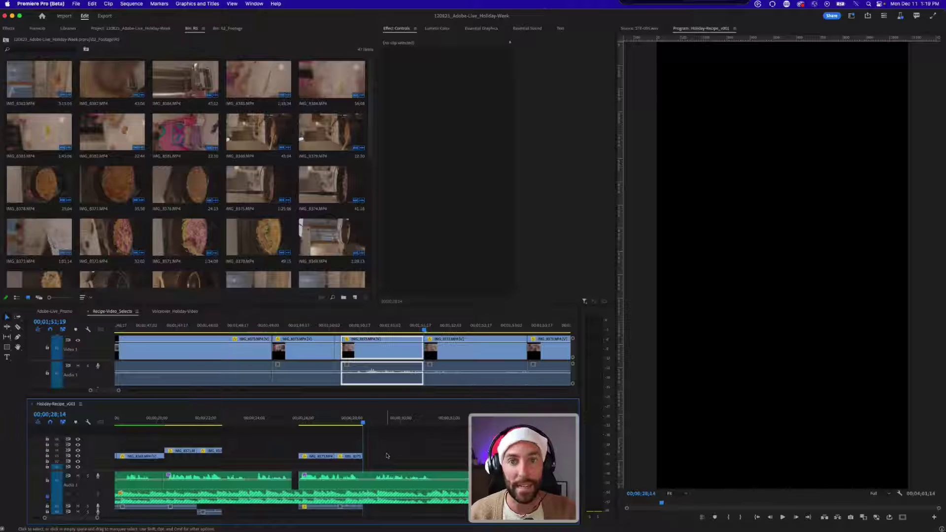
- Play the voiceover on from 00;00;28;14 and shorten the end of the current voiceover clip to 00;00;31;11
key("minus")
key("super+s")
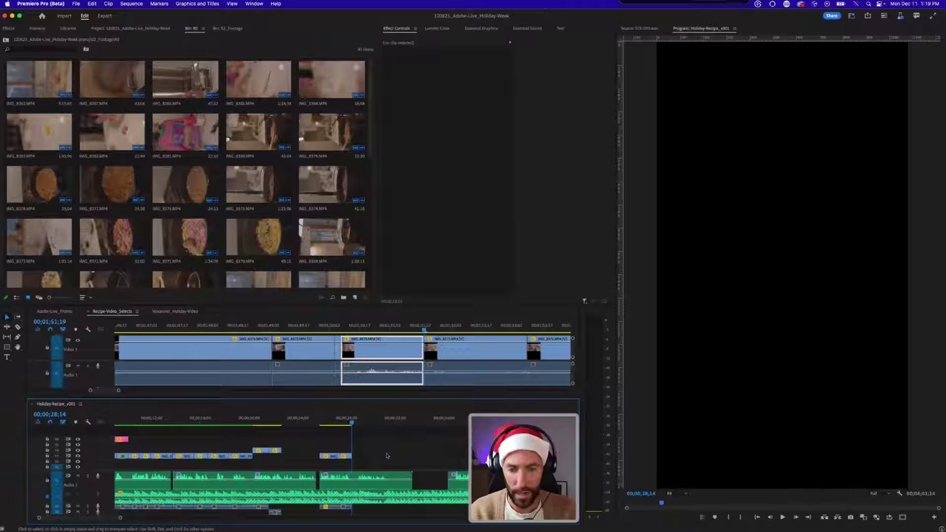
key("equal")
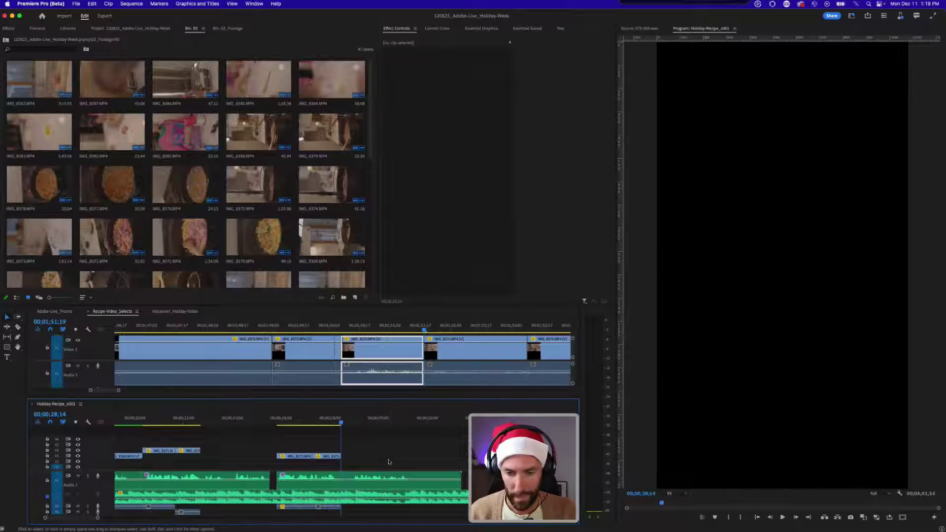
key("space")
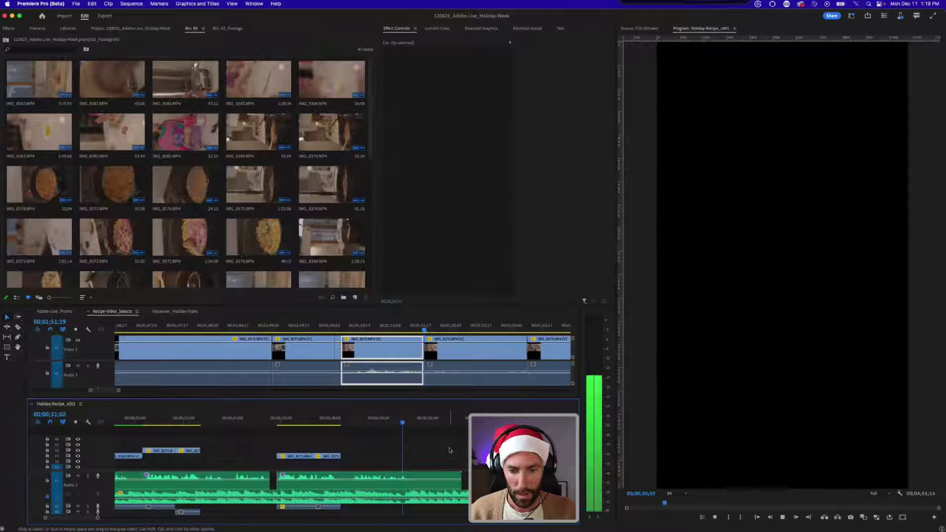
left_click(451, 477)
left_click_drag(411, 476, 411, 475)
left_click(433, 466)
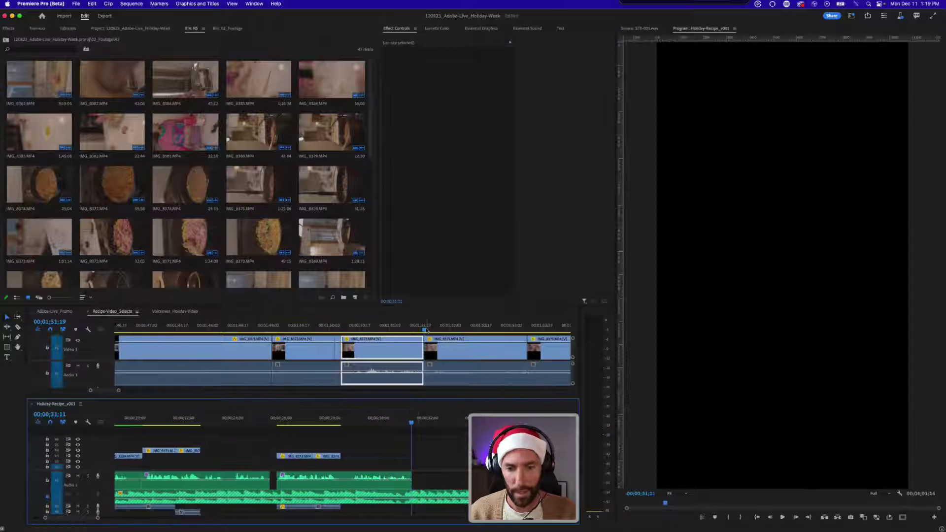
- Examine the measuring cup clip that follows the pour in Recipe-Video_Selects, up to 00;01;54;14, and save the project
left_click(427, 330)
key("minus")
key("Down")
key("Up")
key("equal")
left_click_drag(347, 328, 370, 328)
key("space")
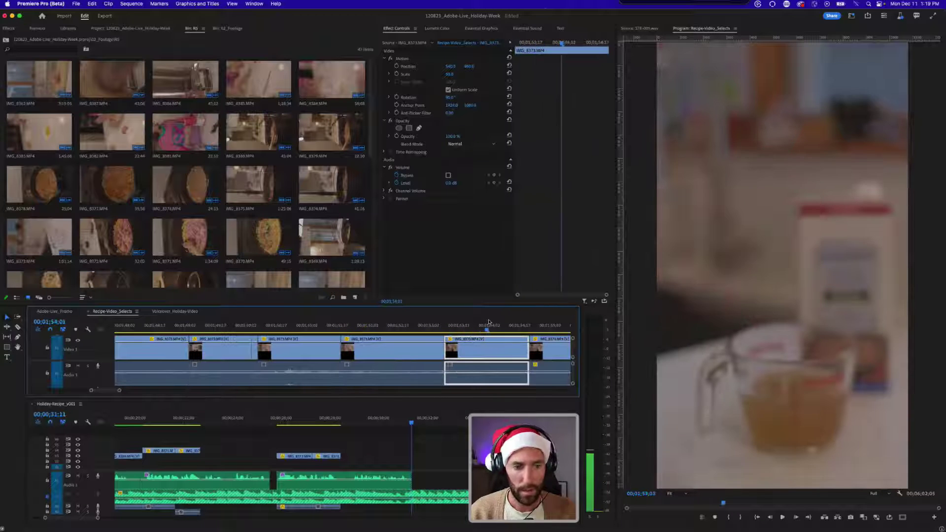
left_click_drag(447, 330, 468, 330)
key("super+s")
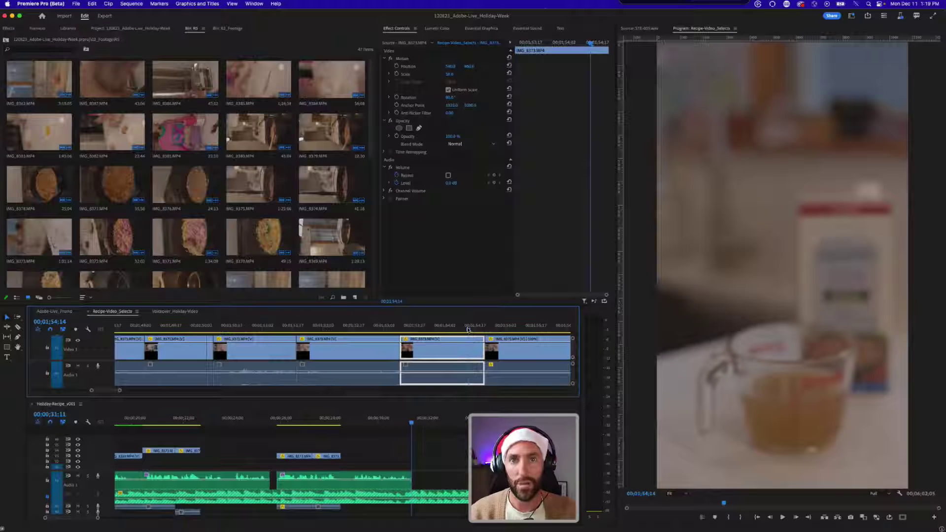
- Review the earlier part of Holiday-Recipe_v001 from 00;00;14;21 through to the diced pancetta shot
left_click(435, 440)
key("minus")
key("minus")
mouse_move(214, 423)
left_mouse_down()
mouse_move(168, 422)
mouse_move(197, 423)
left_mouse_up()
key("equal")
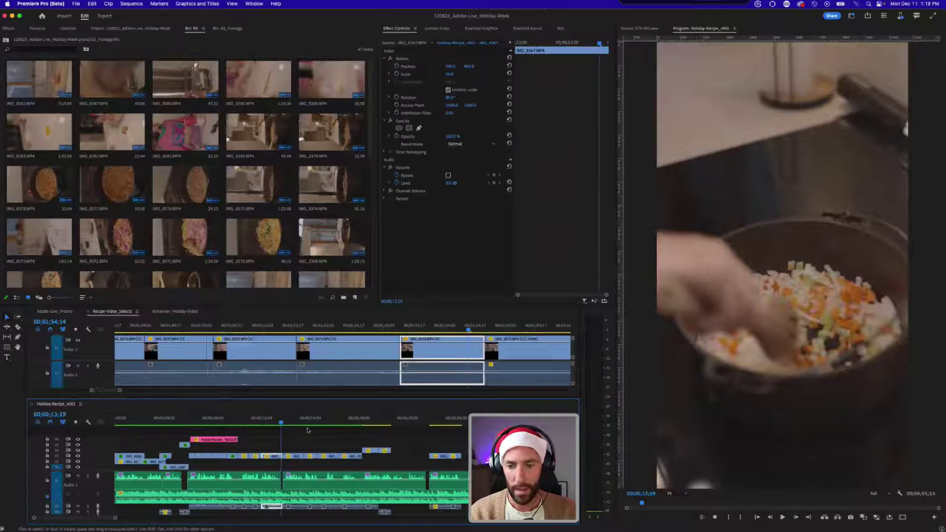
left_click(303, 424)
mouse_move(304, 424)
left_mouse_down()
mouse_move(311, 425)
mouse_move(294, 424)
left_mouse_up()
left_click(339, 449)
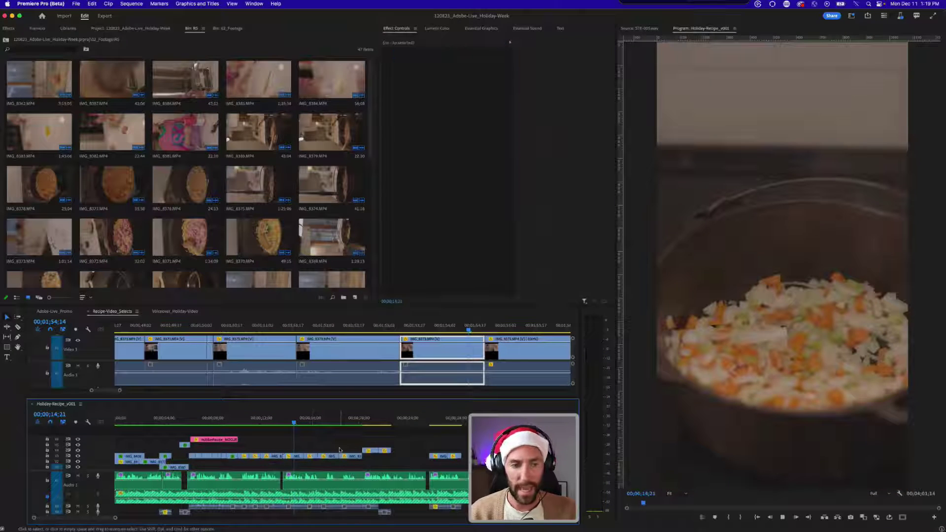
key("space")
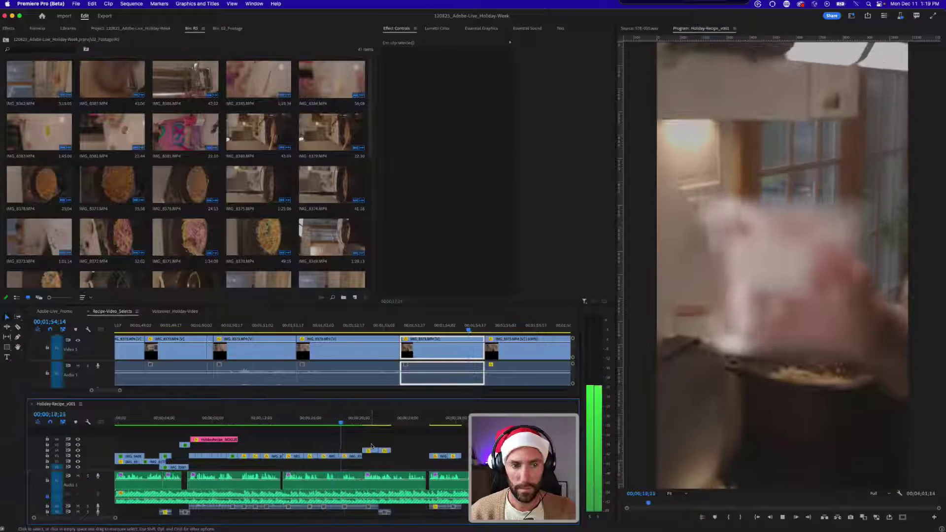
key("space")
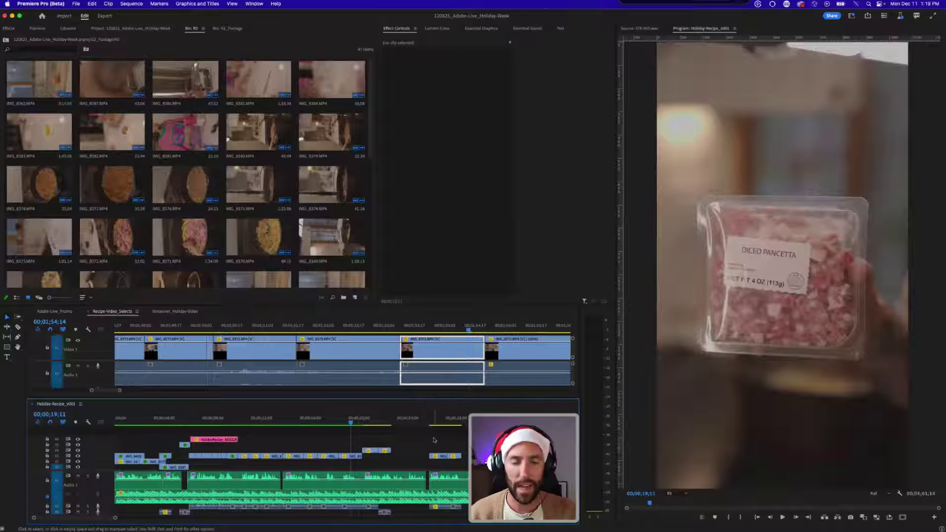
- Place the measuring cup clip starting near 00;01;53;17 in the selects directly after the pouring clip, and play it back
left_click(437, 418)
key("=")
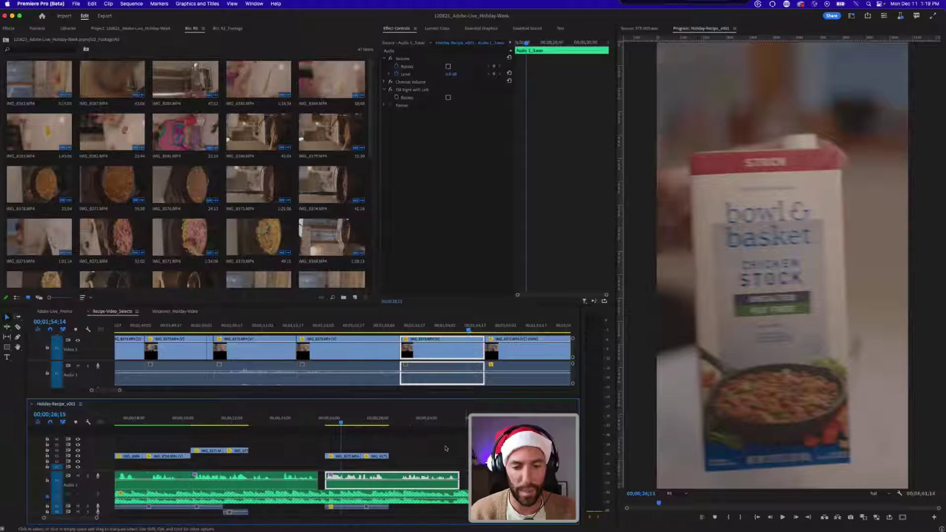
scroll(445, 448, "right", 1)
key("space")
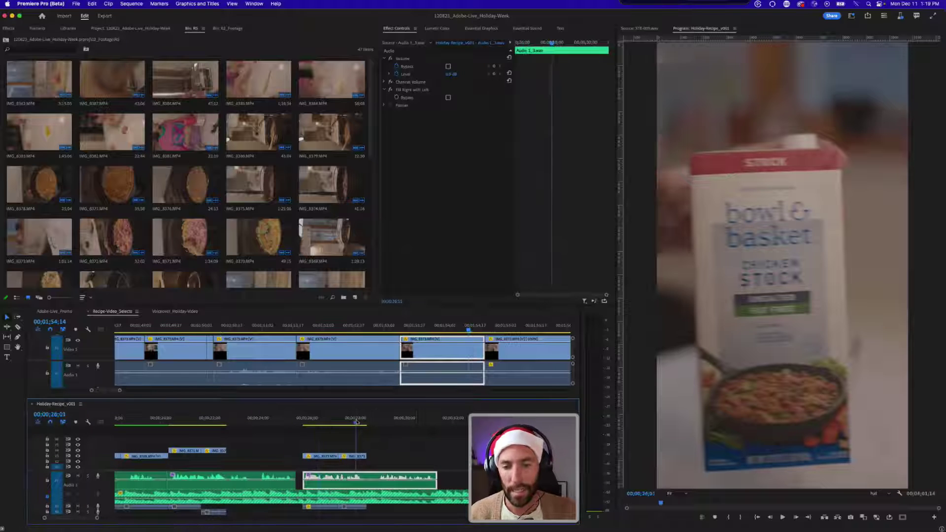
left_click(419, 327)
left_click_drag(419, 327, 386, 456)
scroll(412, 446, "right", 1)
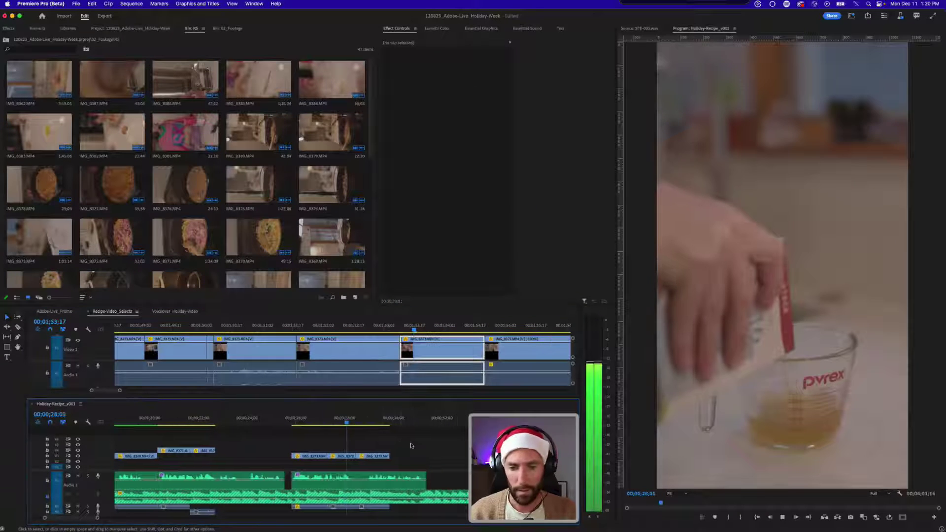
- Reverse the speed of the placed measuring cup clip, keeping Frame Sampling as its time interpolation
key("space")
left_click(374, 459)
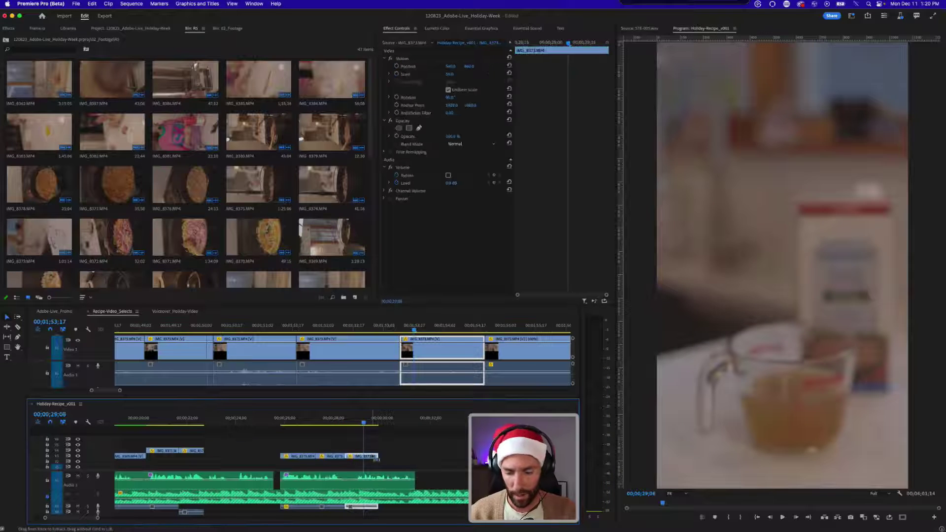
key("super+r")
left_click(457, 310)
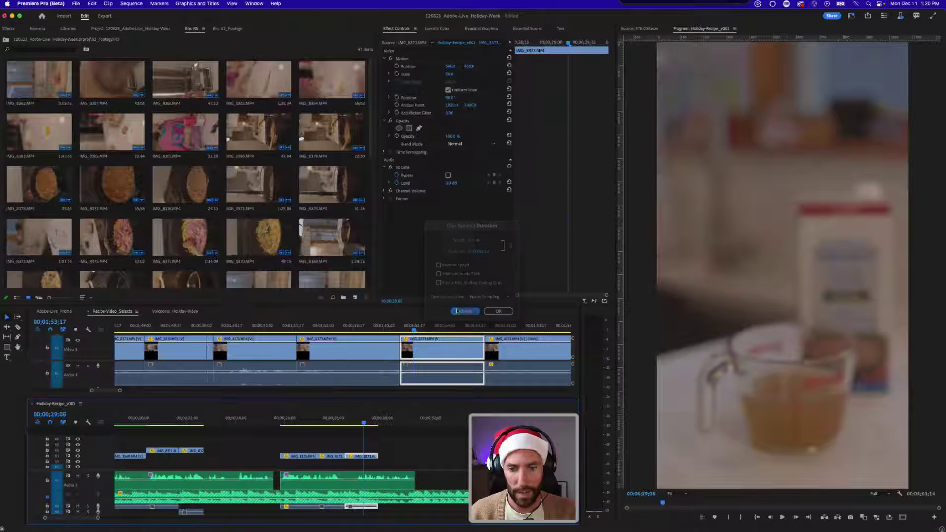
right_click(369, 456)
left_click(390, 314)
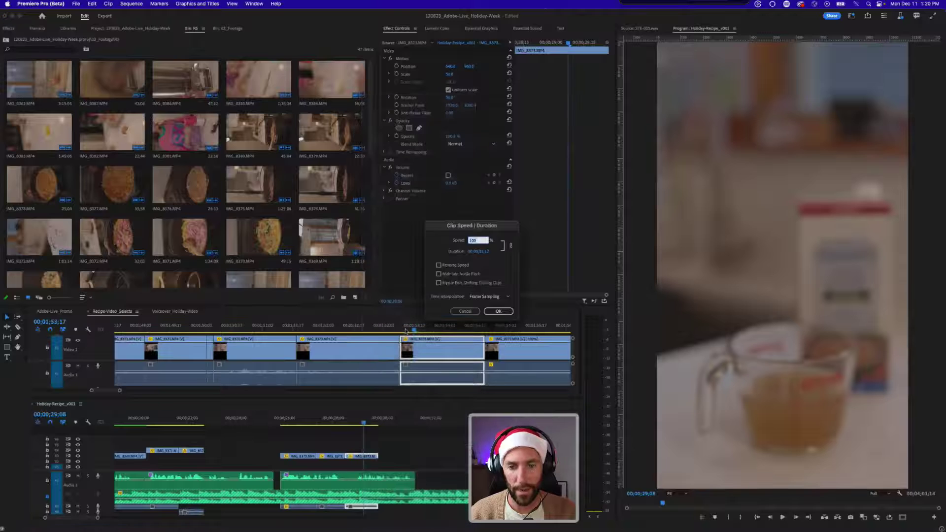
left_click(486, 296)
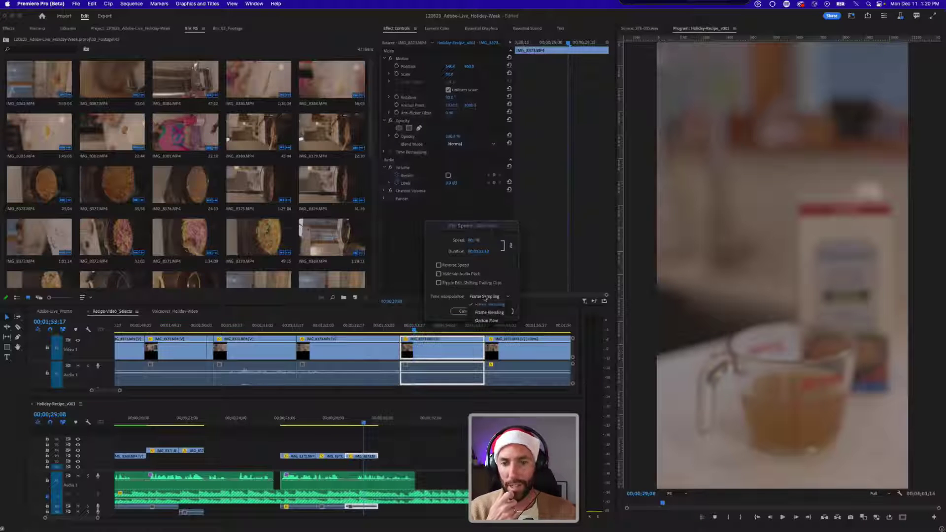
left_click(486, 304)
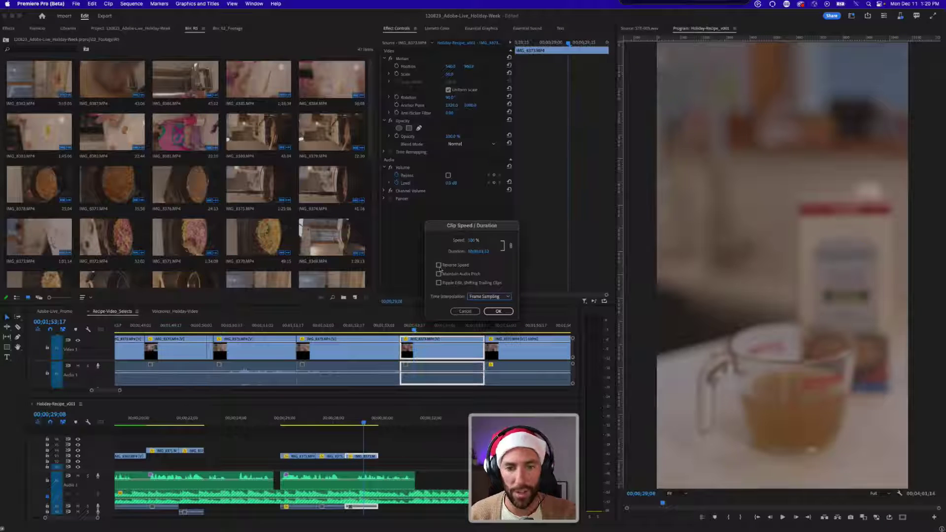
left_click(498, 311)
- Play back the reversed measuring cup clip, trim its start, move it back against the pouring clip, and save
left_click(340, 426)
left_click(332, 421)
key("super+s")
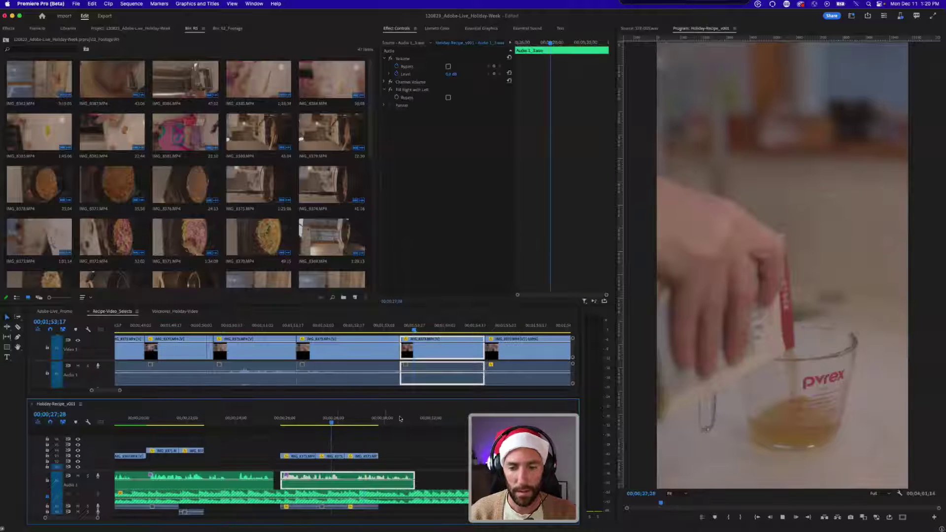
key("space")
key("space")
left_click(399, 447)
key("=")
key("=")
left_click(312, 422)
left_click_drag(325, 456, 278, 455)
left_click(256, 420)
key("super+s")
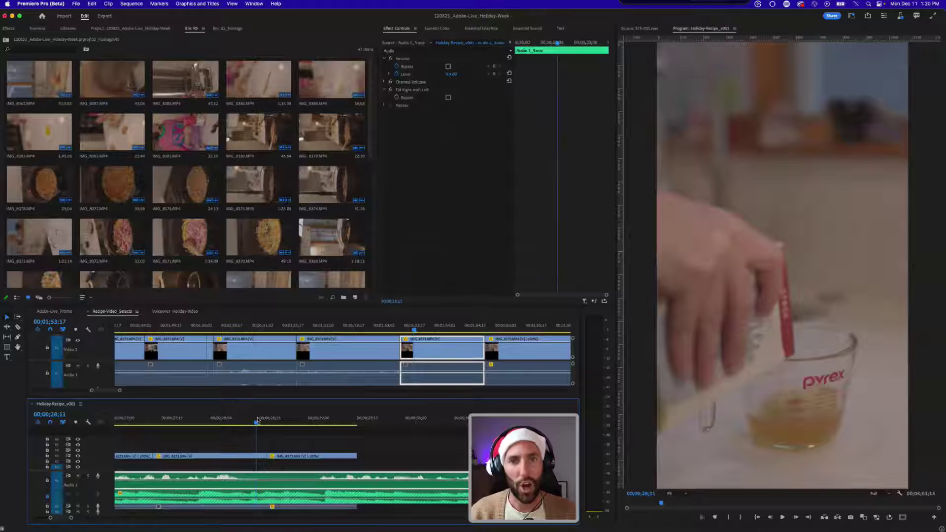
- Replay the pour into the reversed tomato paste shot, extend that clip's end to just before 00;00;30;00, and play it again
left_click(304, 439)
key("minus")
key("minus")
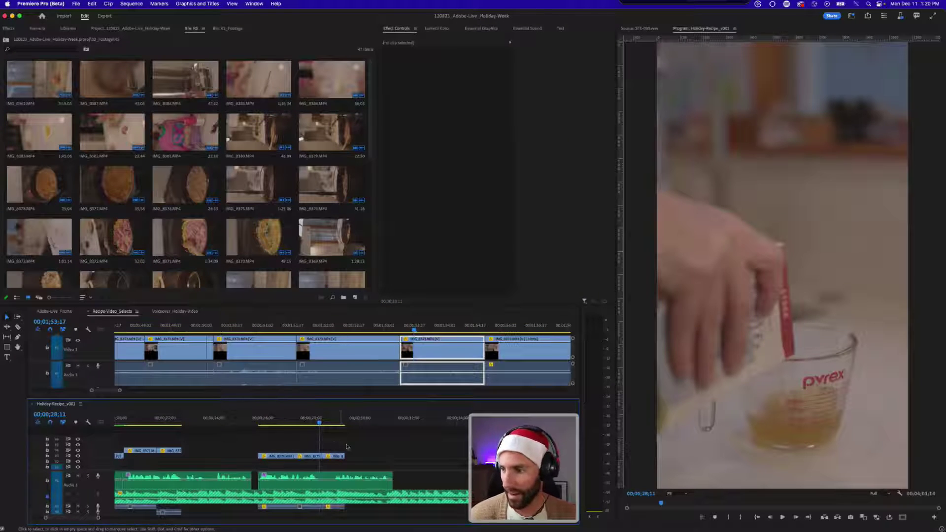
left_click(294, 419)
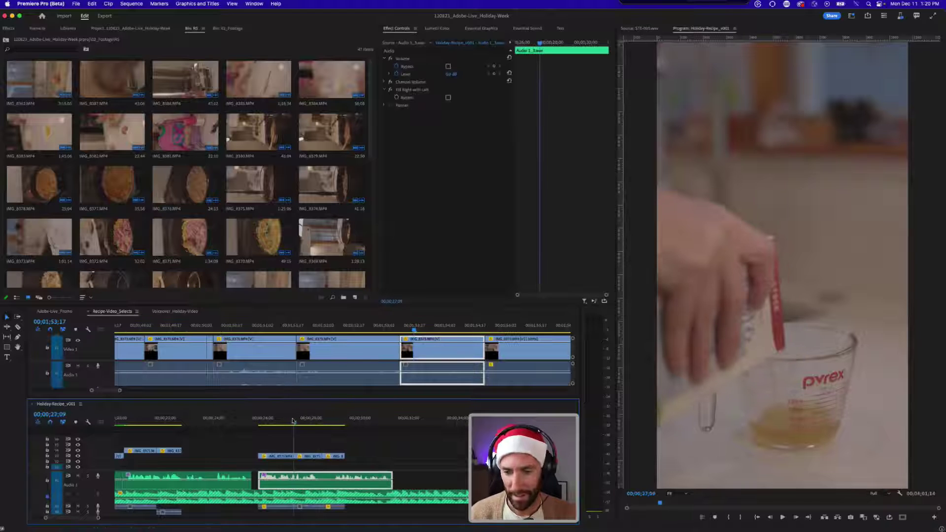
key("space")
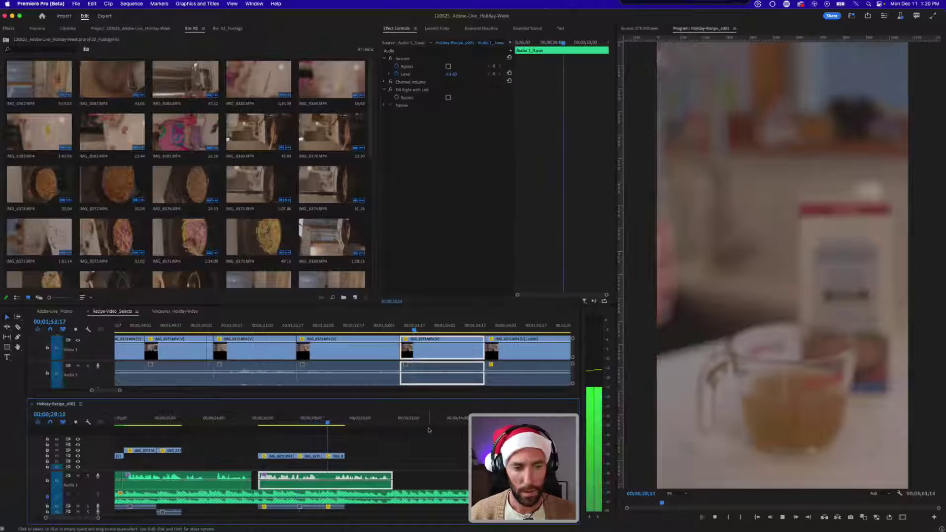
key("space")
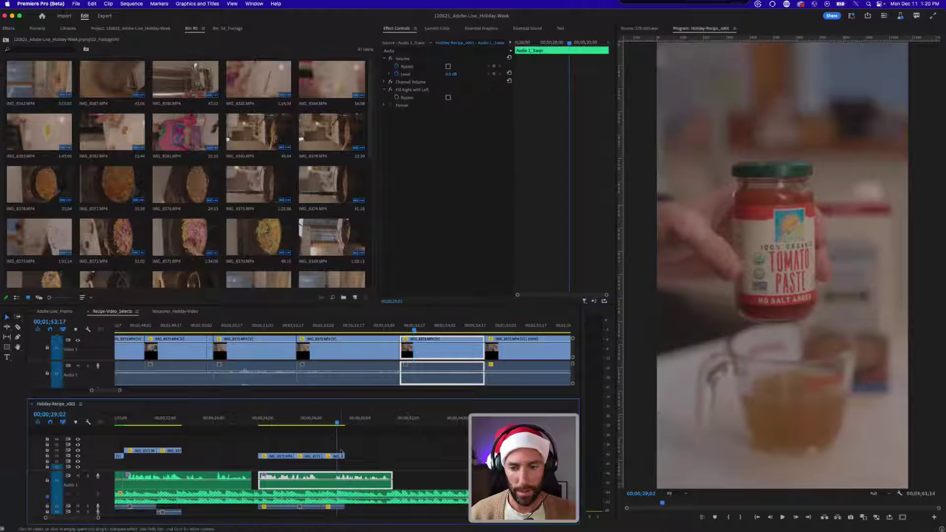
left_click_drag(343, 454, 358, 453)
left_click(313, 423)
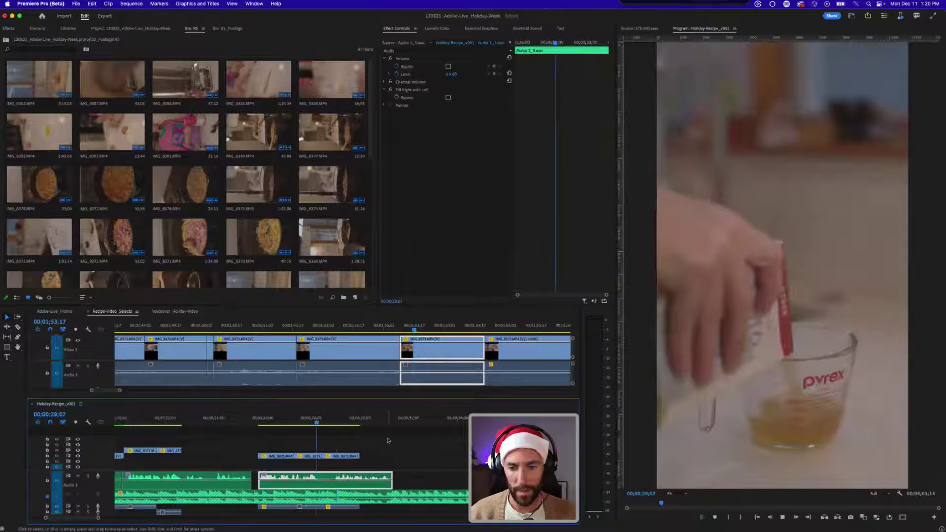
key("space")
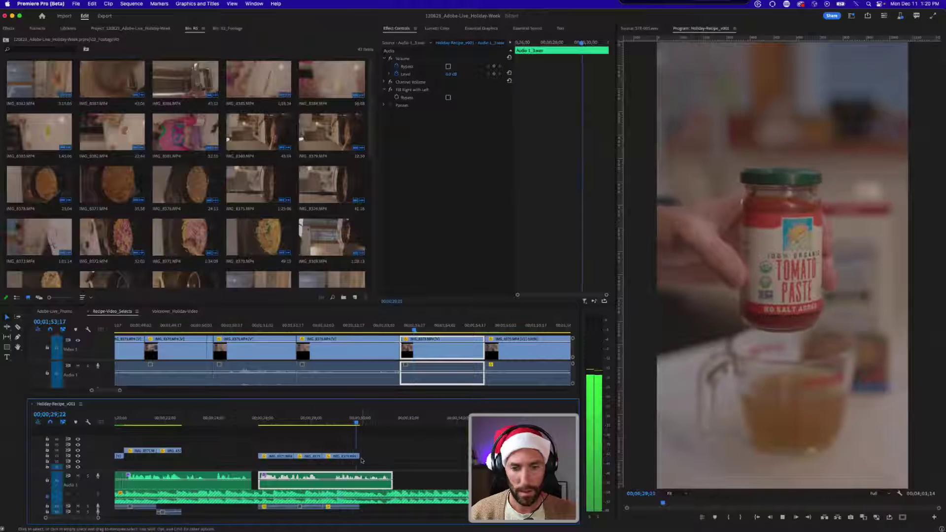
key("space")
left_click(426, 326)
key("minus")
key("minus")
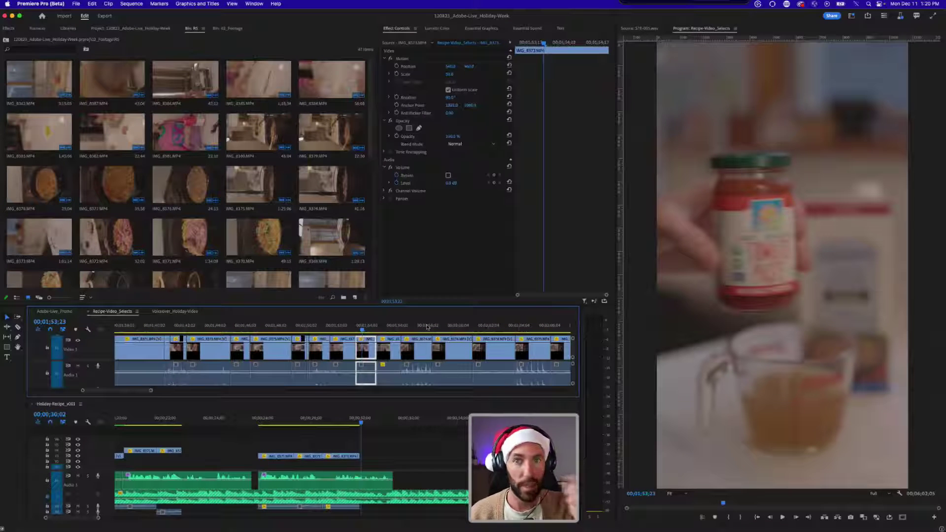
left_click(374, 419)
left_click(377, 480)
key("minus")
key("minus")
key("minus")
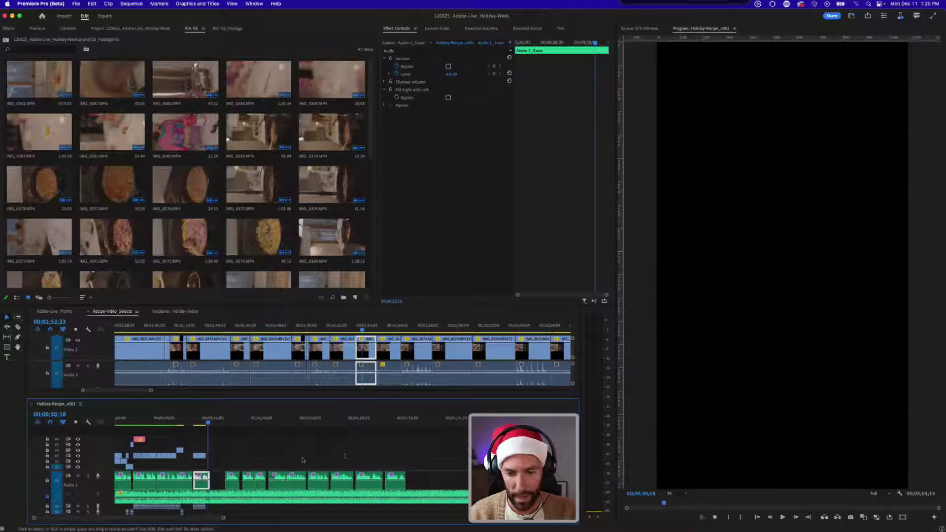
left_click_drag(221, 463, 382, 486)
key("equal")
key("equal")
left_click(386, 454)
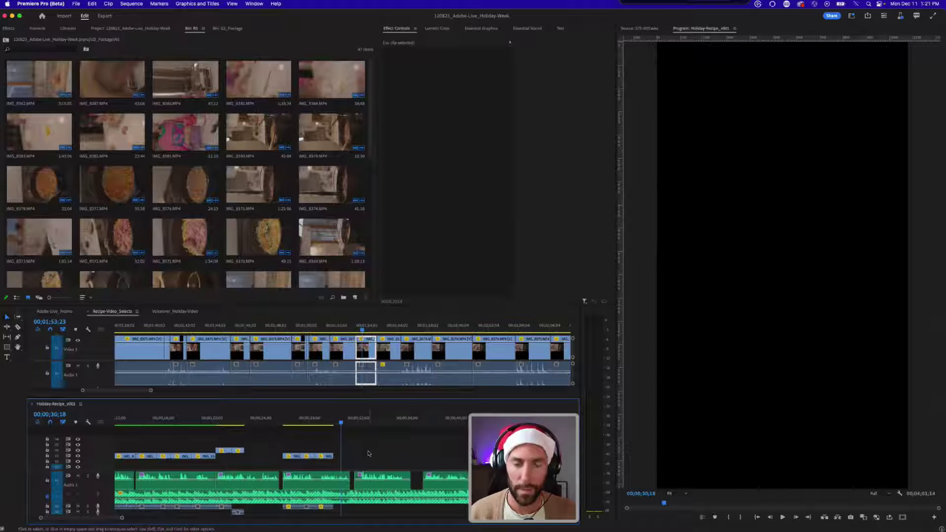
- Play the voiceover from about 00;00;22;21, split it at 00;00;23;29, and select the piece after the cut
left_click(247, 480)
left_click(246, 419)
key("=")
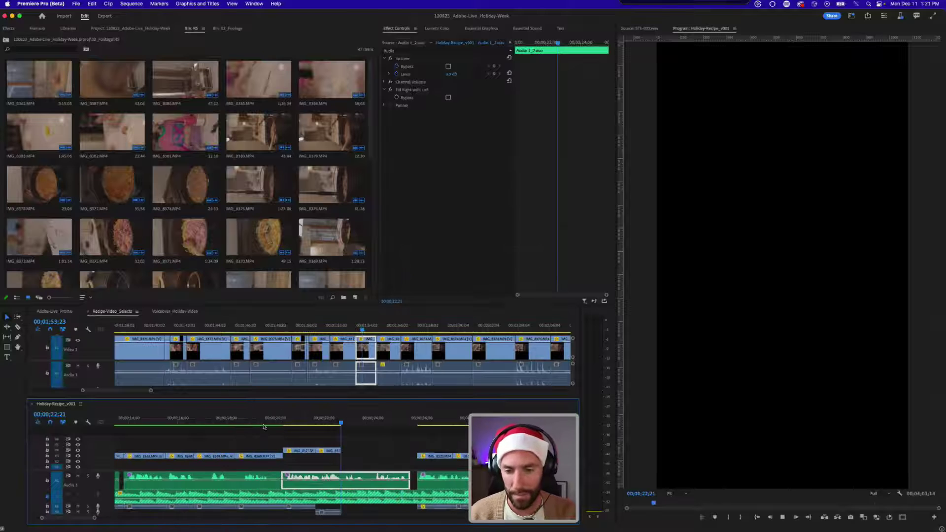
key("space")
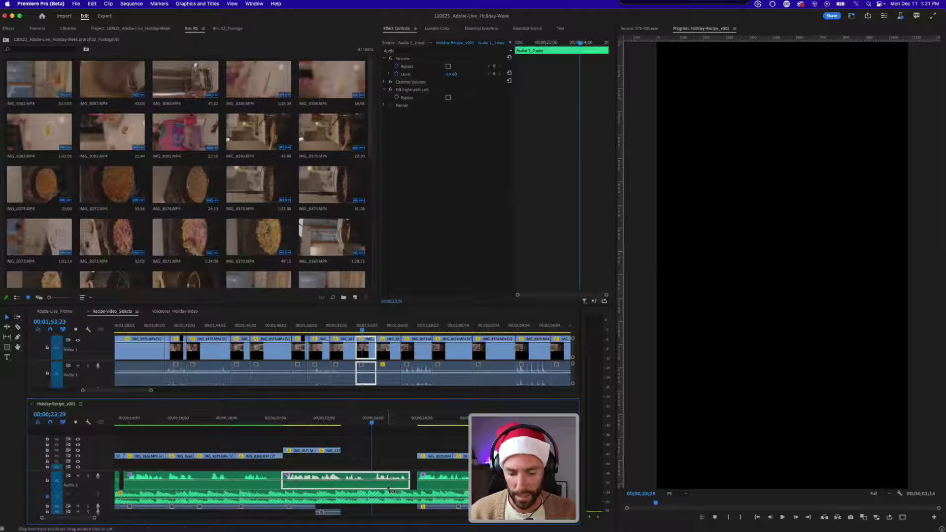
key("super+k")
key("space")
key("space")
left_click(407, 486)
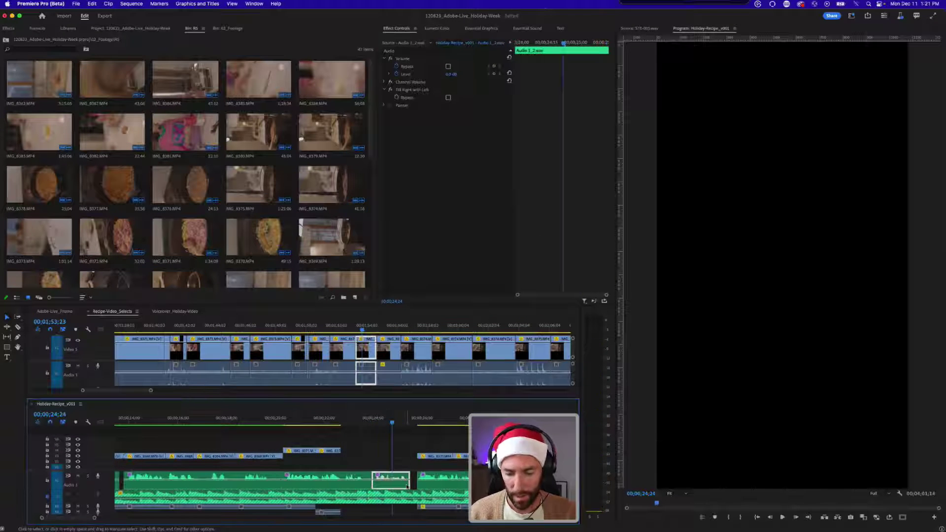
- Try removing the split-off voiceover piece, both closing the gap and leaving it open, and undo each attempt
key("shift+Delete")
key("super+s")
key("Up")
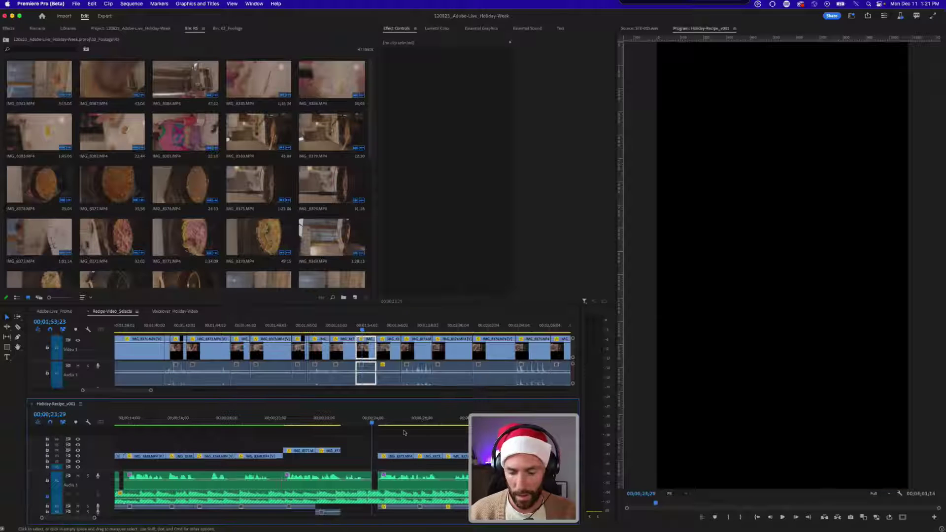
key("super+z")
left_click(394, 483)
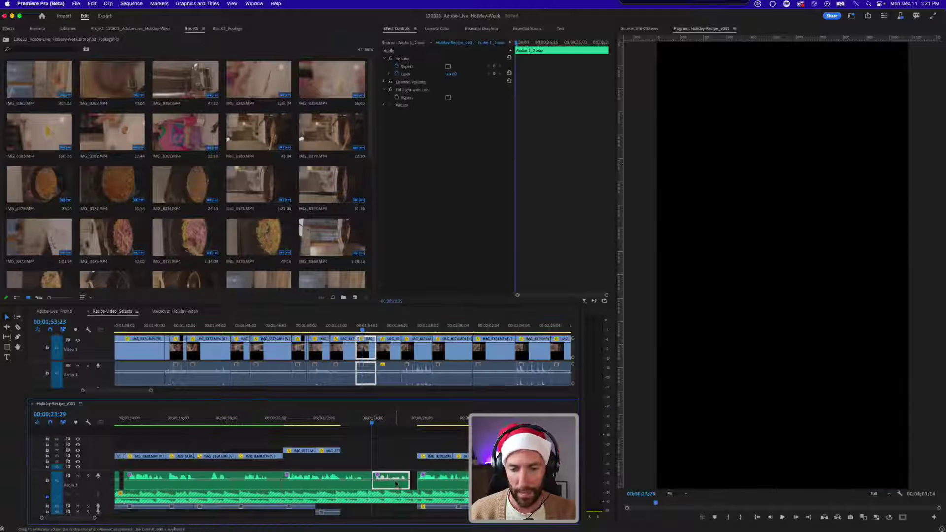
key("shift+Delete")
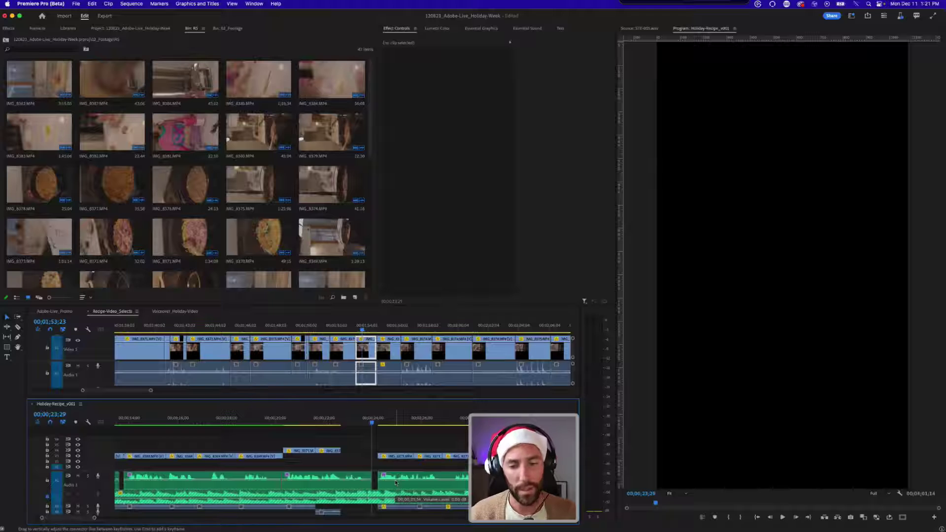
key("super+z")
left_click(393, 456)
left_click(389, 480)
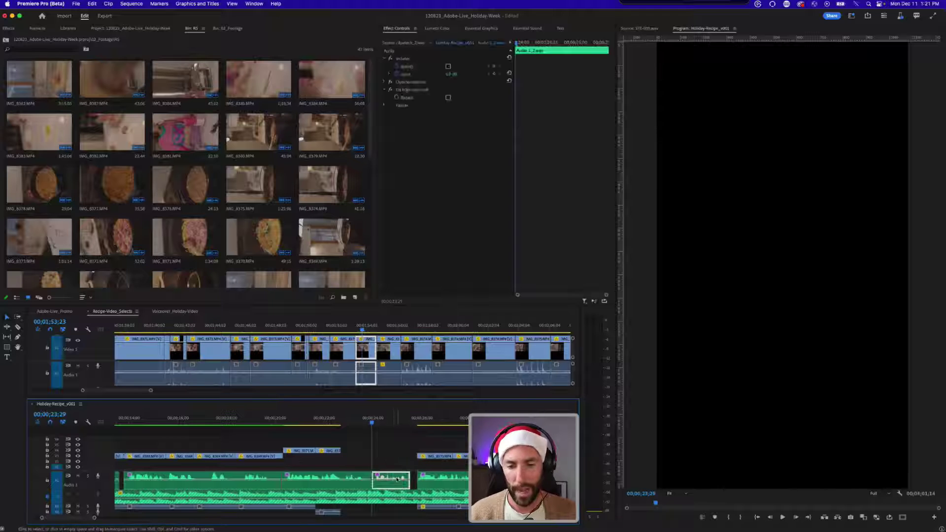
key("Delete")
key("a")
left_click(432, 477)
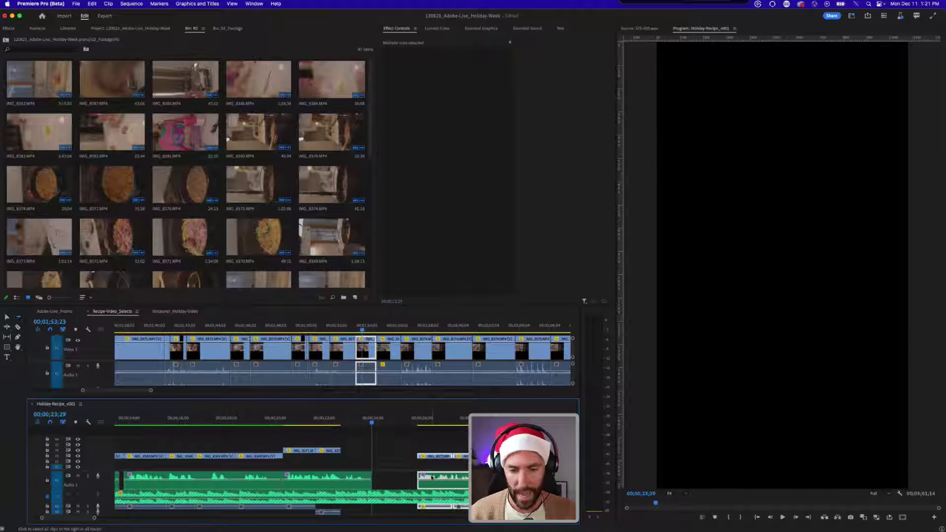
key("super+z")
key("v")
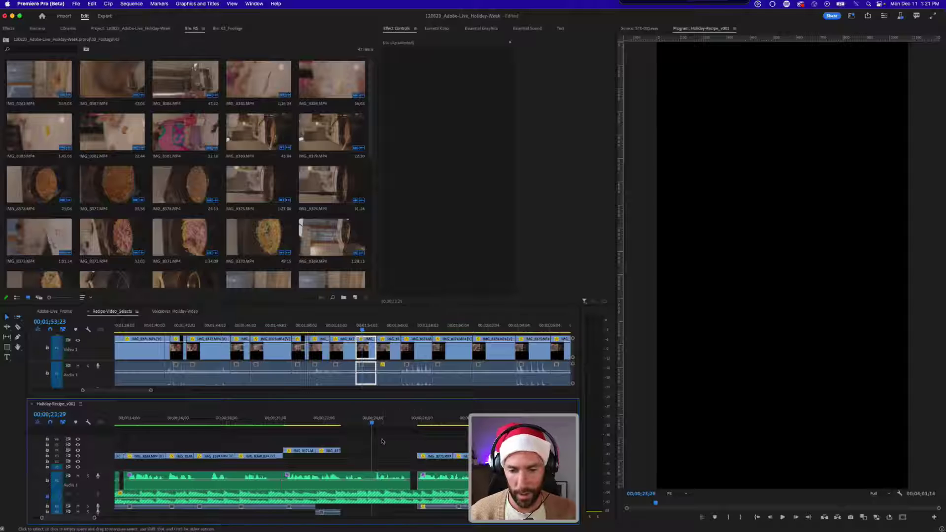
- Ripple-remove the voiceover piece after the cut at 00;00;23;29 and save the project
left_click(398, 487)
key("w")
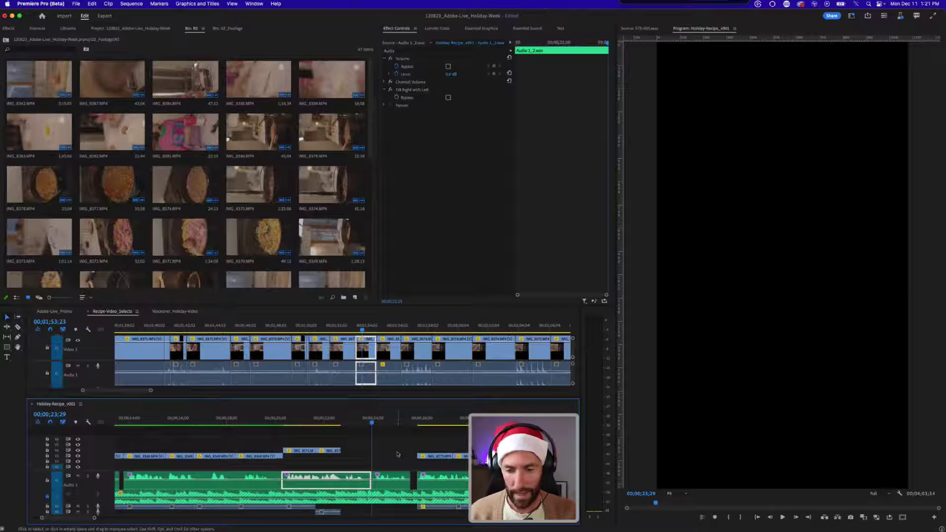
key("super+s")
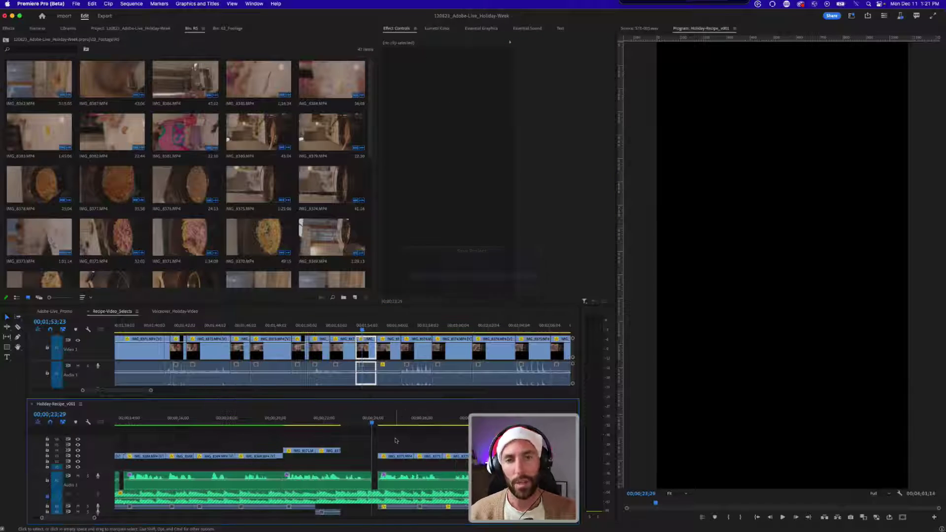
- Move the next voiceover section and its clips slightly earlier to tighten the gap, and play back the transition
scroll(402, 436, "up", 3)
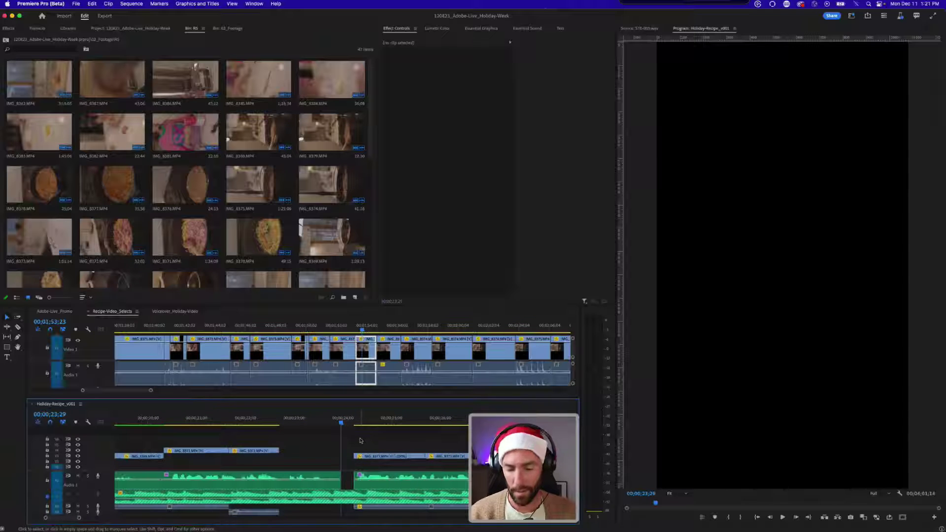
left_click_drag(379, 485, 373, 485)
left_click(326, 480)
left_click(326, 420)
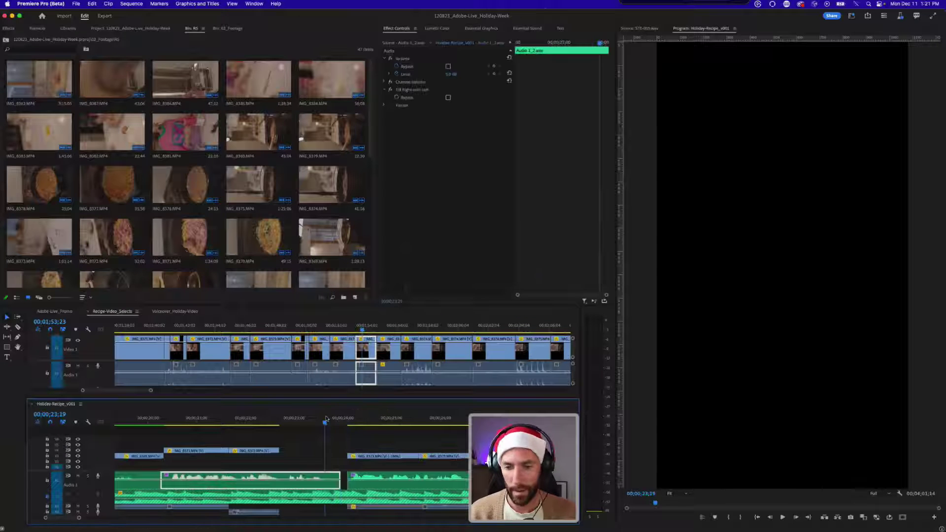
key("space")
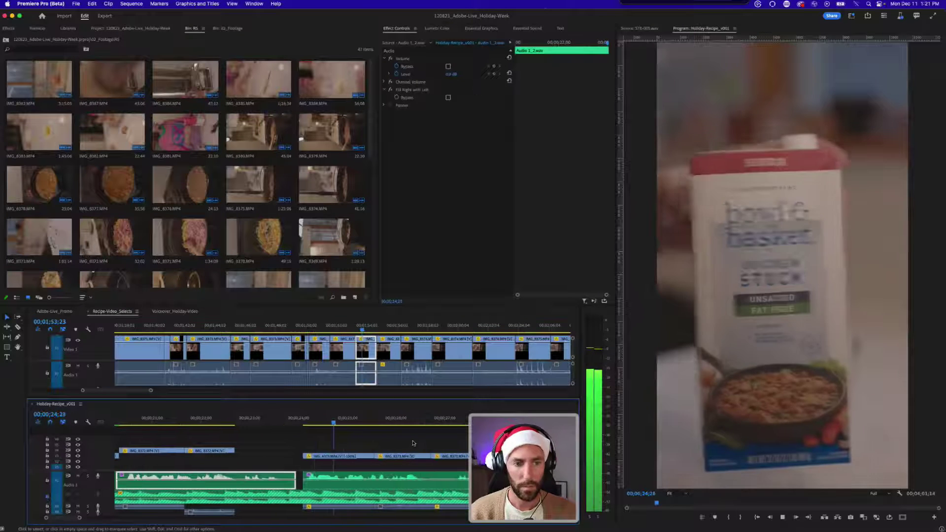
key("space")
- Extend the start of the stock carton clip back to the end of the preceding voiceover section and play it through
left_click_drag(304, 457, 295, 456)
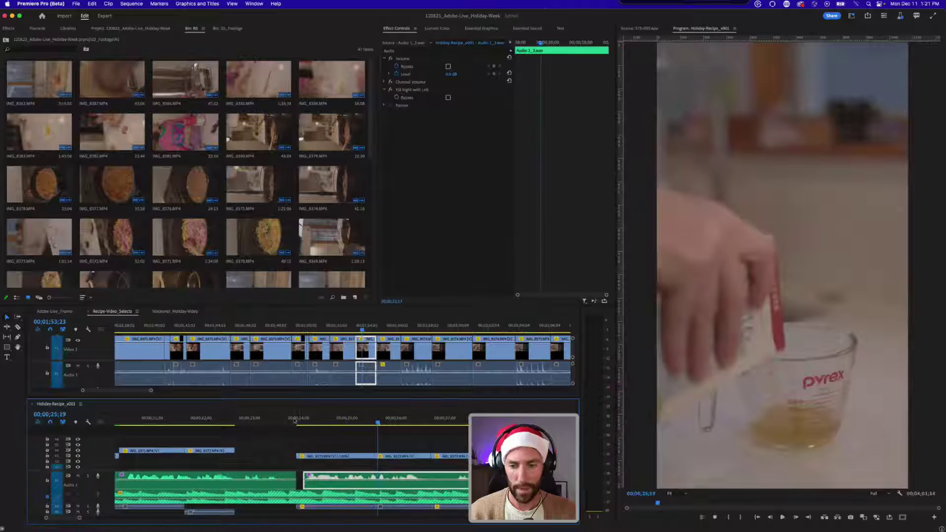
left_click(295, 420)
key("space")
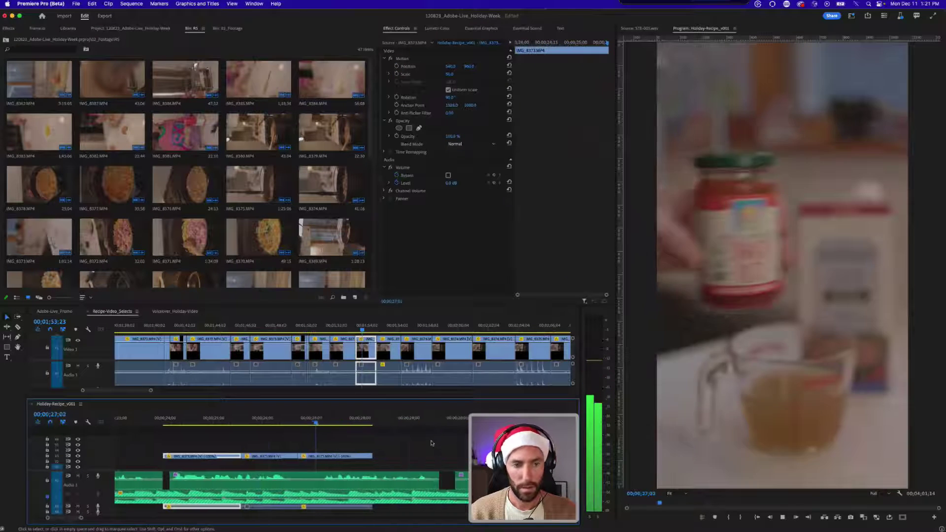
key("space")
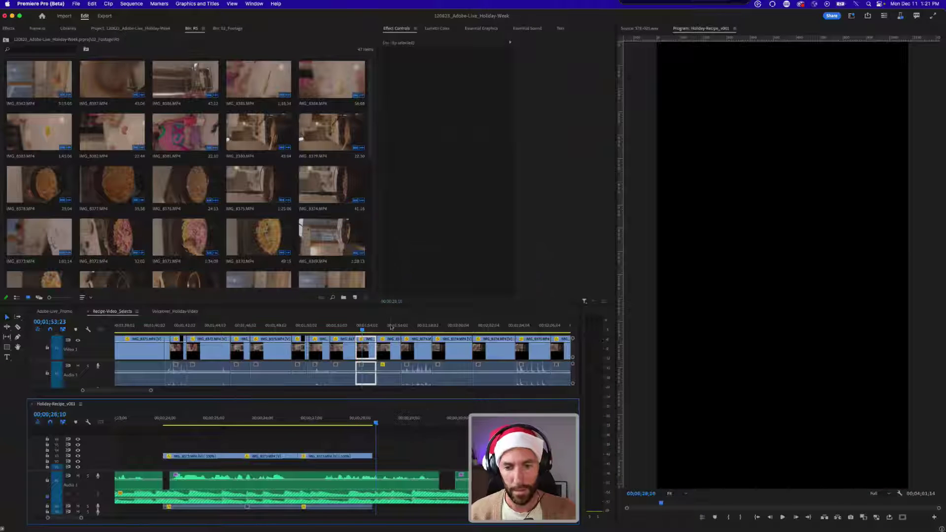
left_click(390, 328)
key("minus")
key("Down")
key("Up")
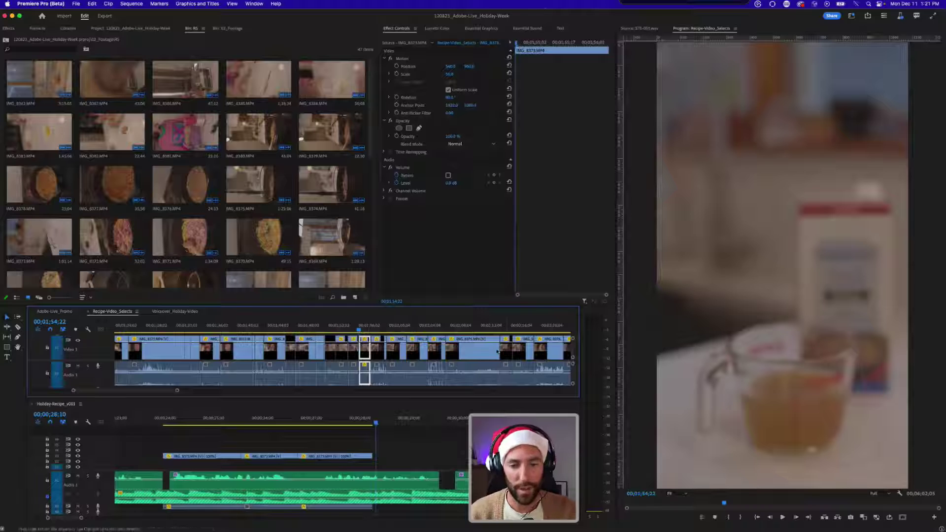
left_click(373, 423)
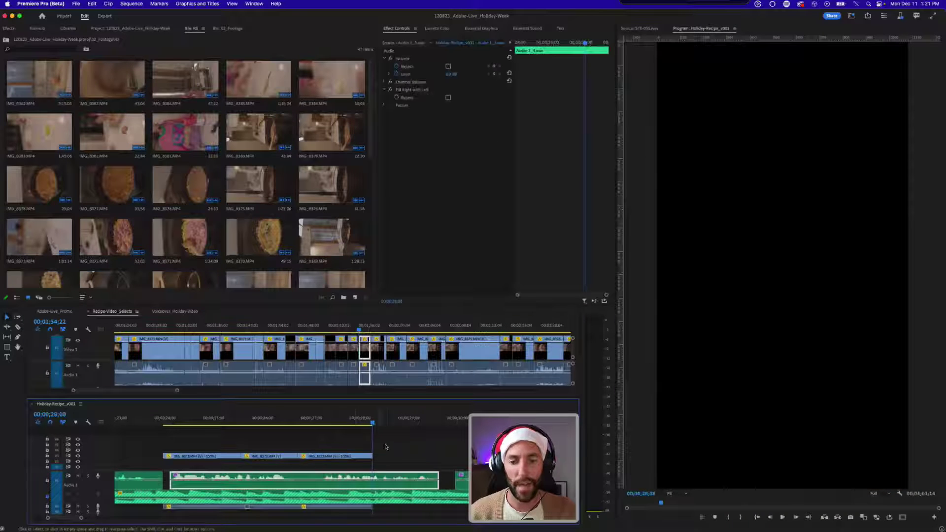
left_click(361, 422)
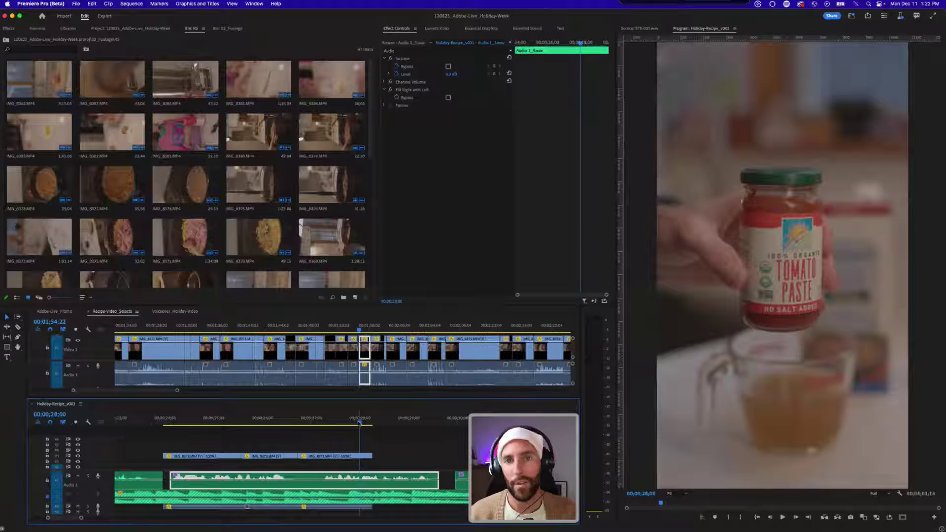
left_click(380, 438)
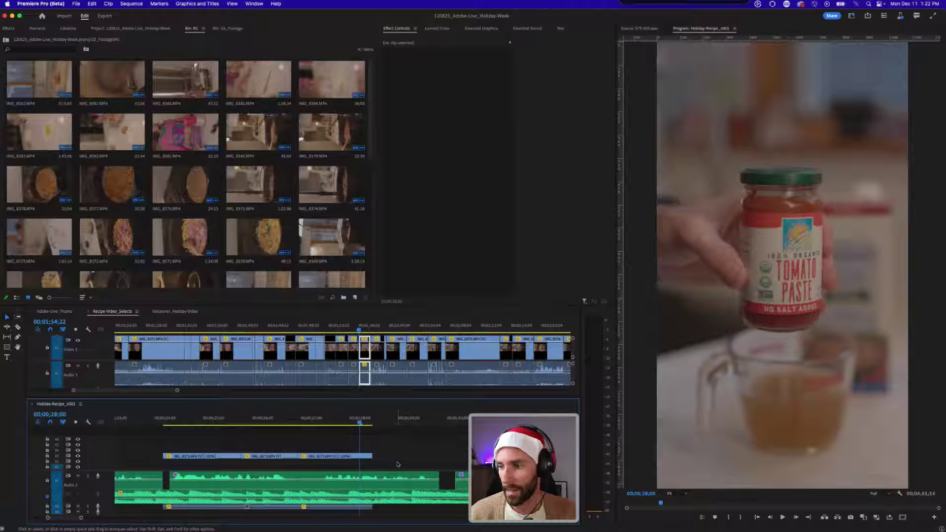
- Find the tomato paste spooning clip near 00;02;03;28 in the selects and split it just before 00;02;04;20
left_click(371, 325)
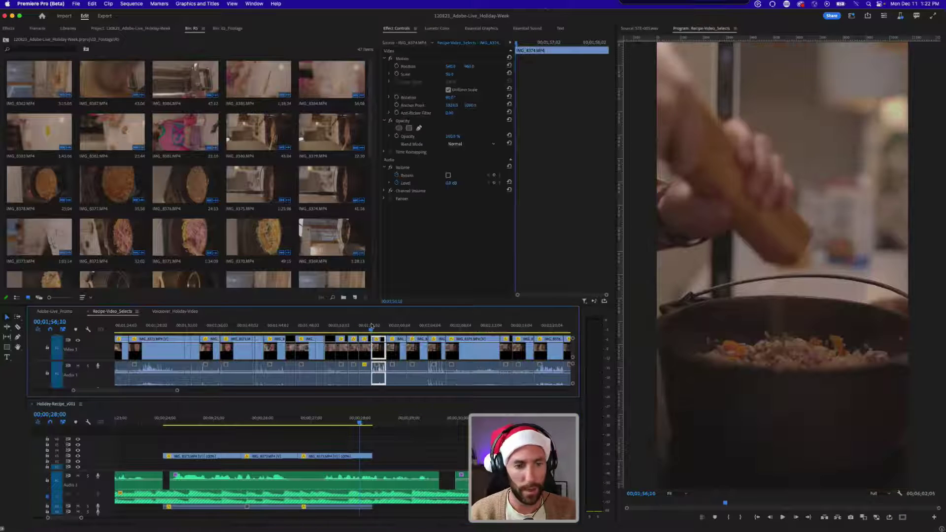
key("Down")
key("Down")
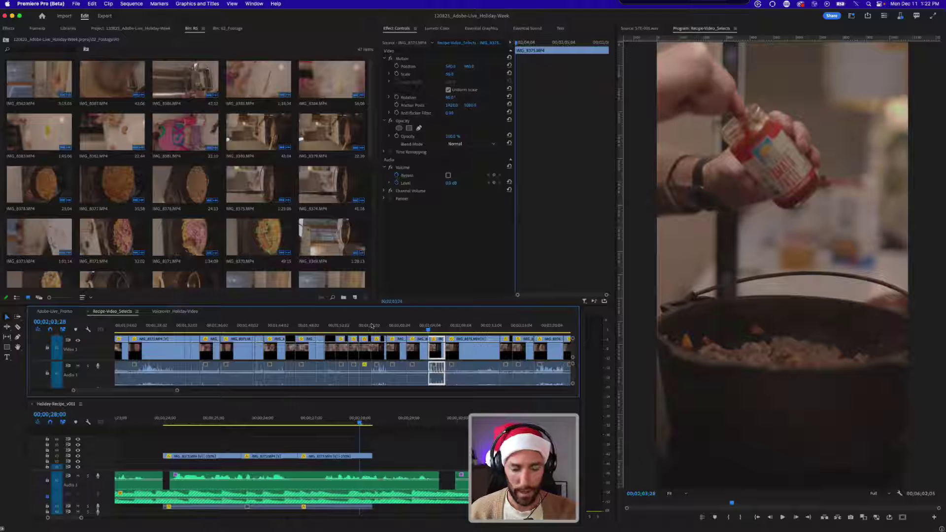
key("=")
key("space")
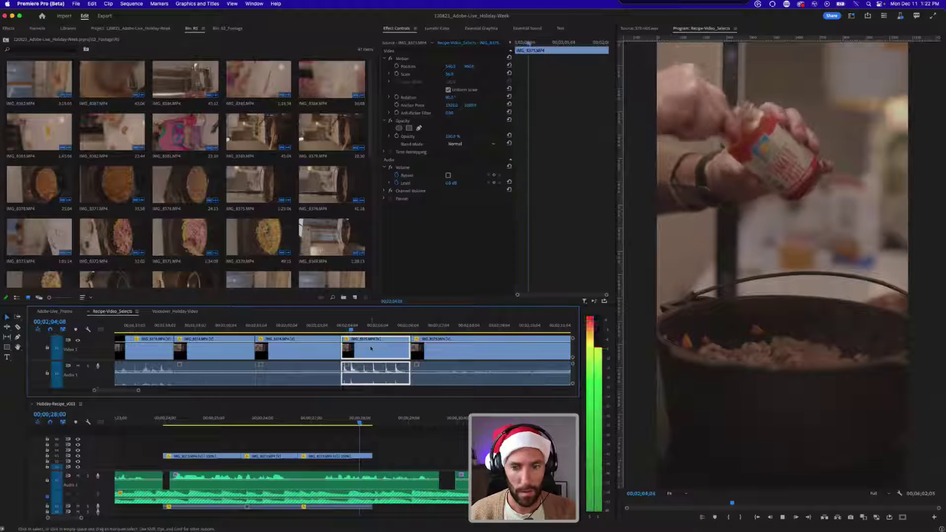
key("space")
key("j")
key("k")
key("super+k")
key("space")
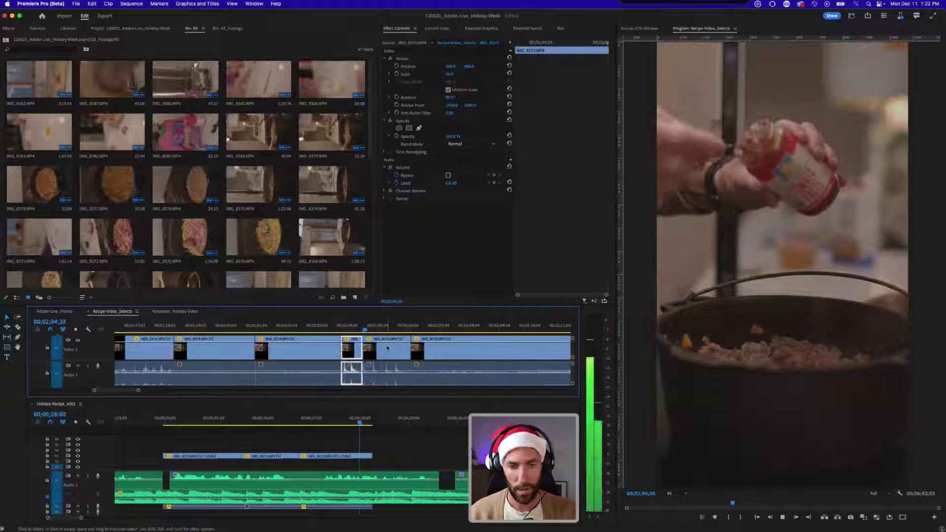
- Split the spooning clip at 00;02;05;24, place the middle piece directly after the tomato paste jar clip in the recipe sequence, and save
key("space")
left_click(387, 347)
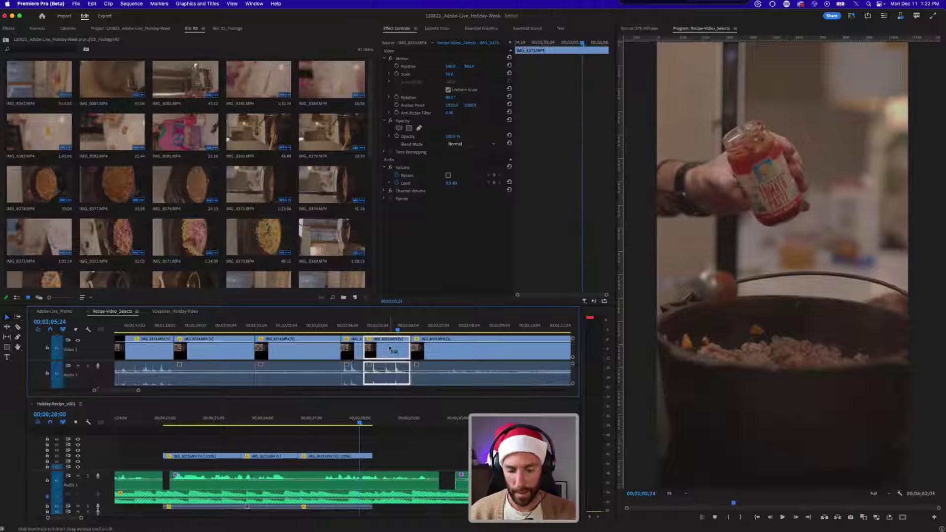
key("super+k")
left_click_drag(375, 350, 392, 456)
left_click_drag(380, 419, 392, 419)
key("super+s")
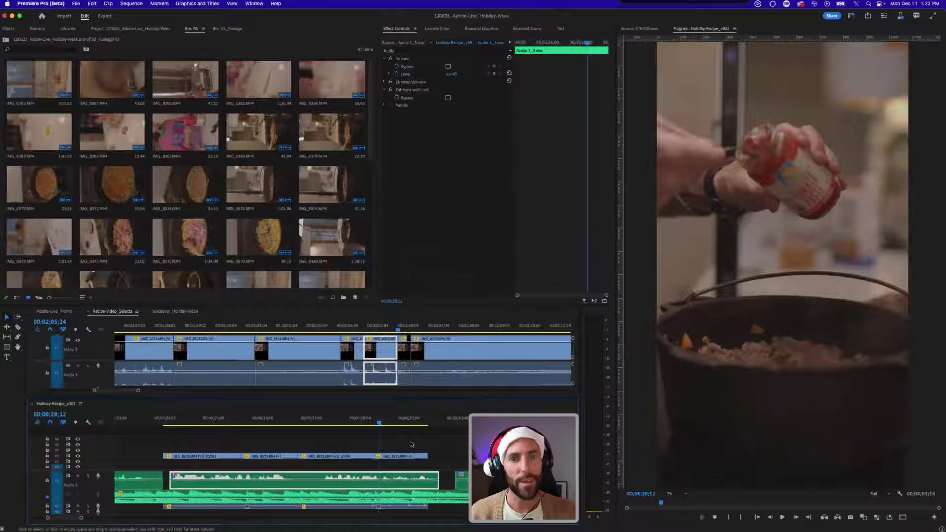
- Play into the spooning clip, extend its end to the end of the voiceover section, replay the transition, and save
left_click(364, 420)
key("space")
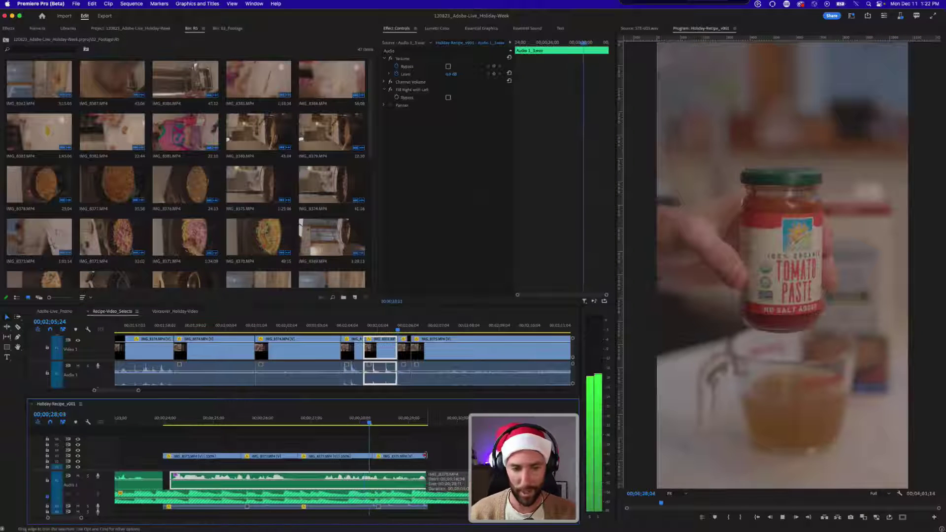
key("space")
left_click_drag(425, 456, 438, 456)
left_click(371, 420)
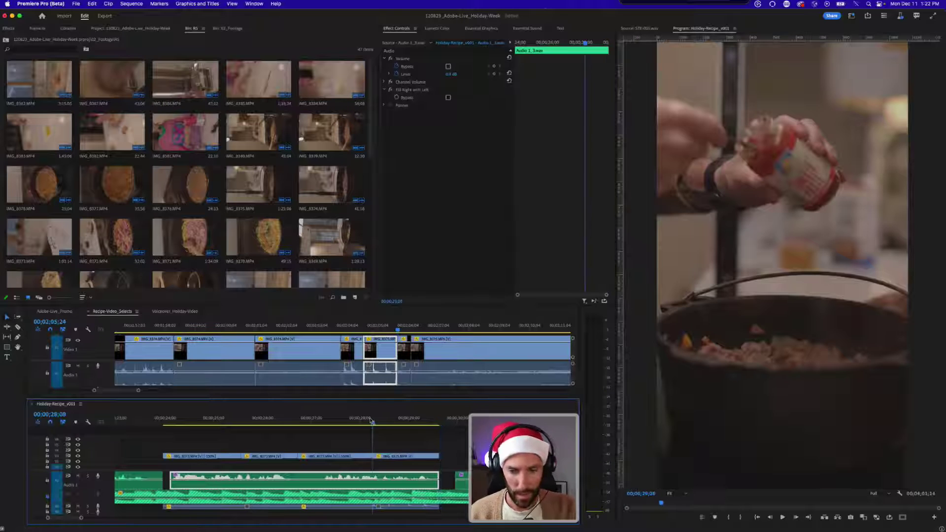
key("space")
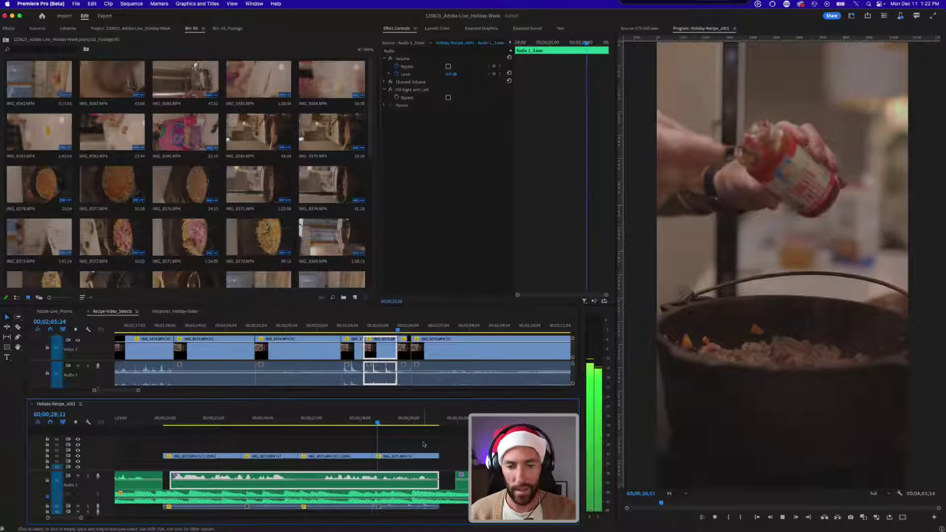
key("space")
left_click(463, 453)
key("super+s")
key("minus")
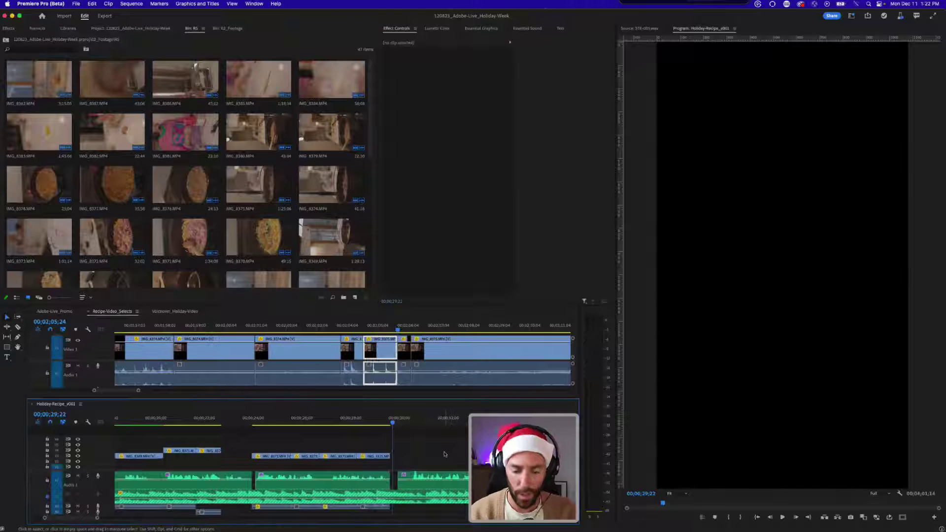
key("minus")
key("minus")
key("equal")
key("equal")
key("equal")
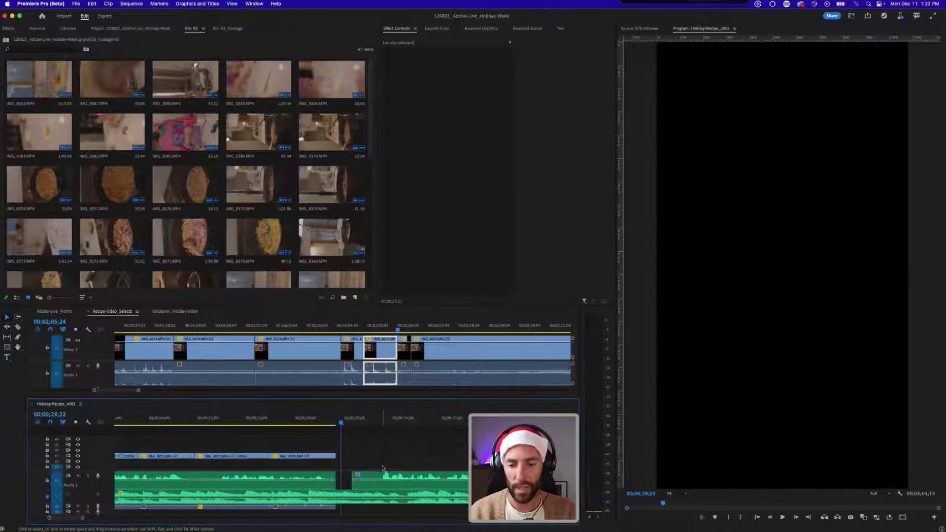
- Move the start of the next voiceover section earlier to the playhead at 00;00;29;22 in the recipe sequence
left_click(368, 483)
left_click_drag(353, 482, 386, 485)
left_click(389, 455)
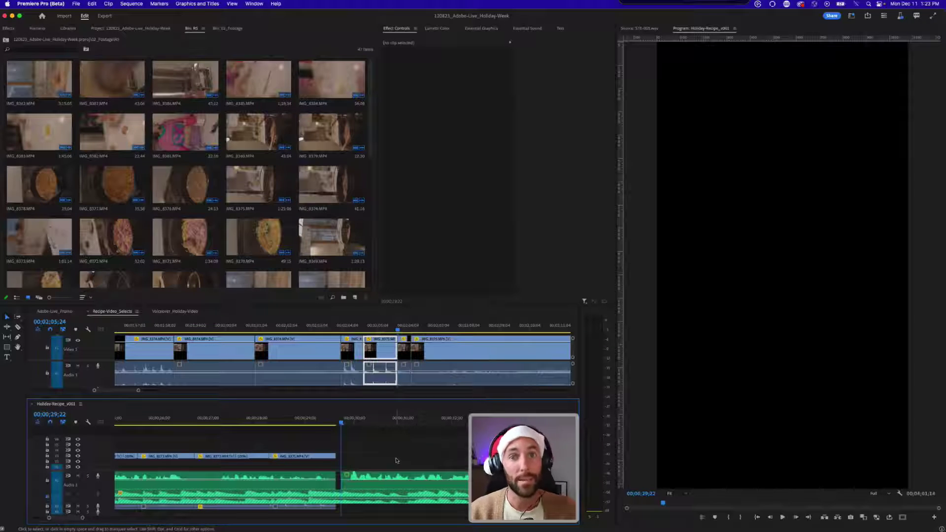
key("minus")
key("minus")
key("equal")
key("equal")
key("equal")
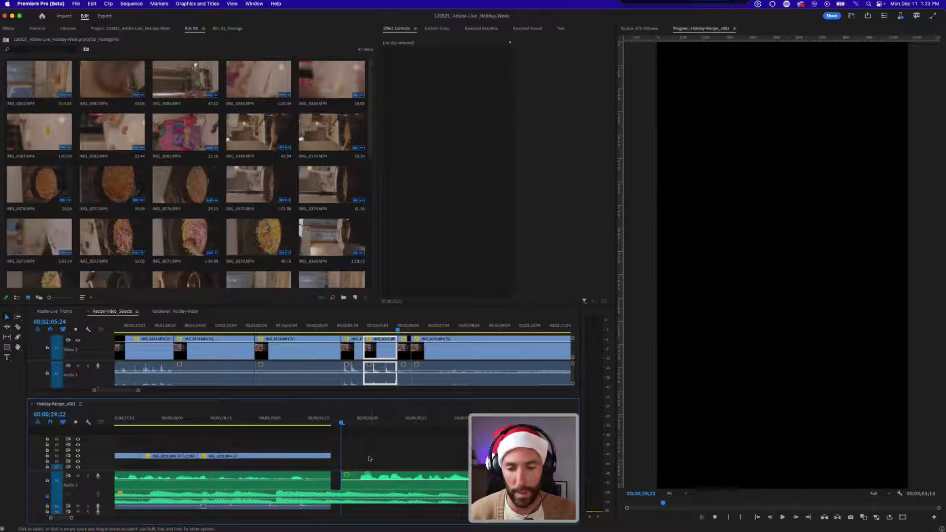
- Close the small remaining gap by moving the voiceover section against the end of the preceding one, and save the project
scroll(367, 461, "right", 1)
left_click_drag(356, 478, 344, 478)
left_click(360, 442)
key("Up")
key("shift+Left")
key("shift+Left")
key("super+s")
left_click(368, 448)
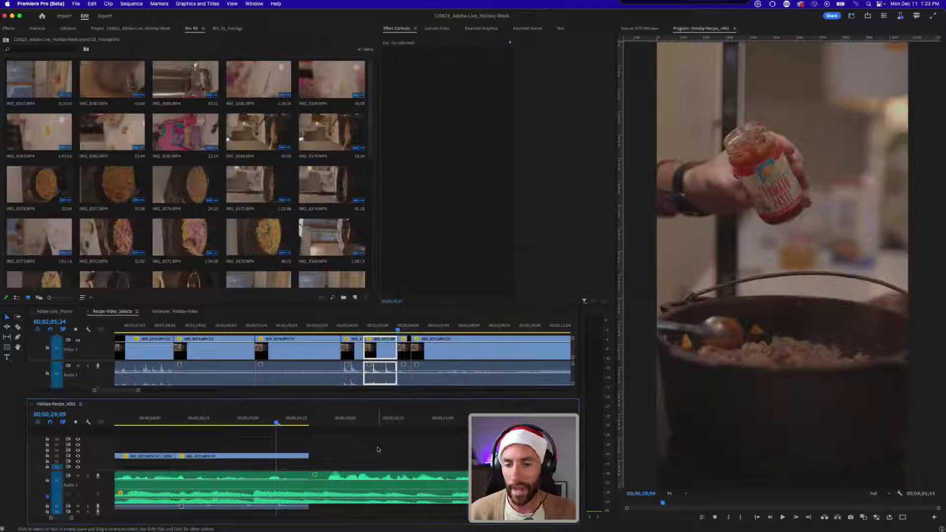
- Play into the new voiceover section, find the pepper grinding clip at 00;01;56;10 in the selects, and place it after the tomato paste spooning clip
key("space")
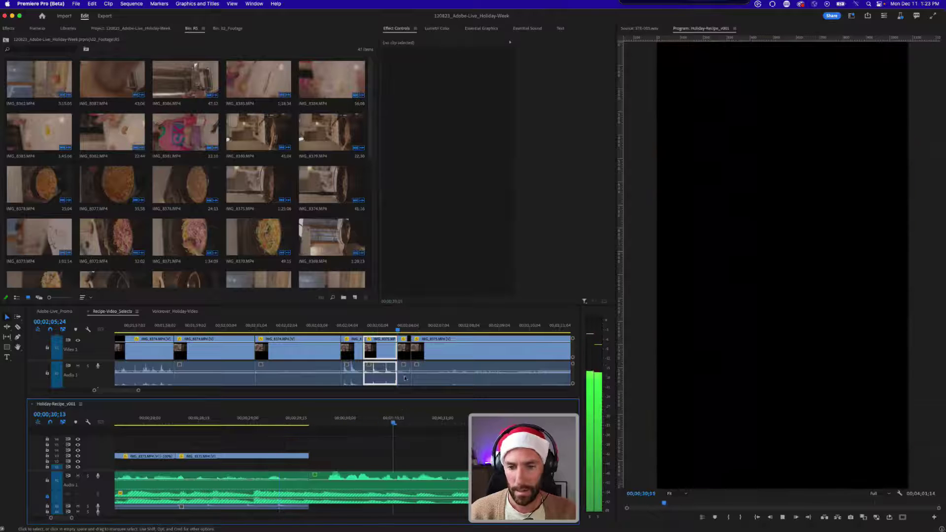
left_click(394, 477)
left_click(340, 331)
key("Up")
key("Up")
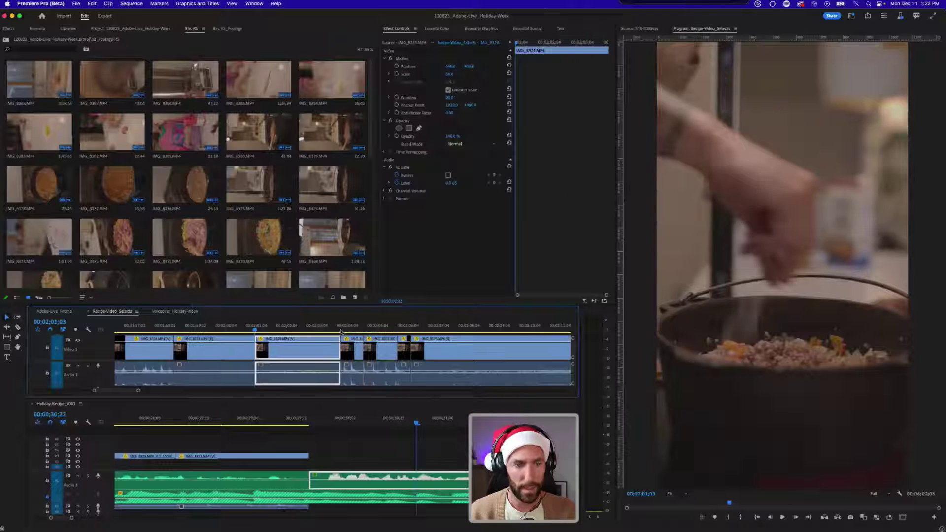
key("Up")
key("Up")
key("Down")
key("=")
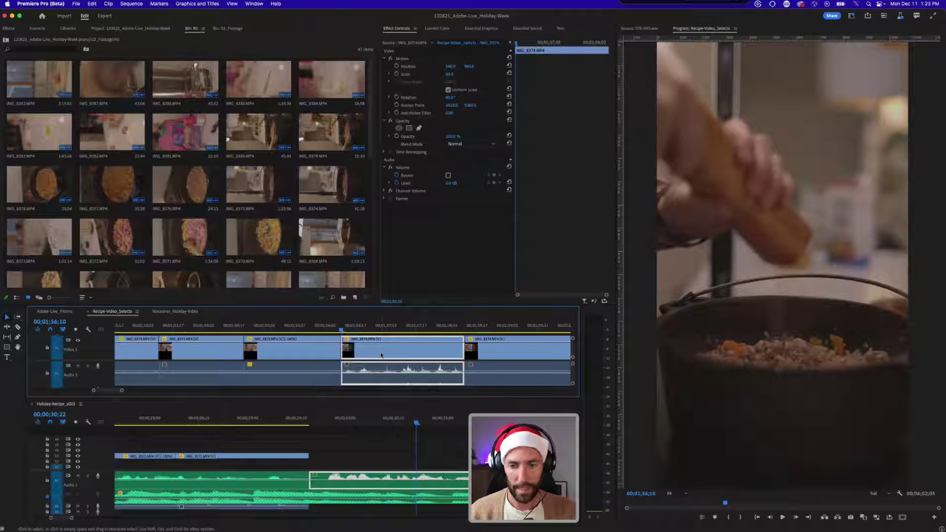
left_click_drag(377, 376, 373, 458)
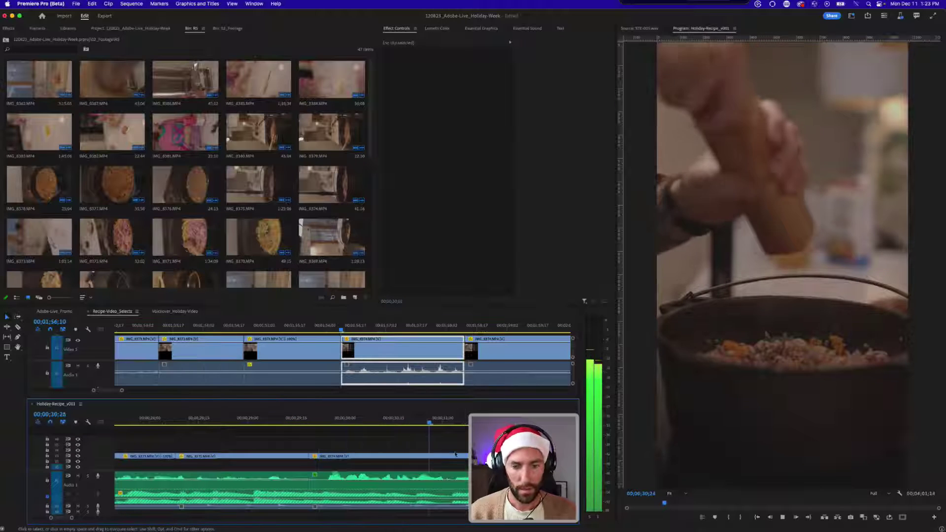
- Play into the pepper clip in the recipe sequence and trim its start to about 00;00;30;17
key("space")
left_click_drag(508, 456, 484, 458)
left_click(448, 439)
- Split the salt sprinkling clip in the selects at 00;01;59;22, place its first part on a track above, before the pepper clip, and save
left_click(473, 331)
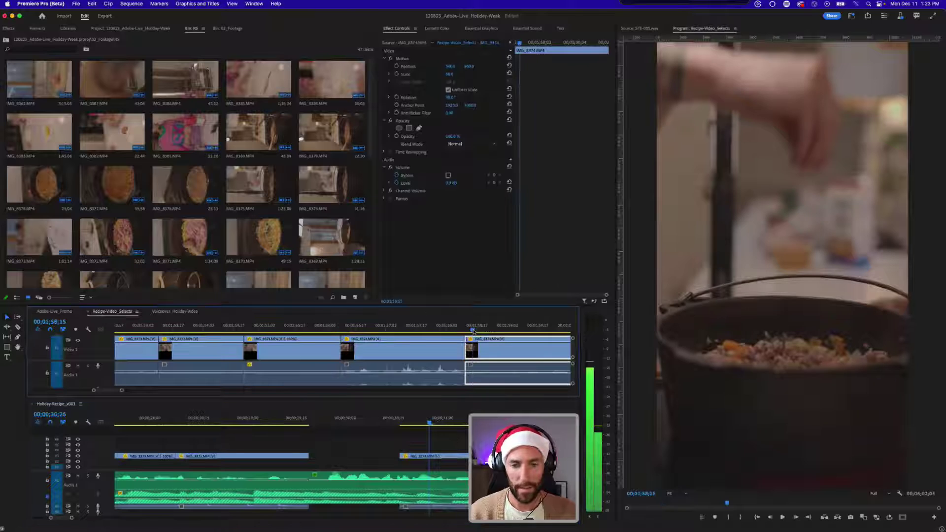
key("minus")
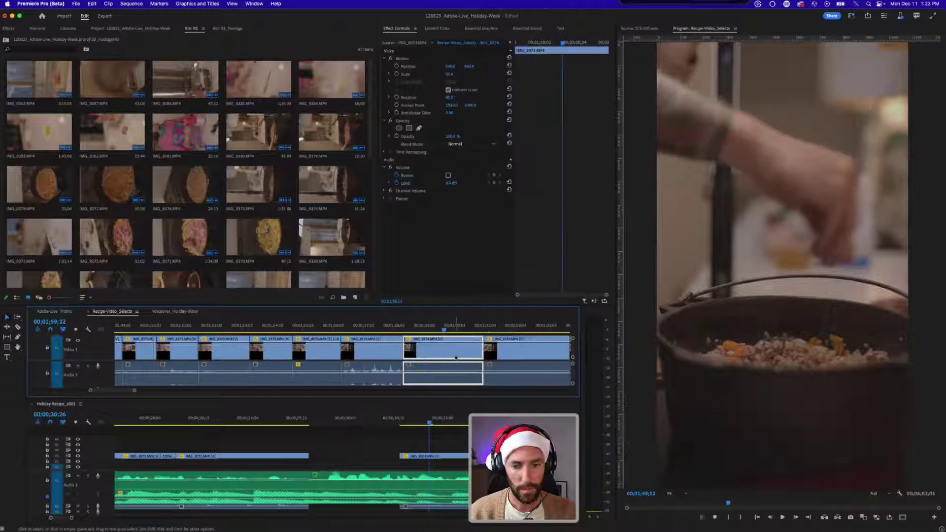
key("space")
key("super+k")
left_click_drag(456, 358, 366, 447)
key("super+s")
- Play the salt clip against the voiceover, shorten its end, move the pepper clip earlier beneath it, and replay the transition
left_click(297, 419)
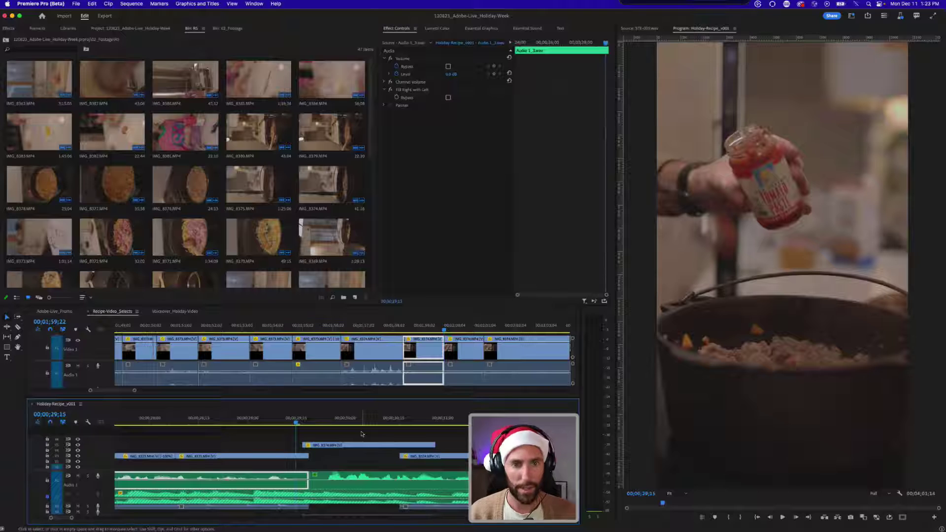
key("minus")
key("minus")
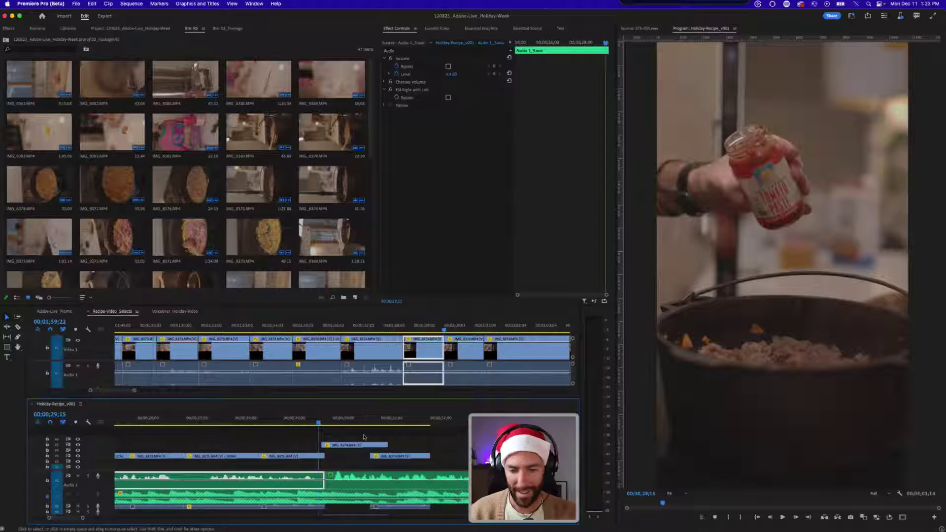
key("equal")
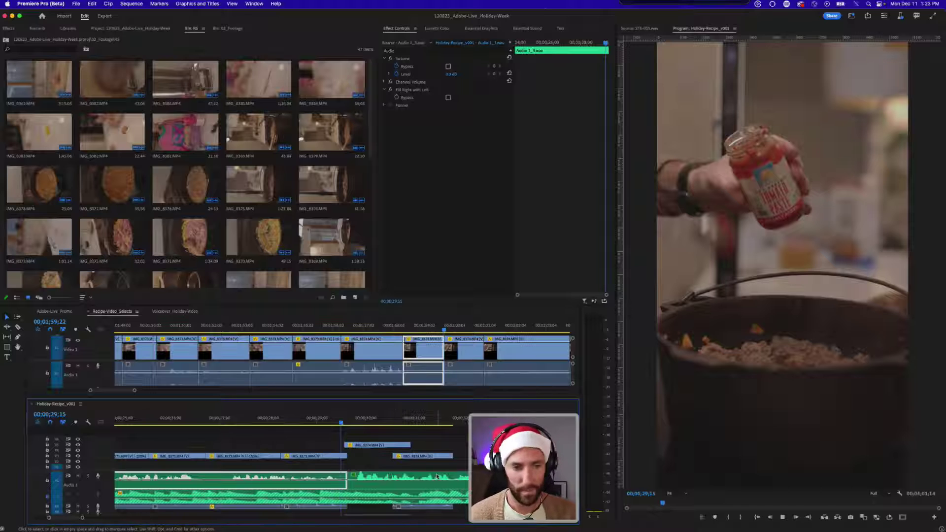
key("space")
left_click_drag(409, 445, 395, 458)
left_click(329, 419)
key("space")
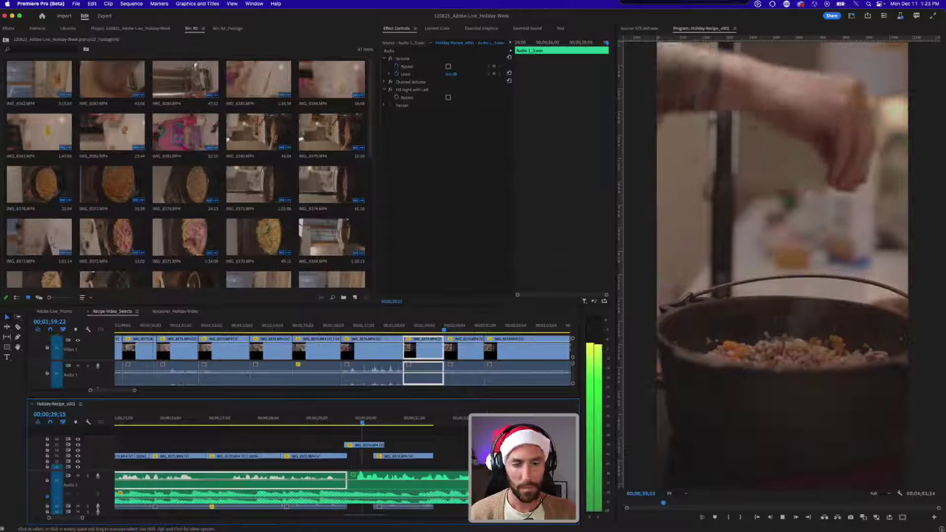
- Extend the end of the pepper clip slightly and replay the salt and pepper shots
key("space")
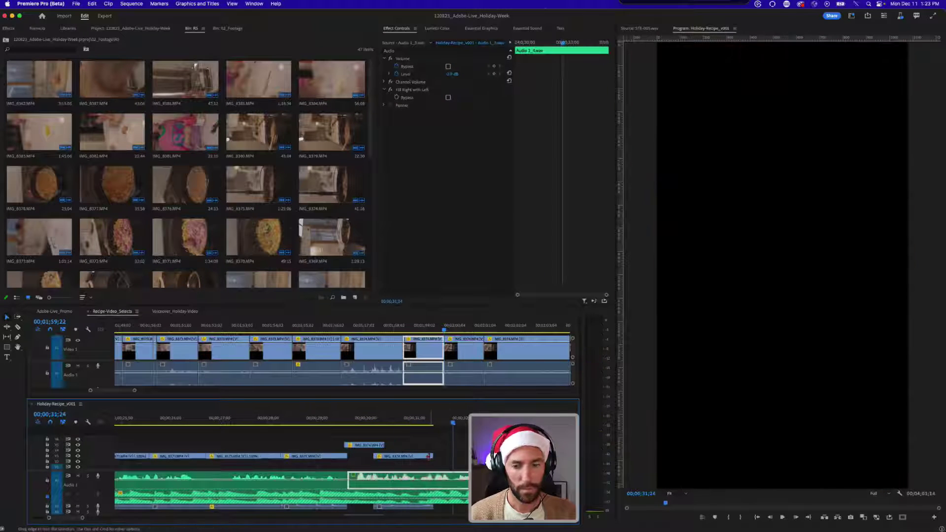
left_click_drag(433, 457, 441, 457)
left_click(380, 421)
key("space")
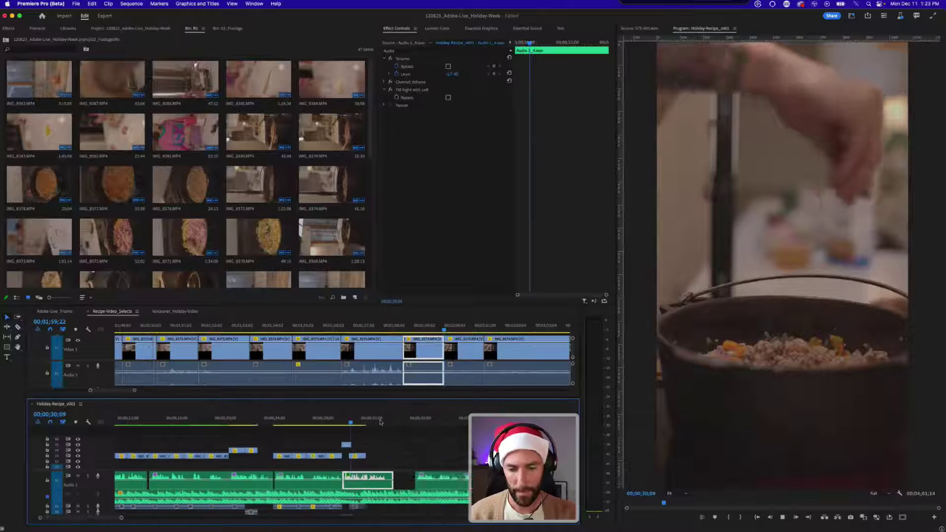
- Trim the end of the salt and pepper voiceover section to the playhead at 00;00;33;13
key("minus")
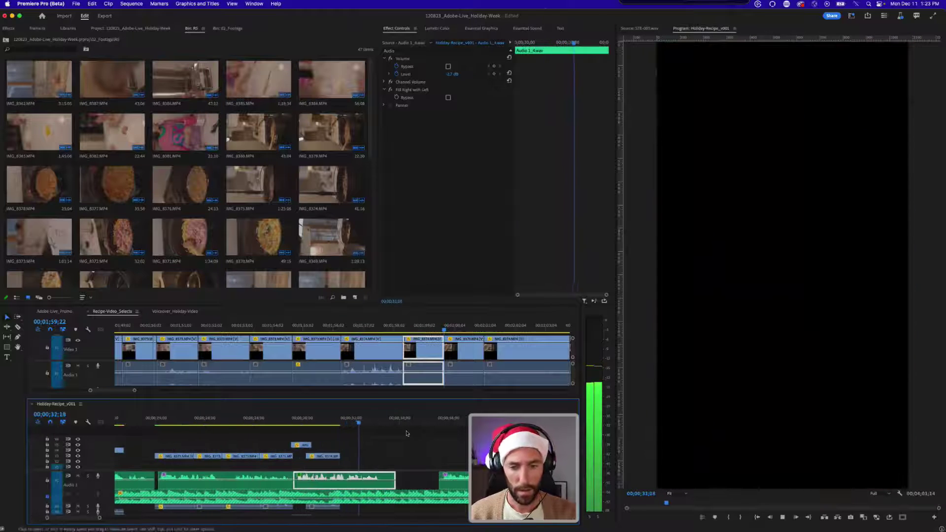
left_click_drag(394, 479, 386, 479)
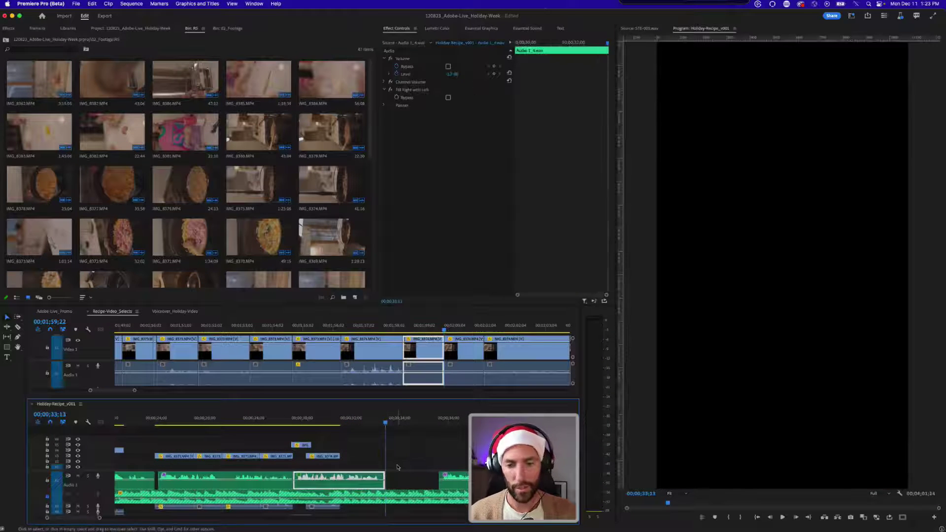
left_click(398, 467)
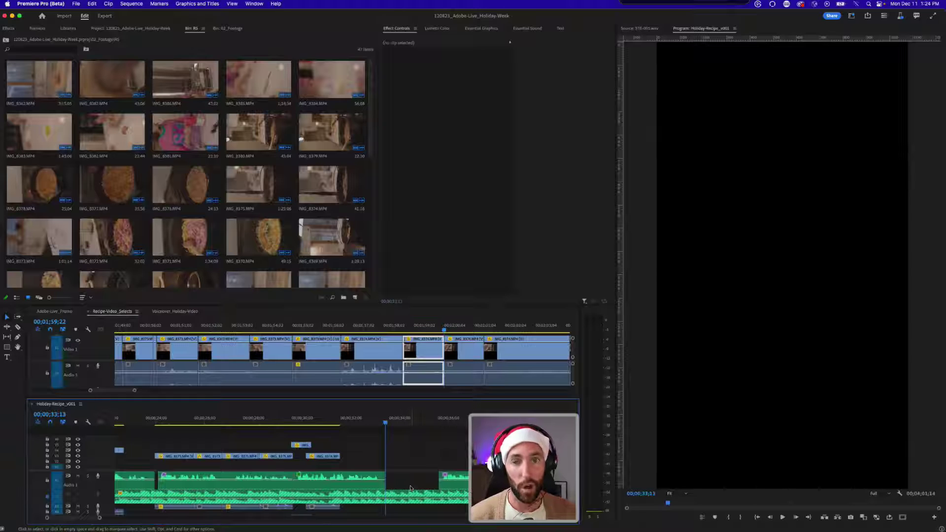
- Select all voiceover sections after the trimmed one, move them earlier to tighten the gap, and save the project
key("a")
left_click(454, 478)
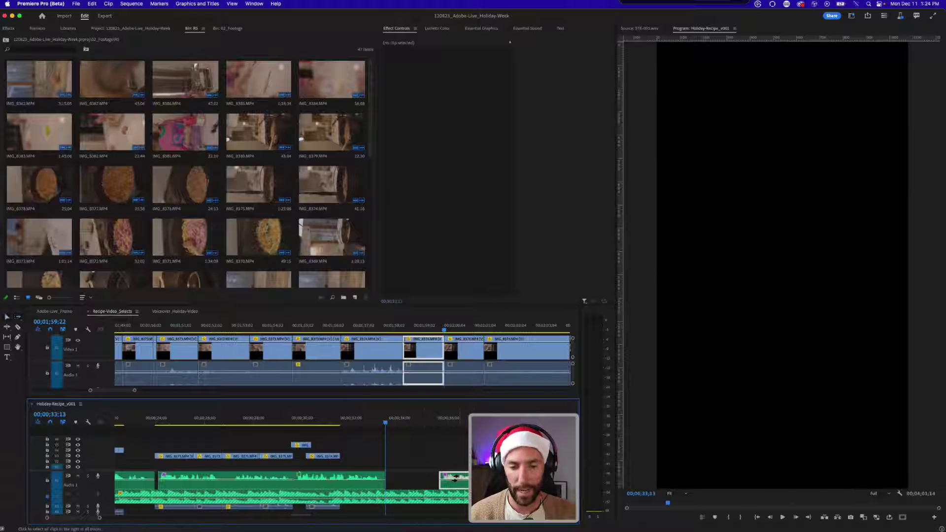
left_click_drag(457, 486, 410, 486)
key("v")
left_click(418, 465)
scroll(418, 465, "right", 3)
key("super+s")
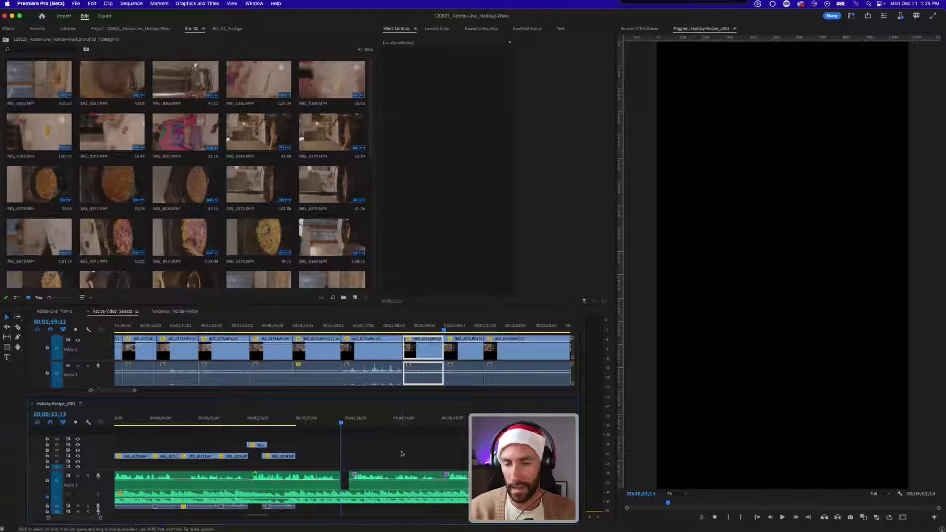
key("a")
left_click(374, 477)
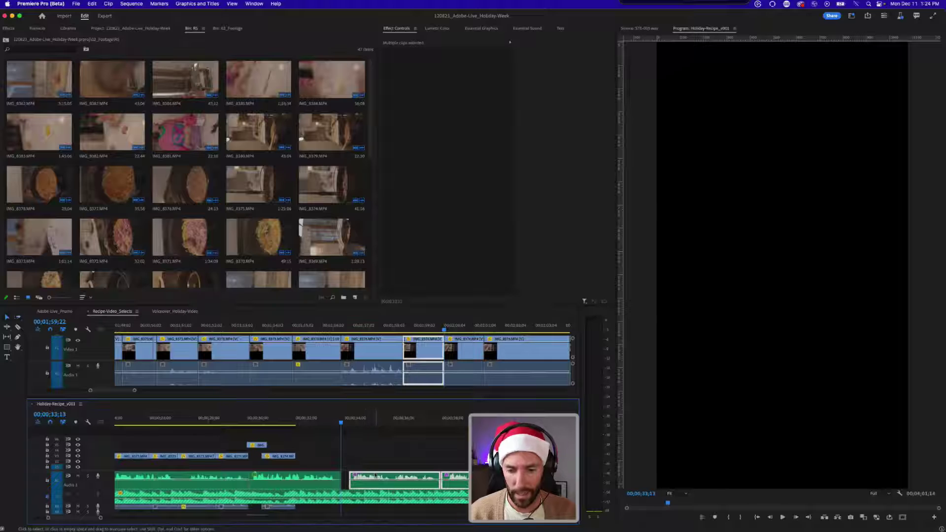
left_click_drag(373, 476, 374, 477)
left_click(373, 458)
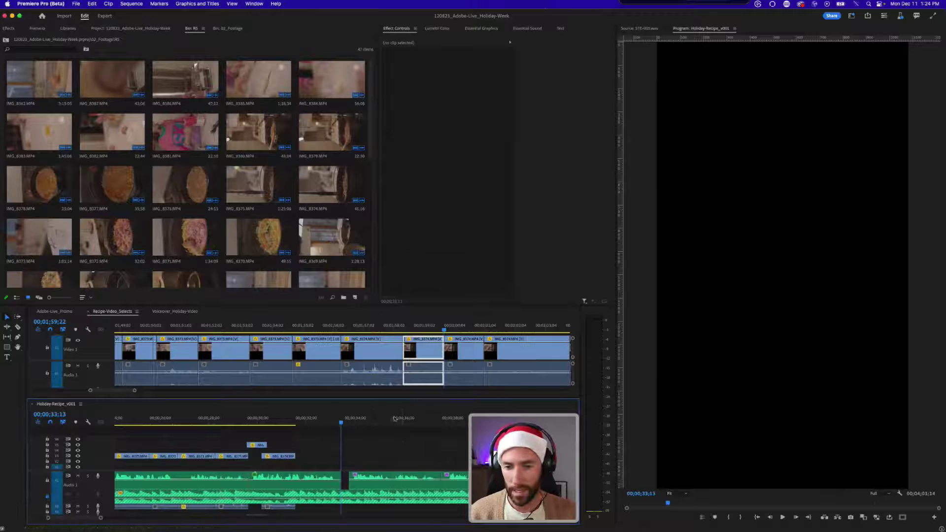
- Play the voiceover past the pepper clip and find the stock pouring clip at 00;02;15;01 in the selects
key("Up")
left_click(320, 441)
key("space")
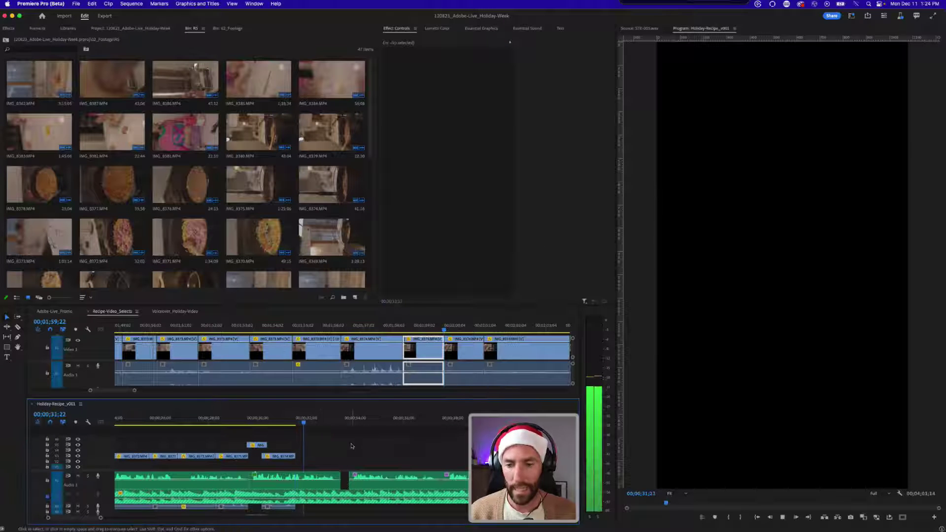
key("space")
left_click(443, 320)
key("Down")
key("Down")
key("Down")
key("Down")
key("Down")
key("Down")
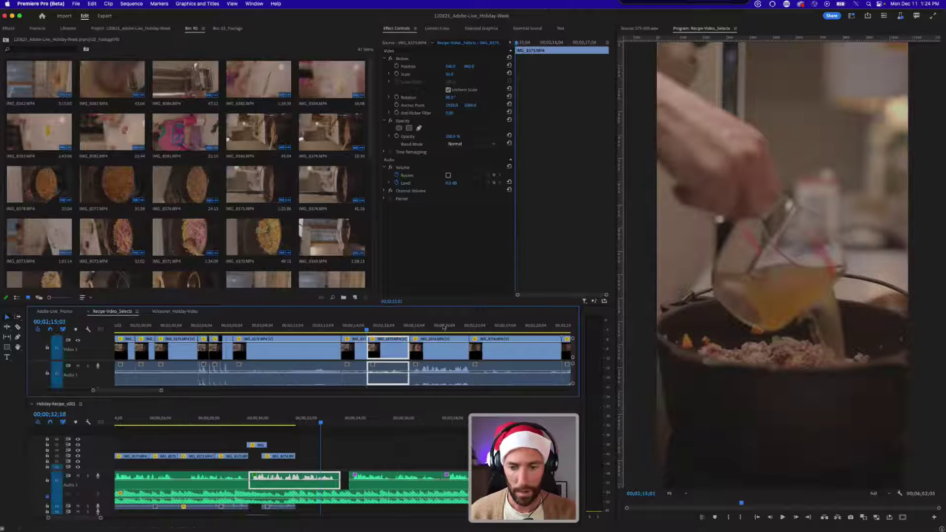
- Listen to the next voiceover section, and replay the stock carton, measuring cup and tomato paste shots in the recipe sequence
left_click(405, 452)
key("space")
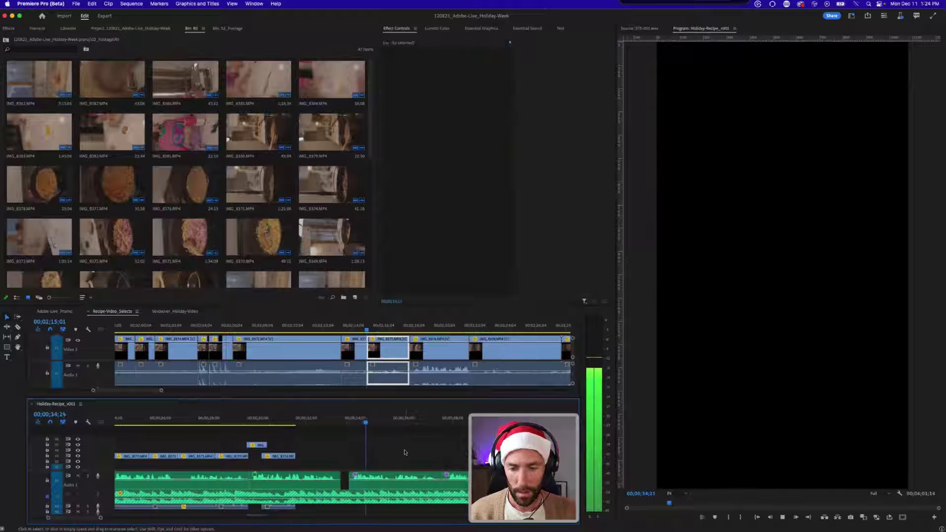
key("space")
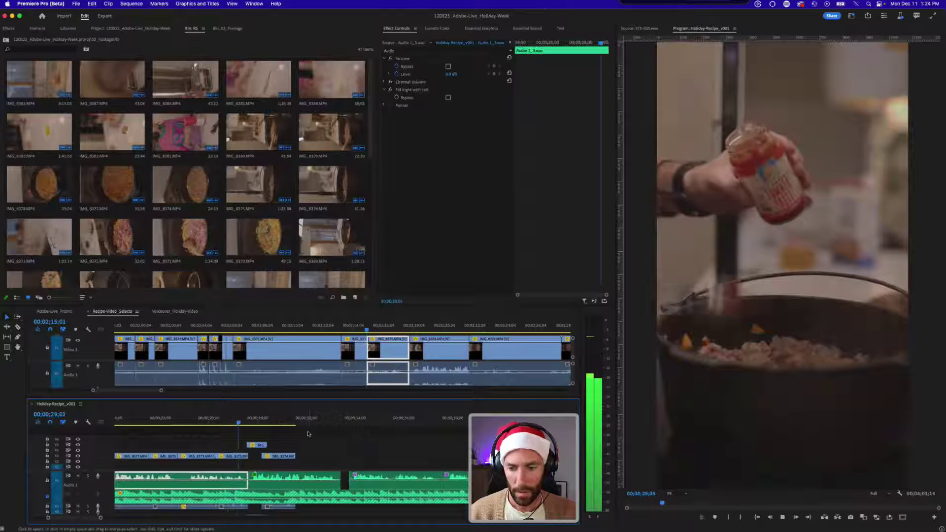
key("Up")
key("Up")
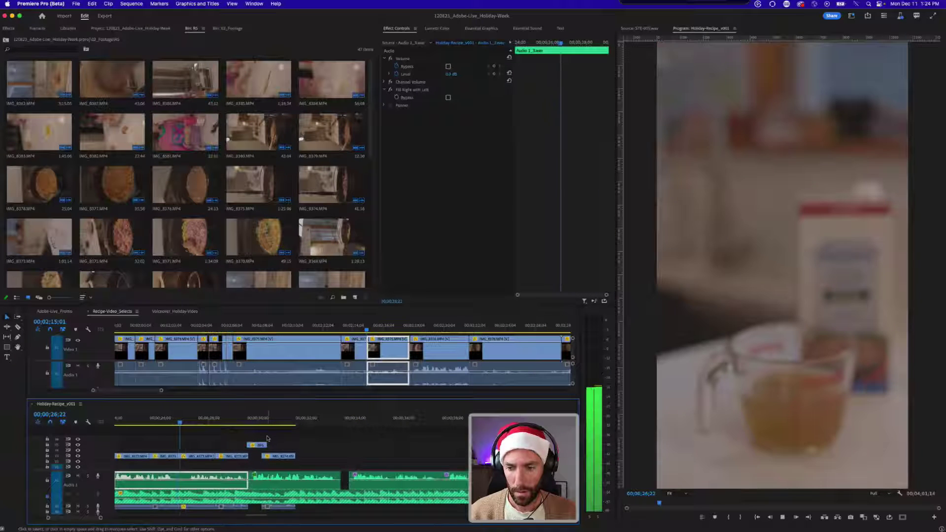
key("space")
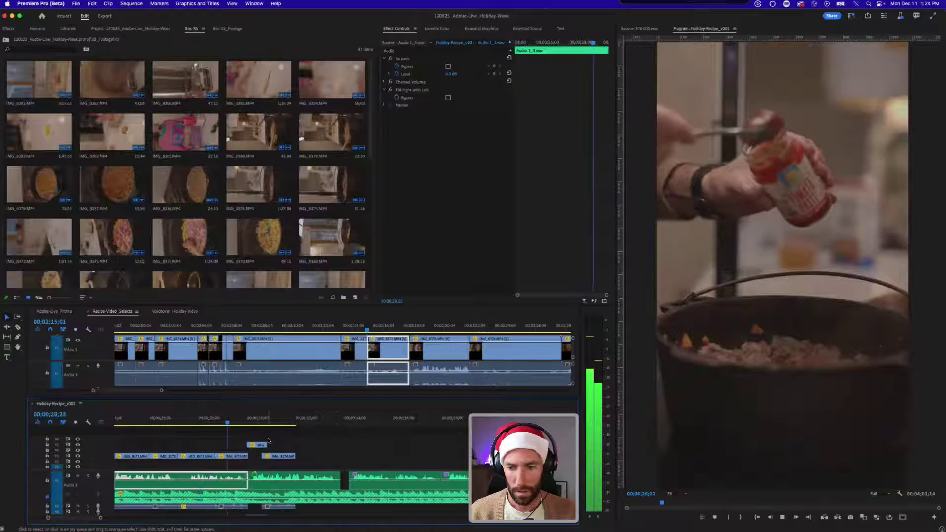
key("Up")
key("Up")
key("Up")
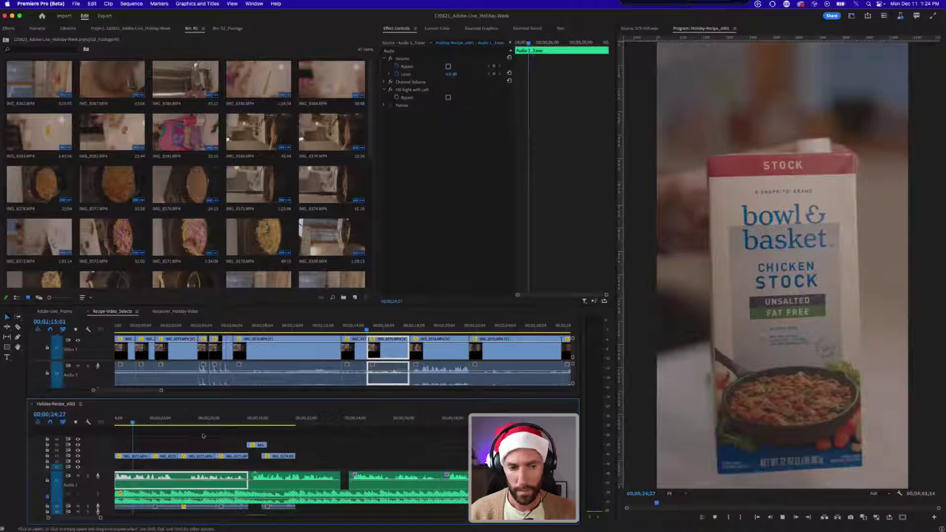
key("minus")
key("space")
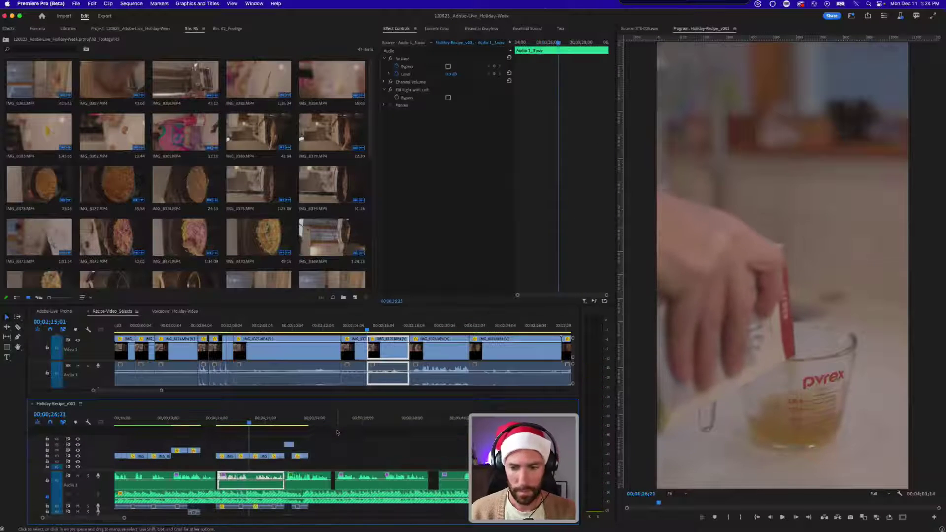
- Cut the stock pouring shot at 00;02;16;01 in the selects and place that section after the pepper clip at 00;00;31;17 in the recipe
left_click(336, 432)
scroll(345, 433, "left", 3)
scroll(356, 435, "left", 2)
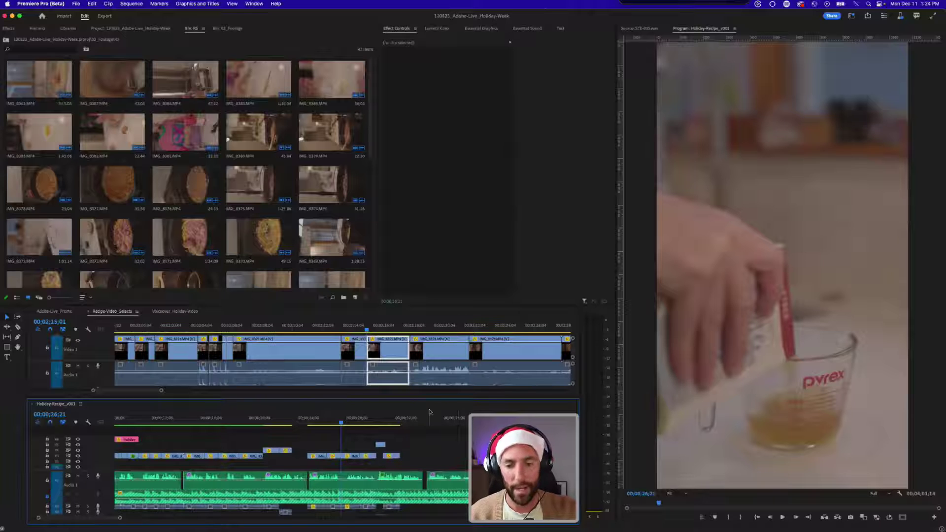
left_click(400, 419)
left_click(419, 448)
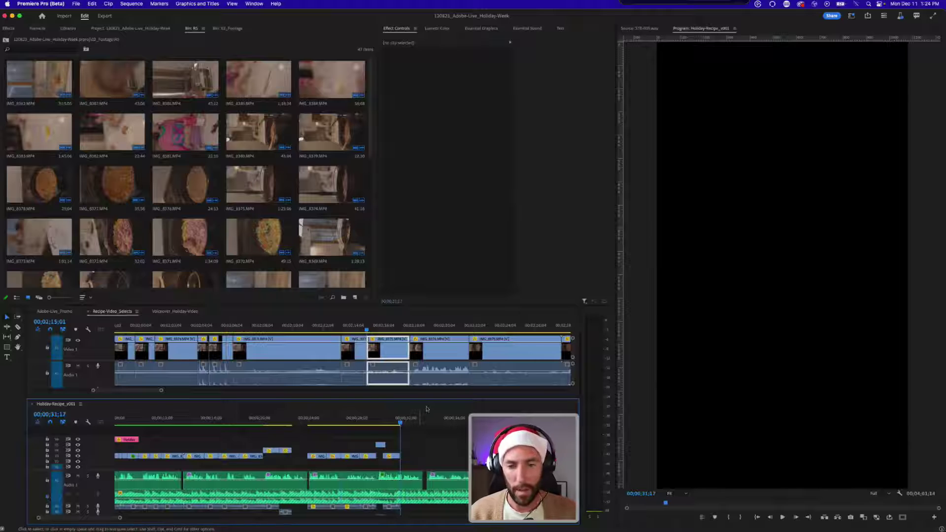
left_click(374, 330)
left_click_drag(374, 330, 348, 330)
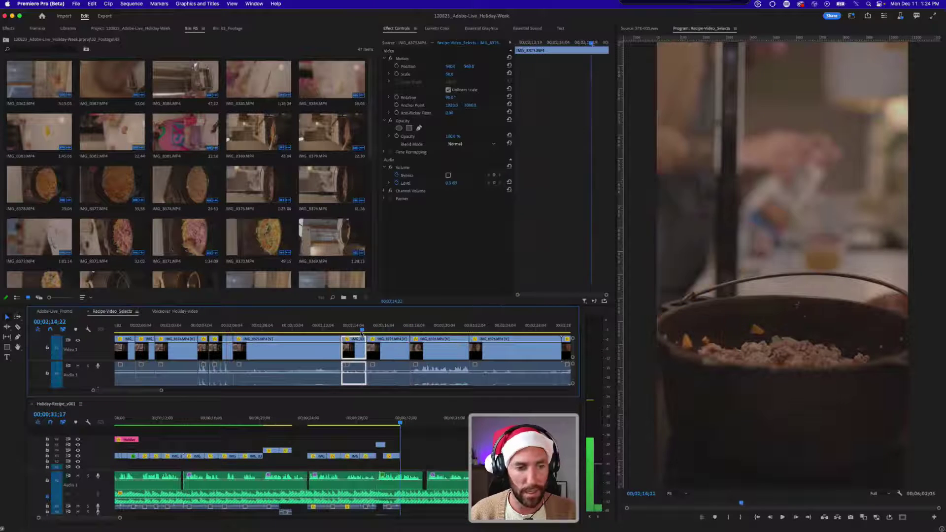
key("=")
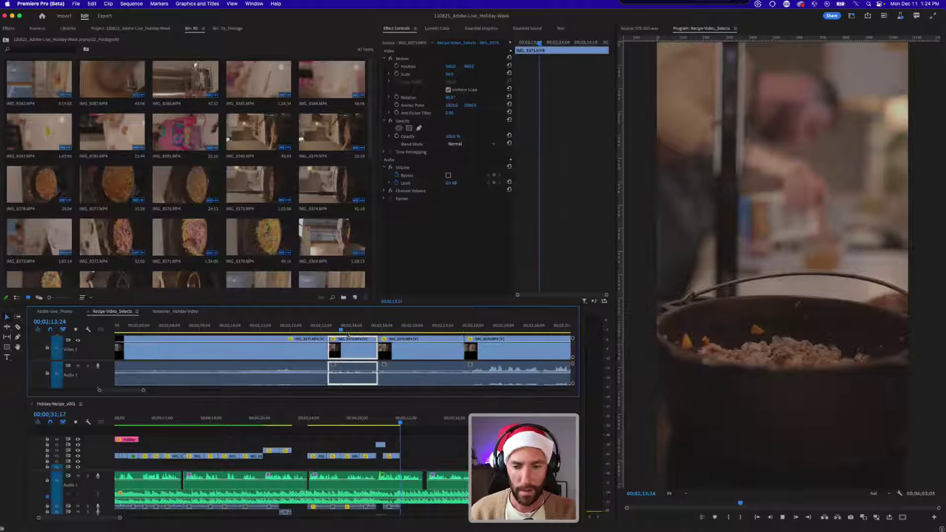
key("space")
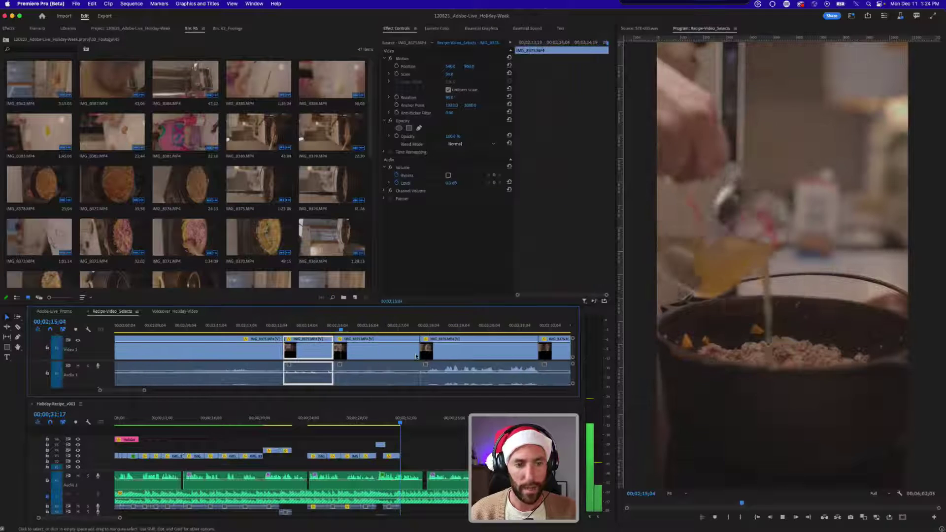
key("space")
key("super+k")
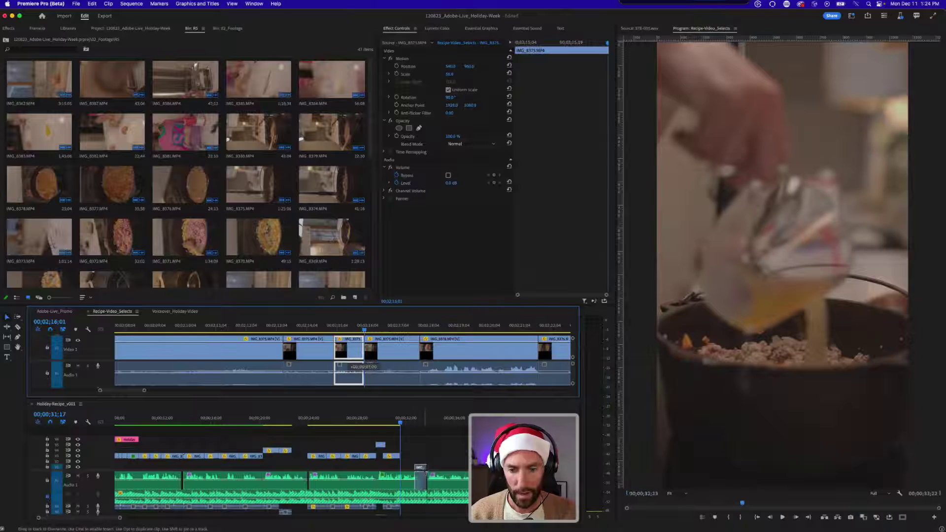
- Save the project and play the recipe from the pepper clip into the stock pour
left_click(400, 427)
left_click_drag(400, 427, 394, 427)
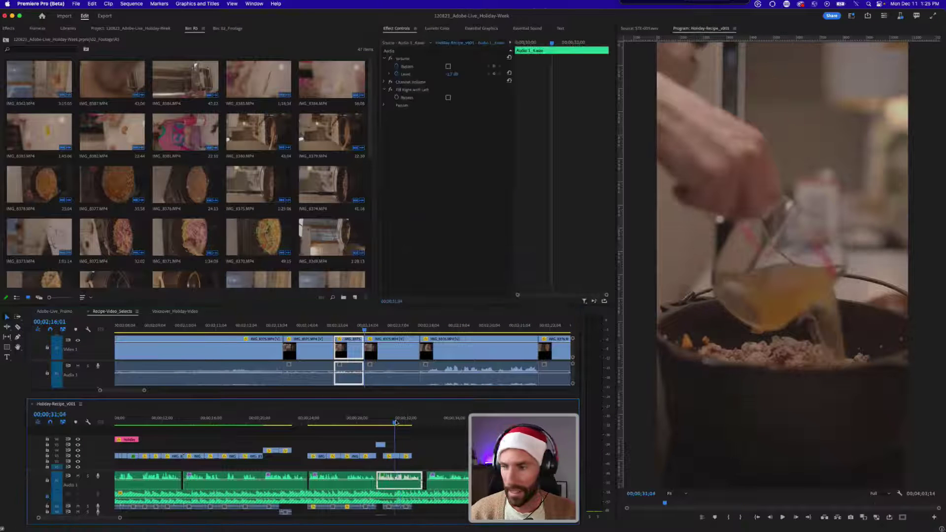
key("super+s")
key("=")
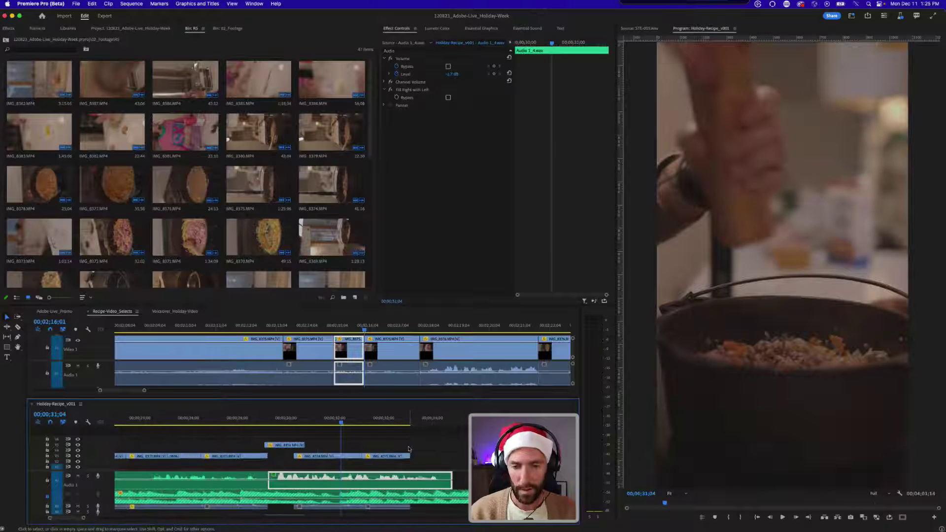
left_click(409, 449)
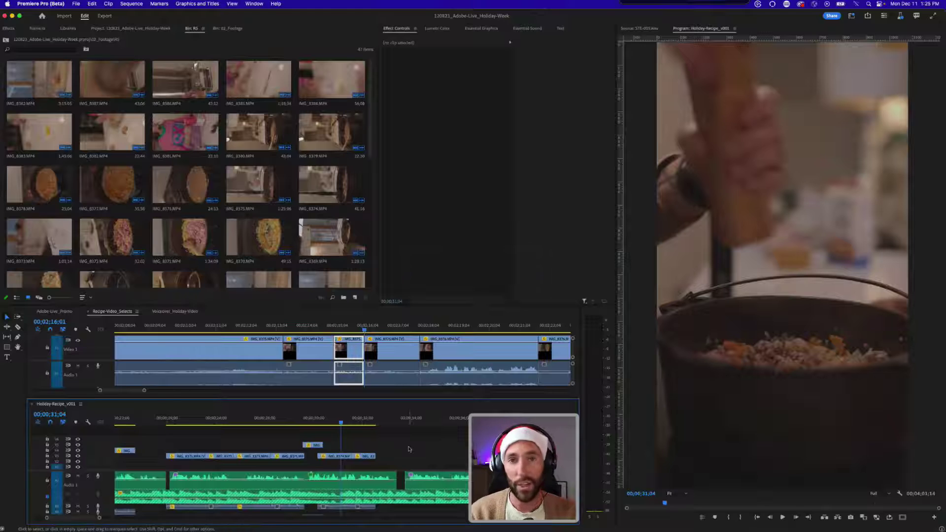
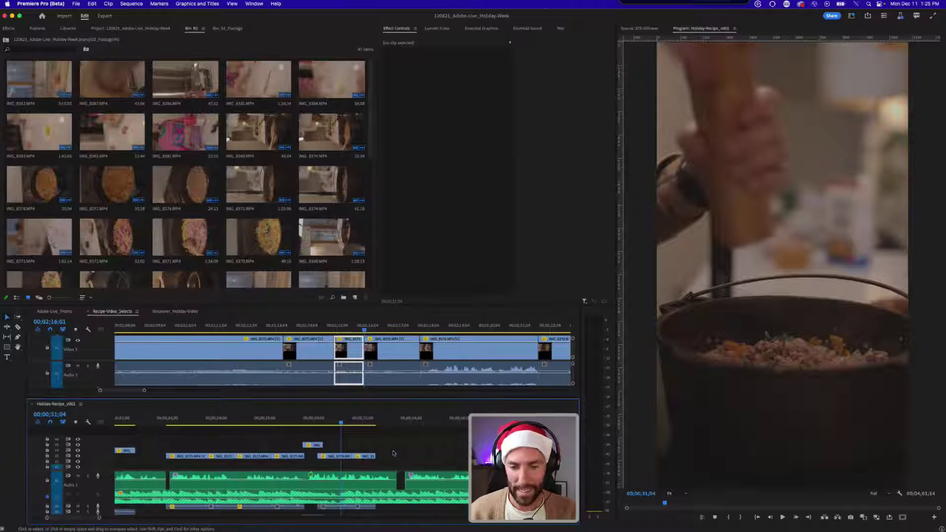
key("super+z")
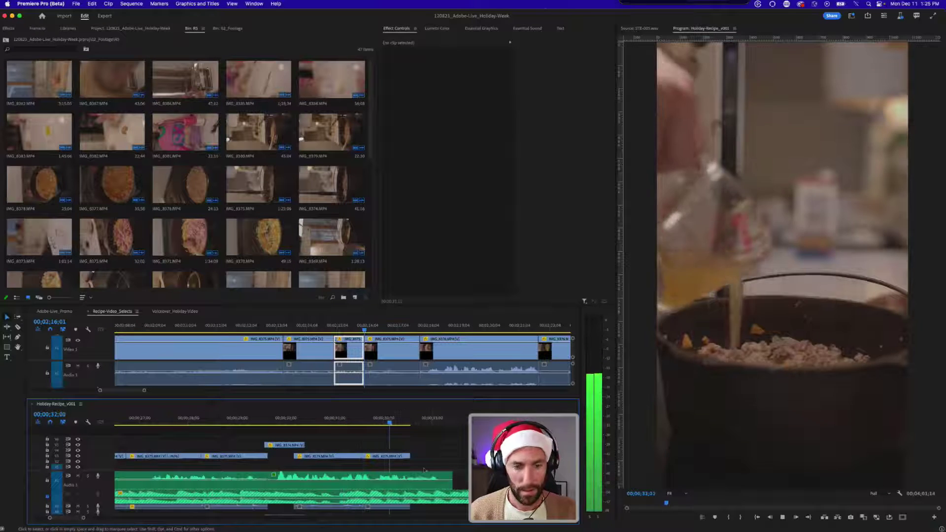
- Scrub the shots following the stock pour in the selects, and listen to the next voiceover section in the recipe
left_click(389, 350)
left_click(415, 327)
left_click_drag(432, 327, 490, 327)
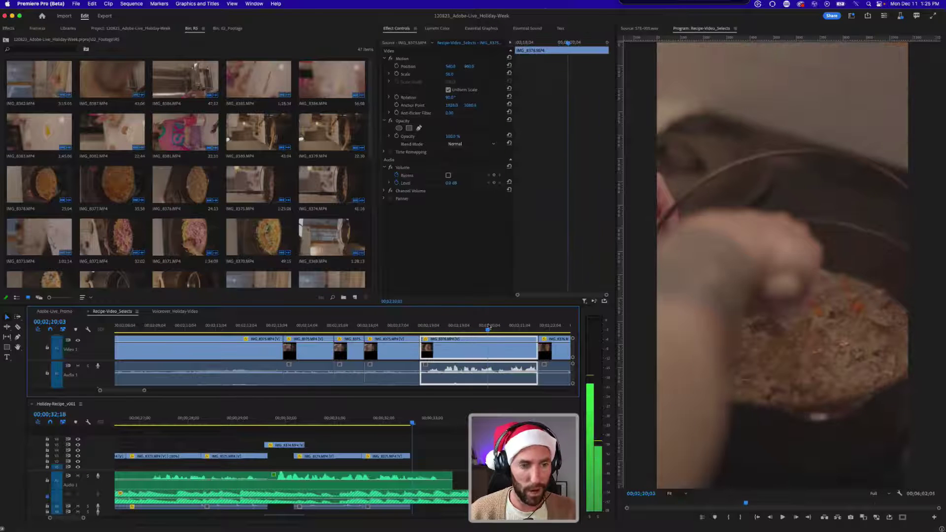
key("minus")
left_click(392, 326)
left_click(431, 439)
key("space")
key("space")
- Lower the audio level of the first stirring clip in the selects, and add only its video to the recipe after the stock pour
left_click(457, 365)
key("Up")
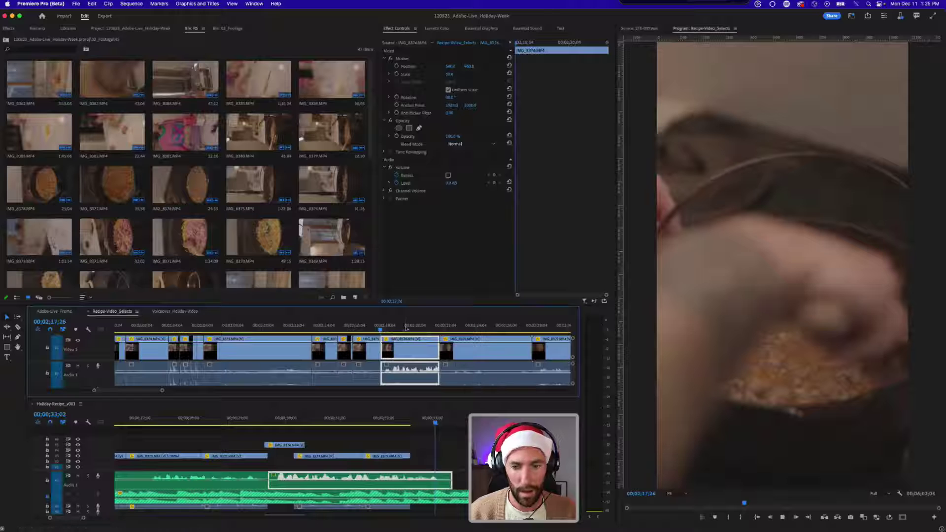
key("space")
key("space")
left_click_drag(416, 373, 417, 389)
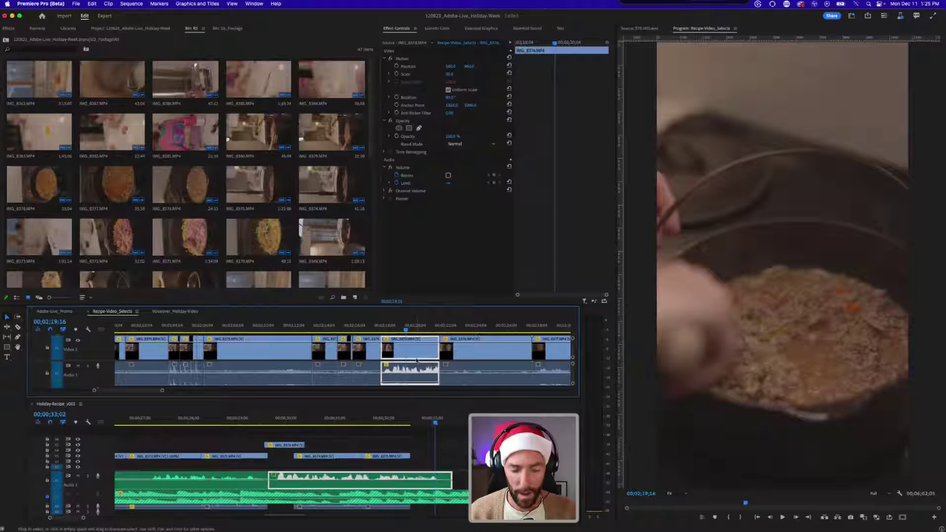
left_click(417, 357, "alt")
mouse_move(435, 438)
left_mouse_down()
mouse_move(433, 468)
mouse_move(433, 446)
mouse_move(445, 446)
left_mouse_up()
- Save the project and play the recipe from the stock pour through the stirring clip
left_click(399, 419)
key("space")
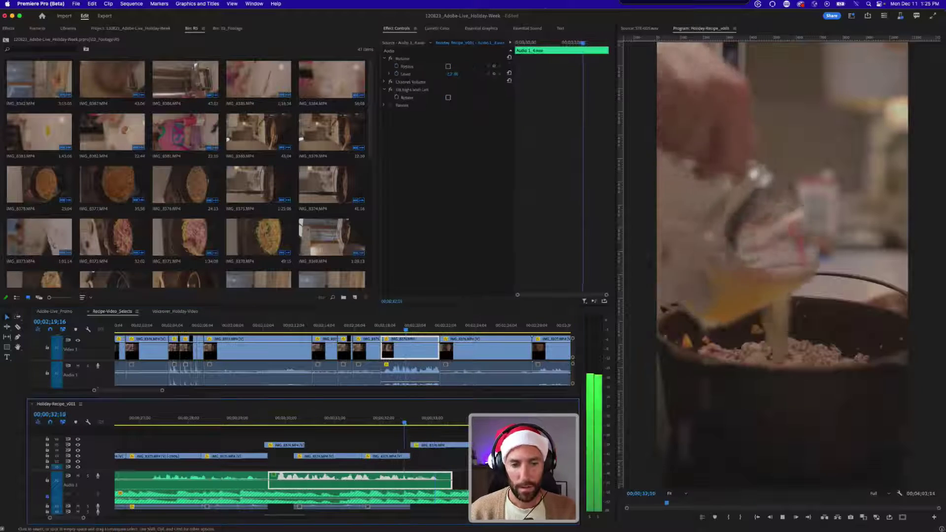
key("space")
key("minus")
key("super+s")
key("super+shift+a")
key("space")
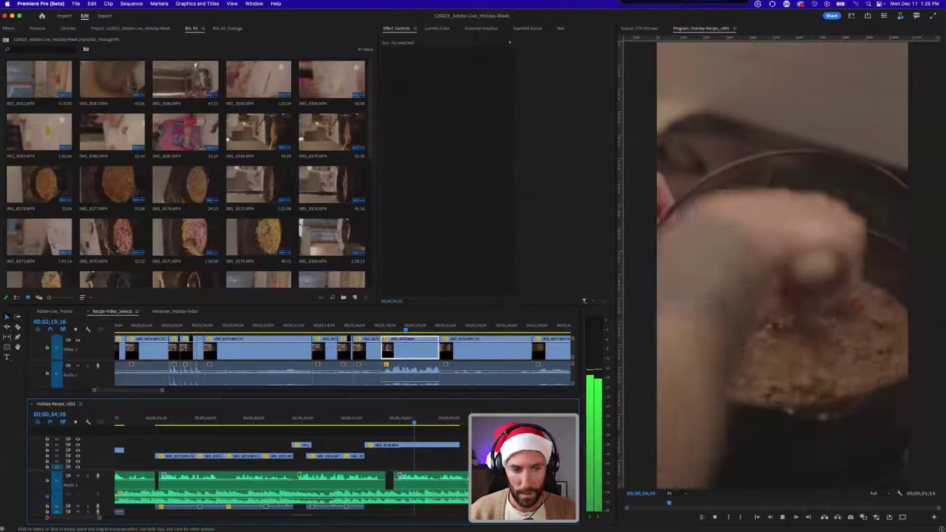
- Trim the end of the stirring clip in the recipe back to about 00;00;35;00 and save the project
key("space")
left_click_drag(458, 445, 417, 445)
left_click(456, 456)
key("Up")
key("super+s")
left_click(456, 456)
- Listen to the voiceover past the end of the trimmed stirring clip up to 00;00;37;12
key("minus")
key("minus")
key("minus")
key("equal")
key("equal")
key("equal")
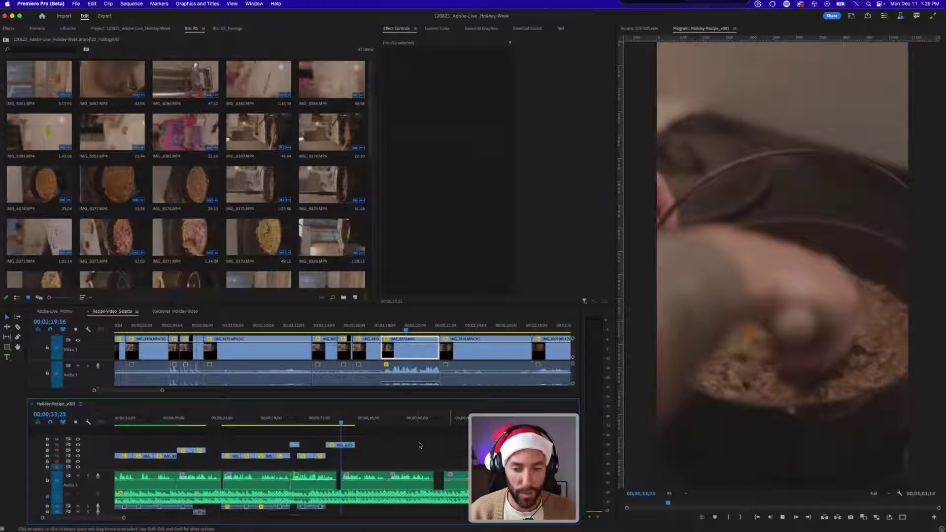
key("space")
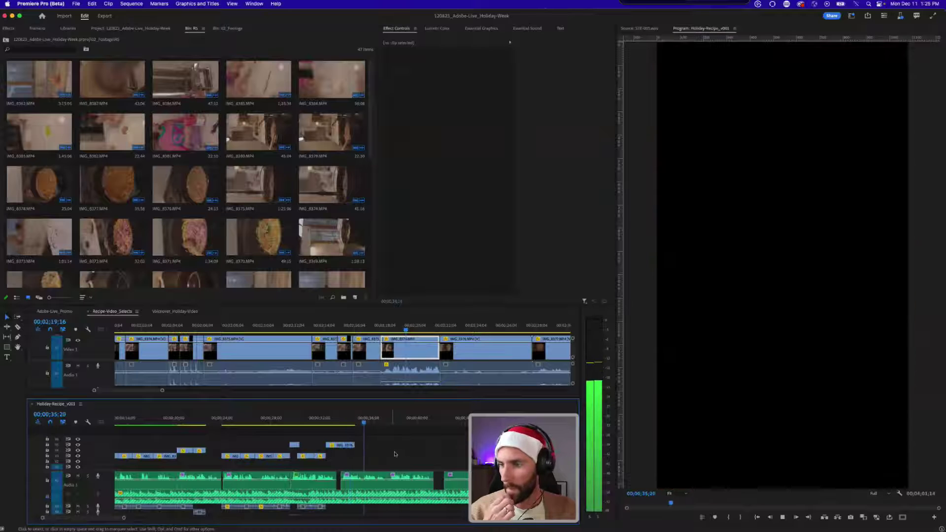
scroll(400, 454, "right", 2)
key("space")
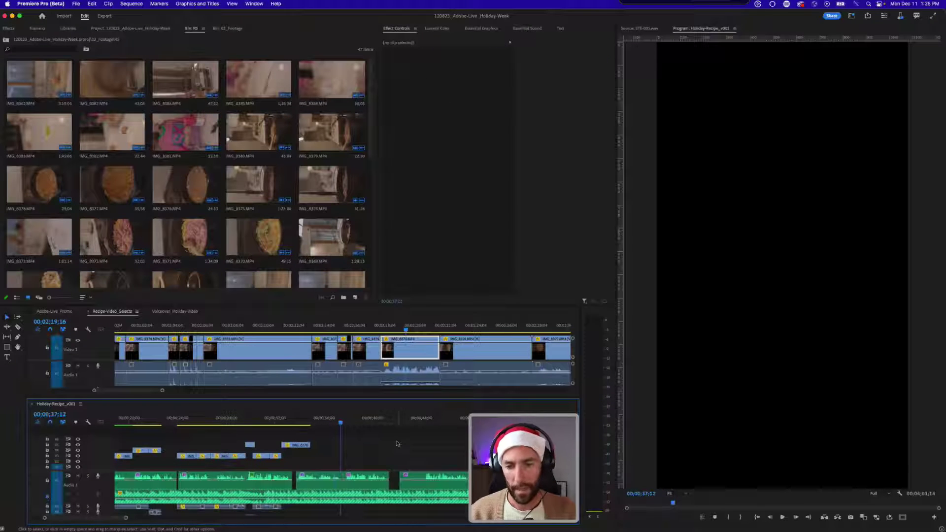
- Scan the later pot and stirring shots in the selects up to 00;02;43;13 for the next moment
left_click(400, 329)
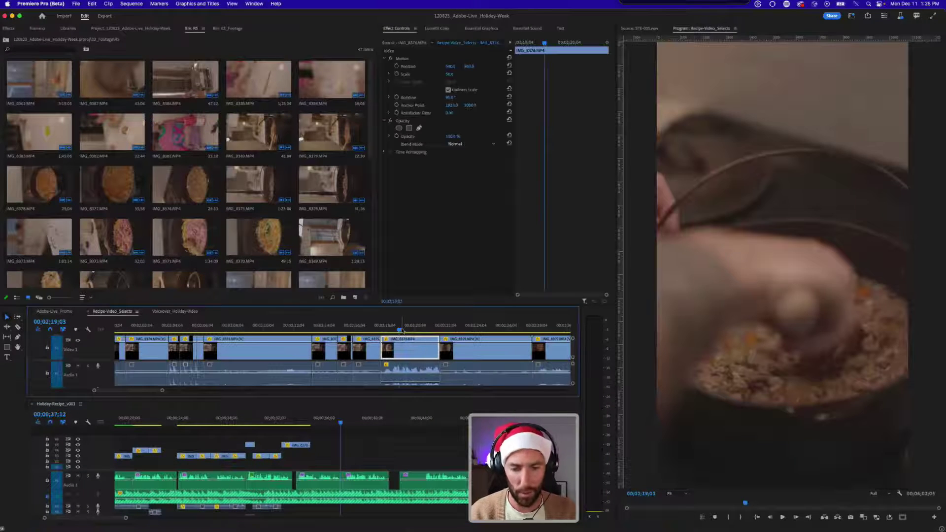
key("Down")
key("=")
key("space")
left_click_drag(419, 329, 507, 329)
scroll(492, 330, "right", 2)
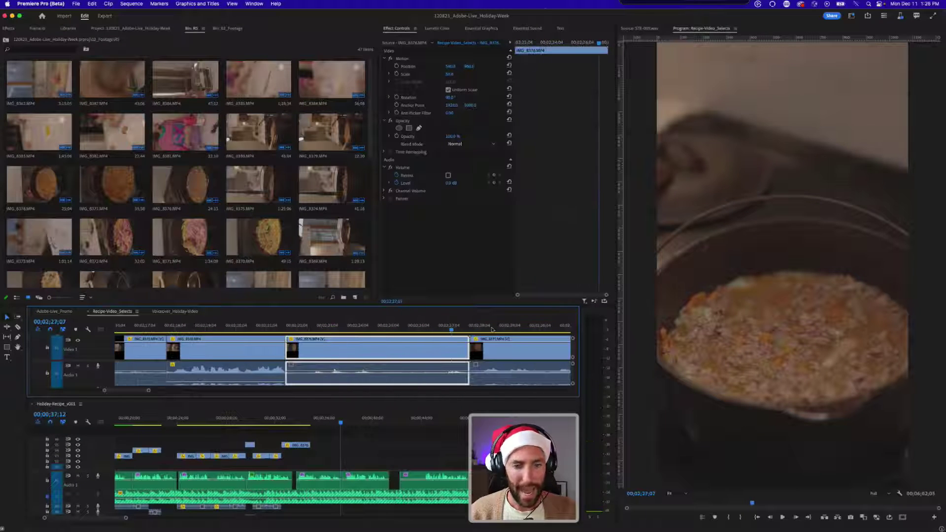
left_click(521, 329)
key("minus")
left_click_drag(430, 332, 509, 328)
key("minus")
left_click_drag(426, 329, 492, 319)
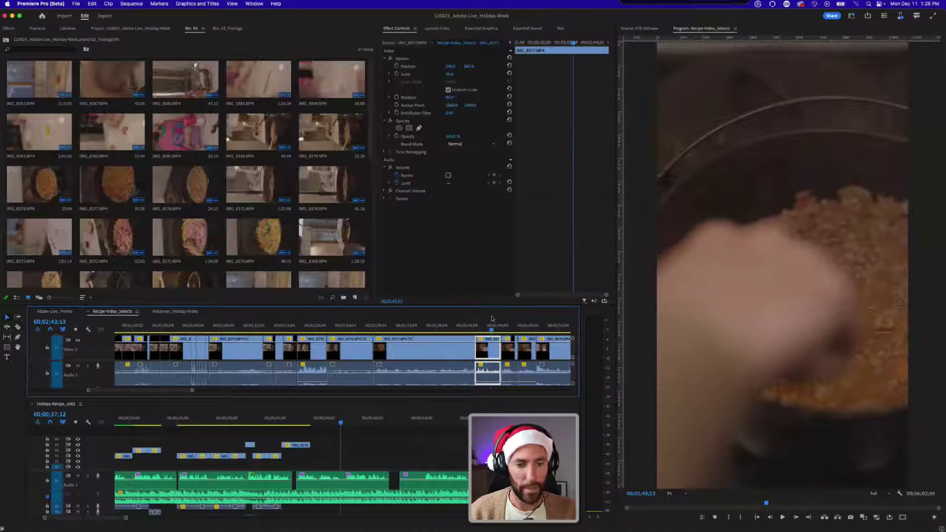
- Add the selects clip at 00;02;43;13 after the first stirring clip, trim its end to about 00;00;37;13, and save the project
left_click_drag(486, 367, 321, 446)
left_click_drag(309, 418, 300, 418)
key("space")
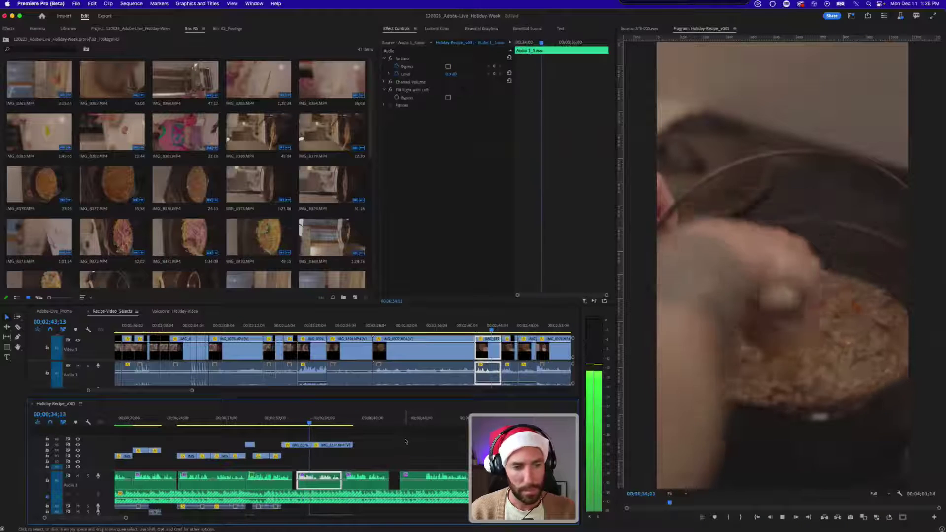
key("space")
left_click_drag(351, 445, 340, 445)
key("super+s")
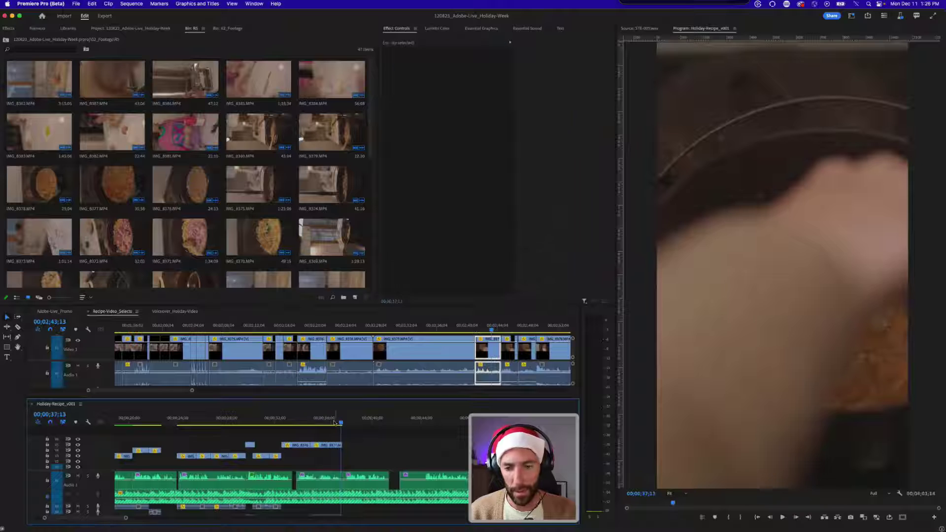
- Save the project again and listen to the voiceover from 00;00;36;23 to 00;00;41;03
left_click(334, 422)
key("minus")
key("super+s")
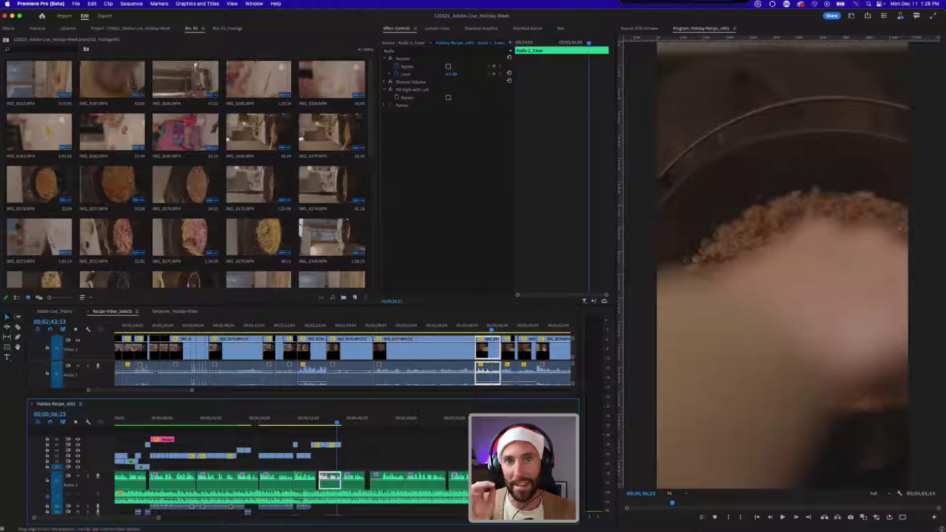
left_click(372, 454)
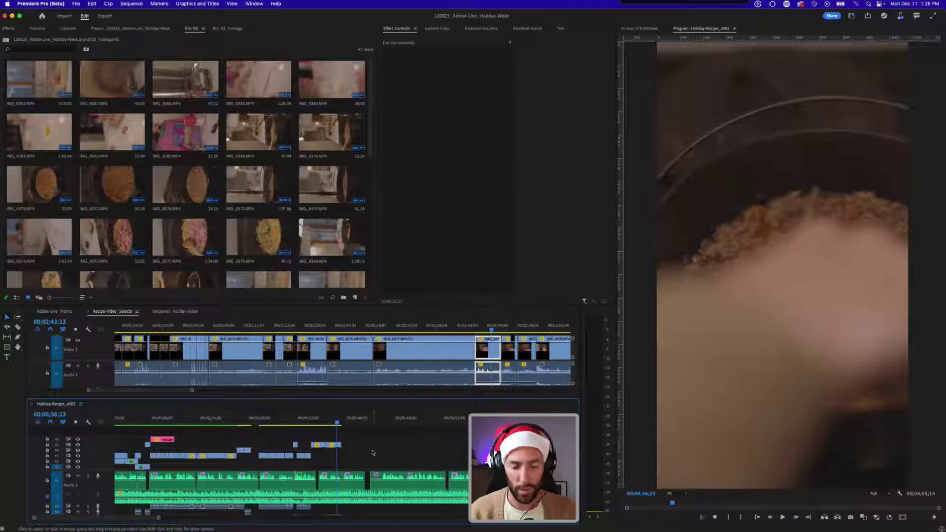
key("=")
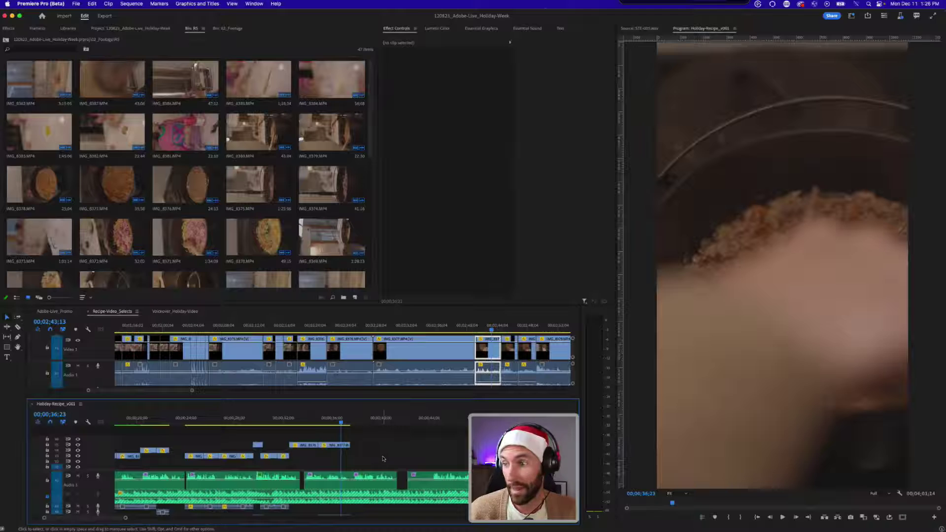
key("space")
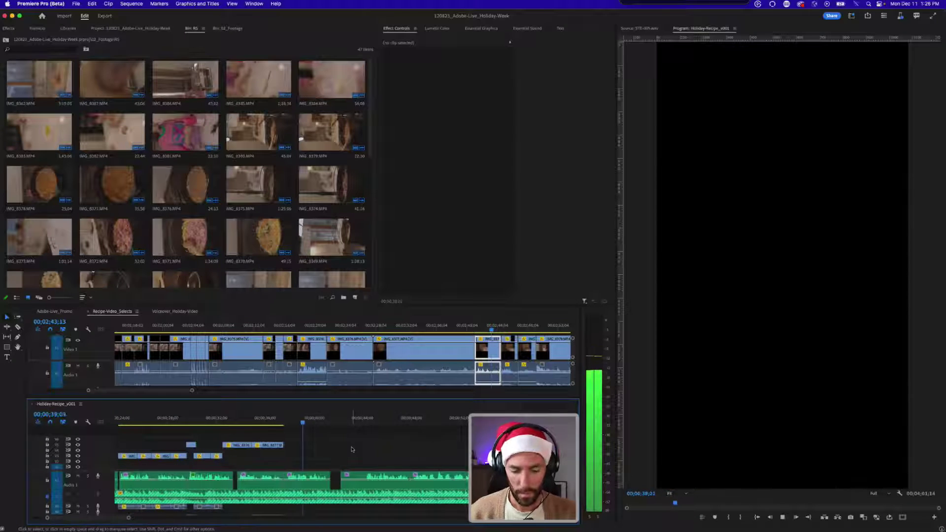
key("space")
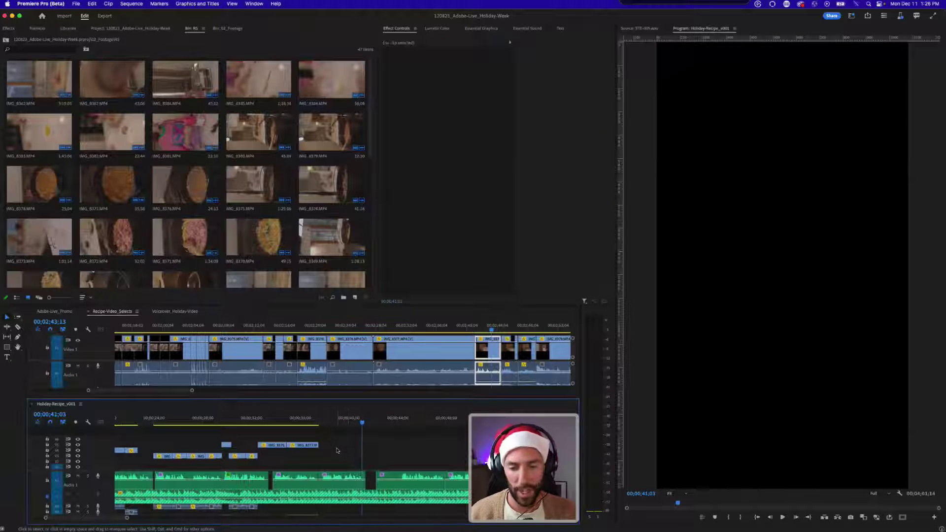
- Delete the voiceover section after the second stirring clip and move all remaining voiceover sections earlier to tighten the gap
left_click(345, 478)
key("Delete")
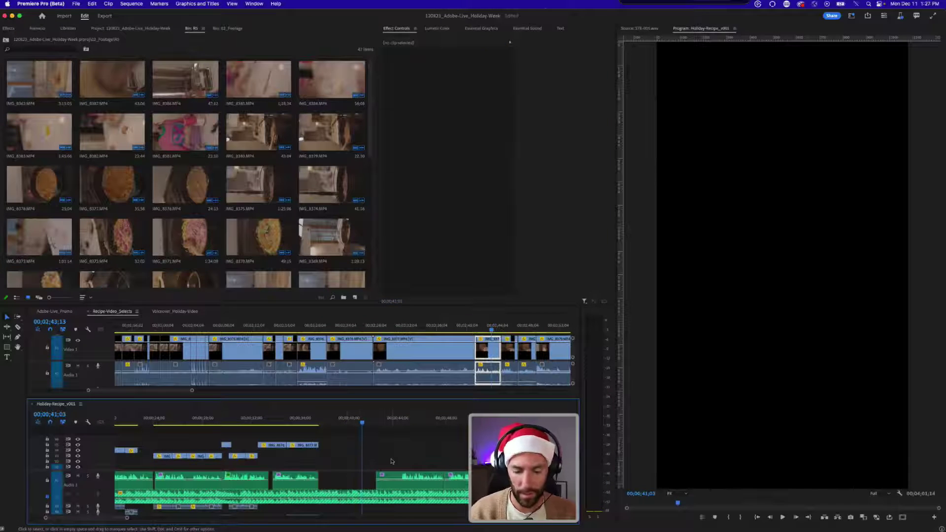
key("minus")
key("minus")
left_click_drag(394, 479, 253, 477)
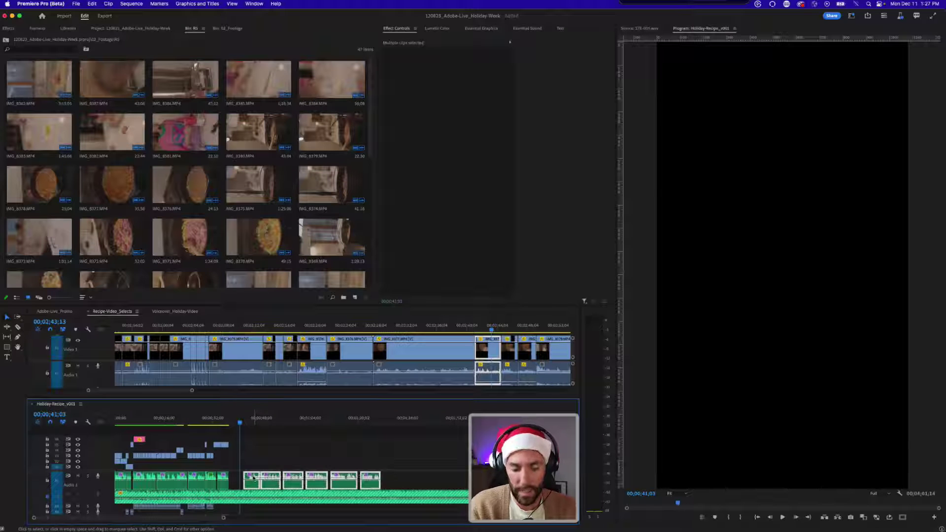
key("equal")
key("equal")
left_click_drag(364, 483, 316, 475)
left_click(316, 463)
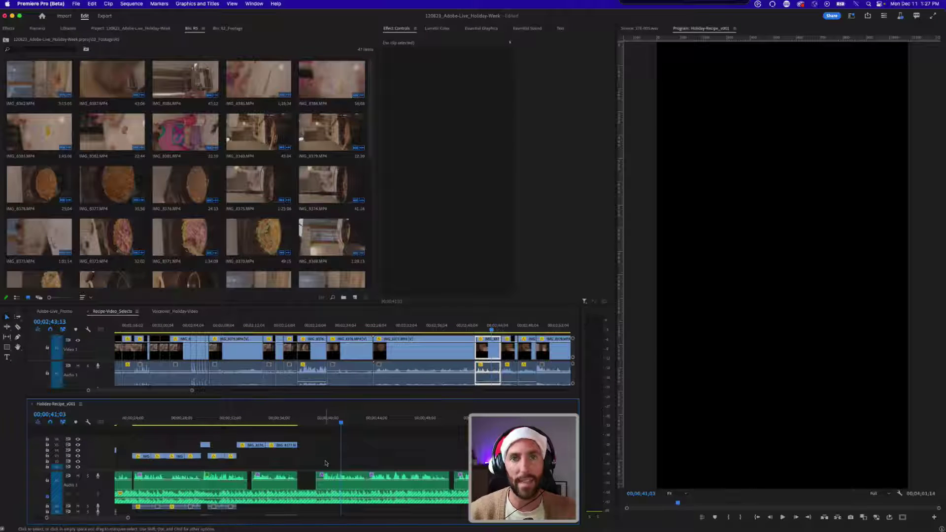
key("minus")
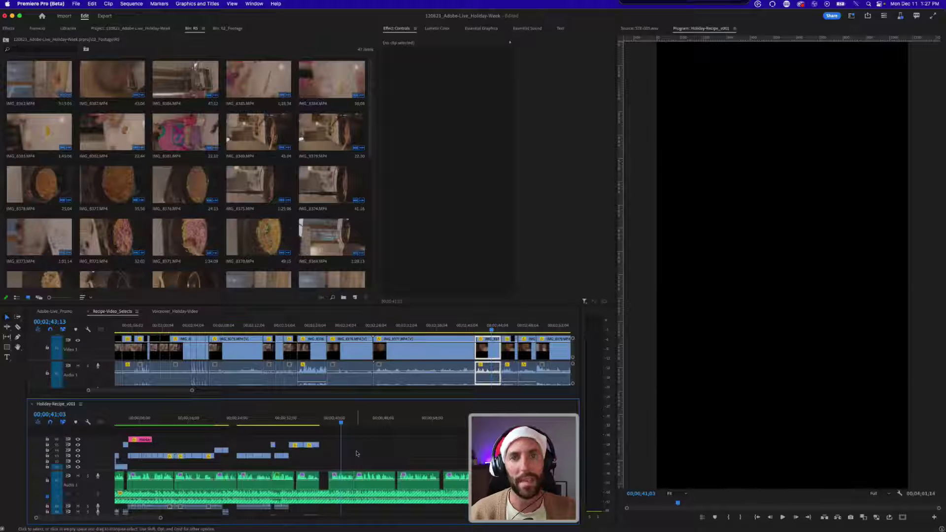
key("minus")
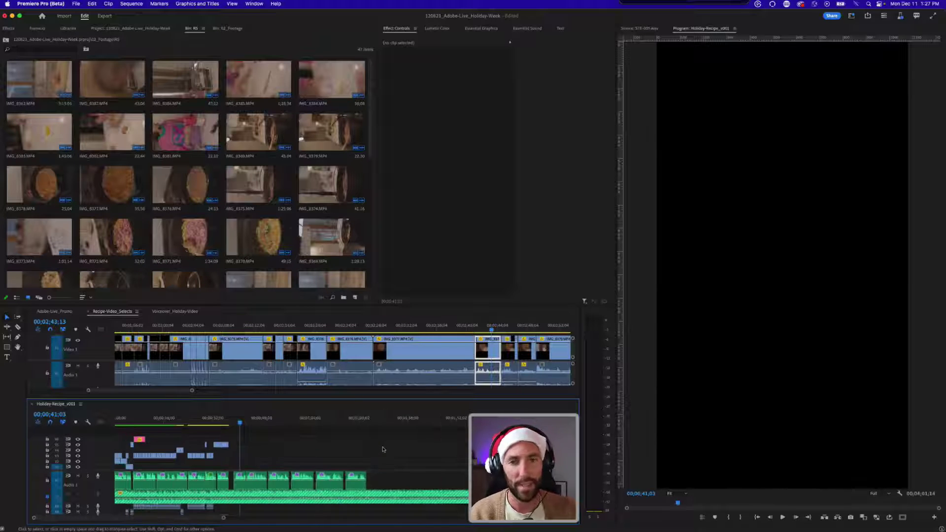
key("equal")
key("minus")
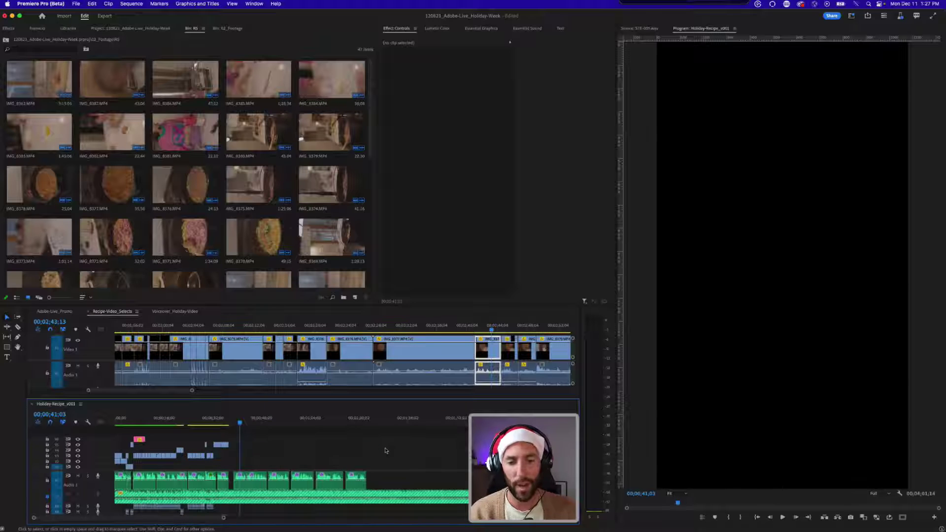
- Shift all remaining voiceover sections earlier so they butt against the section under the second stirring clip
key("equal")
key("minus")
left_click_drag(397, 478, 244, 485)
key("equal")
key("equal")
key("equal")
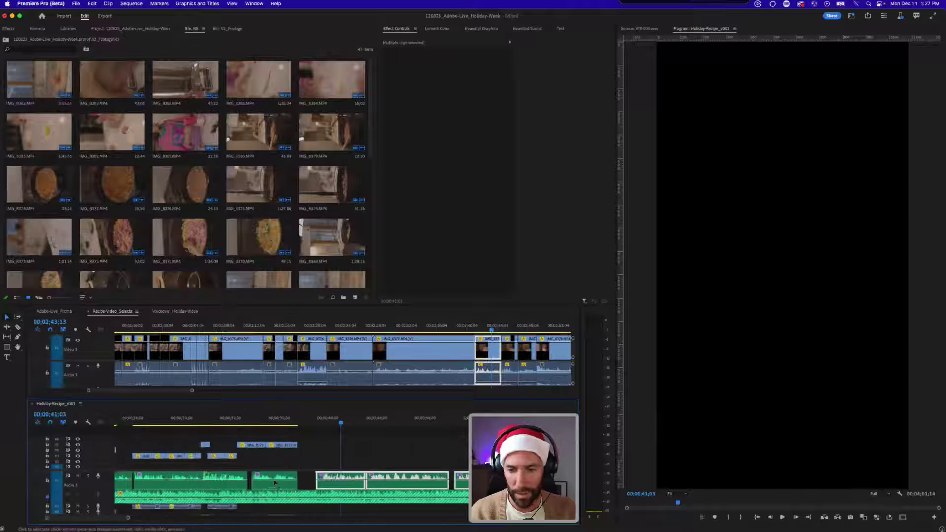
left_click(300, 459)
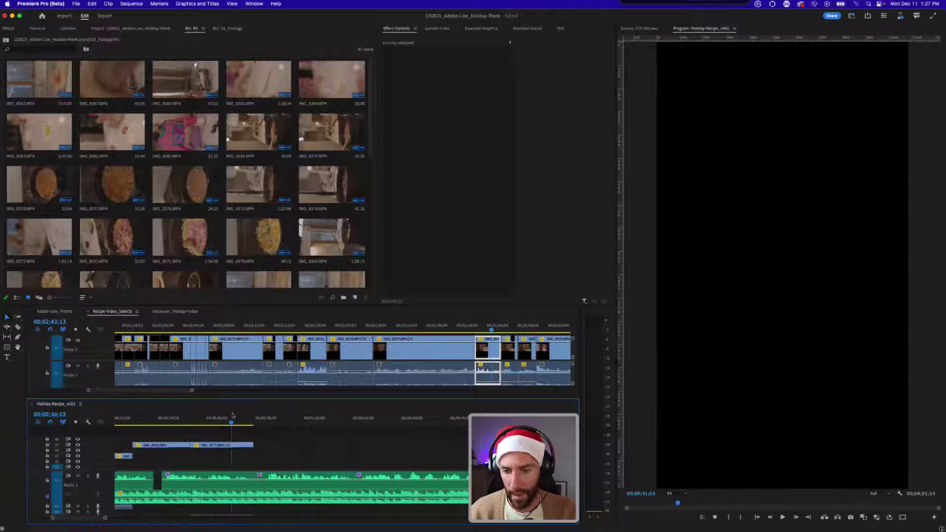
- Play back the closed voiceover join from about 00;00;36;15 and save the project
left_click(232, 418)
key("space")
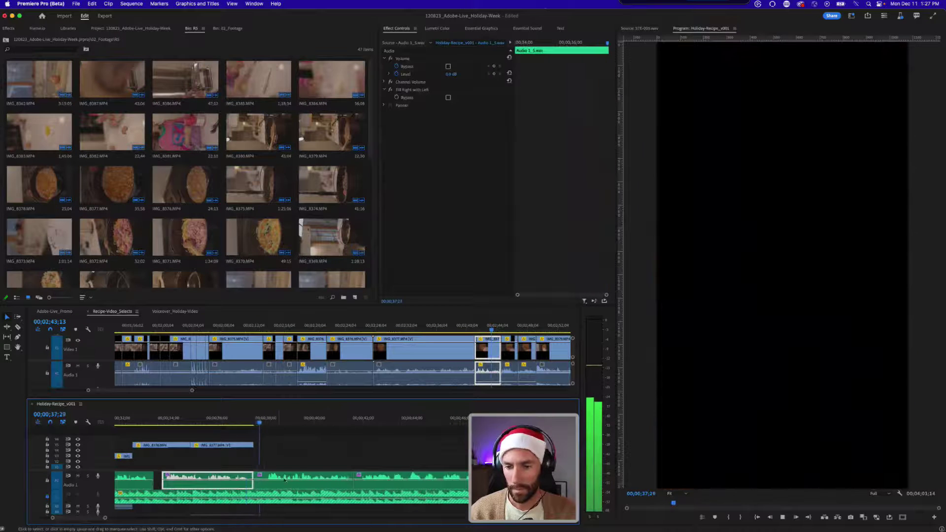
left_click(261, 470)
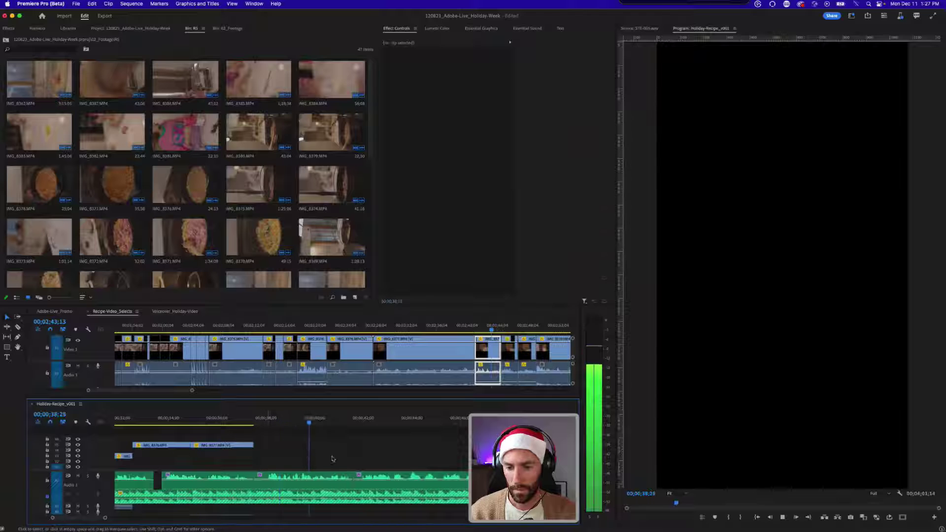
key("space")
key("super+s")
left_click(348, 459)
key("minus")
key("minus")
key("minus")
key("minus")
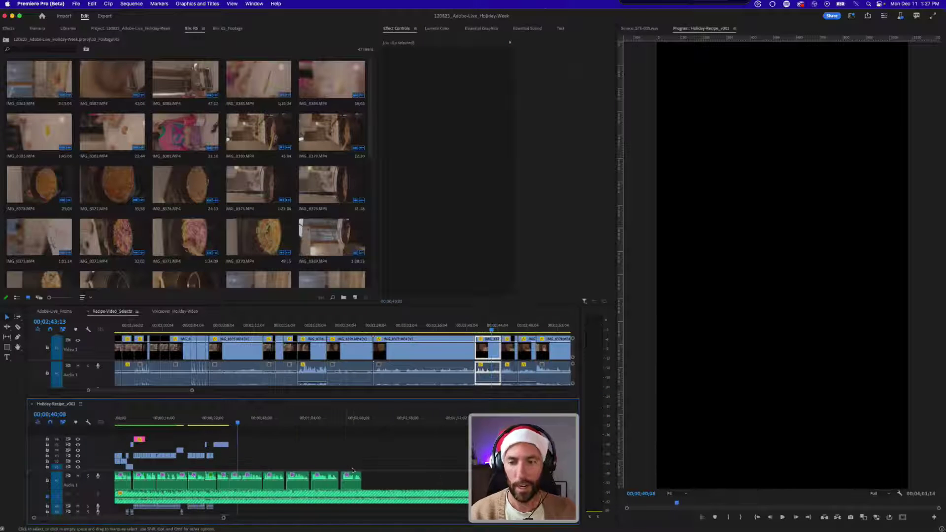
- Scan the selects from 00;02;43;12 to 00;03;12;06 and review the pot shot around 00;03;01;03 for the next moment
left_click(492, 332)
key("minus")
key("equal")
key("equal")
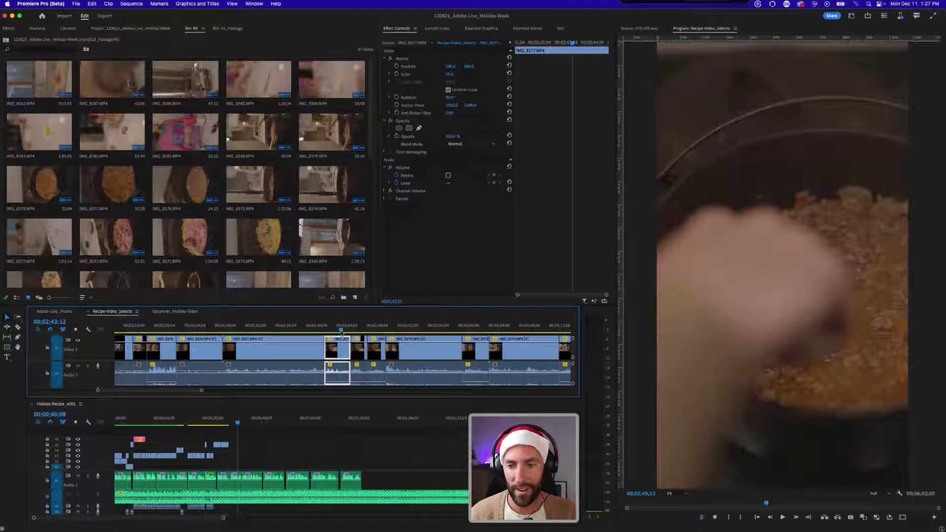
key("Down")
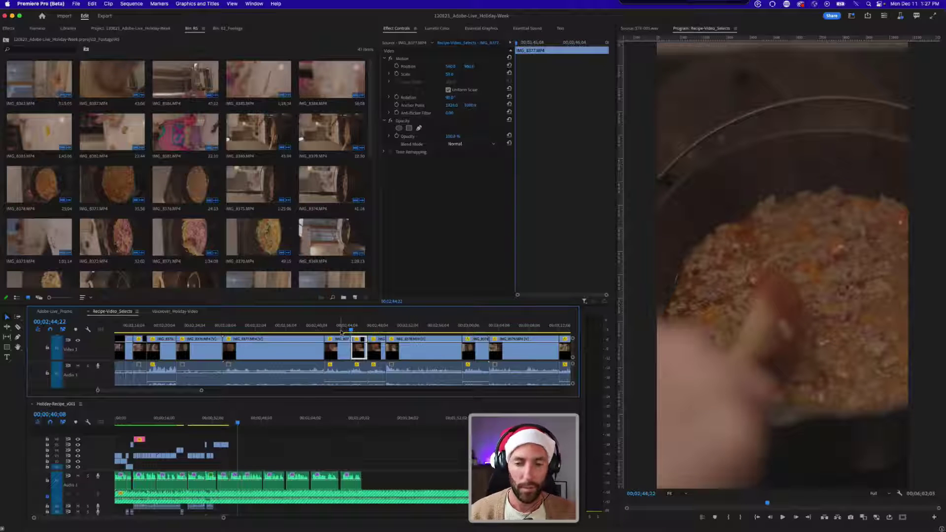
key("Down")
key("minus")
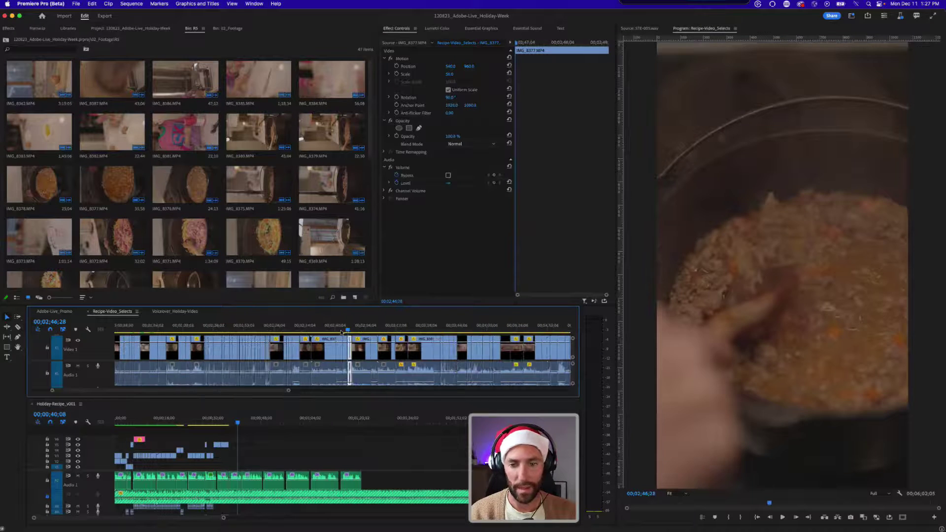
key("Down")
key("Down")
key("Down")
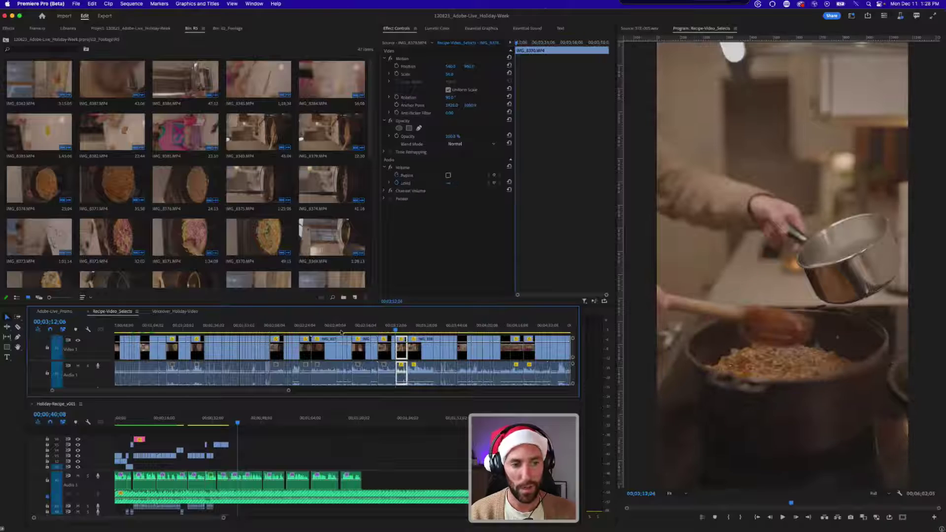
key("equal")
key("j")
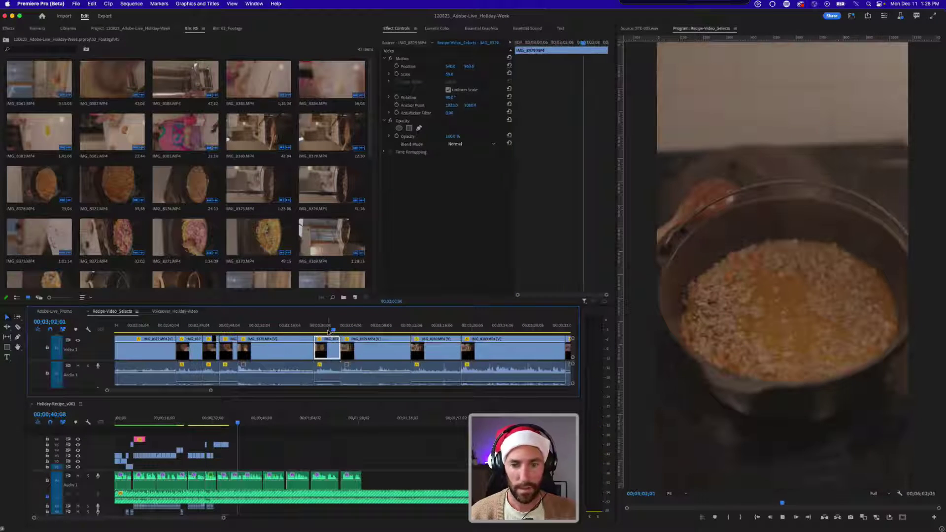
key("l")
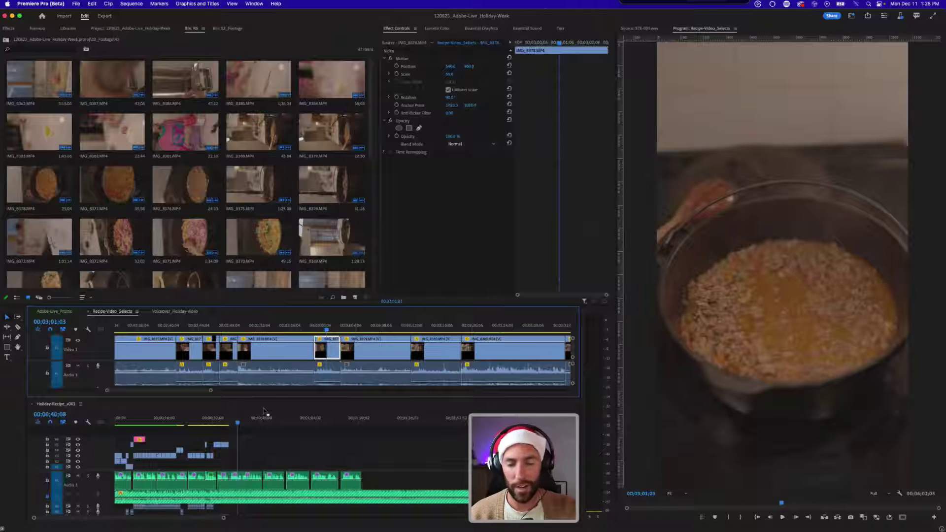
- Scan the selects from the pouring shot at 00;03;12;06 through the flour shots to the egg shot at 00;03;36;19
left_click(415, 328)
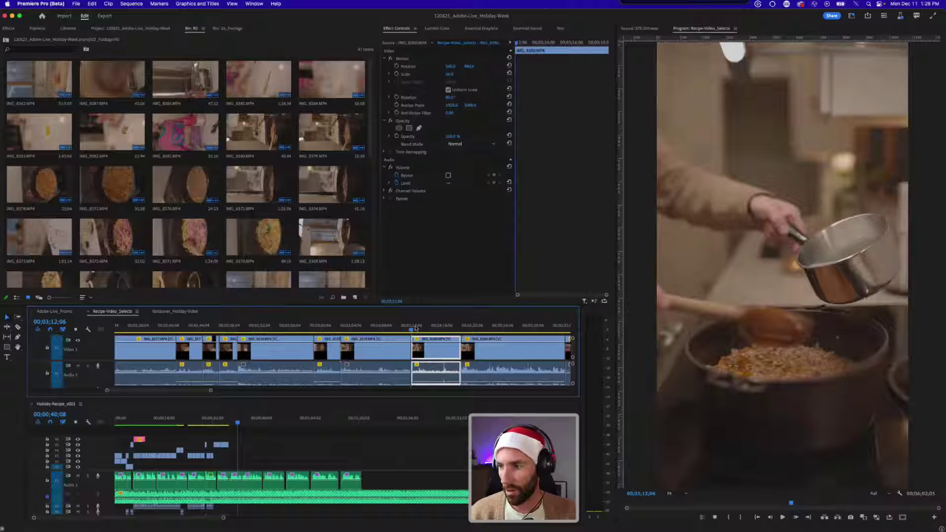
key("Down")
key("Down")
key("Down")
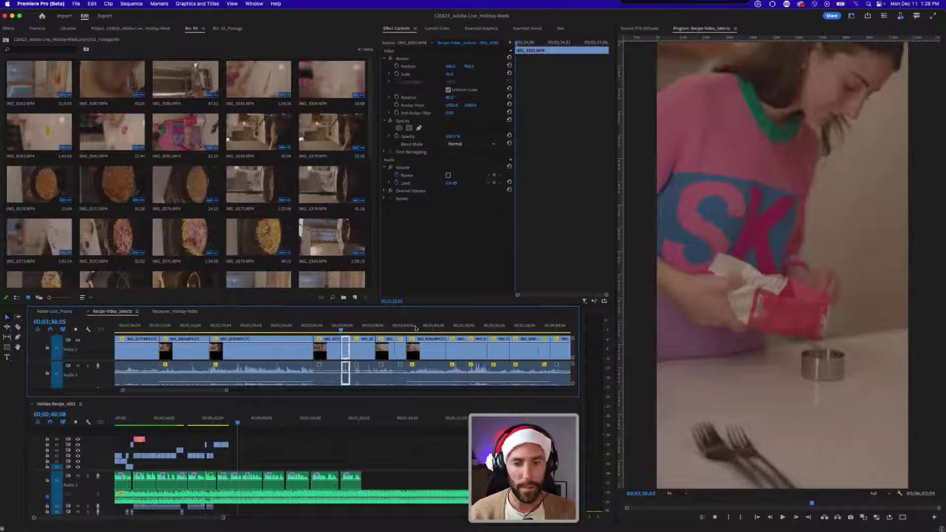
key("Up")
key("Up")
key("=")
key("=")
key("space")
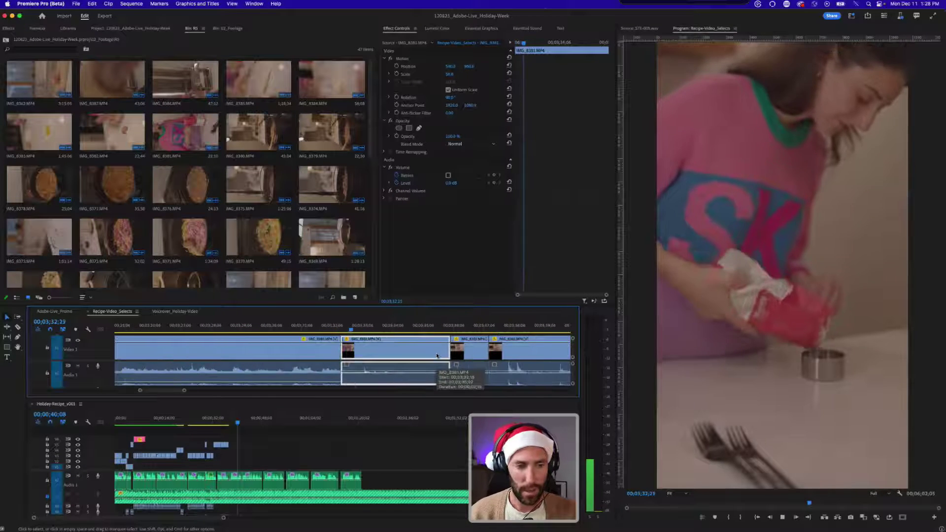
left_click(374, 329)
left_click_drag(374, 329, 426, 329)
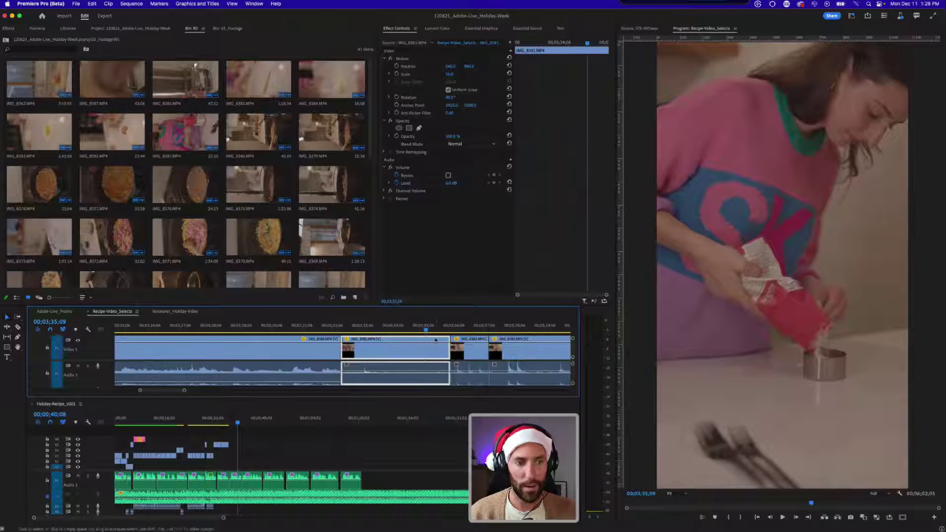
scroll(435, 338, "right", 3)
left_click(362, 329)
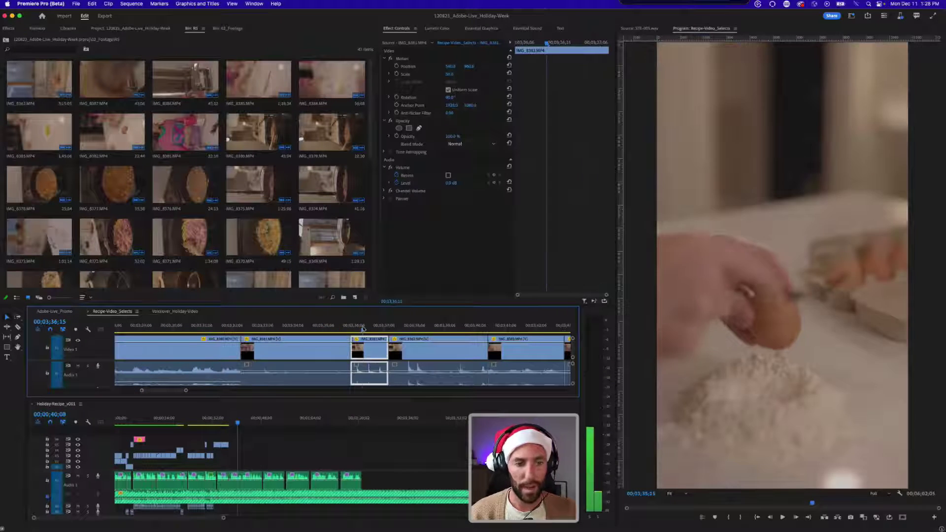
mouse_move(362, 330)
left_mouse_down()
mouse_move(347, 329)
mouse_move(453, 318)
mouse_move(463, 327)
mouse_move(367, 331)
left_mouse_up()
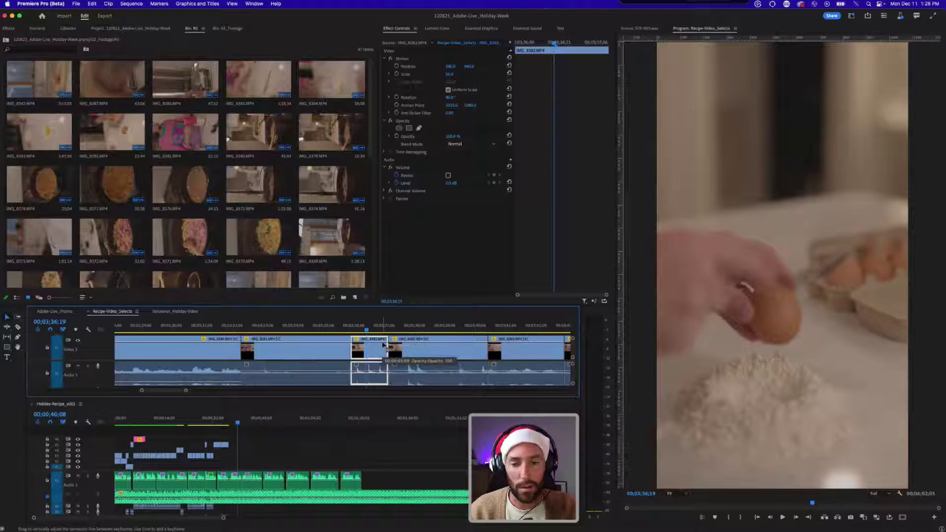
- Add the selects egg clip at 00;03;36;19 to the recipe sequence at 00;00;37;16, after the second stirring clip, and save the project
left_click_drag(376, 354, 237, 451)
key("=")
key("=")
key("=")
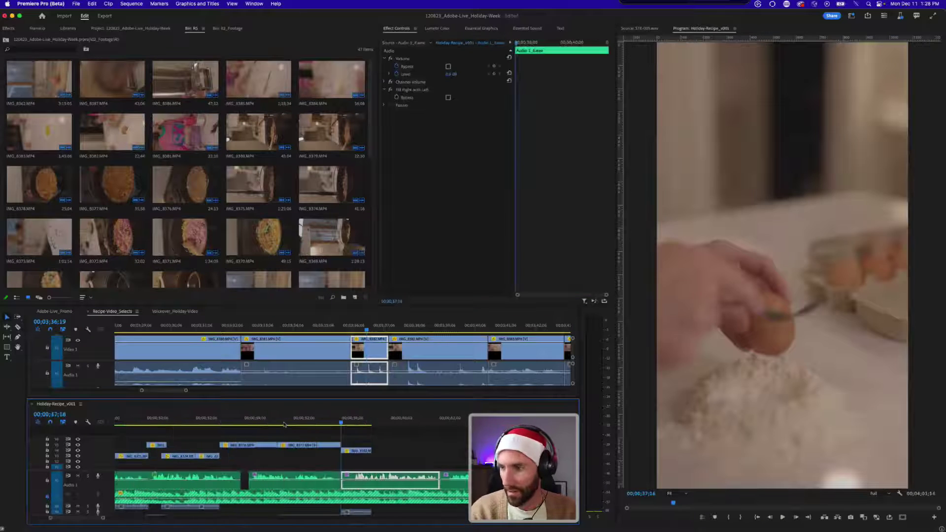
key("super+s")
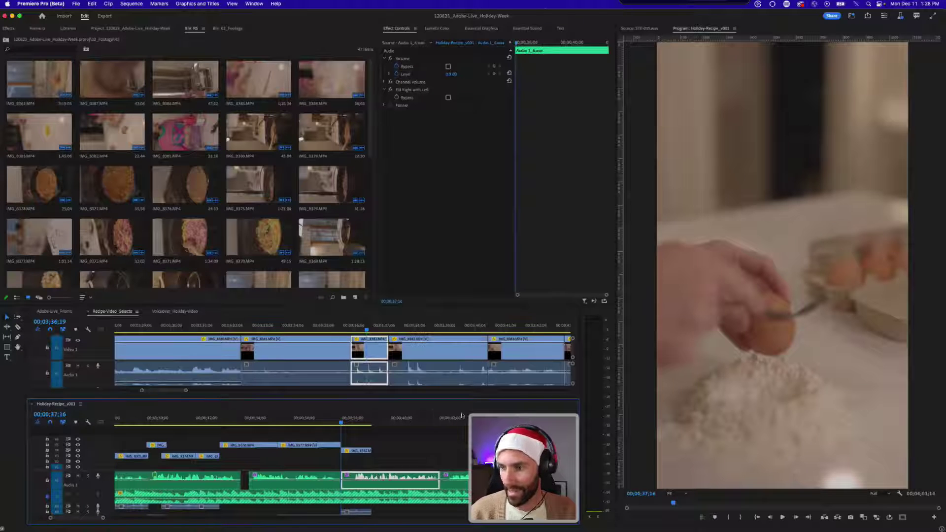
- Play the end of the second stirring clip and the egg clip against the voiceover up to 00;00;39;05
left_click(378, 451)
key("=")
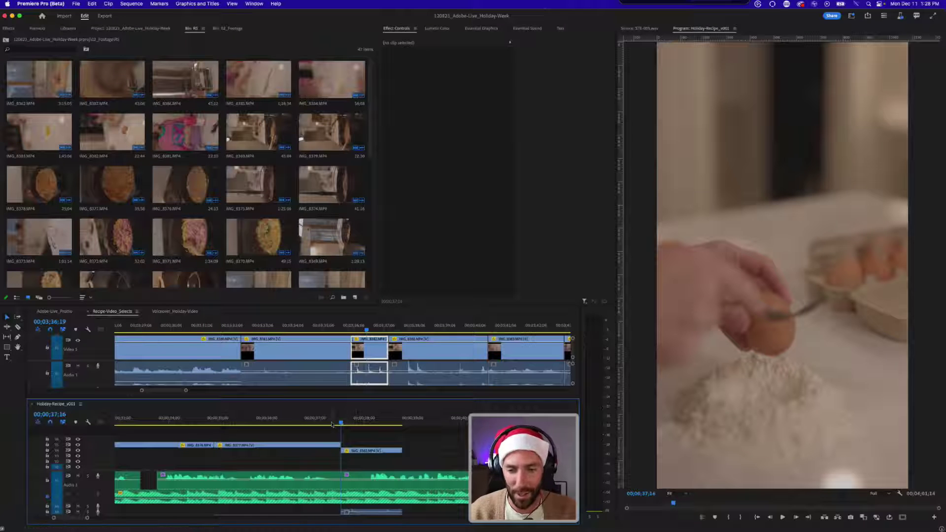
left_click(326, 481)
key("space")
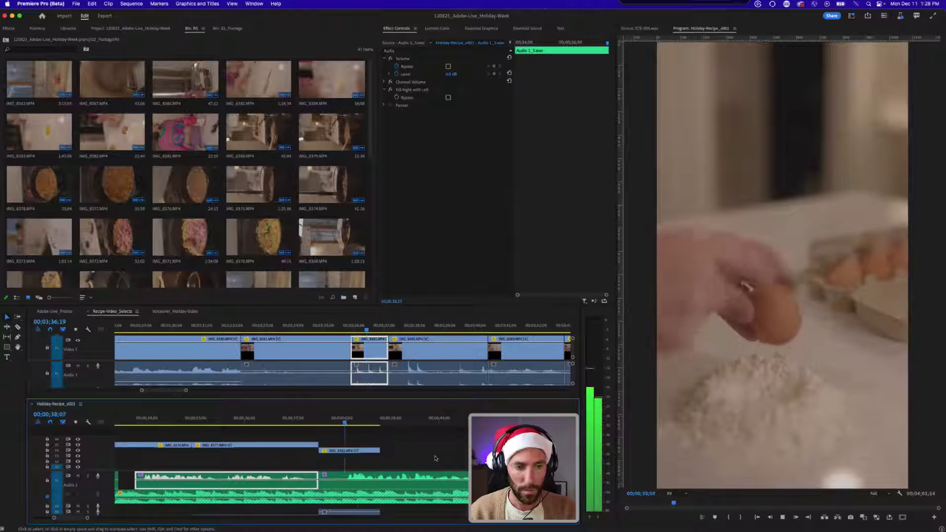
key("space")
key("minus")
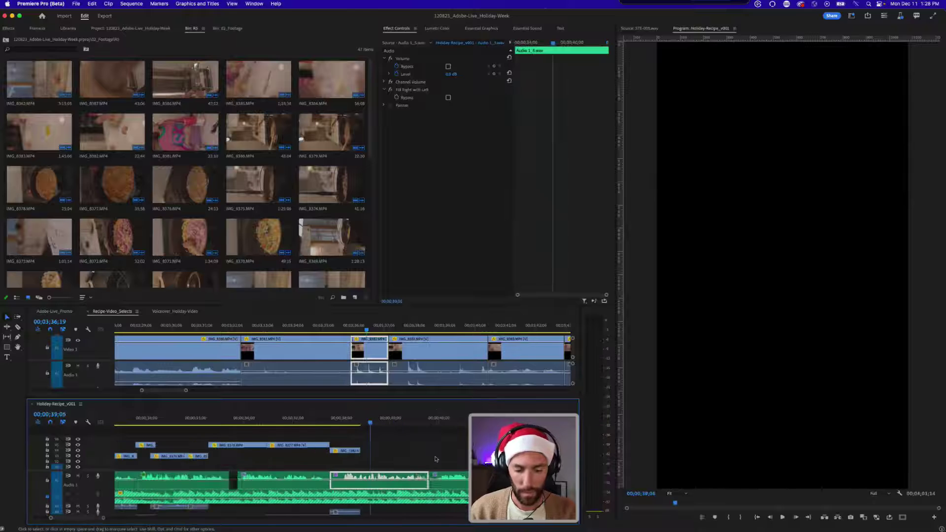
- Adjust the egg clip's end against the voiceover, set it to 00;00;38;27, and save the project
left_click(408, 446)
left_click_drag(360, 451, 370, 452)
key("Up")
key("space")
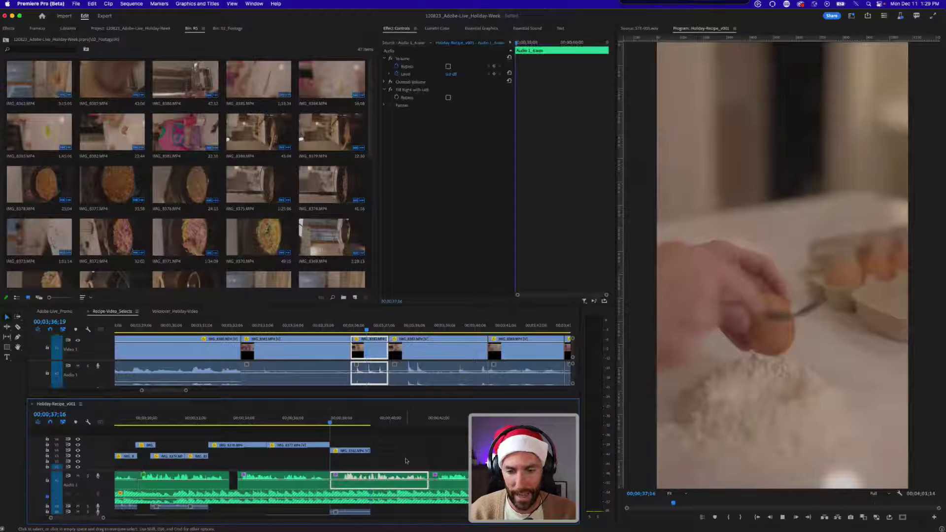
left_click(390, 456)
key("space")
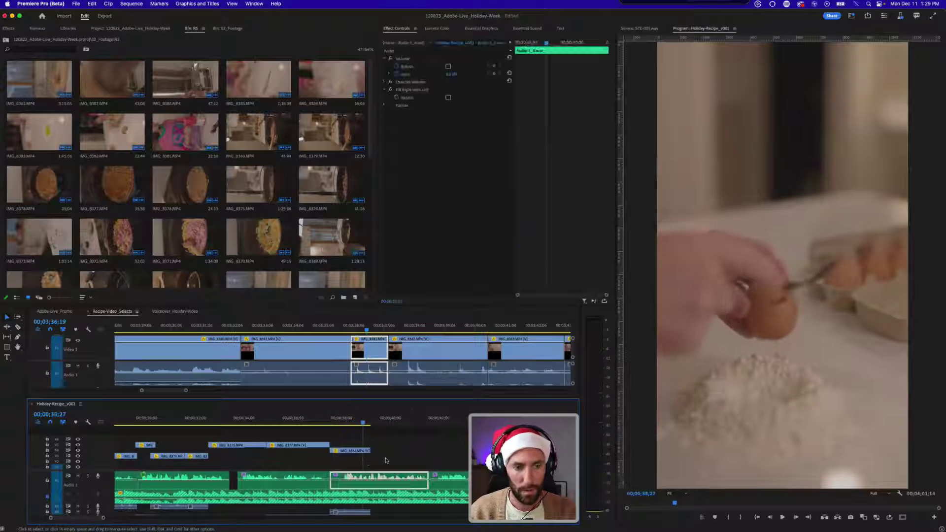
left_click_drag(370, 451, 363, 451)
left_click(386, 449)
key("super+s")
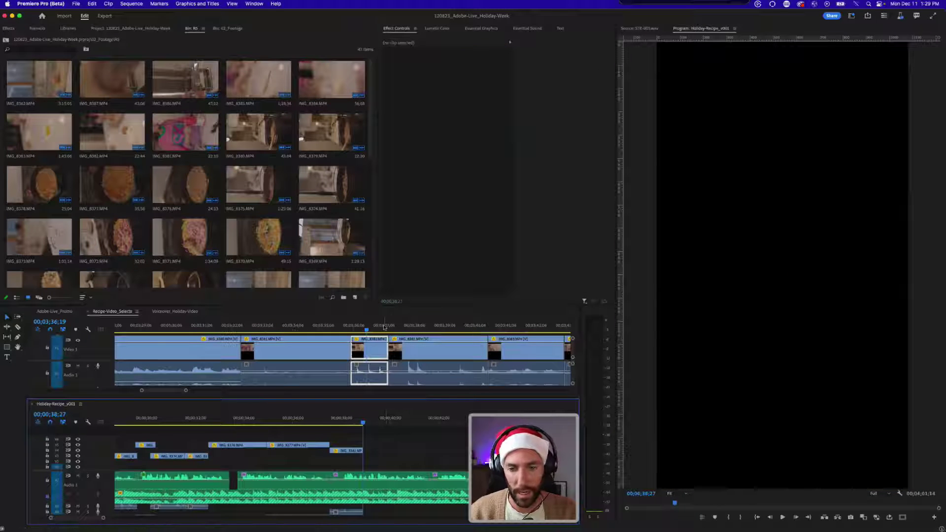
- Review the following egg-cracking clip in the selects and split it at 00;03;38;13 and 00;03;39;25
left_click(416, 354)
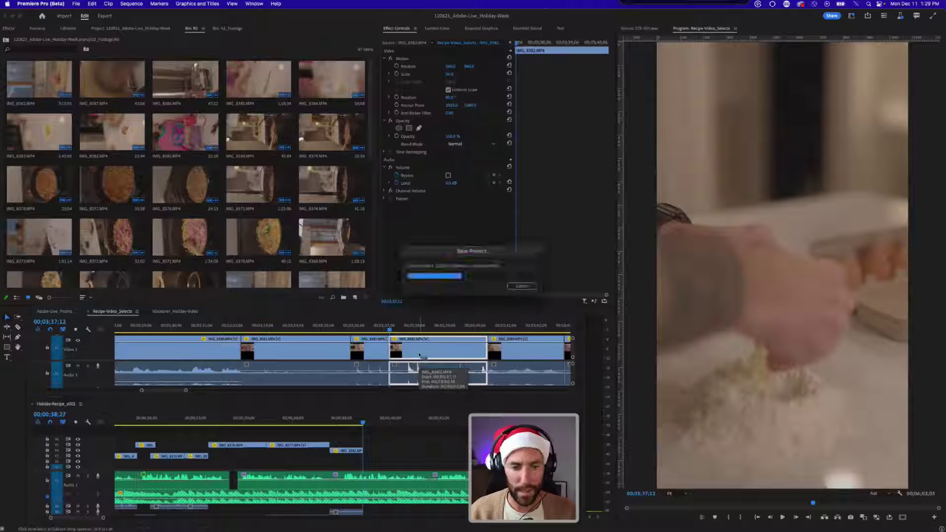
key("space")
key("space")
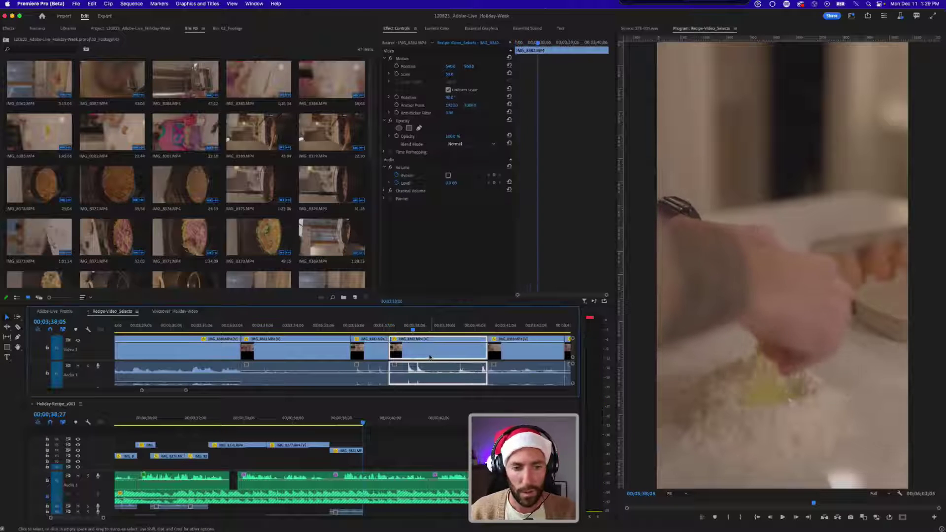
key("space")
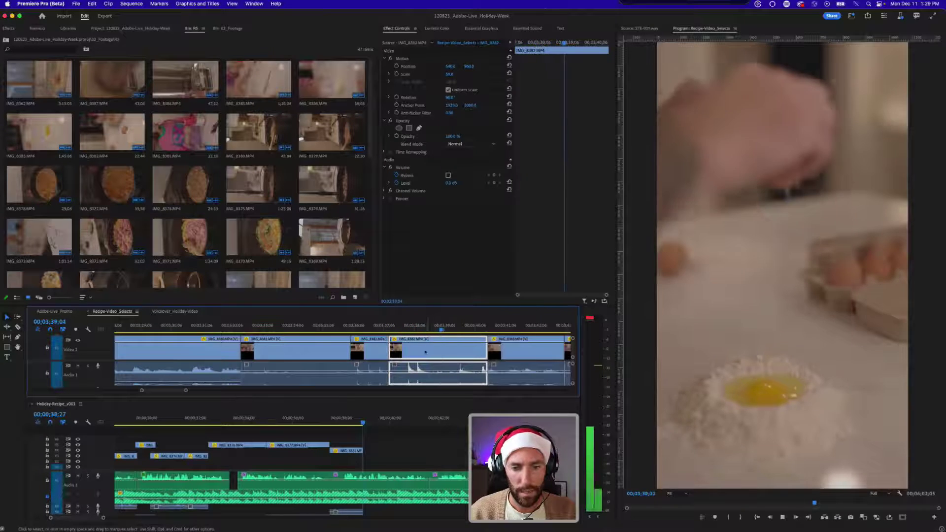
left_click(422, 326)
key("super+k")
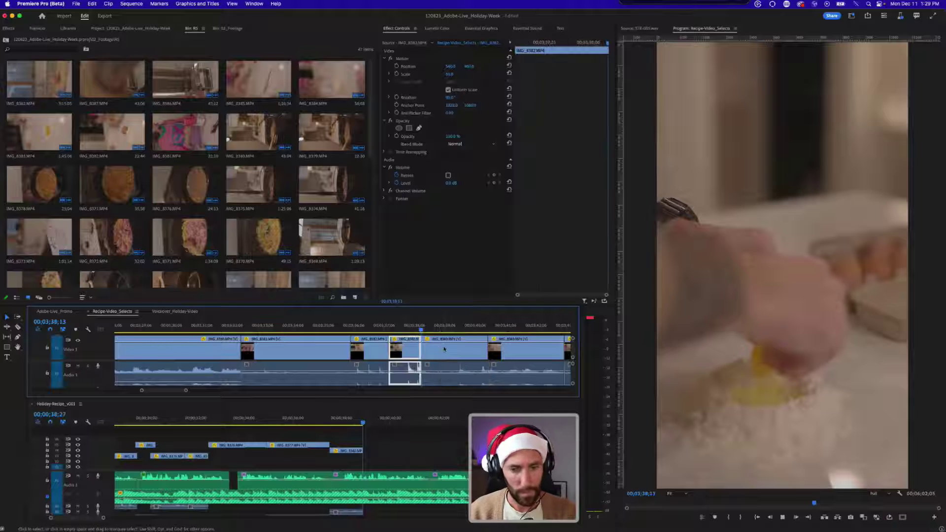
key("space")
key("space")
key("super+k")
- Add the cut-out egg-cracking piece directly after the first egg clip at 00;00;38;27, save the project, and play the transition
left_click_drag(445, 352, 383, 450)
key("super+s")
left_click(356, 427)
key("space")
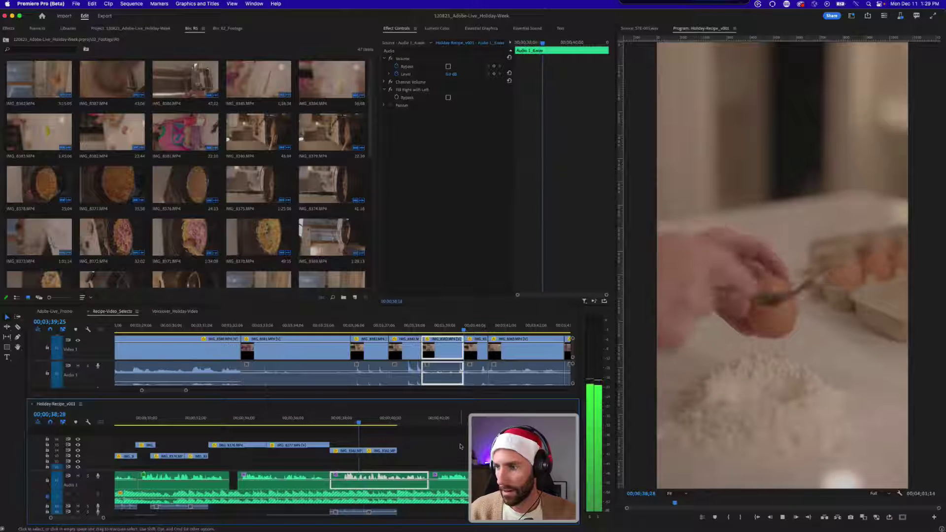
- Play the egg-cracking shot in Holiday-Recipe_v001 and look through the clips in the footage bin
key("space")
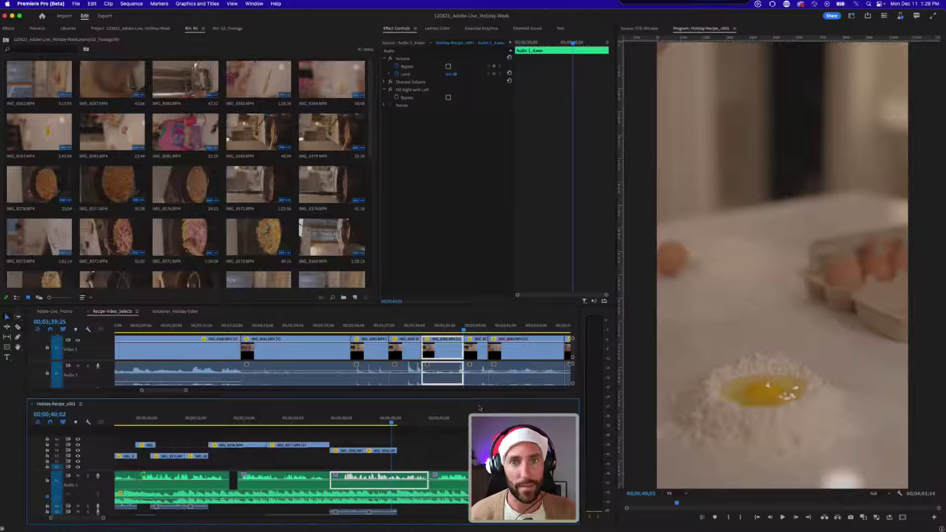
left_click(434, 447)
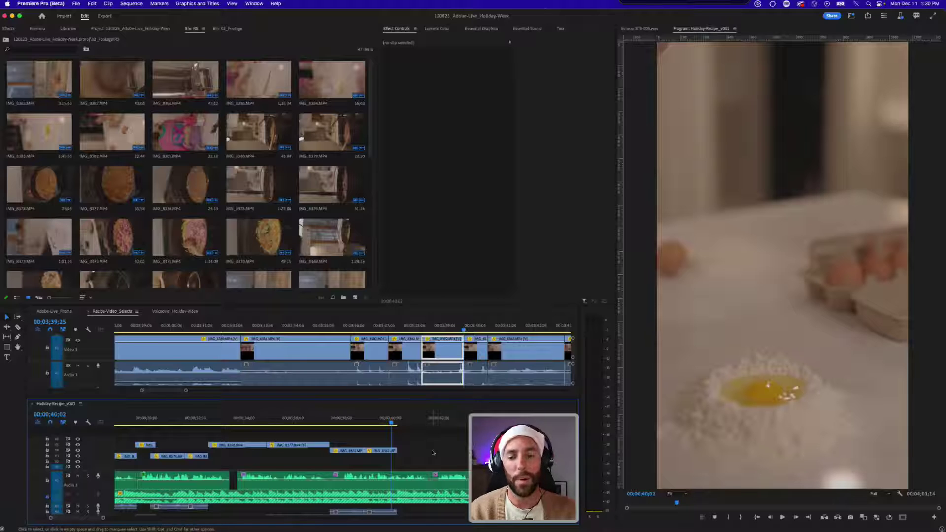
scroll(234, 205, "down", 5)
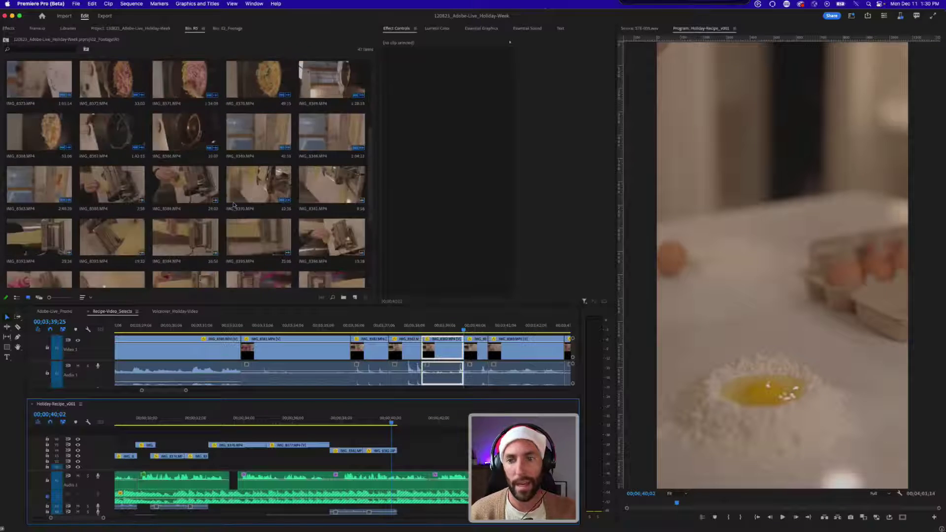
scroll(234, 205, "down", 4)
scroll(234, 205, "up", 10)
scroll(309, 311, "up", 1)
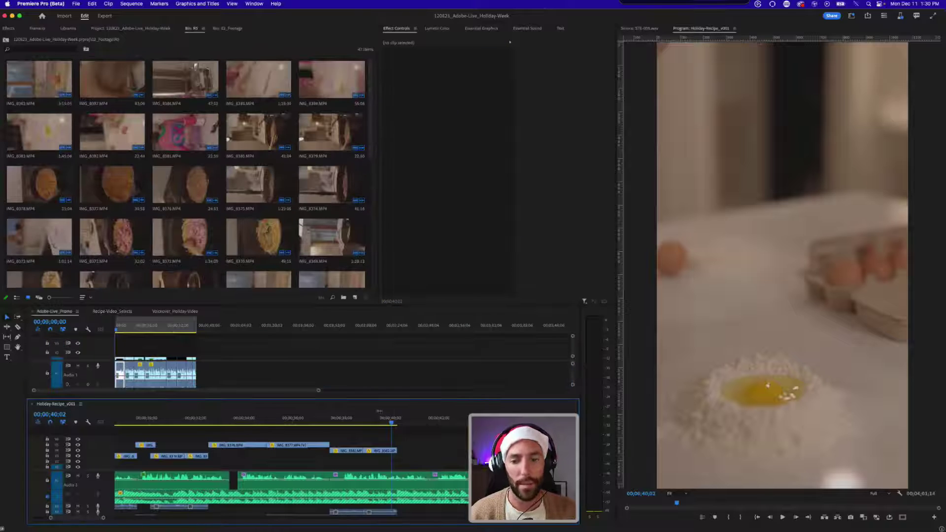
- Bring up the Recipe-Video_Selects sequence again and save the project
left_click(112, 311)
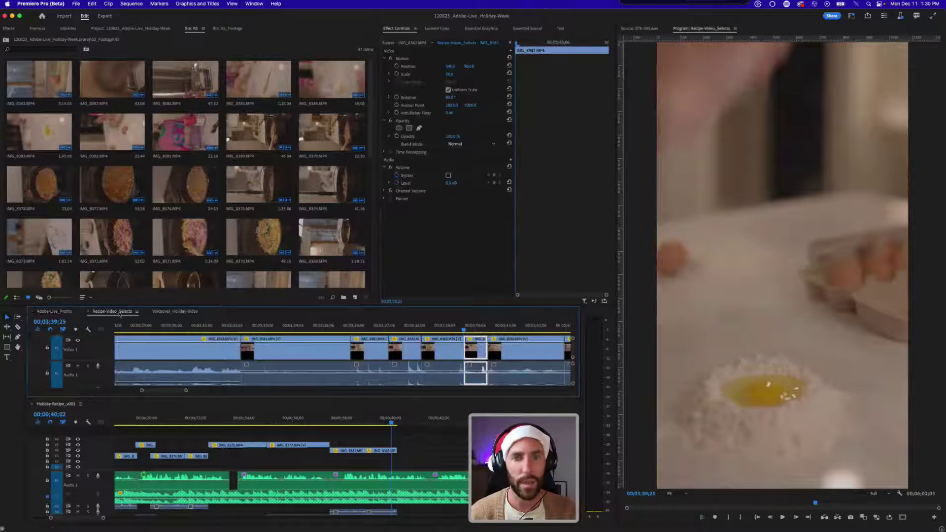
left_click(382, 476)
left_click(423, 442)
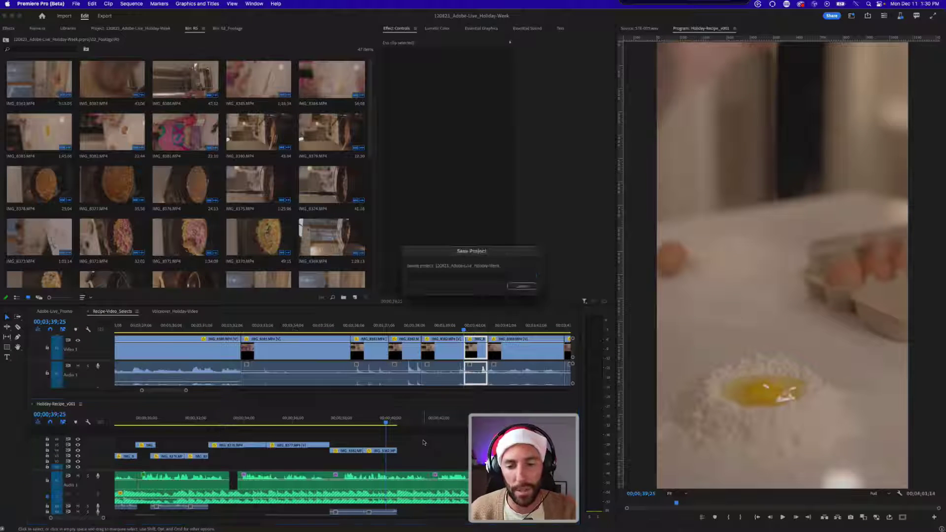
- Find the egg-whisking clip IMG_8383 in Recipe-Video_Selects and split it at 00;03;42;09
scroll(426, 448, "right", 2)
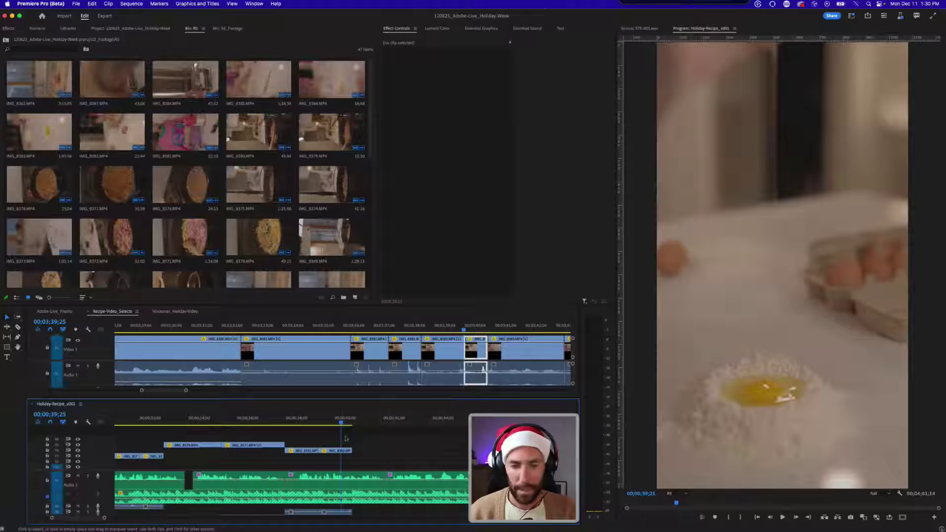
key("=")
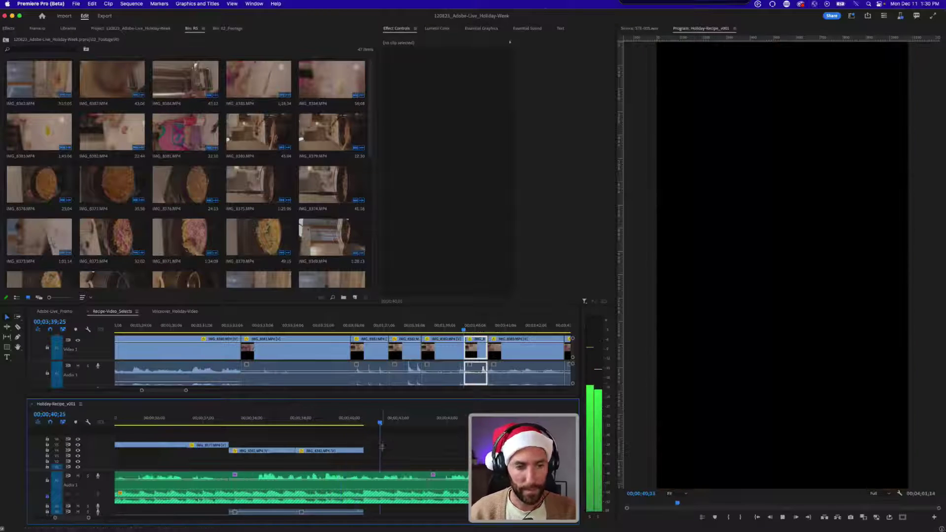
key("space")
left_click(467, 332)
key("minus")
key("Down")
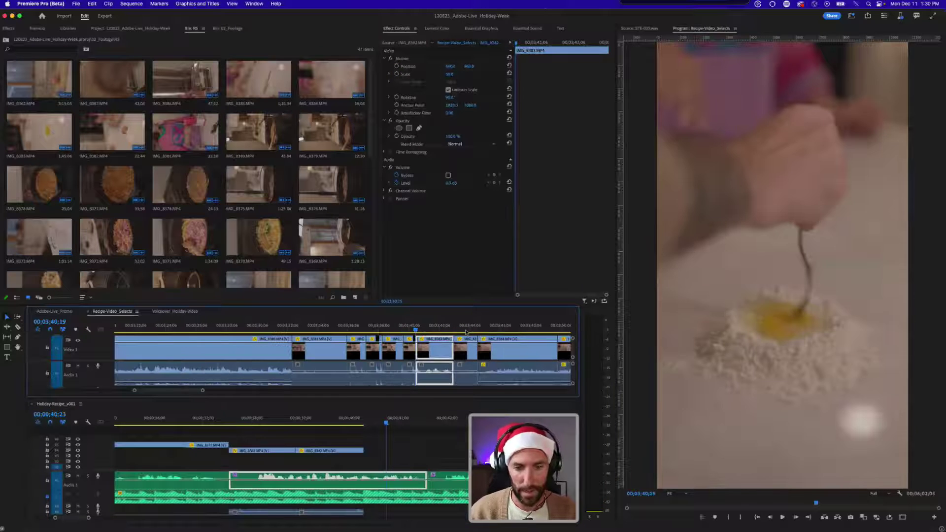
key("=")
key("space")
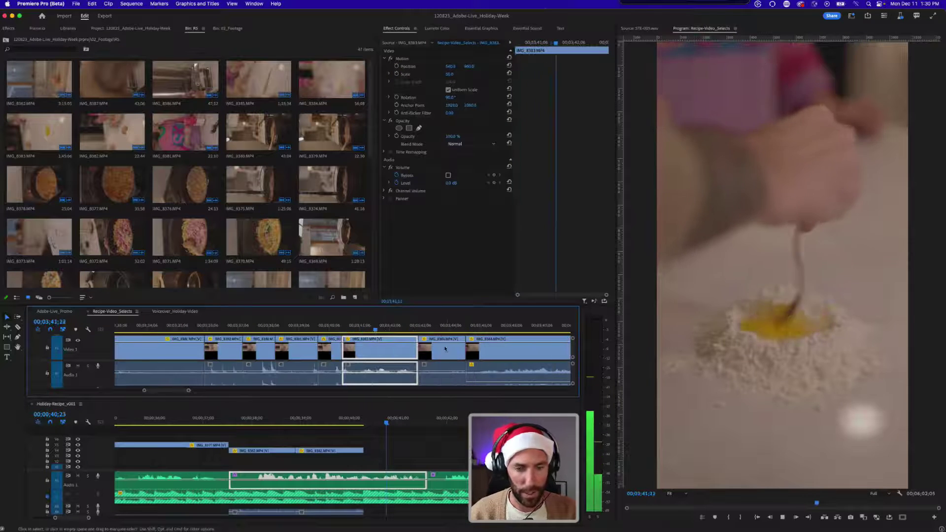
key("space")
key("super+k")
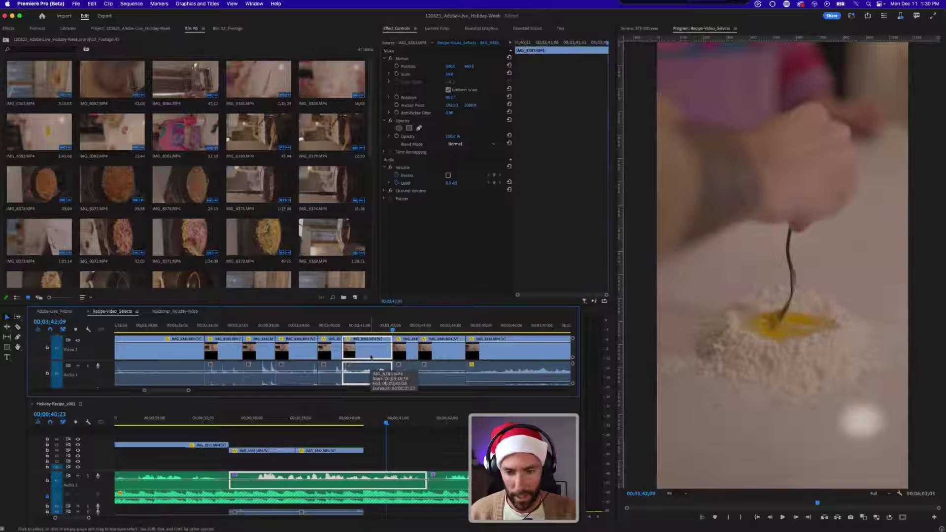
- Place only the video of the trimmed IMG_8383 whisking clip directly after the last egg shot in Holiday-Recipe_v001, and save the project
left_click(379, 357)
left_click_drag(379, 356, 361, 433)
left_click(359, 421)
key("super+s")
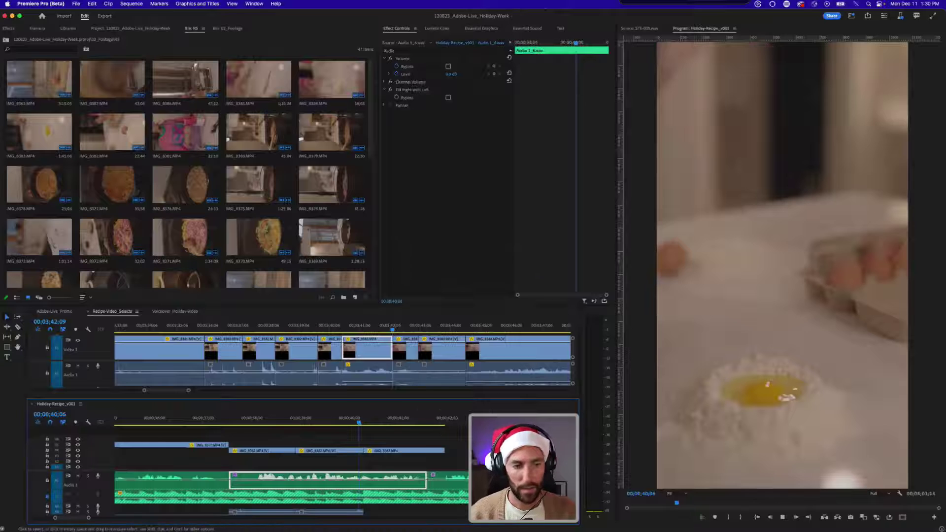
- Play Holiday-Recipe_v001 through the whisking shot and following narration, and return to the start of the egg-cracking shot at 00;00;37;16
key("space")
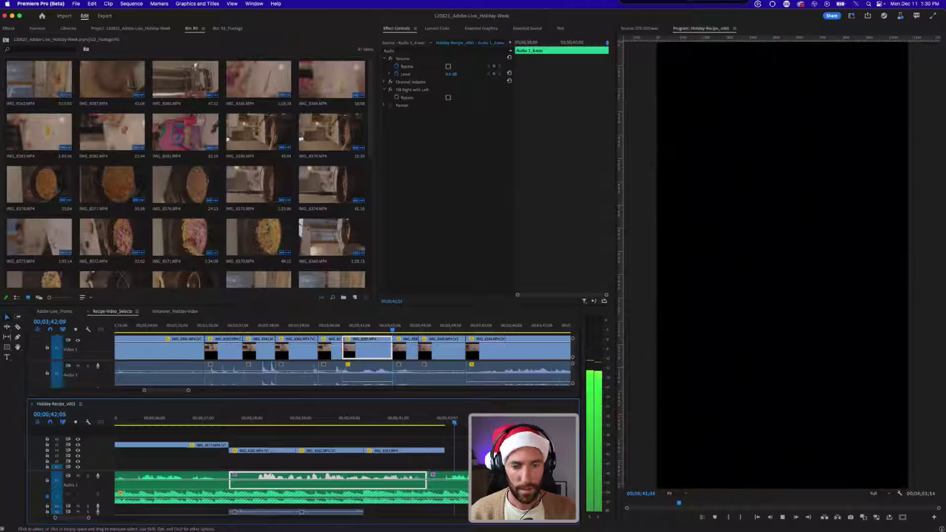
key("space")
key("space")
key("minus")
key("minus")
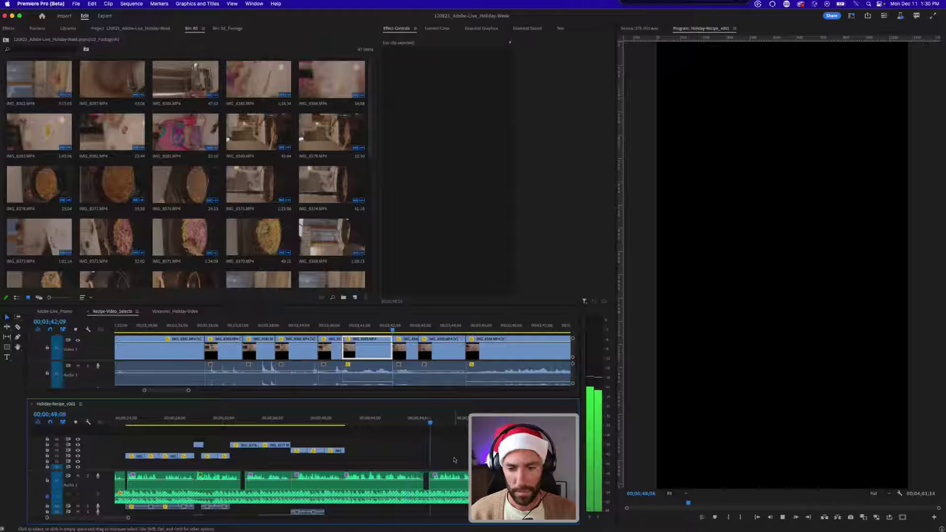
key("space")
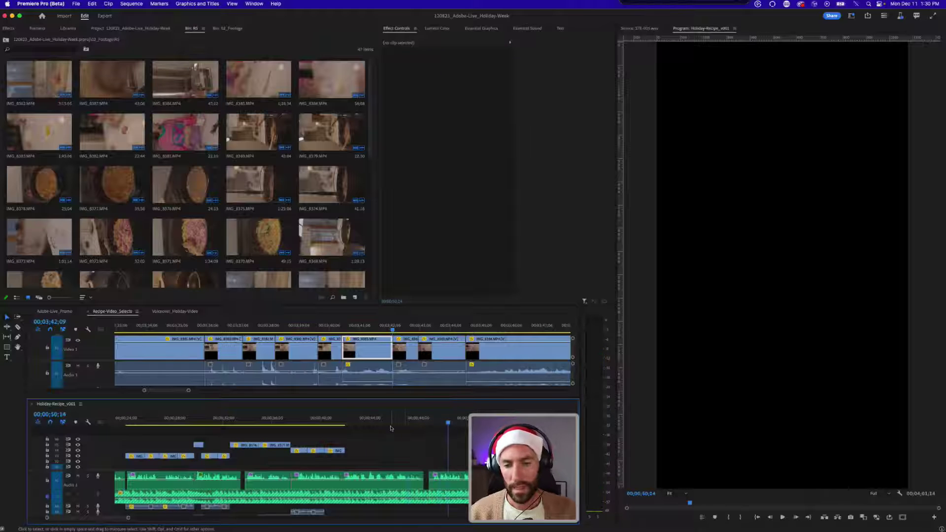
left_click(354, 420)
left_click(389, 444)
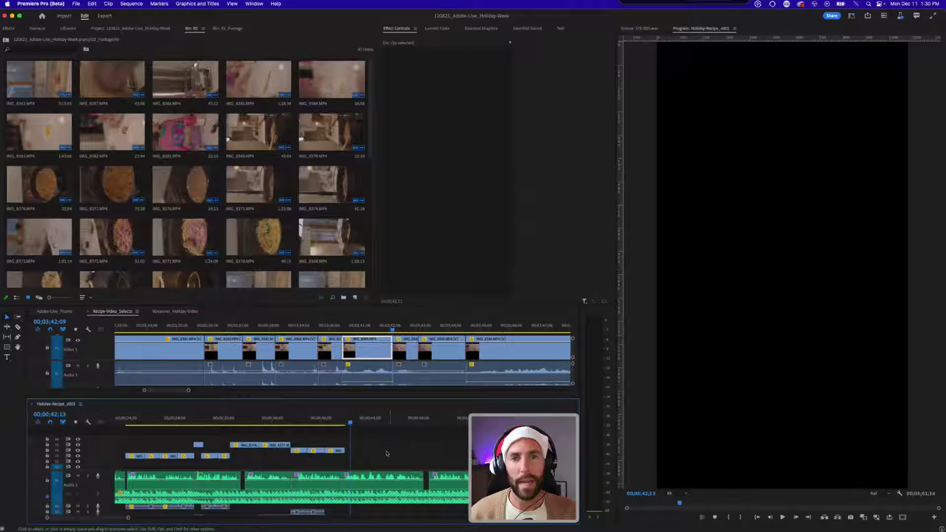
left_click(325, 421)
key("Up")
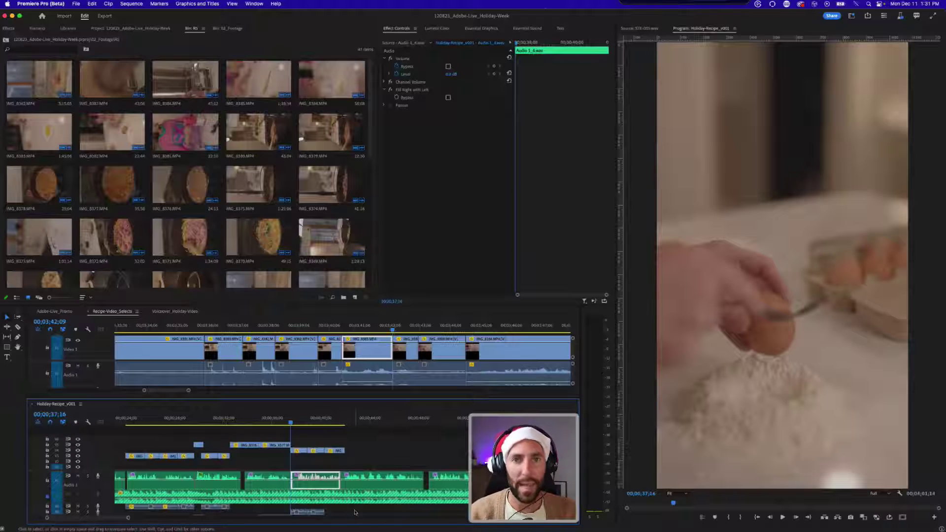
- Delete the voiceover clip that directly follows the egg-cracking narration in Holiday-Recipe_v001
left_click_drag(385, 460, 363, 474)
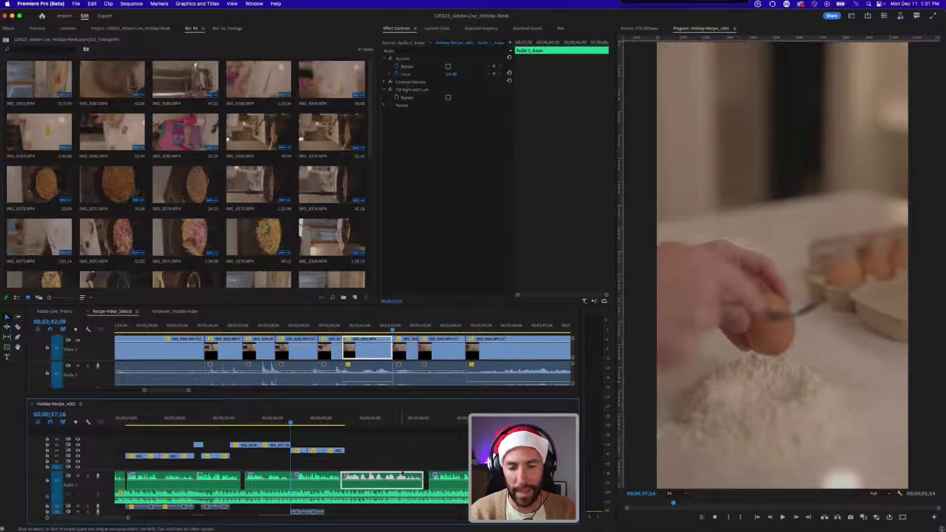
key("Delete")
scroll(414, 474, "right", 3)
- Move all following voiceover clips earlier to close the gap, leaving only a short pause, and save the project
key("a")
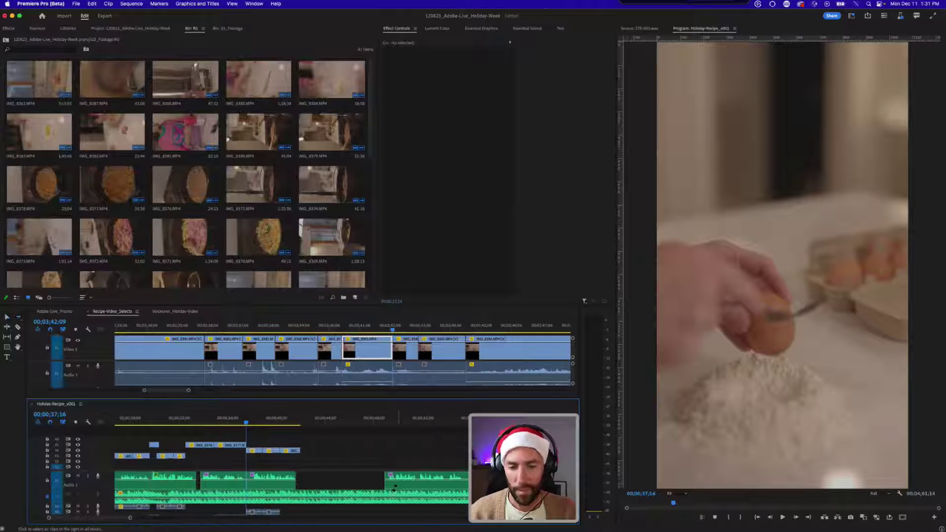
left_click(399, 486)
left_click_drag(399, 487, 344, 489)
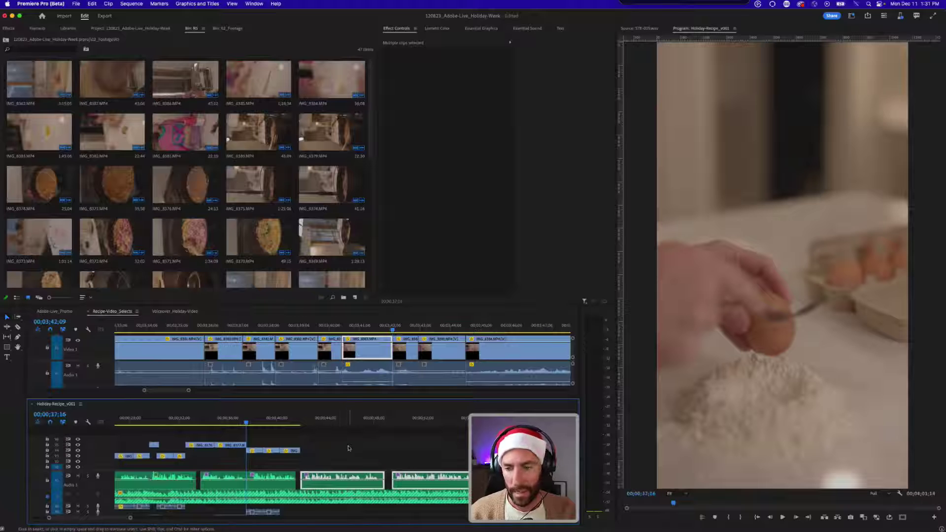
key("super+s")
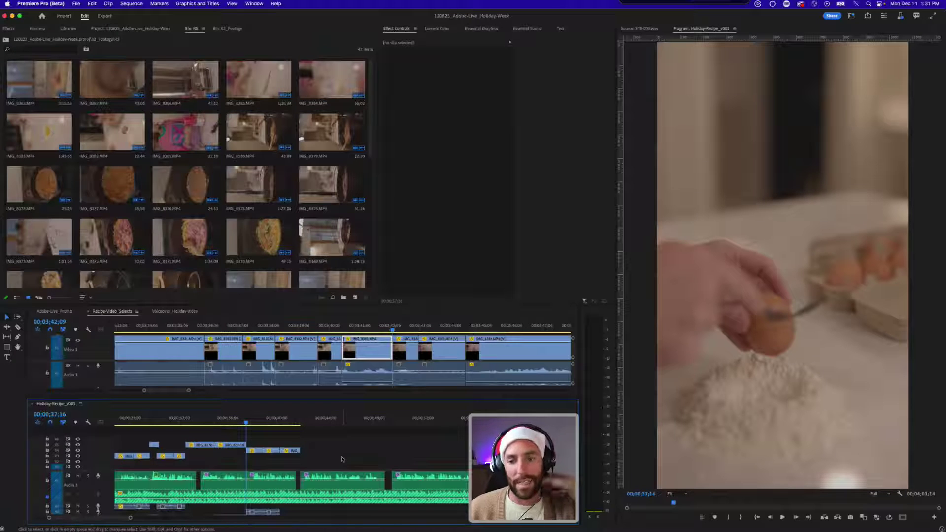
key("super+s")
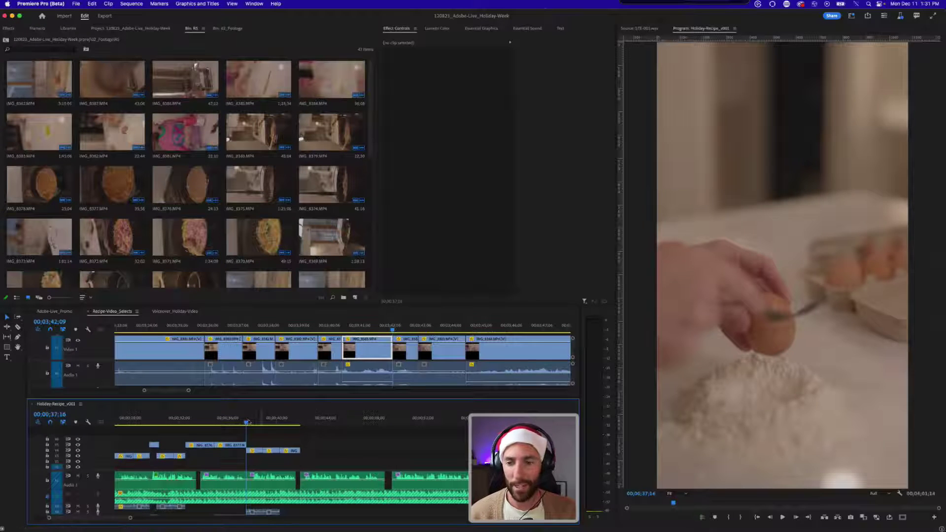
- Review the assembled shots in Holiday-Recipe_v001, and play from the whisking shot at 00;00;40;09 into the next narration
left_click(232, 419)
key("minus")
left_click_drag(287, 422, 242, 427)
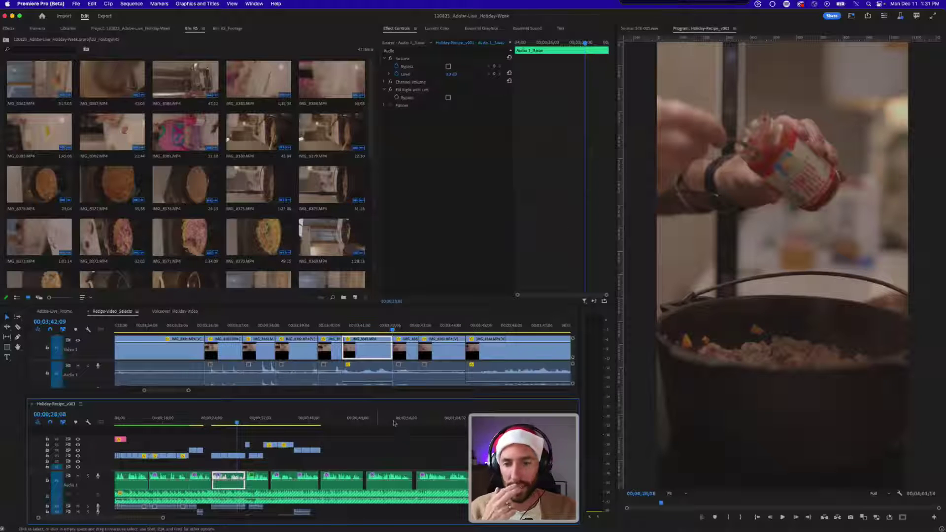
left_click(437, 332)
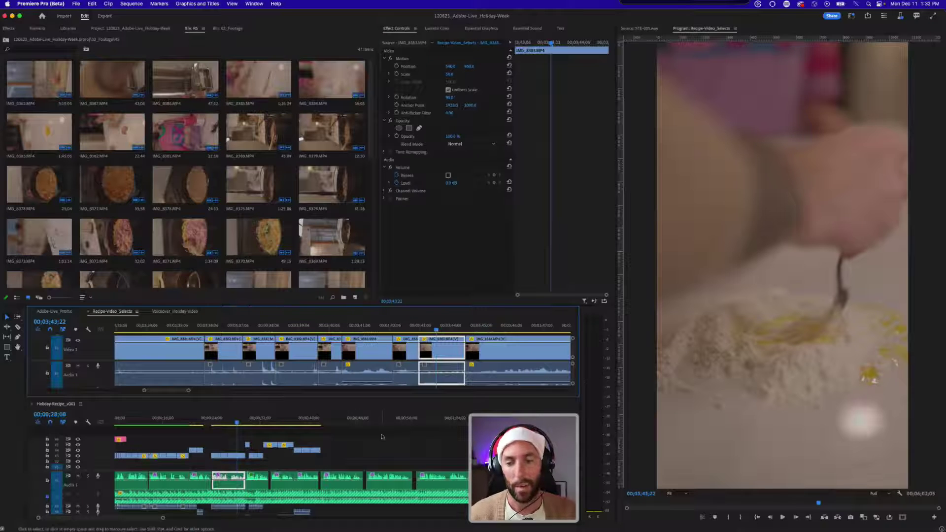
left_click(354, 456)
left_click(311, 423)
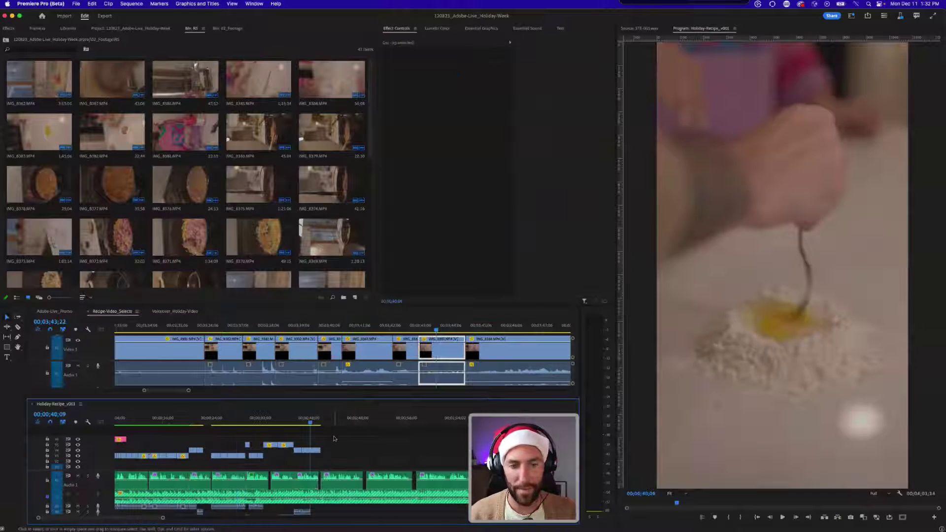
scroll(334, 439, "right", 2)
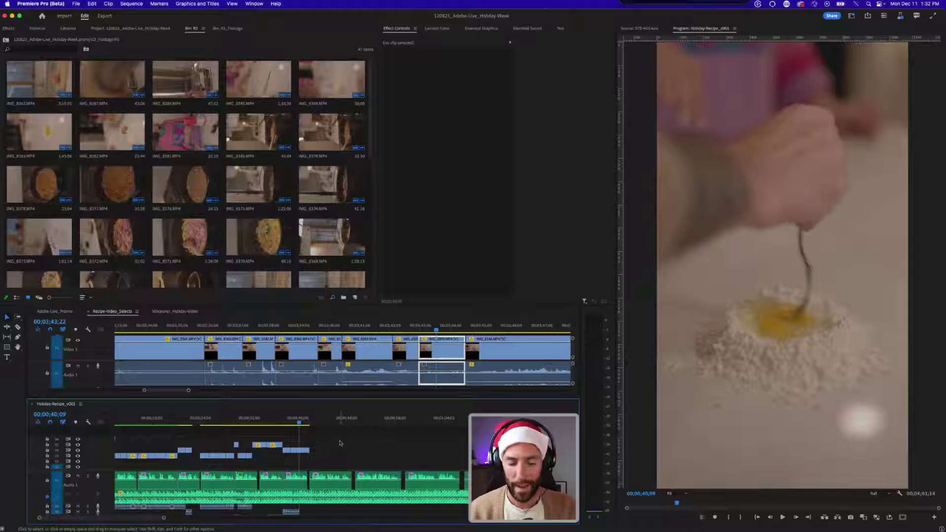
scroll(340, 442, "up", 2)
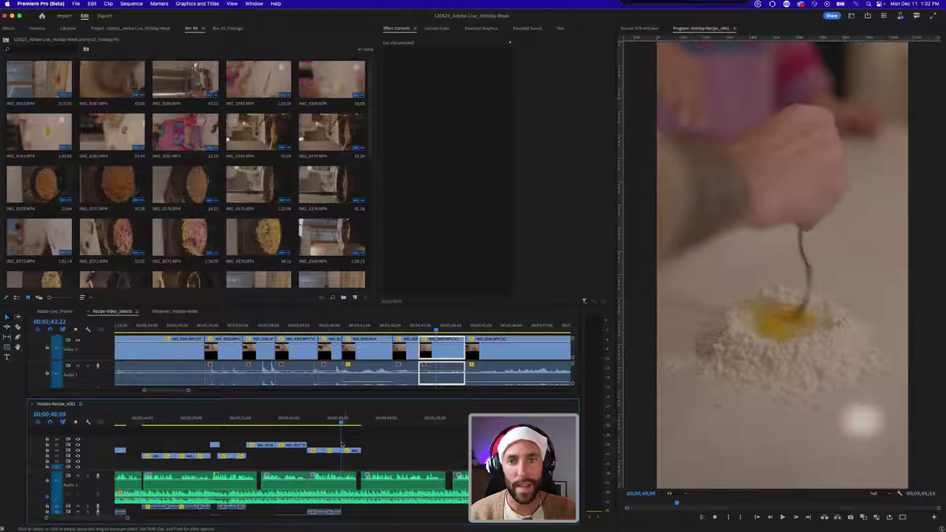
key("space")
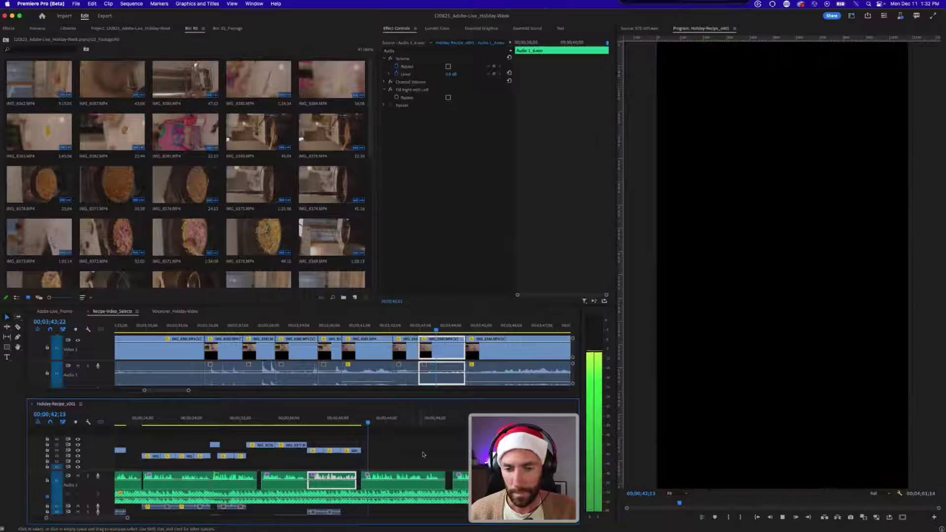
- Play and scrub the dough-forming clips in Recipe-Video_Selects from 00;03;44;21 to about 00;03;53;19, looking for a kneading shot
left_click(435, 331)
key("minus")
key("Down")
key("equal")
key("equal")
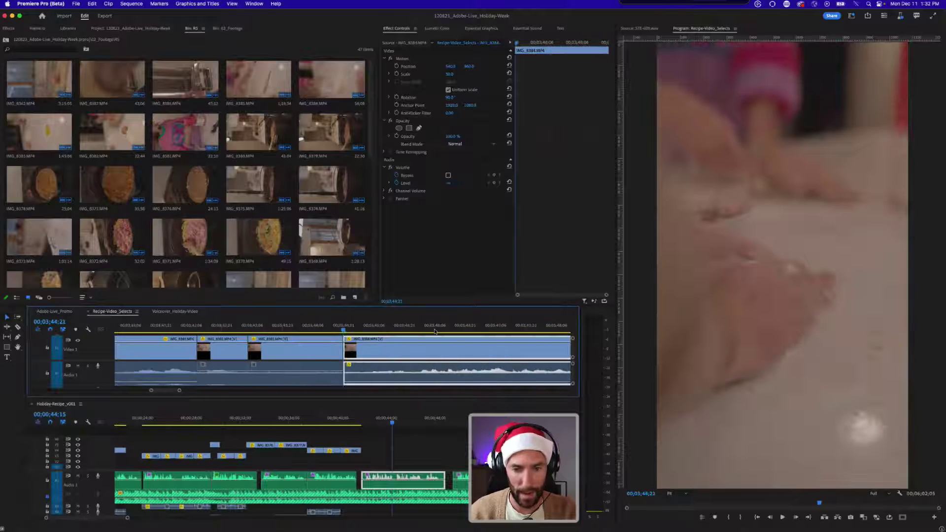
key("space")
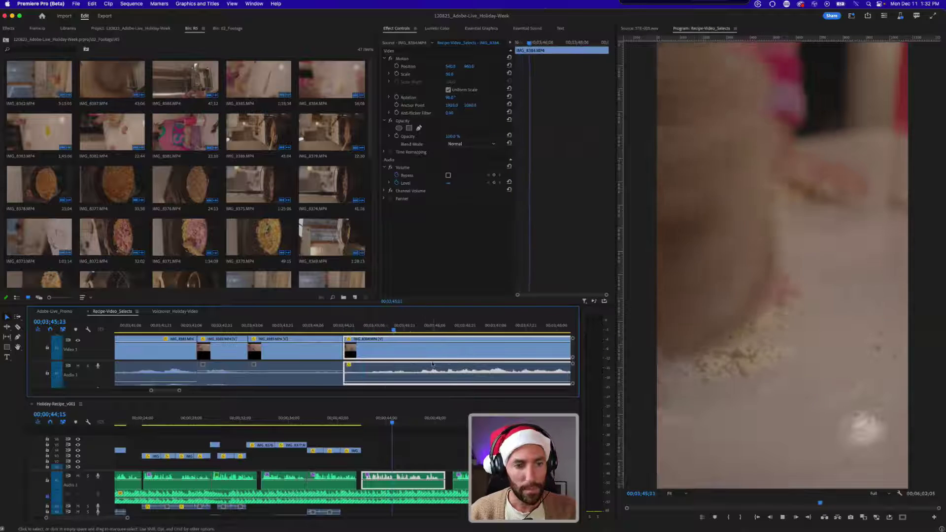
key("minus")
key("minus")
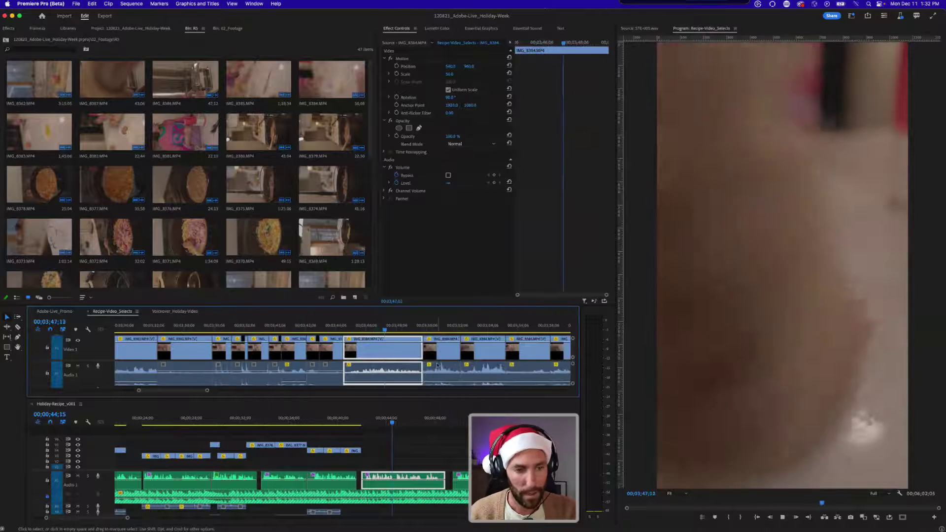
left_click_drag(399, 333, 479, 321)
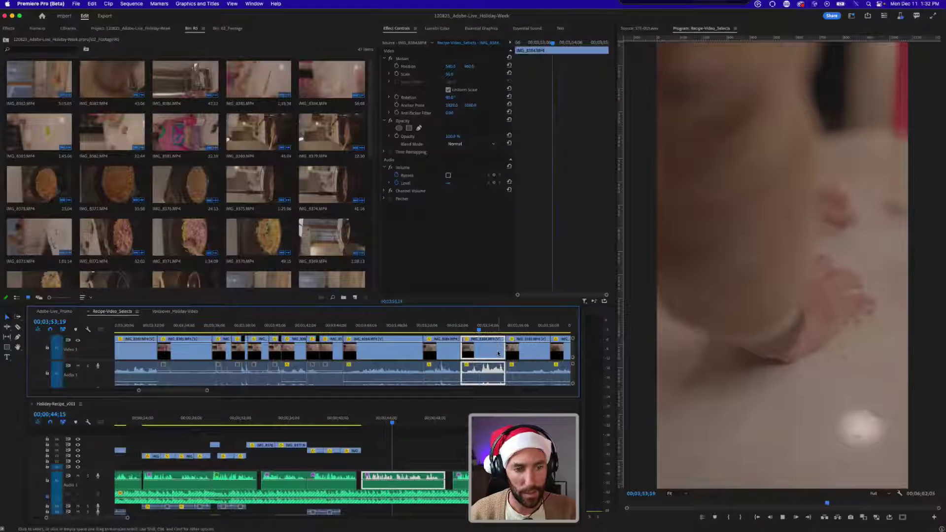
- Compare the kneading clips and add the one containing 00;03;50;21 directly after the last whisking shot in Holiday-Recipe_v001
key("space")
key("Up")
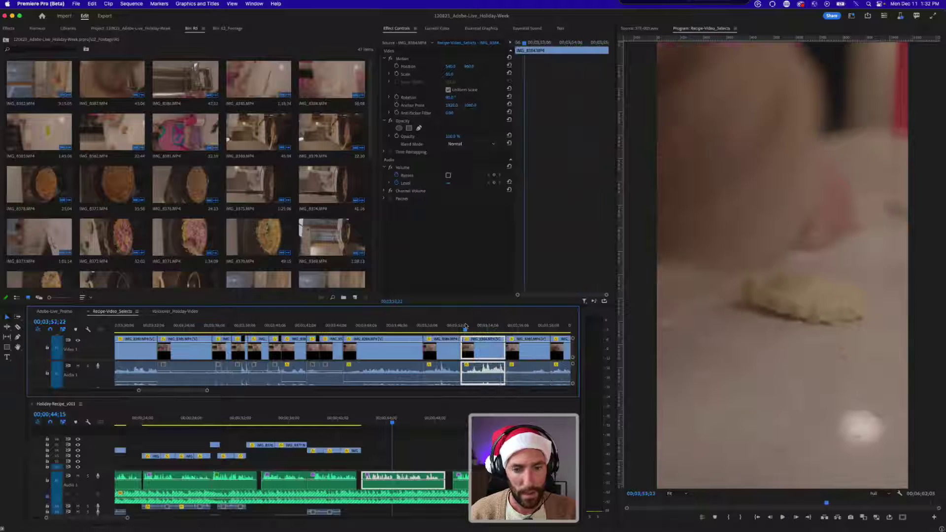
key("space")
left_click(435, 325)
key("space")
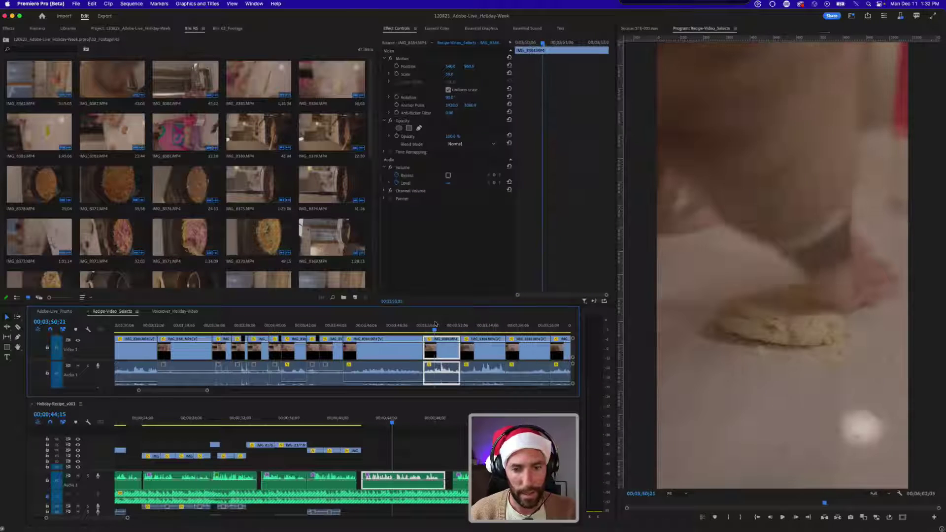
key("space")
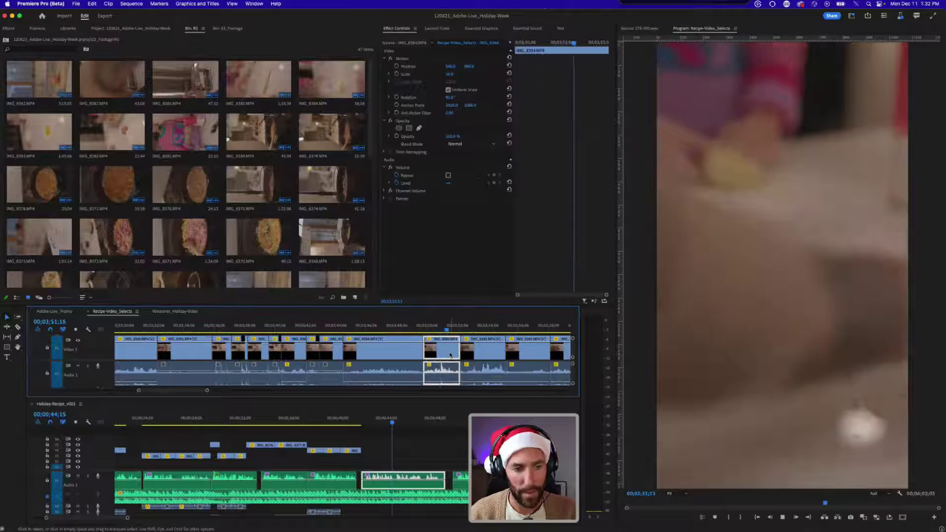
left_click_drag(444, 355, 385, 453)
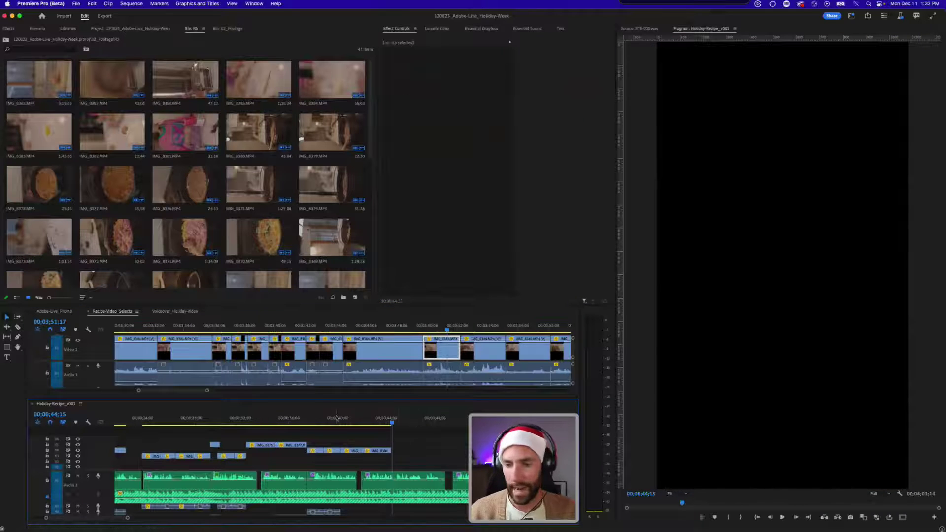
- Play from the last whisking shot at 00;00;41;18 and trim the end of the kneading shot to 00;00;42;29
left_click(357, 419)
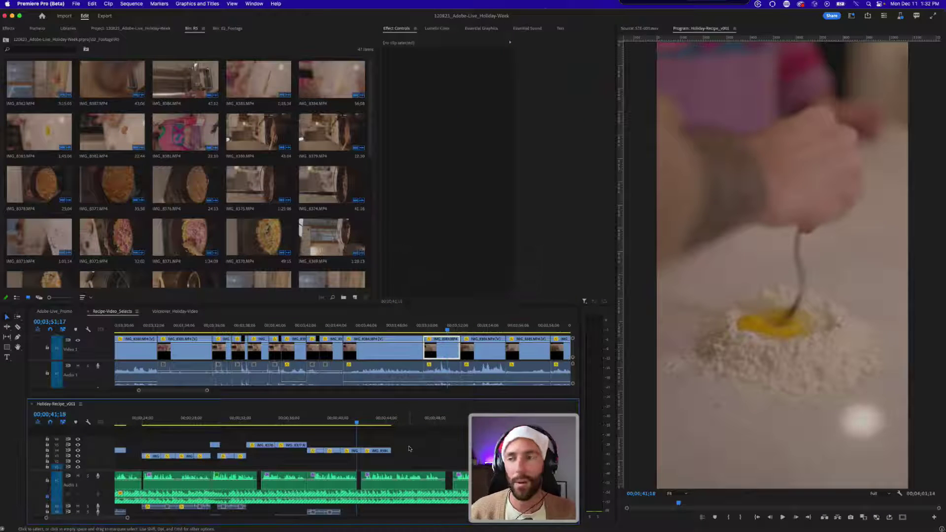
key("equal")
key("space")
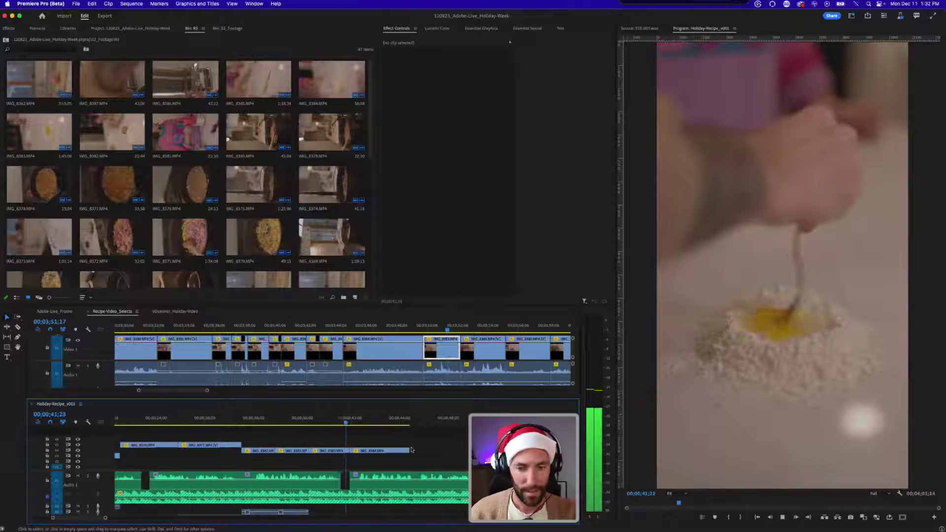
left_click_drag(412, 450, 383, 450)
key("space")
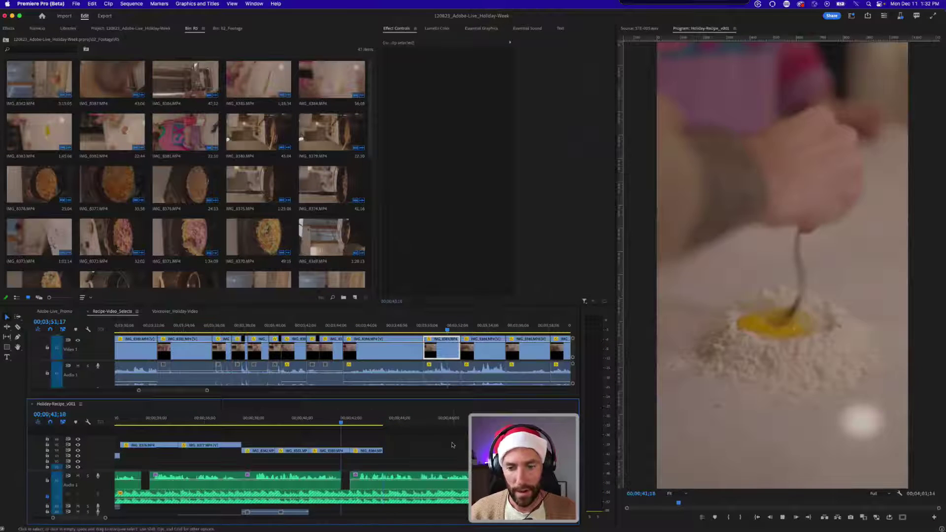
key("space")
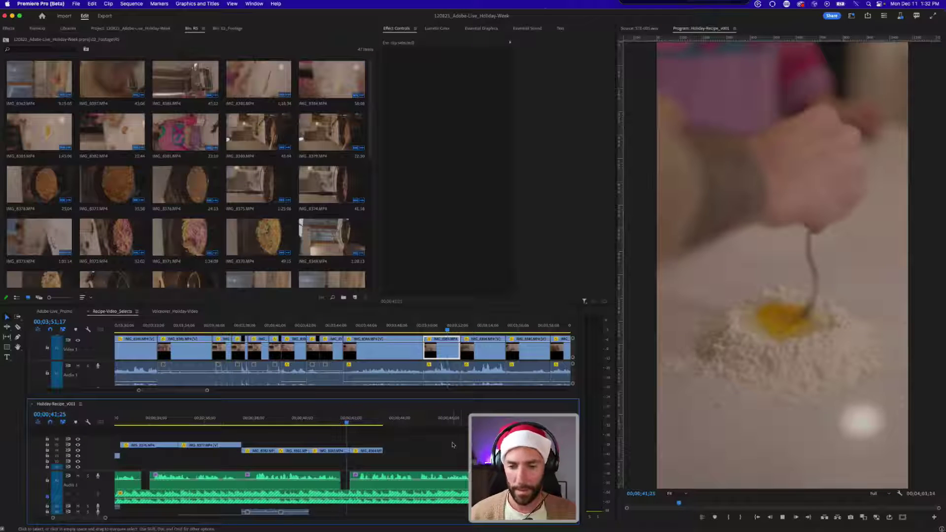
key("space")
left_click_drag(382, 452, 374, 452)
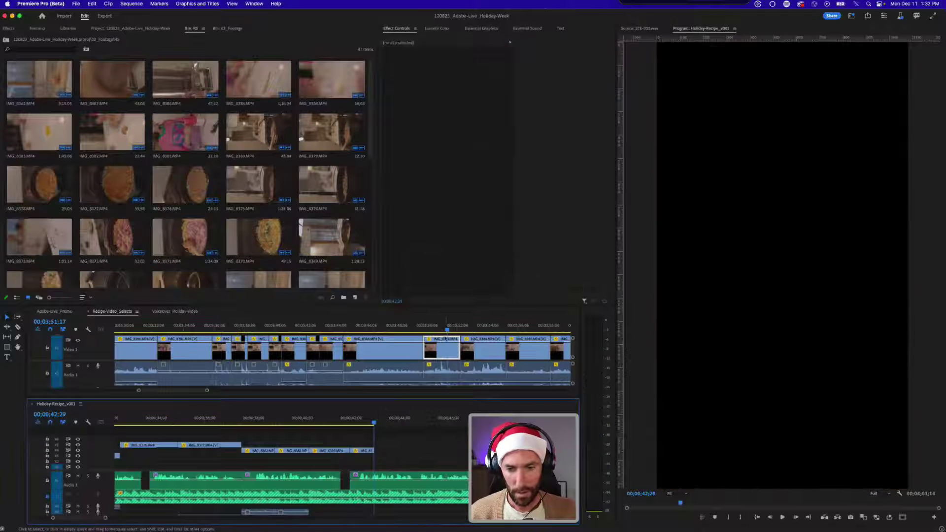
- Step through the clips following the kneading shots in Recipe-Video_Selects to the pasta-machine shot at 00;04;12;22
left_click(465, 332)
key("minus")
key("Down")
key("Down")
key("Down")
key("Down")
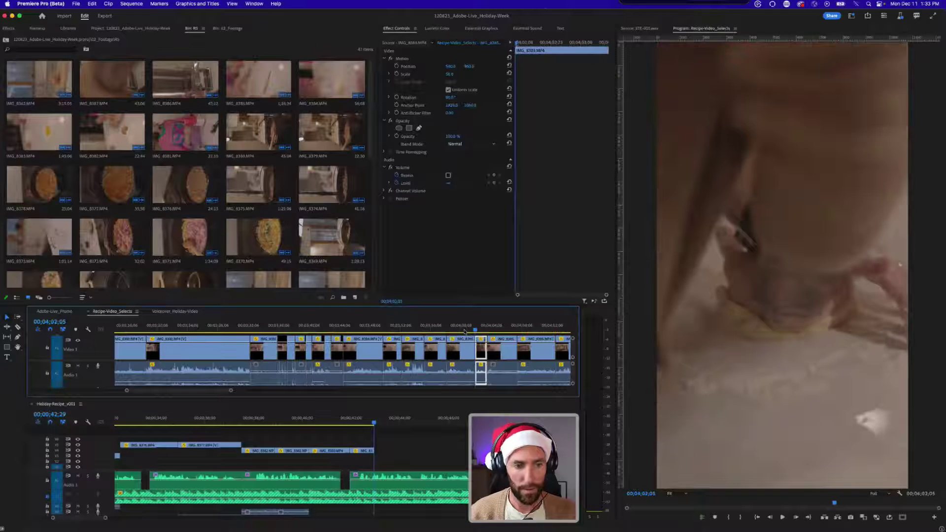
key("Down")
key("Down")
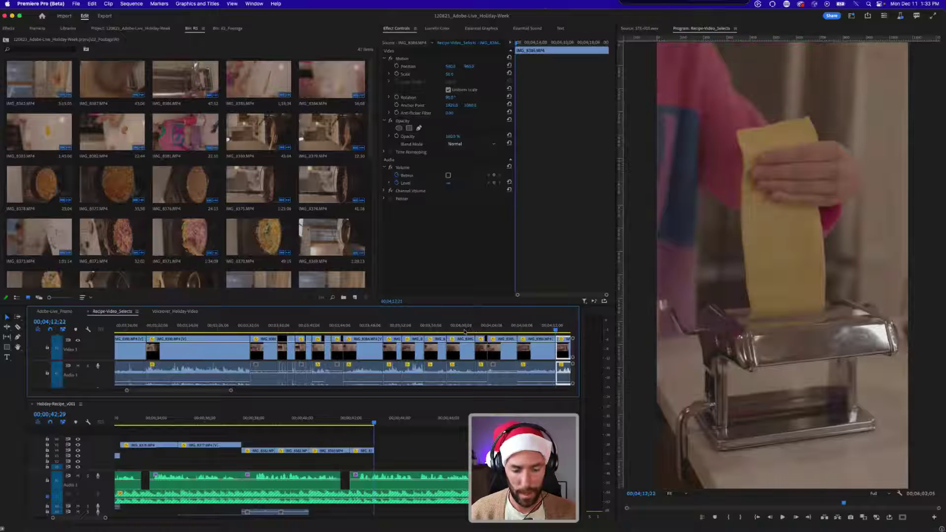
- Play the pasta-machine shot starting at 00;04;19;23 and place it directly after the kneading shot in Holiday-Recipe_v001, at 00;00;42;29
key("minus")
key("equal")
key("Down")
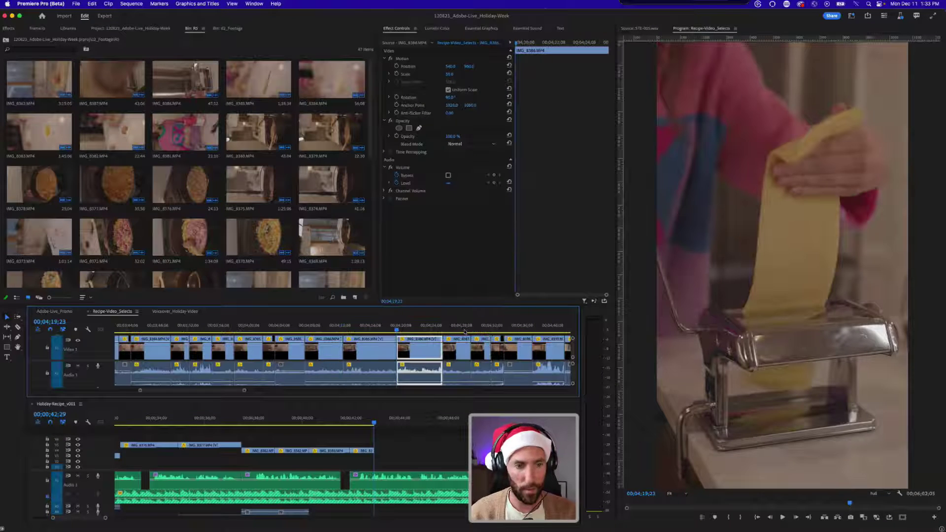
scroll(457, 331, "right", 1)
key("space")
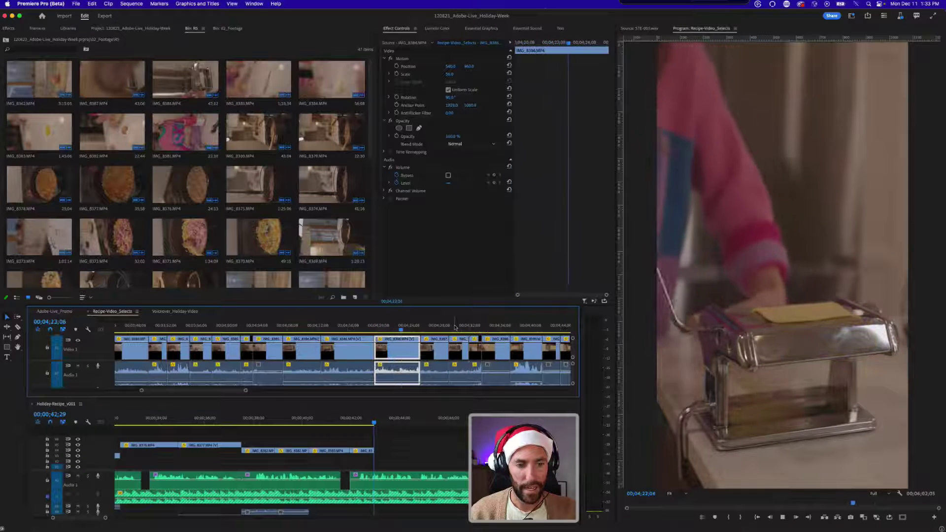
key("space")
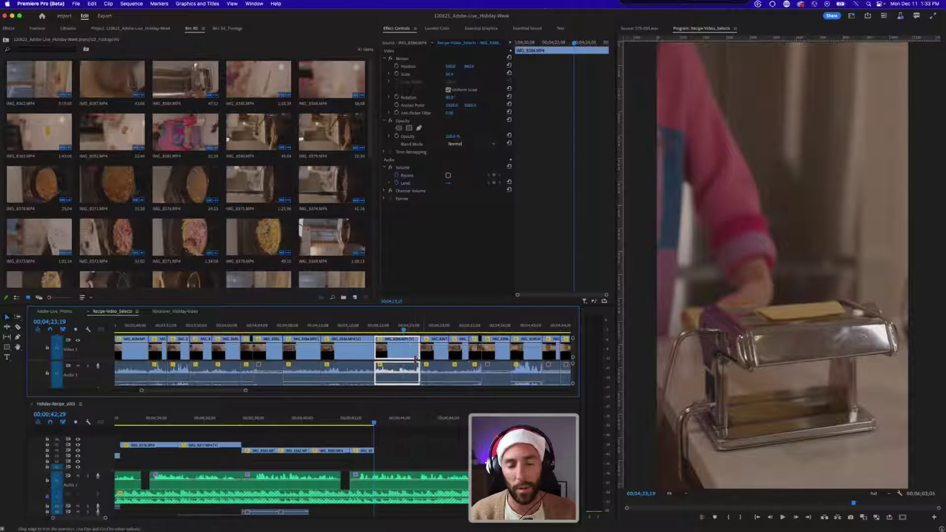
left_click_drag(386, 348, 416, 434)
- Play the new pasta-machine shot against the narration, trim its end to just before 00;00;45, and save the project
left_click(380, 480)
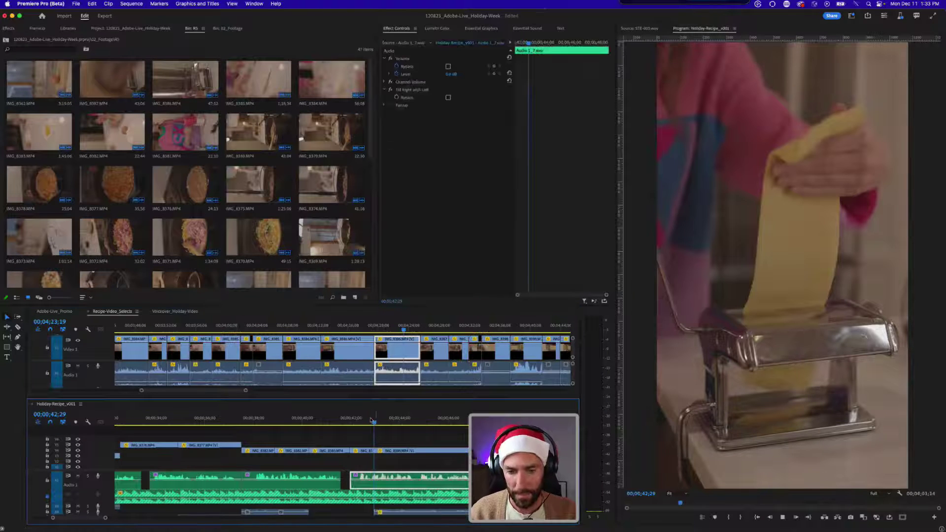
key("space")
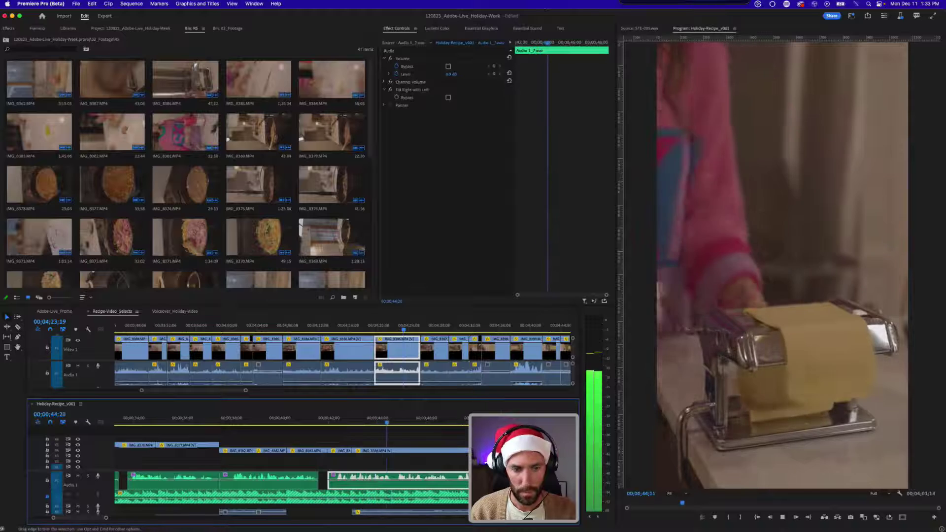
left_click_drag(496, 452, 397, 451)
key("Up")
key("super+s")
key("space")
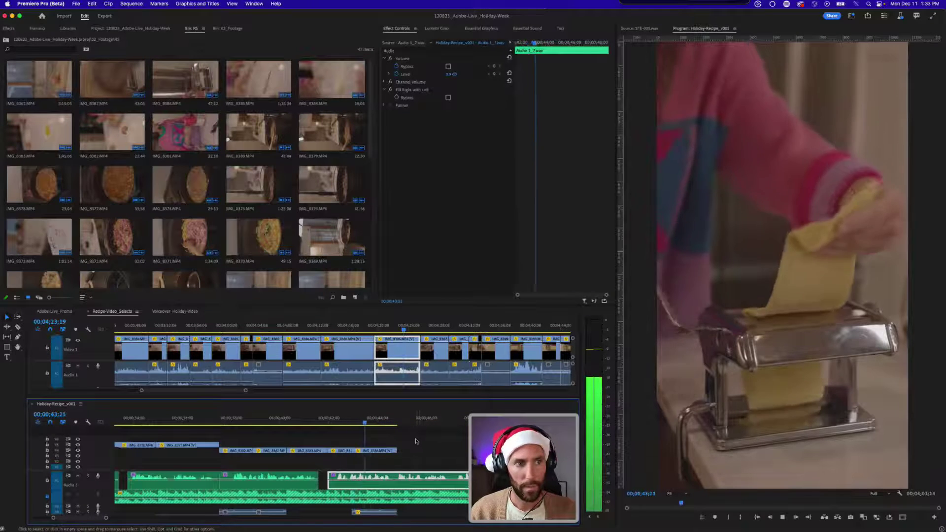
key("space")
- Find the close-up of the pasta machine's crank at 00;04;32;06 in Recipe-Video_Selects and place it after the last shot in Holiday-Recipe_v001
left_click(424, 329)
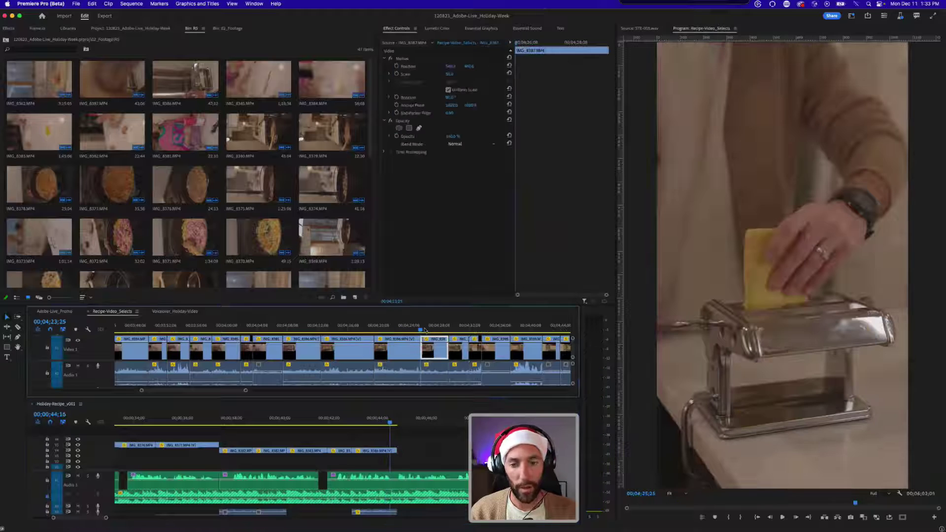
key("minus")
key("Down")
key("equal")
key("equal")
key("Down")
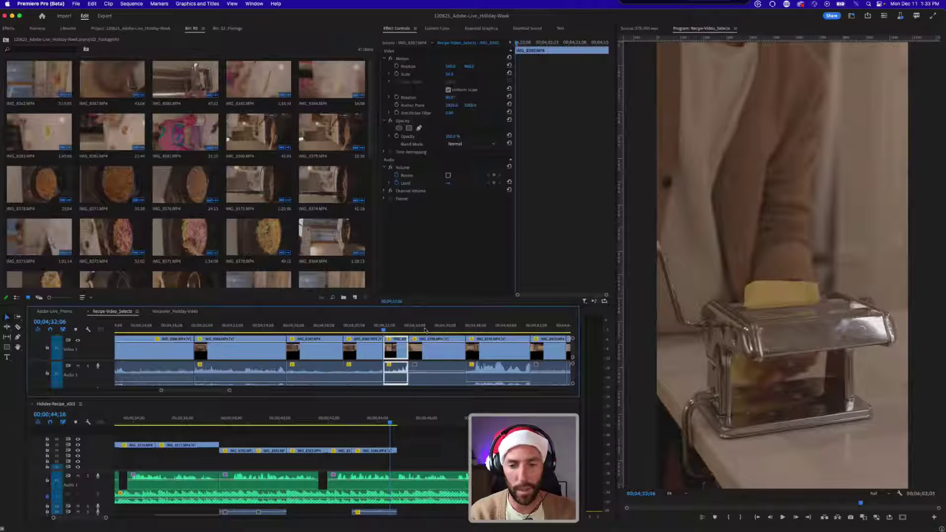
key("equal")
key("equal")
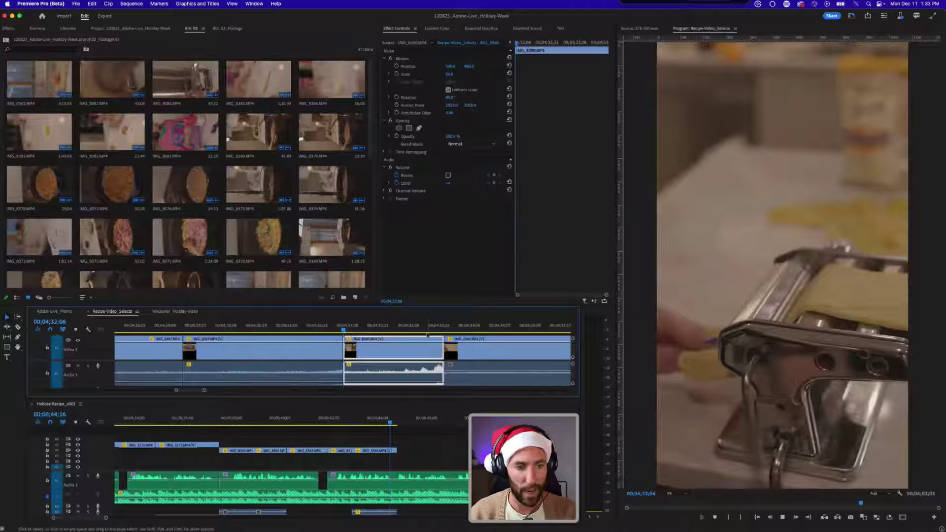
key("space")
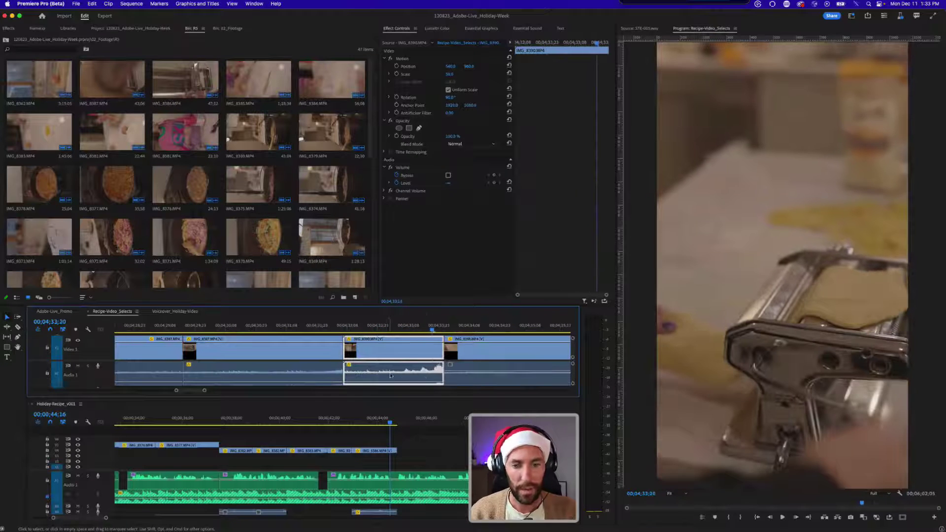
left_click_drag(398, 326, 419, 451)
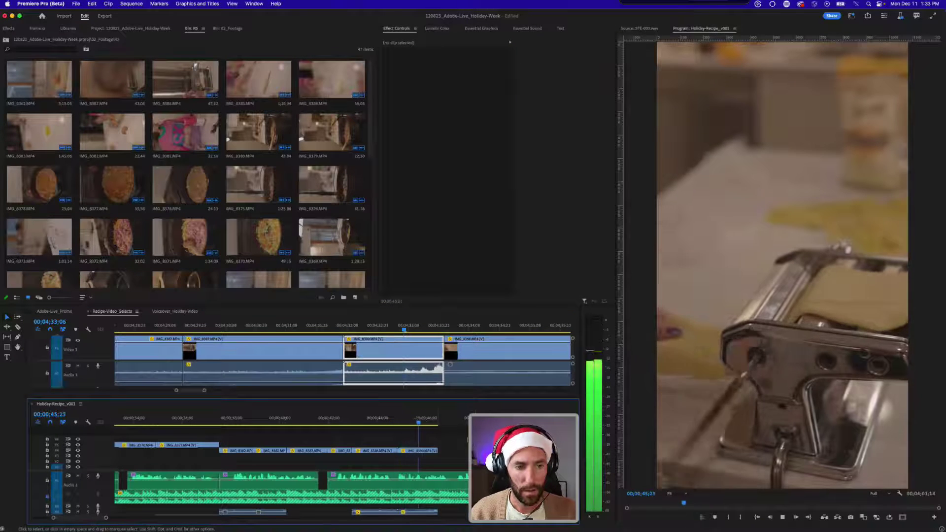
- Trim the end of the crank close-up in Holiday-Recipe_v001 to 00;00;46;02 and return to the preceding pasta-machine shot
key("space")
left_click(387, 423)
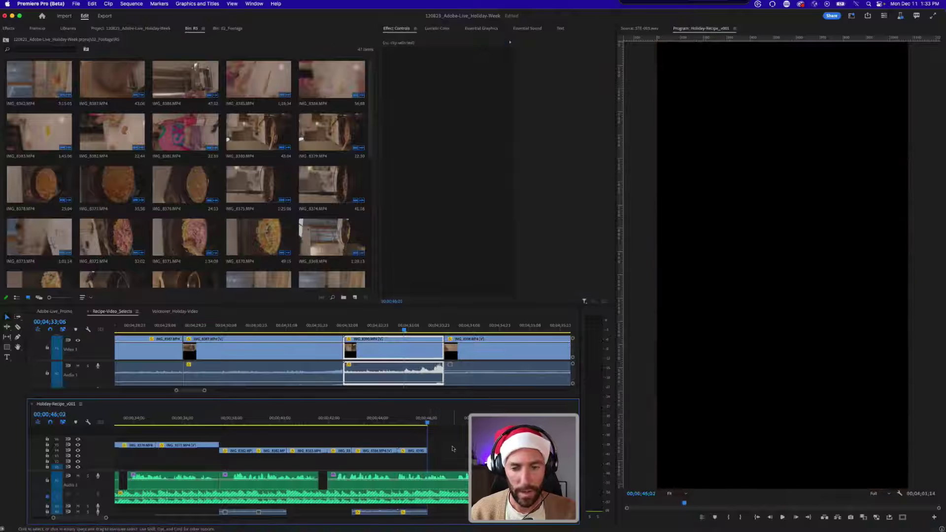
key("minus")
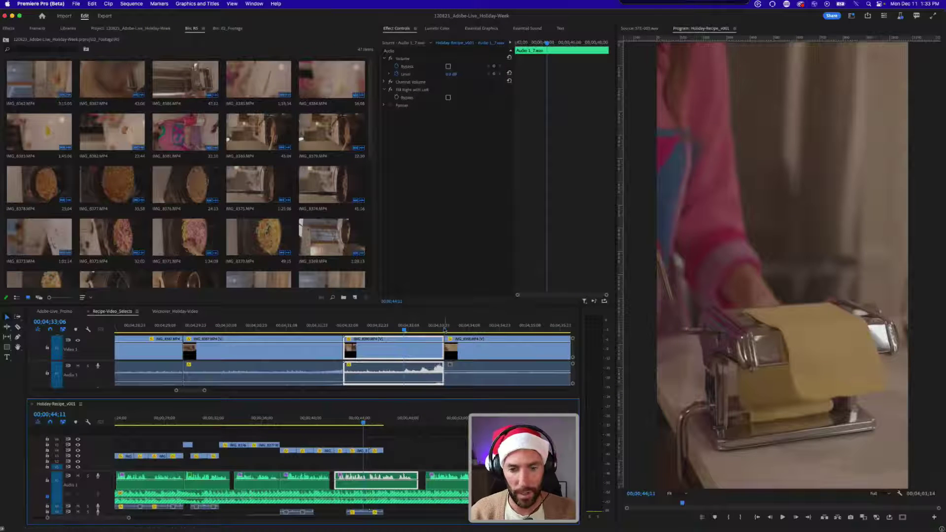
- Split the flat dough-sheet shot at 00;04;35;03 in Recipe-Video_Selects, place its first part after the crank close-up, and play the result
left_click(444, 331)
key("minus")
key("Down")
key("Up")
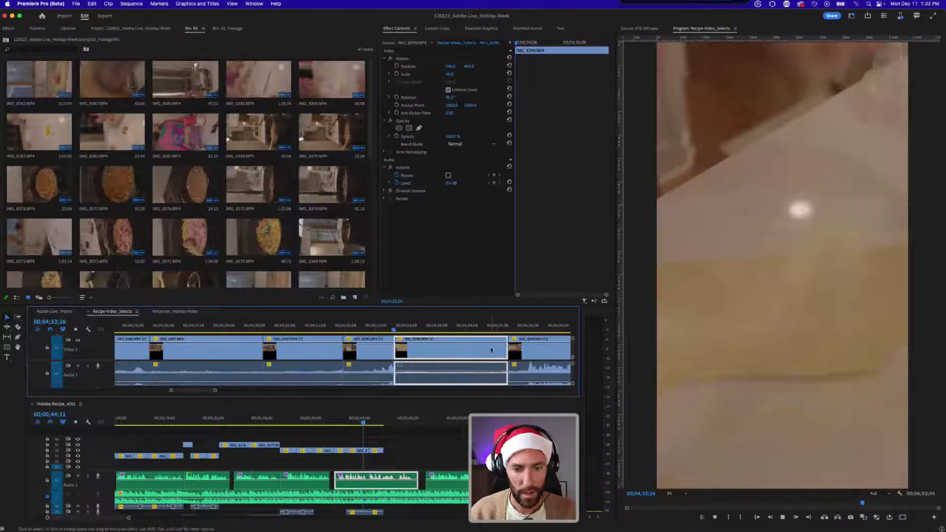
key("space")
key("space")
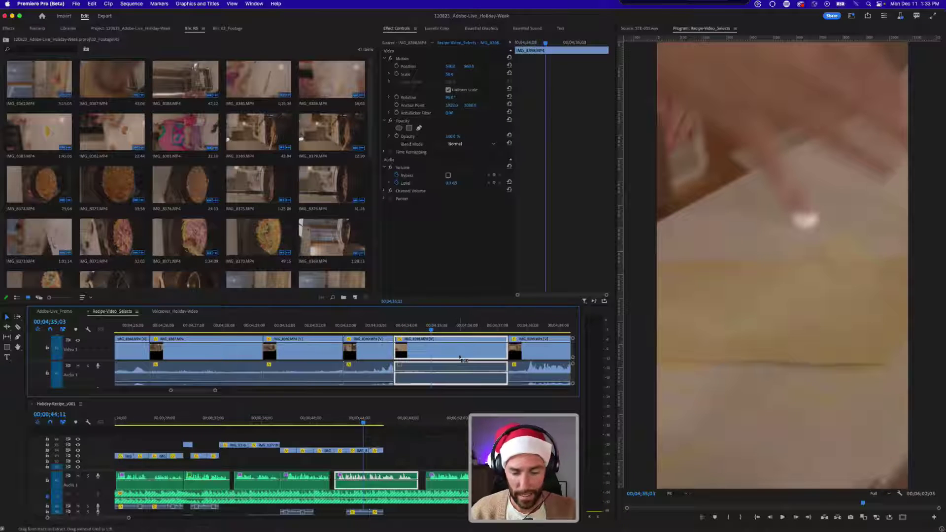
key("super+k")
left_click_drag(418, 352, 395, 451)
key("space")
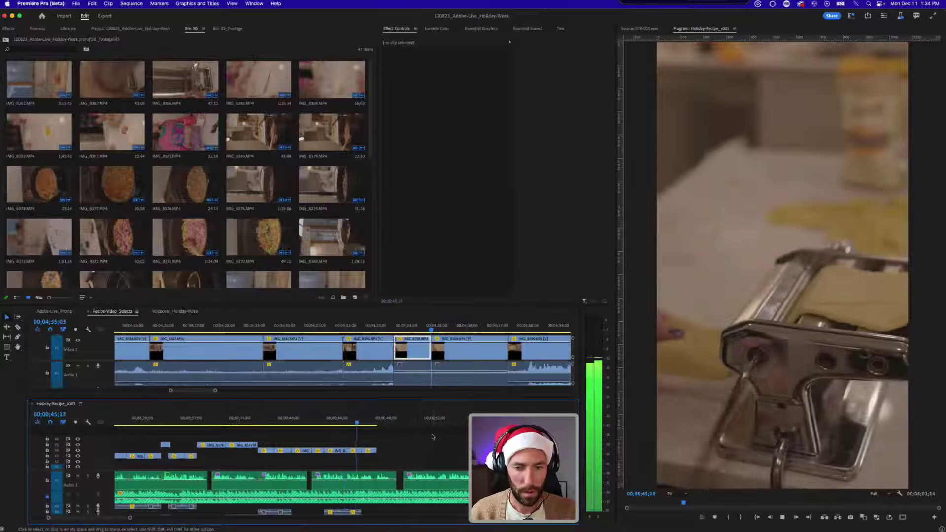
- Scrub to the front view of the dough sheet entering the pasta machine in Recipe-Video_Selects and check the narration following Holiday-Recipe_v001's last shot
left_click(481, 333)
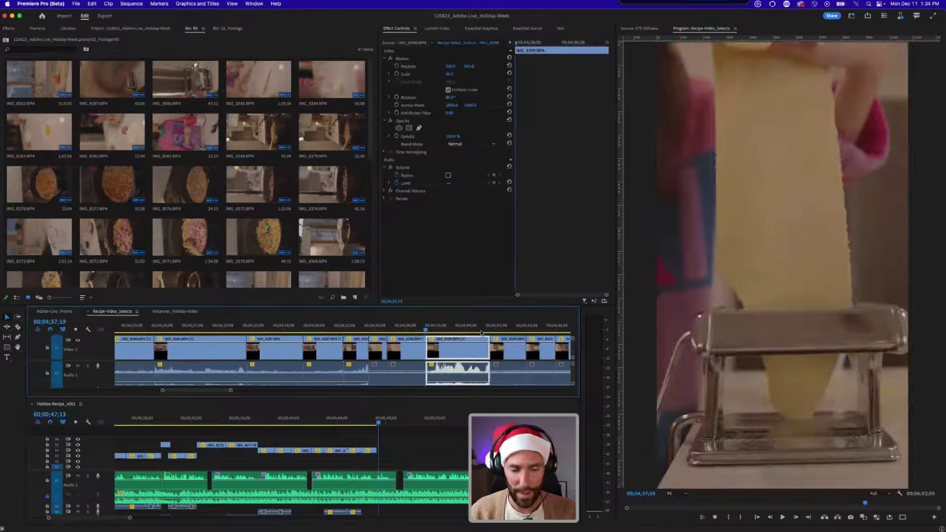
key("=")
left_click_drag(347, 329, 466, 327)
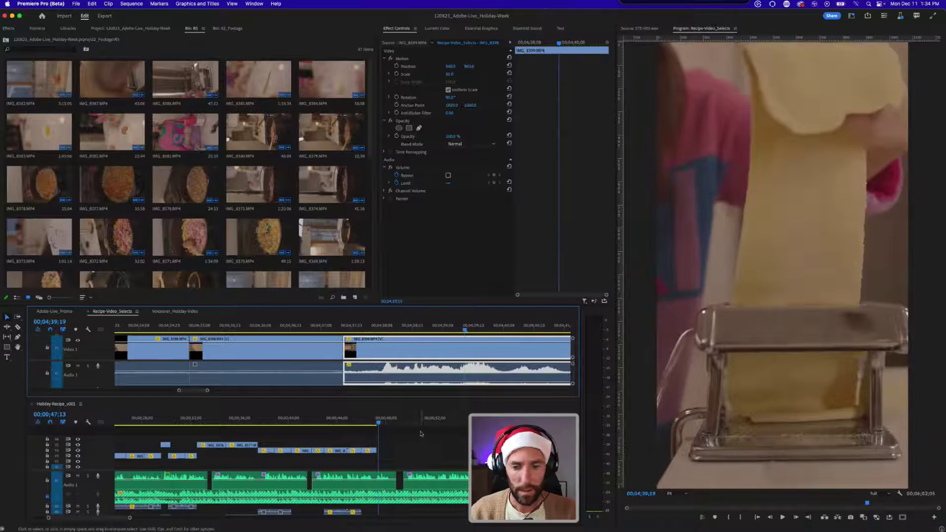
left_click(380, 422)
key("Down")
key("Down")
key("space")
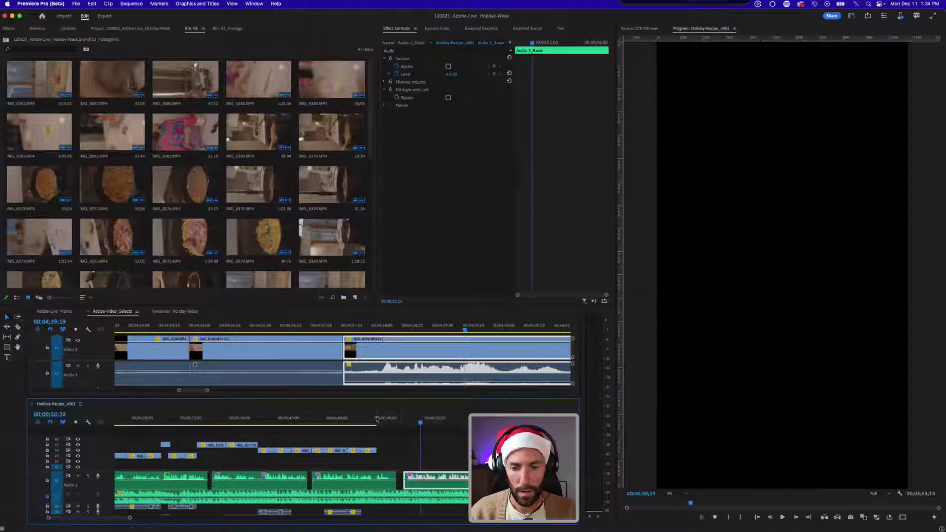
left_click(381, 422)
- Review the front pasta-machine shot in Recipe-Video_Selects up to 00;04;40;21
left_click(393, 329)
key("space")
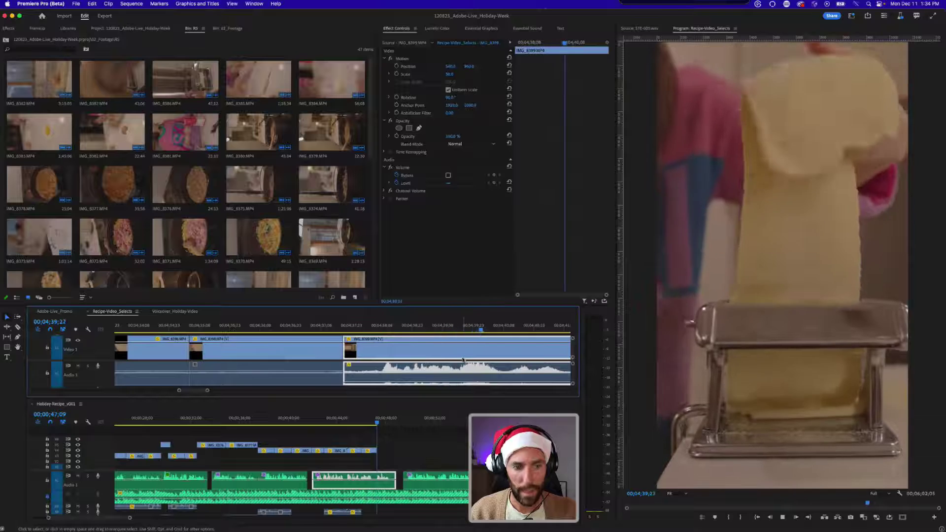
key("space")
key("minus")
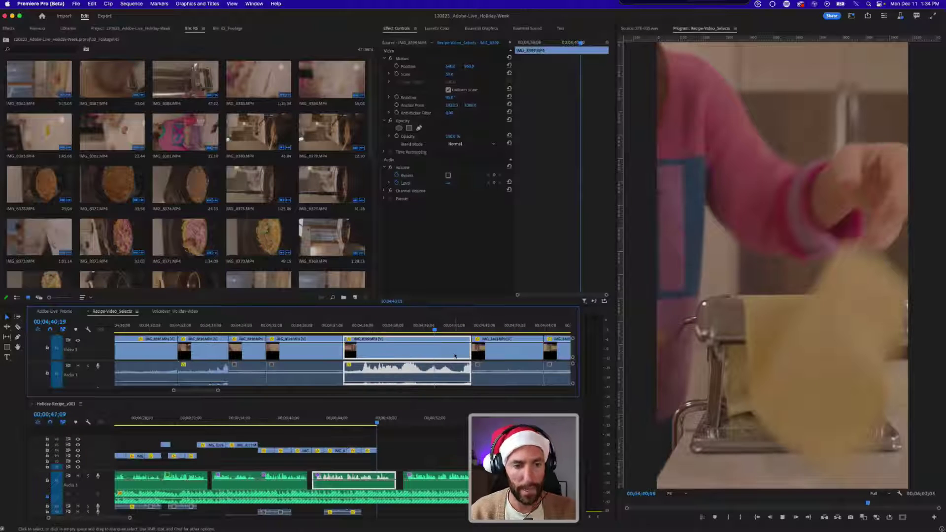
key("Right")
key("Right")
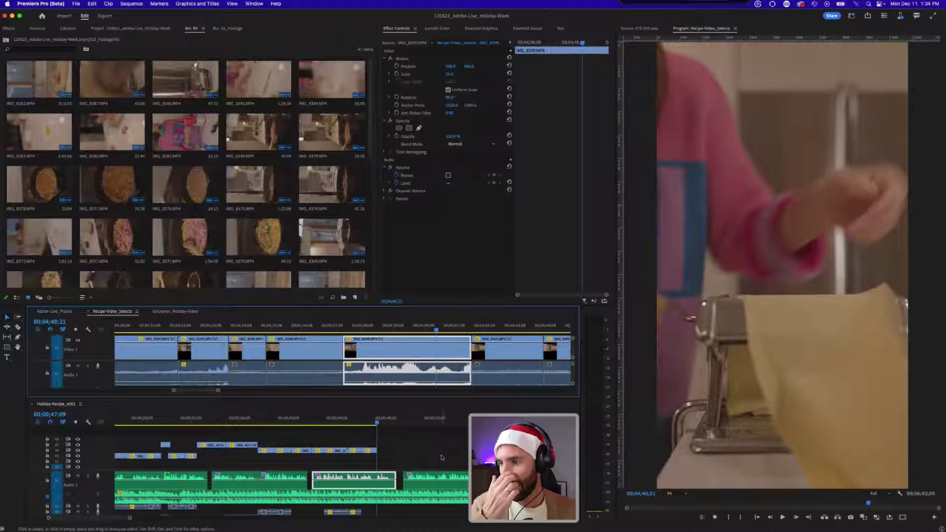
- Split the front pasta-machine shot at 00;04;38;08 in Recipe-Video_Selects and place its second part after the last shot in Holiday-Recipe_v001
left_click(421, 459)
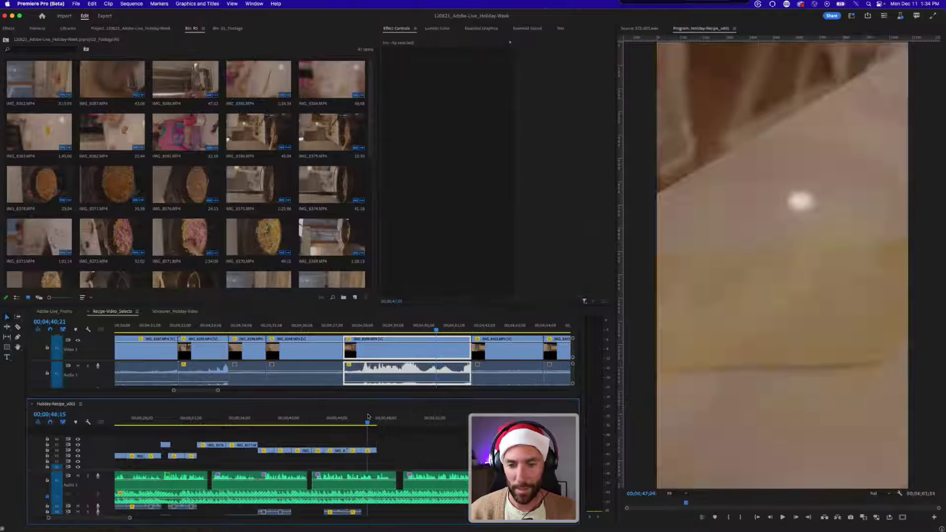
key("super+z")
key("minus")
left_click_drag(341, 422, 344, 422)
left_click(365, 441)
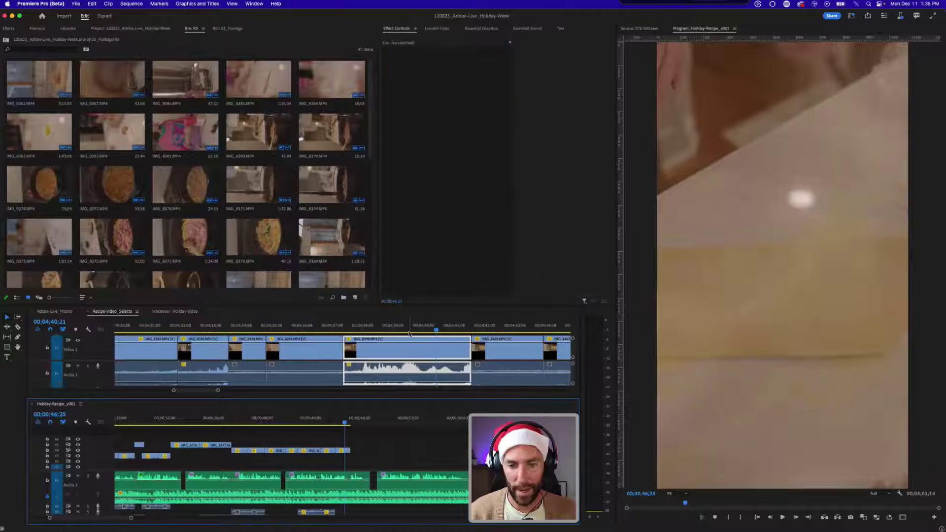
left_click_drag(409, 327, 362, 328)
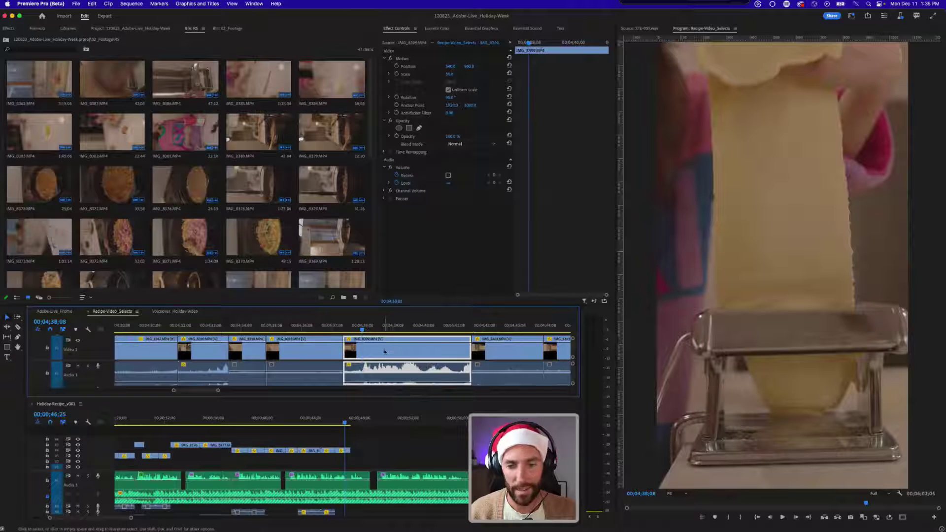
key("super+k")
left_click_drag(385, 351, 364, 449)
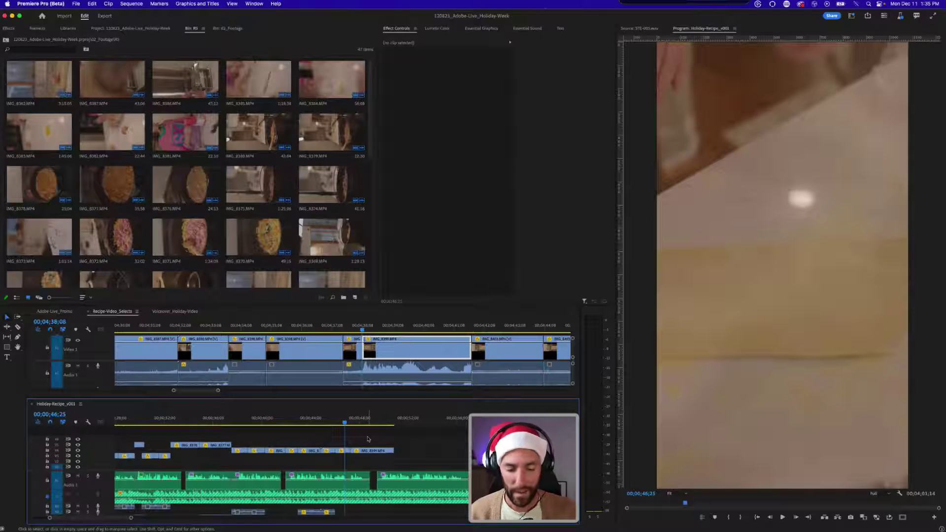
- Trim the end of the new pasta-machine shot to about 00;00;49;16, close the voiceover gap beneath it, and save the project
key("=")
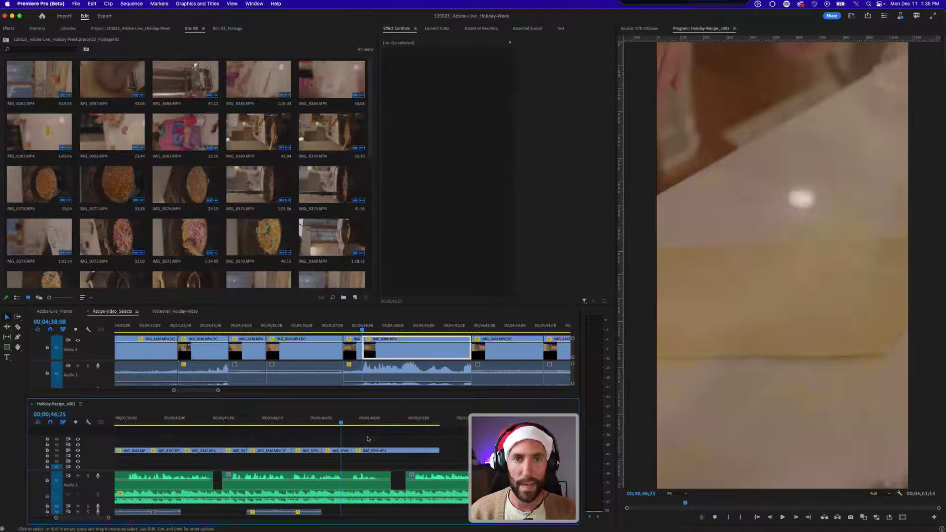
scroll(369, 450, "right", 3)
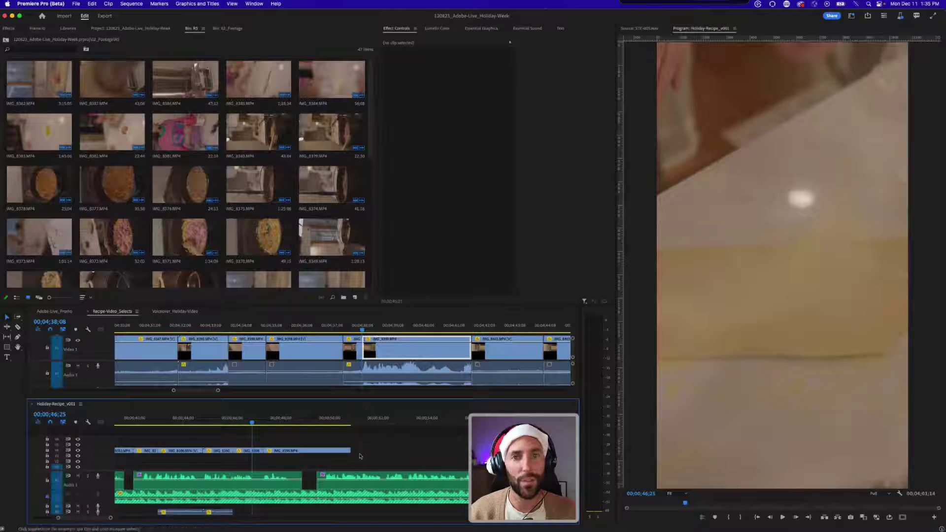
key("space")
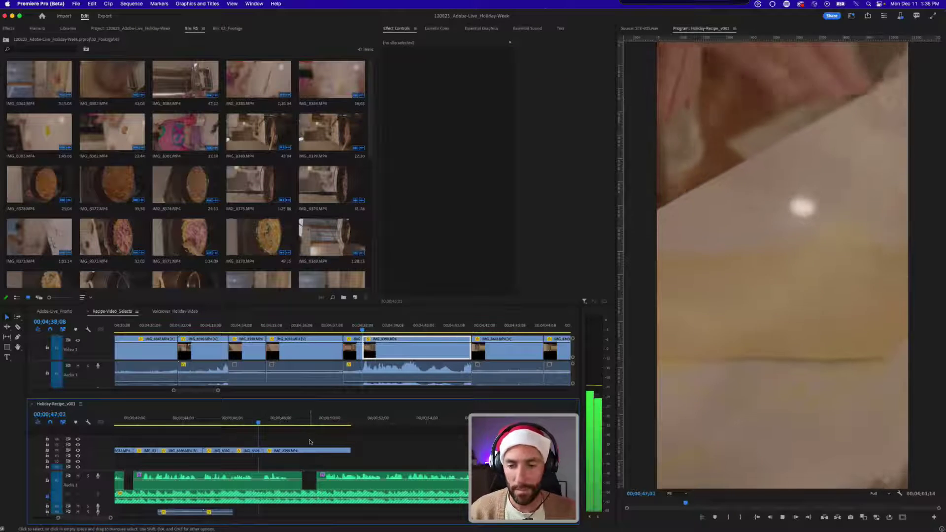
key("space")
left_click_drag(328, 450, 295, 451)
left_click_drag(347, 486, 362, 485)
left_click(336, 459)
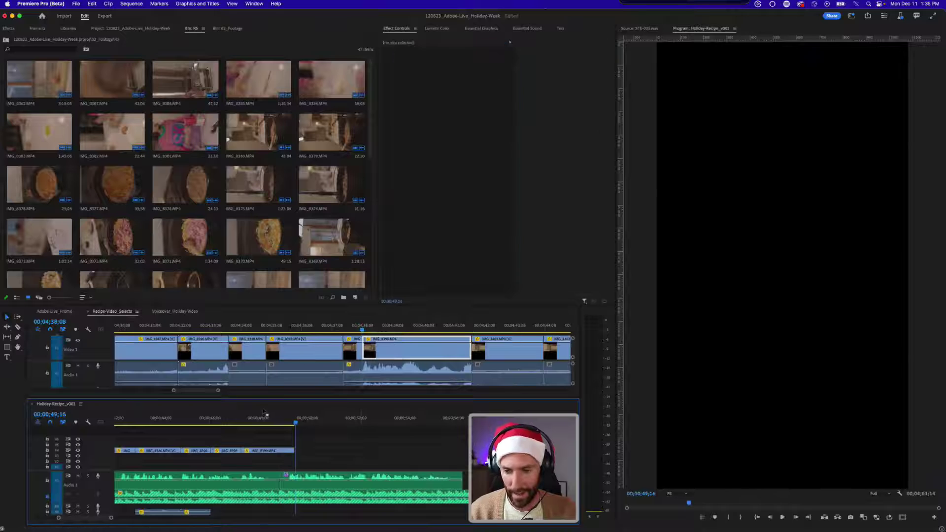
left_click(265, 414)
key("super+s")
- Tighten the spacing of the following voiceover clips in Holiday-Recipe_v001 and save the project
left_click_drag(277, 473, 316, 476)
left_click(298, 479)
left_click(323, 468)
key("super+s")
key("minus")
key("minus")
left_click_drag(387, 456, 412, 479)
left_click(414, 464)
key("super+s")
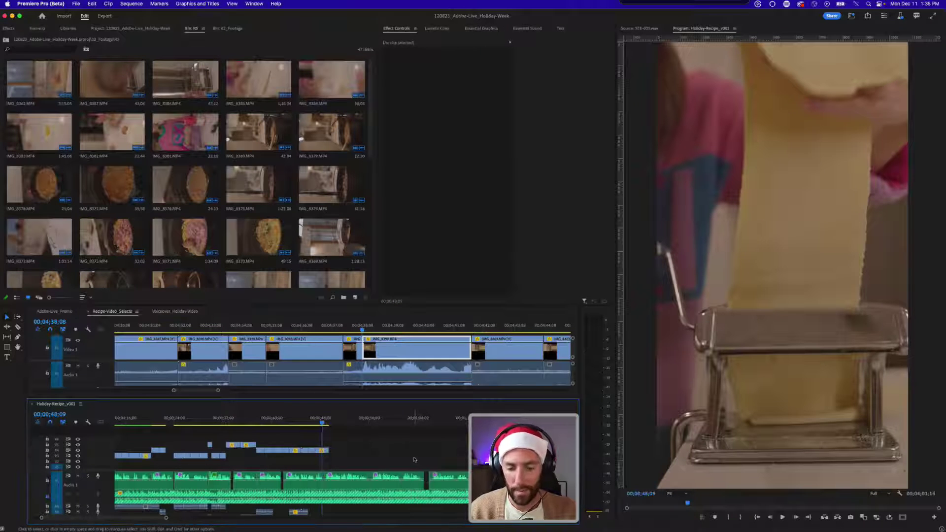
- Play the new pasta-machine shot against the tightened voiceover in Holiday-Recipe_v001
key("equal")
key("equal")
key("minus")
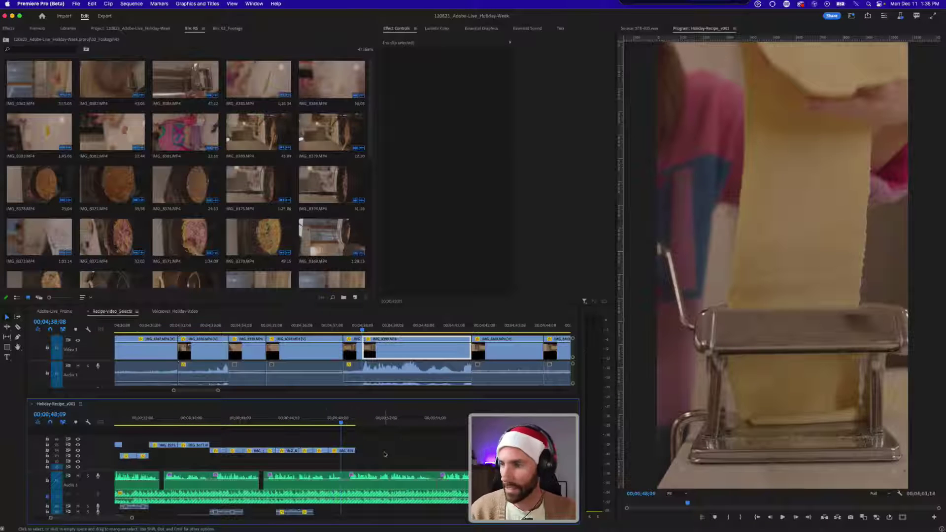
key("equal")
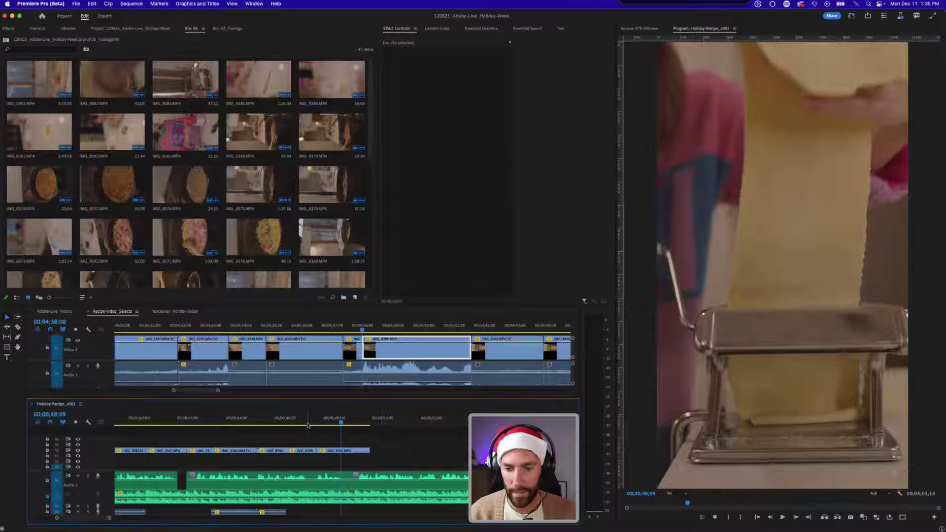
left_click(310, 478)
left_click(307, 422)
key("space")
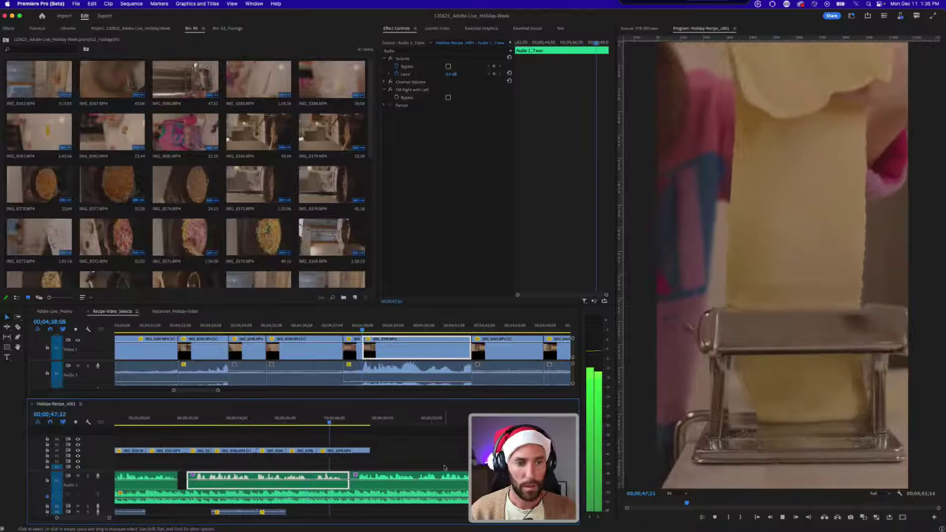
- Trim the end of the last pasta-machine shot to 00;00;49;00 and replay the narration around the cut
left_click_drag(370, 450, 358, 450)
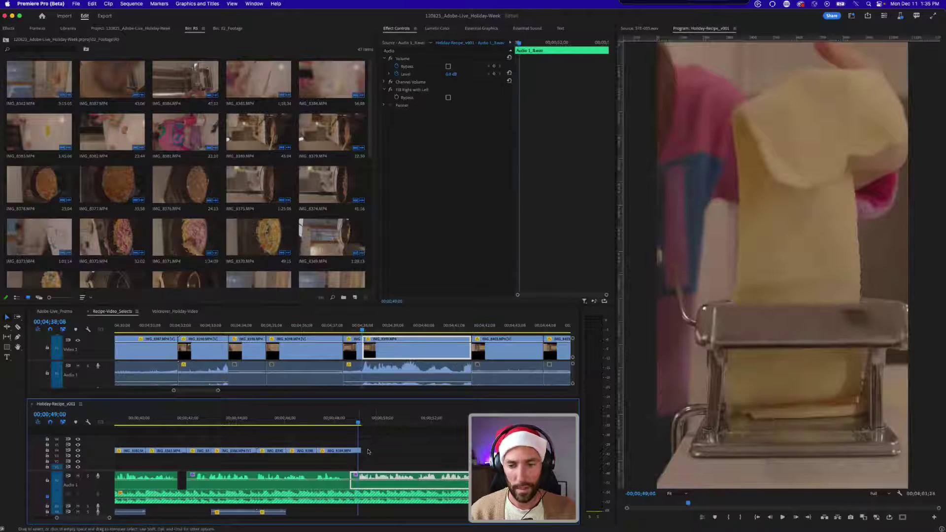
key("super+z")
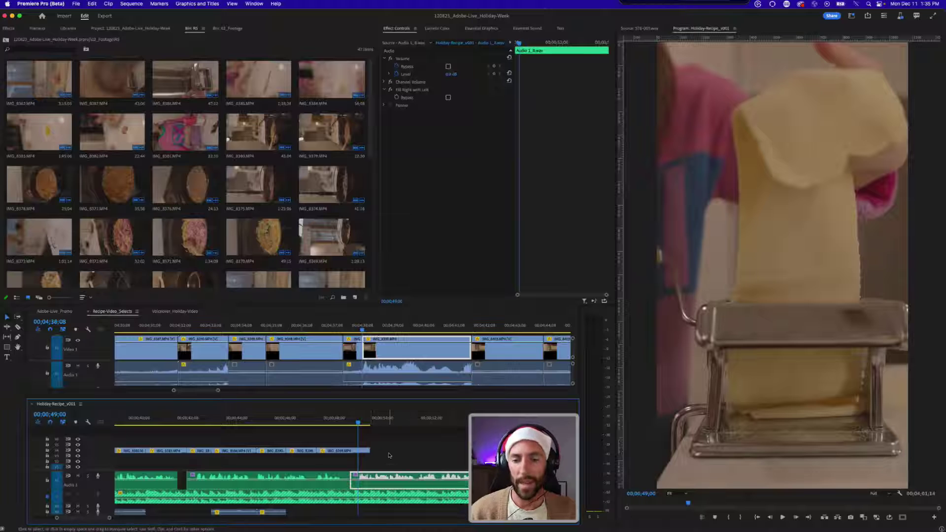
left_click(389, 455)
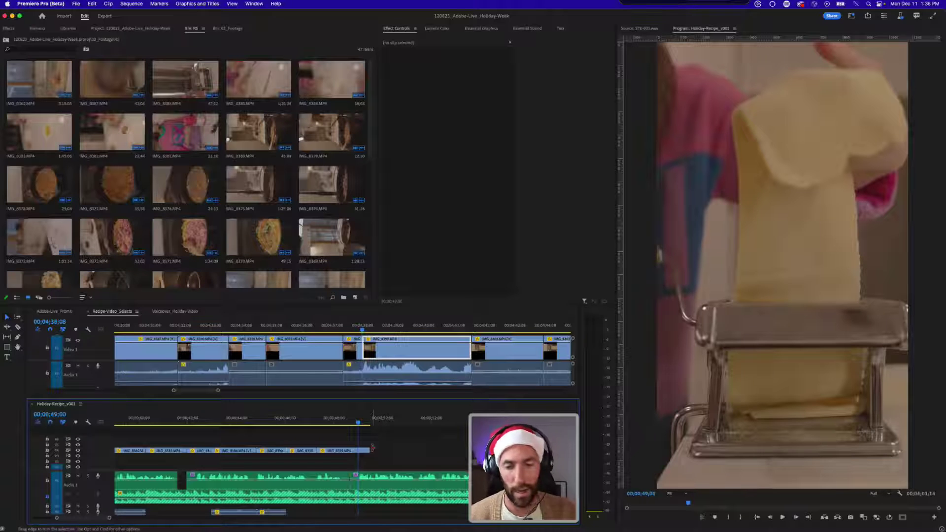
left_click_drag(371, 447, 359, 449)
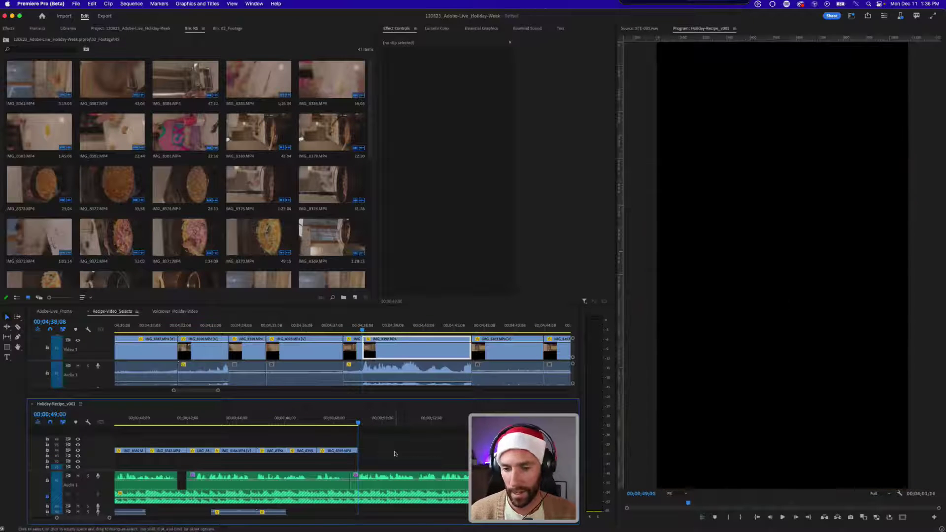
key("shift+Left")
key("shift+Left")
key("shift+Left")
key("shift+Left")
key("space")
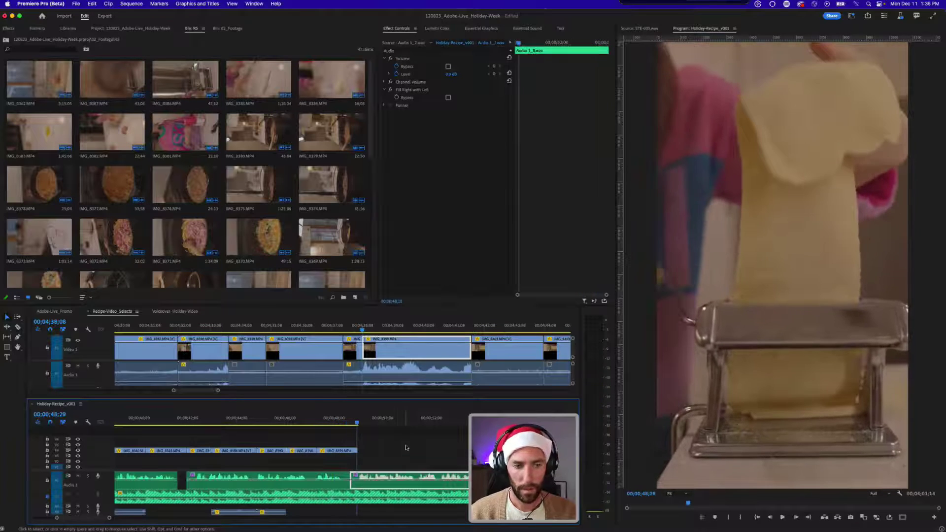
- Find the shot of the cut noodles at 00;04;54;14 in Recipe-Video_Selects and place it right after the last pasta-machine shot, one video track lower
left_click(456, 326)
left_click_drag(468, 325, 491, 324)
key("minus")
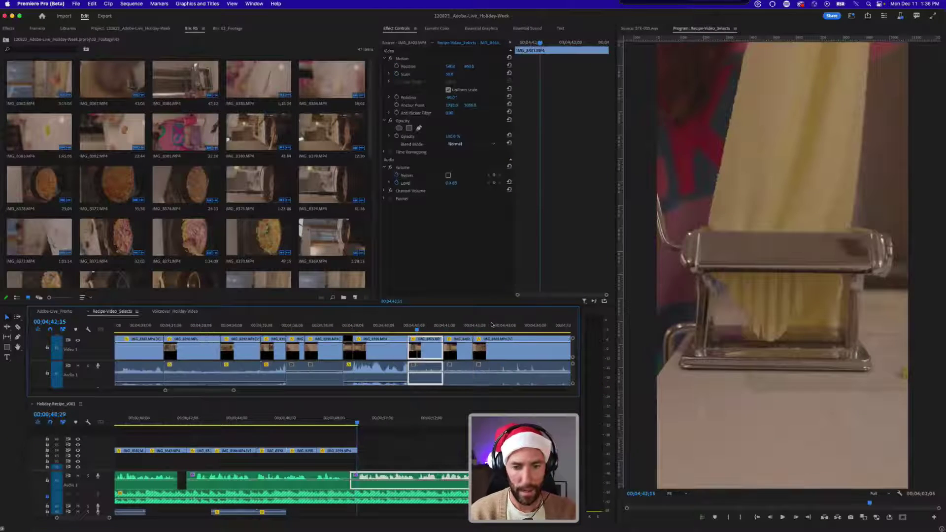
key("Down")
key("Down")
key("Down")
key("minus")
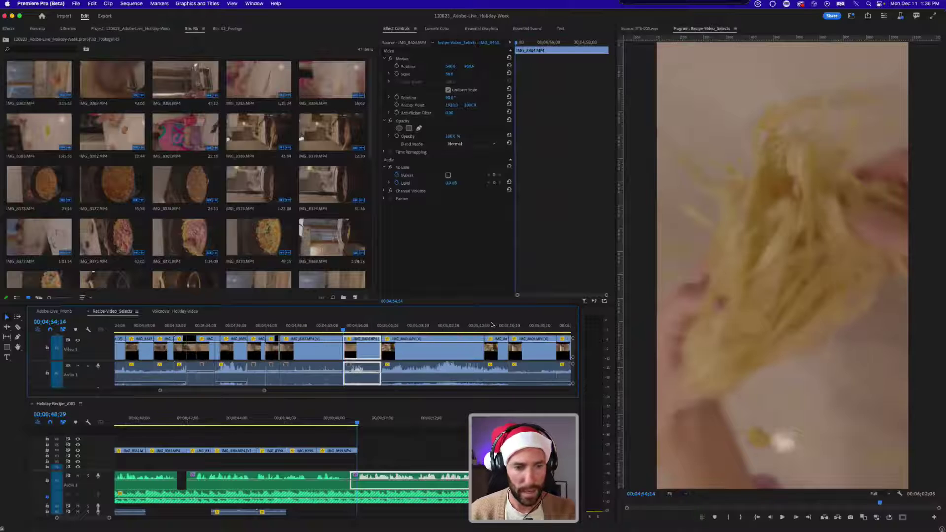
left_click_drag(358, 349, 382, 459)
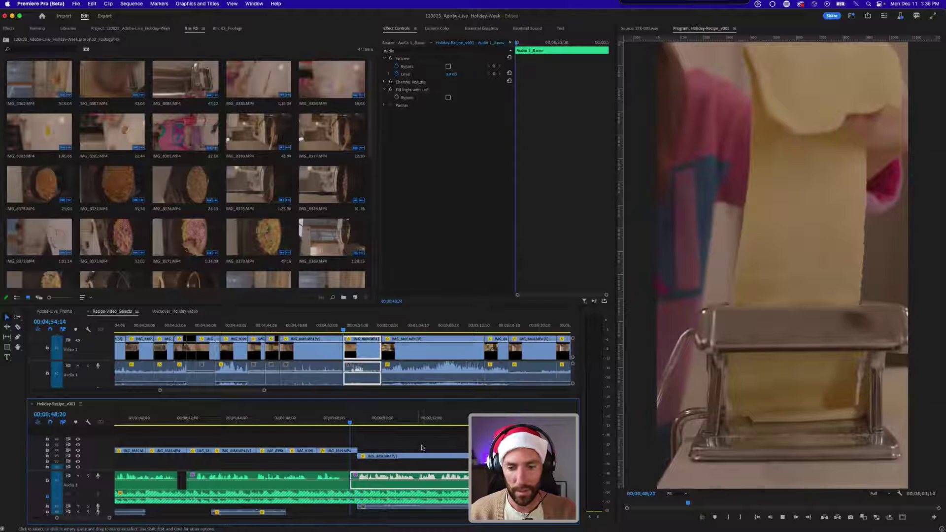
- Play the cut-noodles shot against the narration, trim its end to 00;00;50;24, and save the project
key("space")
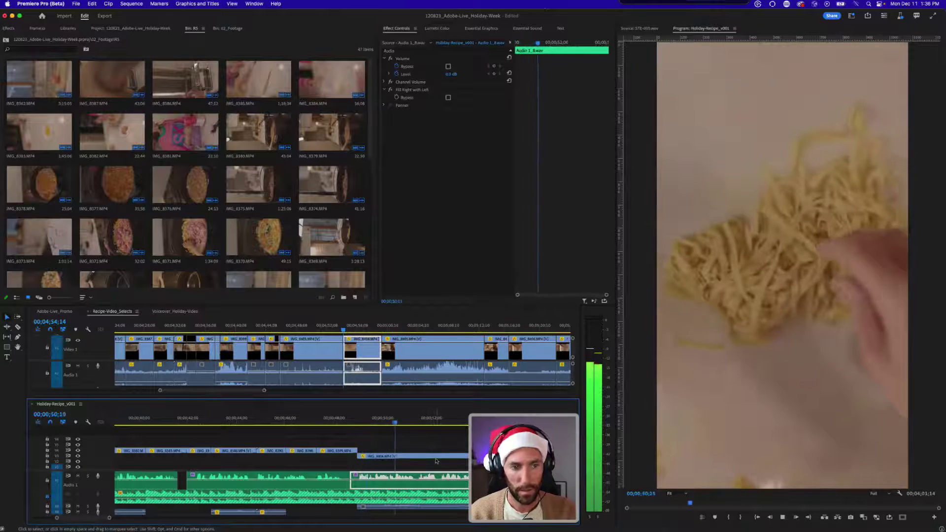
key("space")
left_click_drag(476, 457, 401, 457)
left_click(364, 432)
key("super+s")
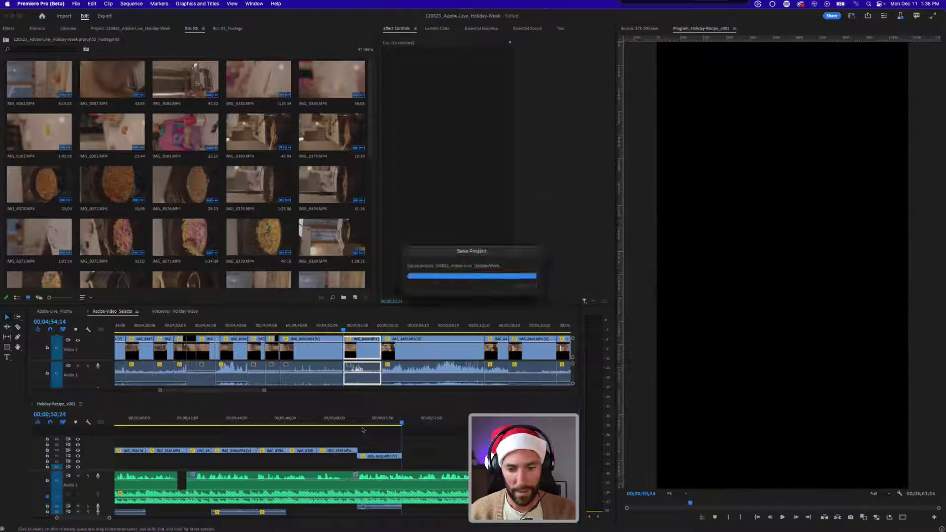
- Play the narration past the end of the cut-noodles shot to 00;00;52;19 to check what the next shot needs to show
key("Up")
key("space")
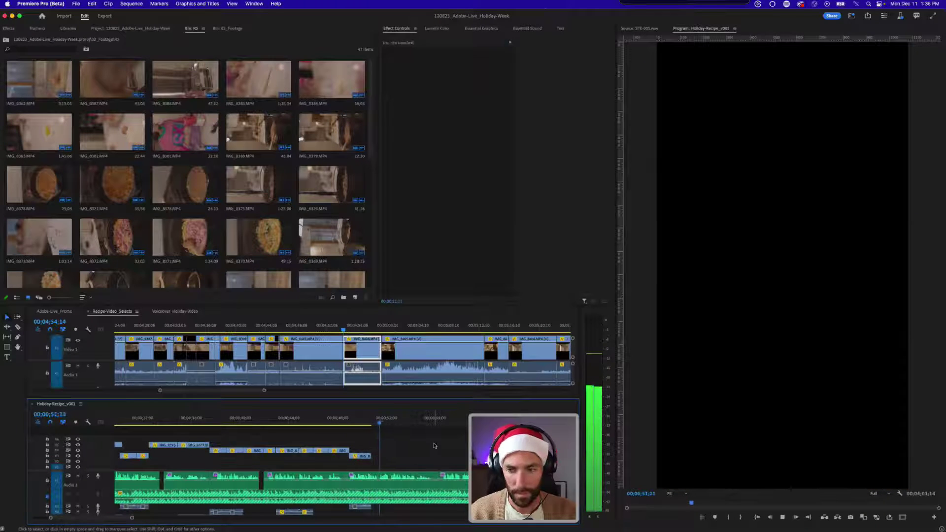
left_click(428, 447)
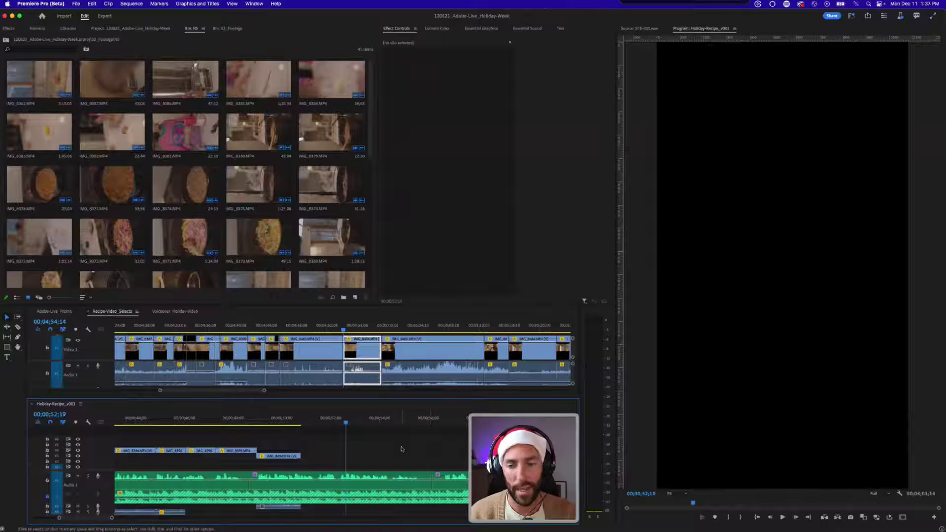
key("minus")
key("equal")
key("minus")
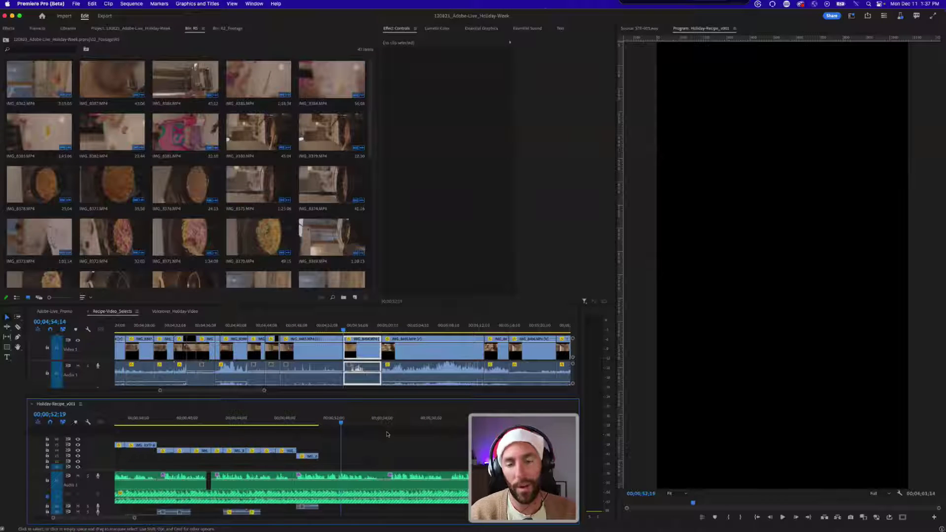
- Find the shot of the pasta machine cutting the sheet into noodles in Recipe-Video_Selects and place it after the cut-noodles shot in Holiday-Recipe_v001
left_click(382, 326)
key("space")
key("equal")
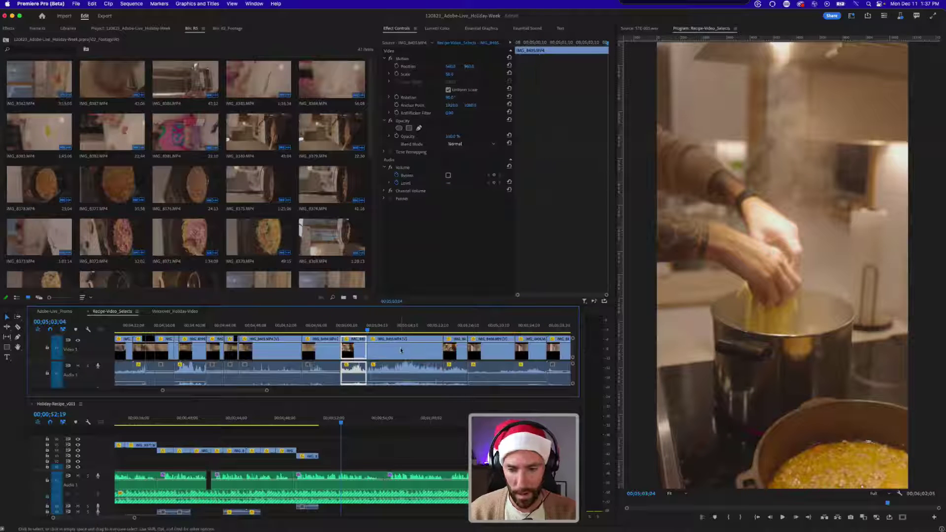
left_click(276, 326)
left_click_drag(278, 326, 218, 327)
key("space")
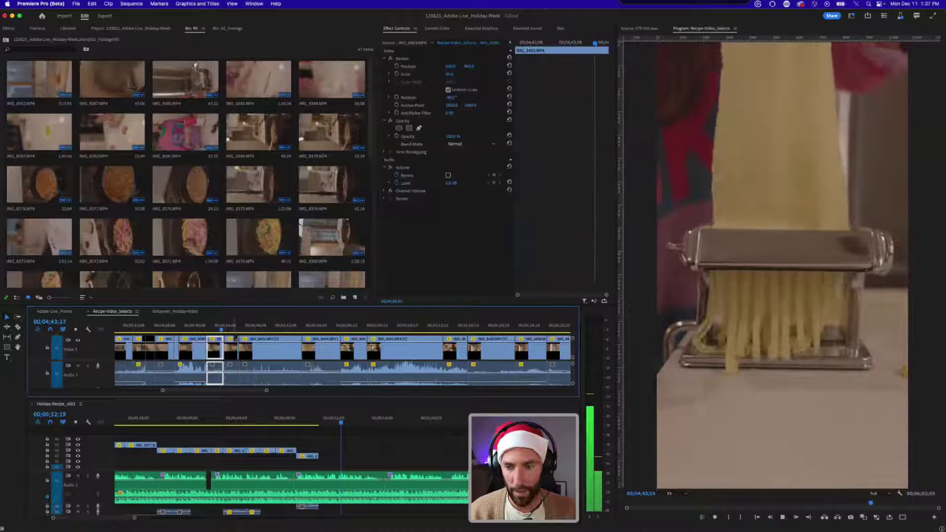
key("space")
left_click_drag(214, 353, 331, 456)
- Play Holiday-Recipe_v001 from 00;00;48;20 through the newly placed noodle-cutting shot
left_click(293, 420)
left_click(316, 478)
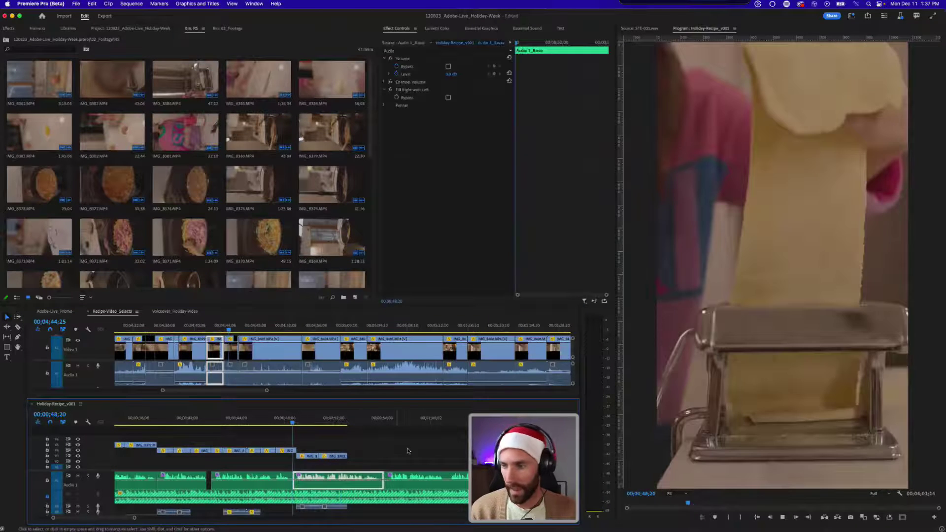
key("space")
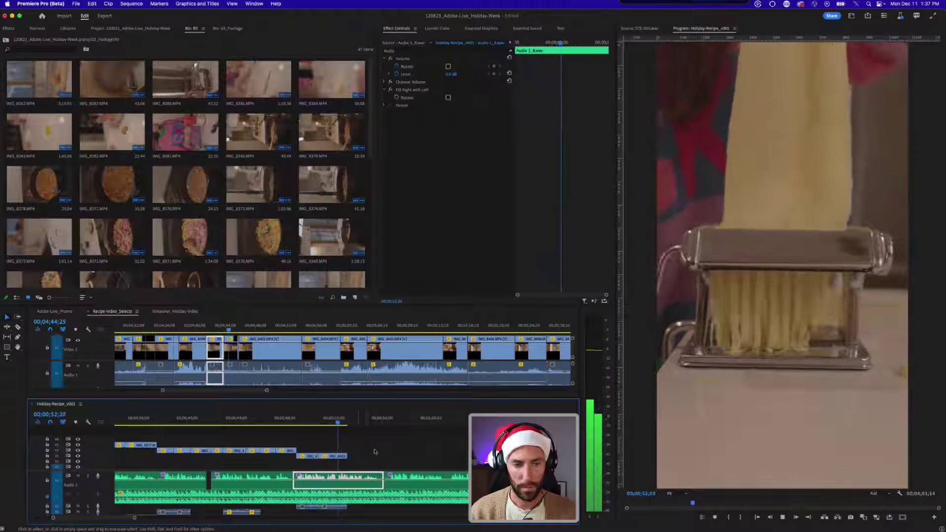
- Play the narration past the noodle-cutting shot to about 00;01;01;09 to check what the next shots need to show
left_click(409, 452)
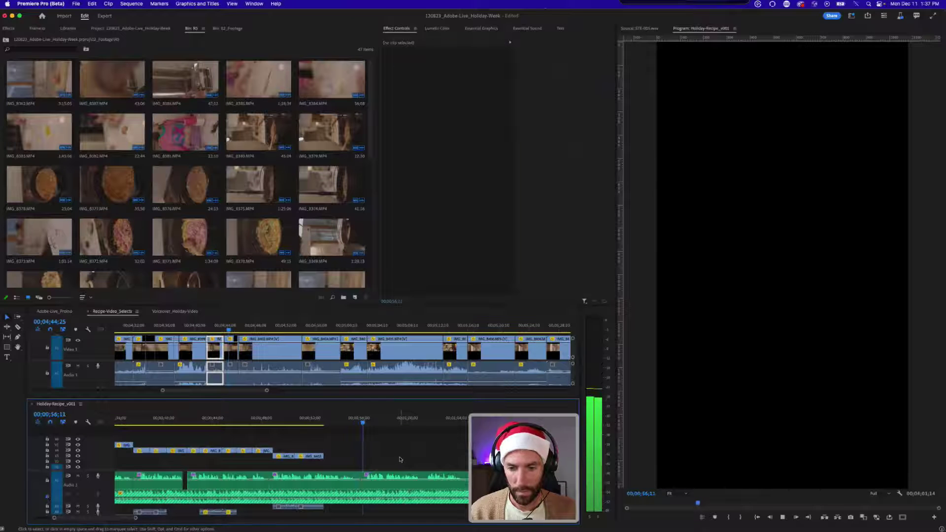
key("space")
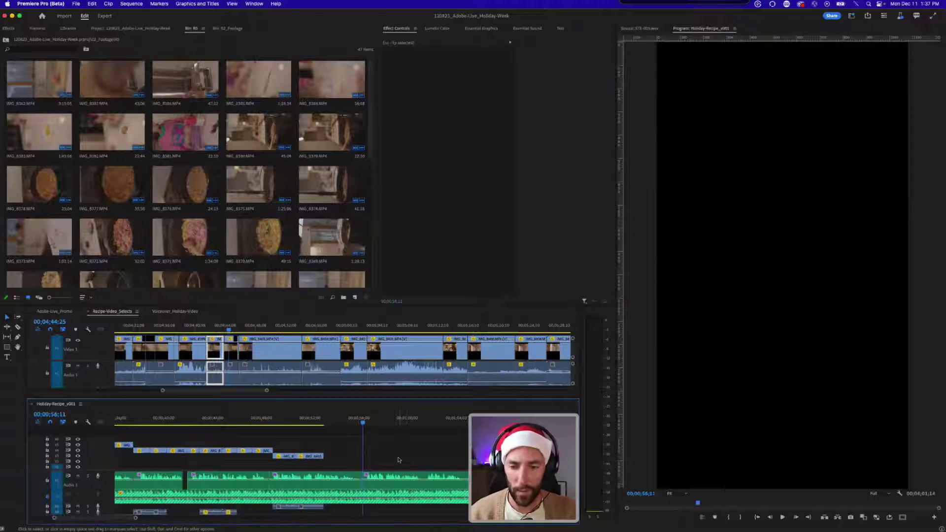
key("space")
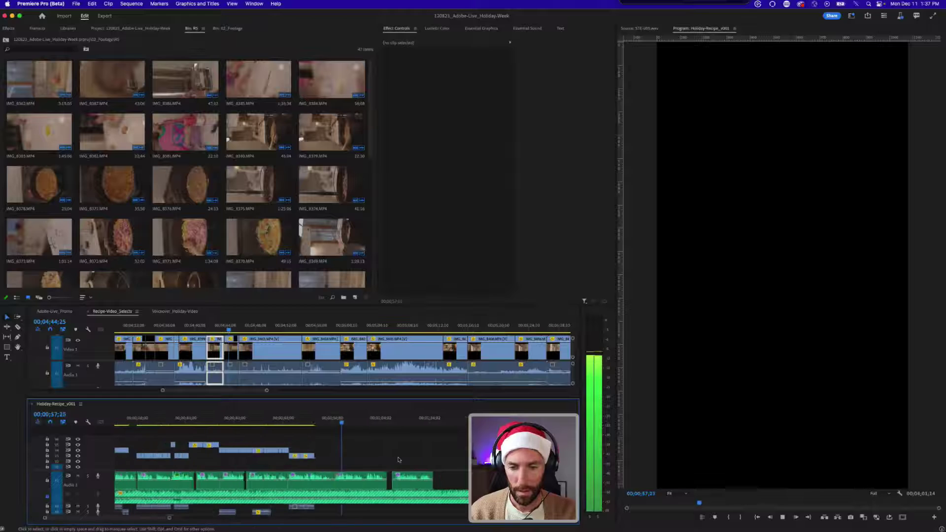
key("space")
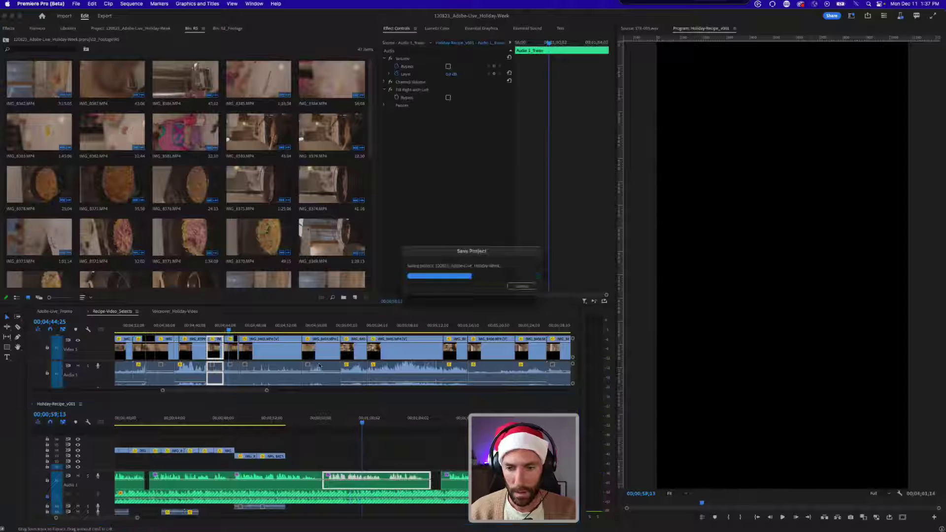
key("shift+t")
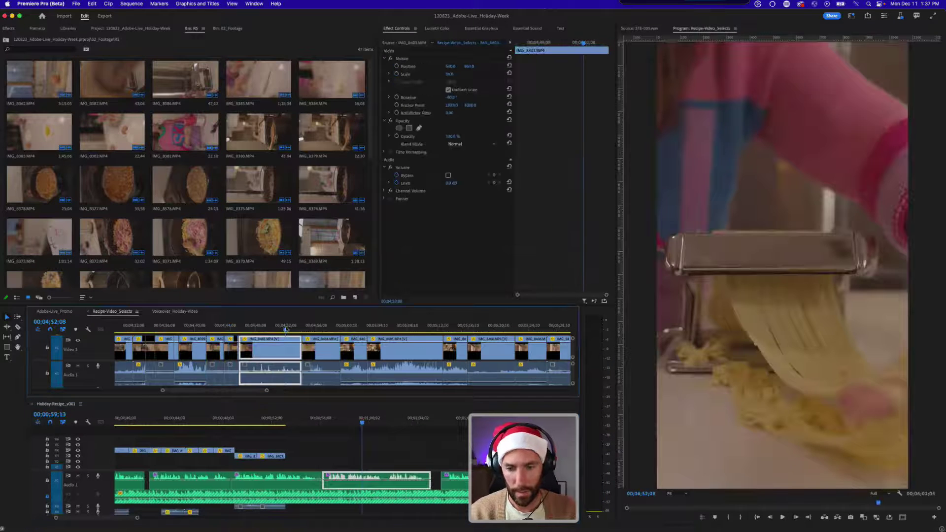
left_click(386, 422)
key("space")
key("space")
left_click(380, 422)
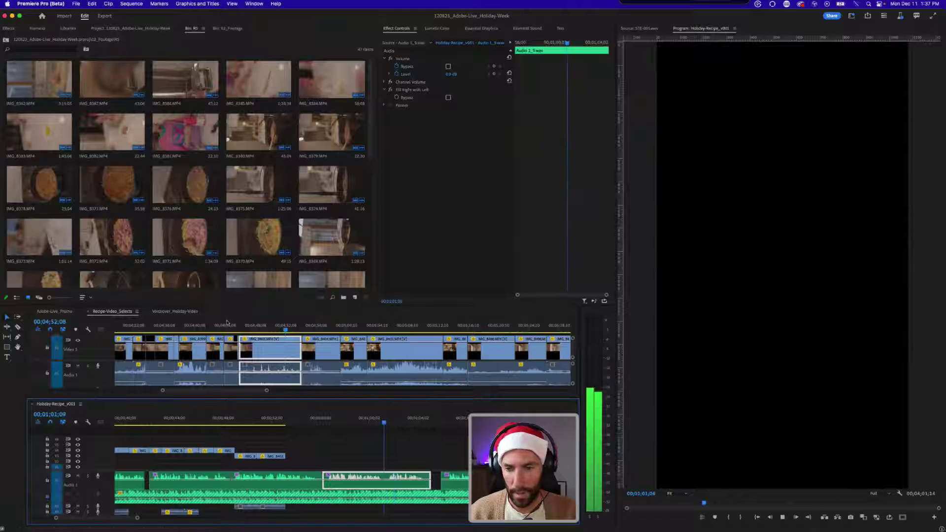
- Search Recipe-Video_Selects backwards from the pasta shots for the shot of the sauce being stirred in the pot
left_click(230, 329)
key("Up")
key("Up")
key("Up")
key("Up")
key("Up")
key("Up")
key("Up")
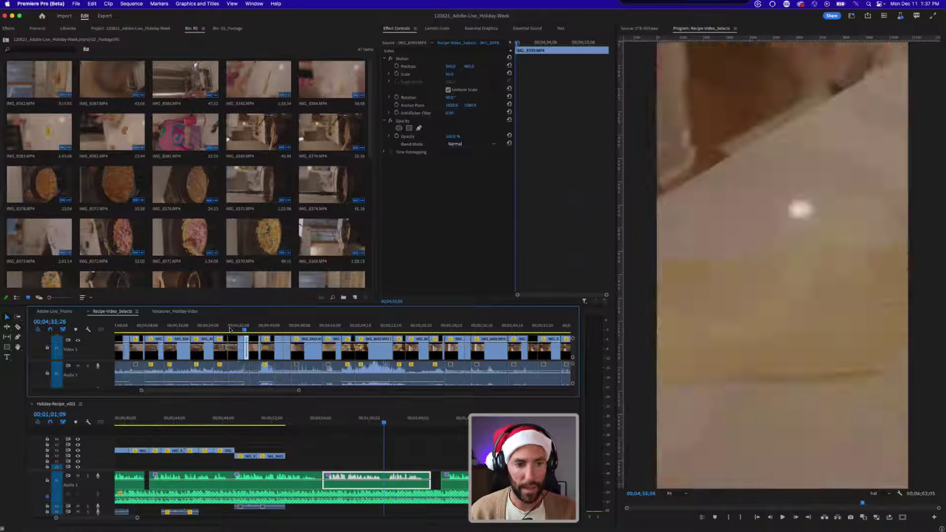
key("Up")
key("Up")
key("Up")
key("Up")
key("Up")
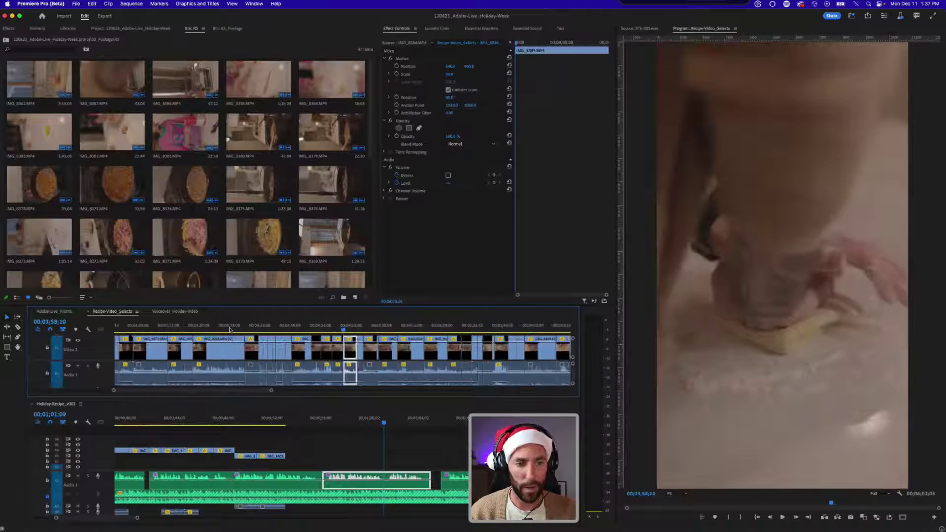
key("Up")
key("Up")
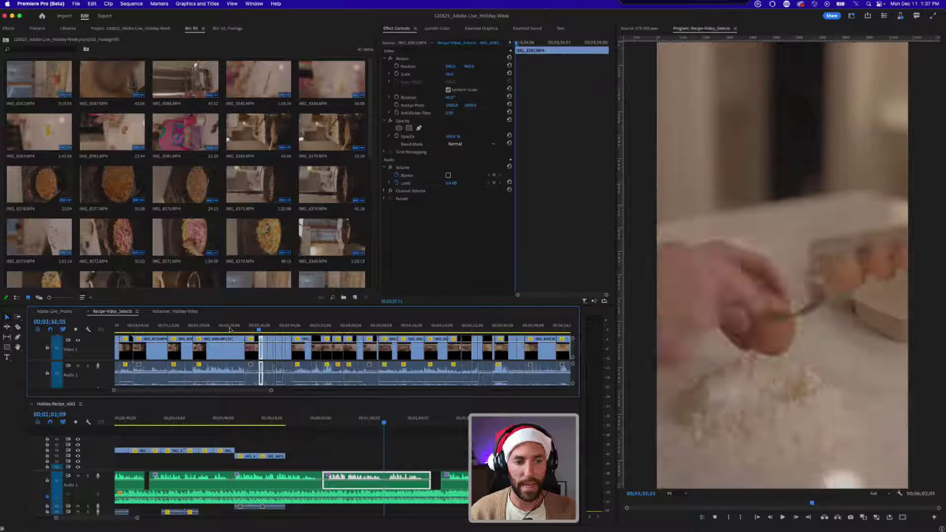
key("Up")
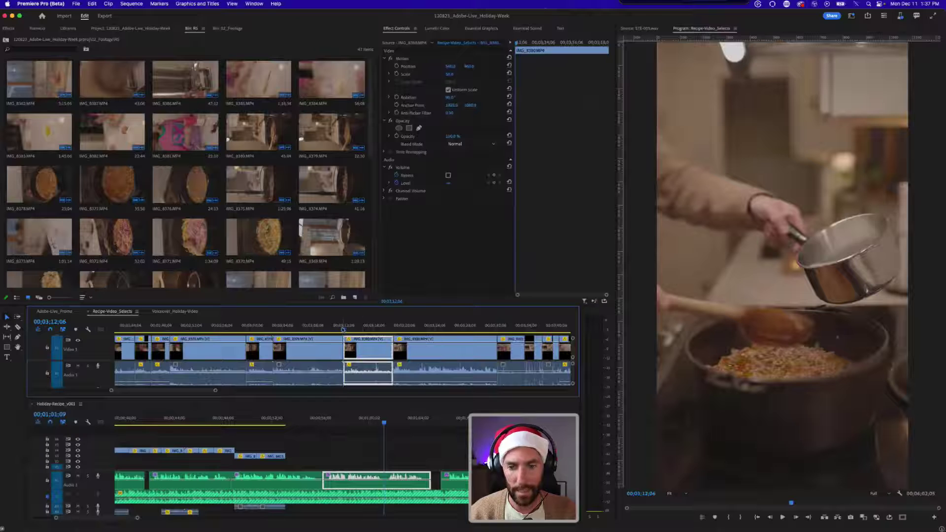
left_click_drag(337, 330, 329, 329)
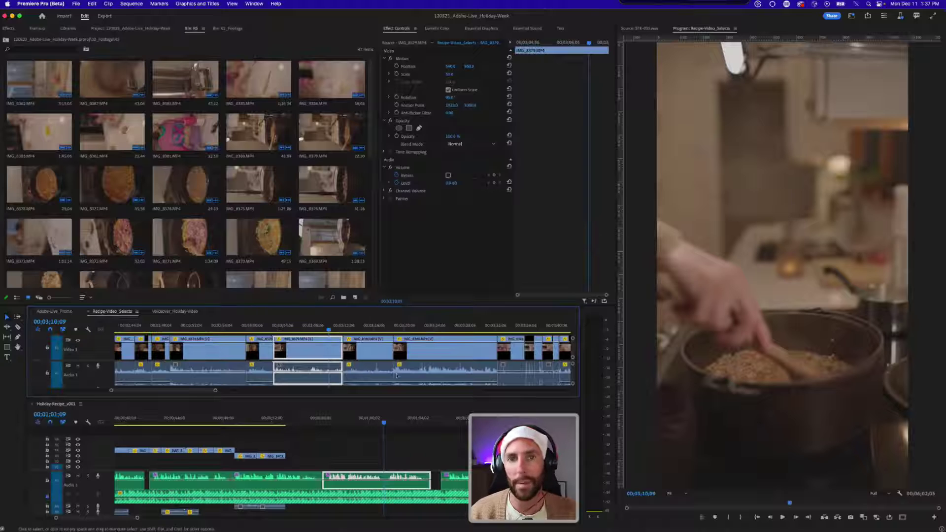
- Split the sauce-stirring shot in Recipe-Video_Selects at 00;03;05;11 and place its first part after the noodle-cutting shot in Holiday-Recipe_v001
key("=")
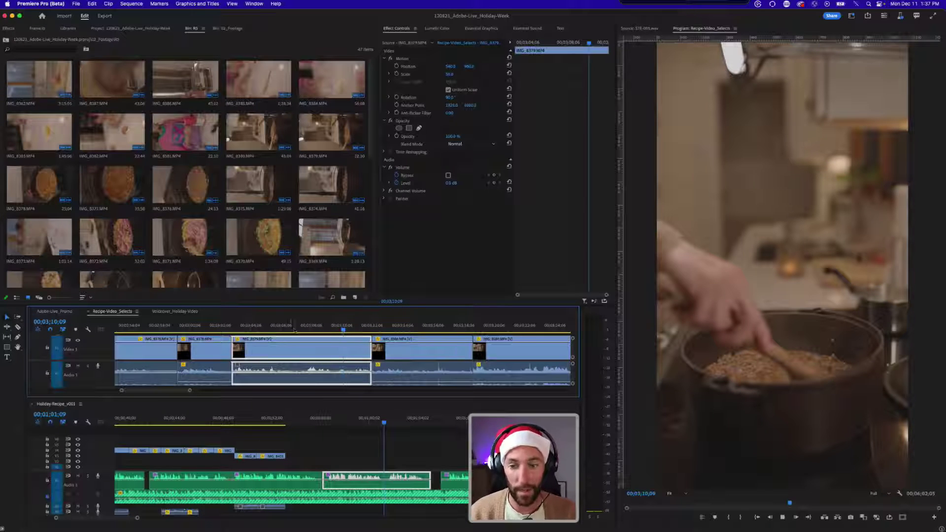
left_click(247, 330)
key("space")
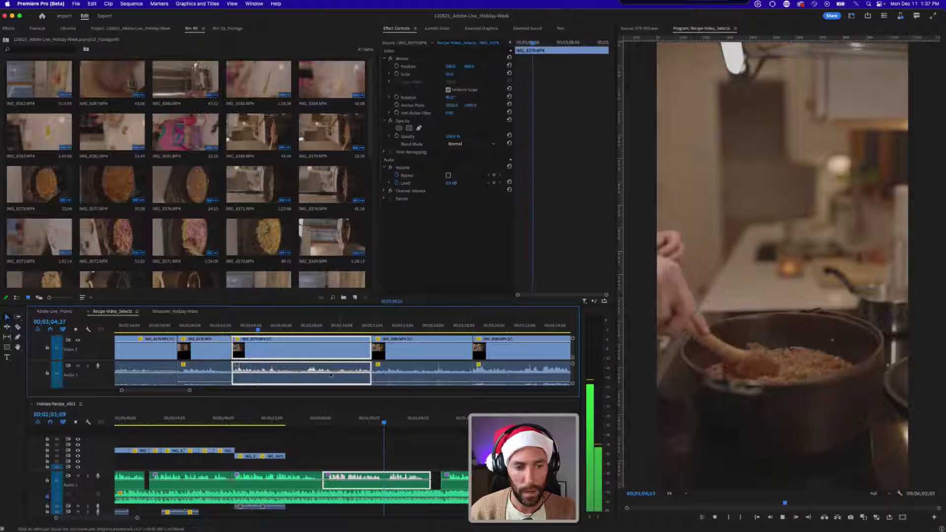
key("space")
key("super+k")
left_click(262, 350, "alt")
left_click_drag(253, 348, 295, 454)
left_click(286, 420)
key("space")
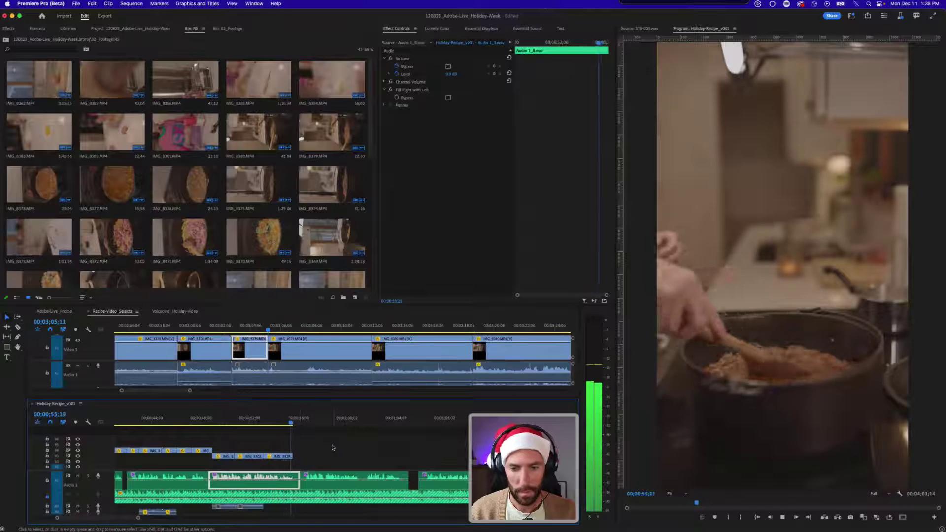
- Place the shot of the saucepan being poured into the sauce after the stirring shot in Holiday-Recipe_v001 and save the project
left_click(337, 330)
left_click_drag(338, 330, 425, 314)
key("space")
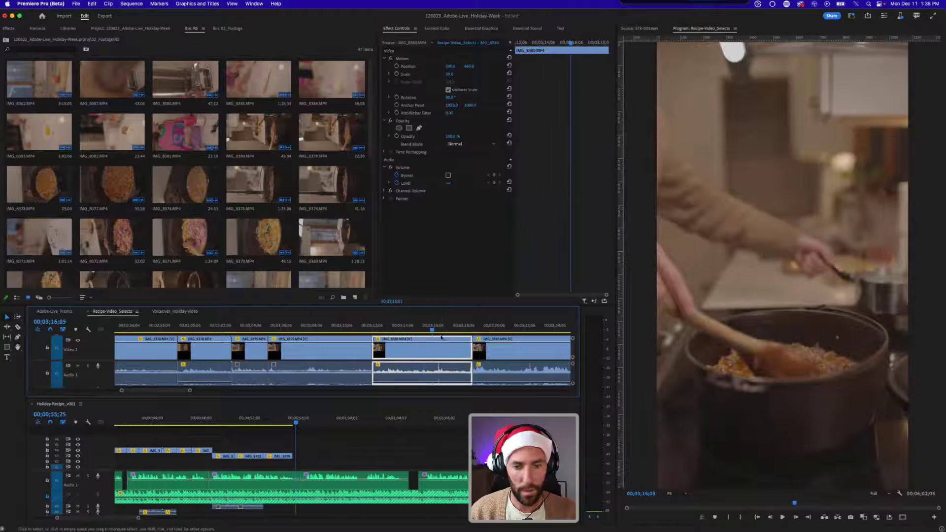
left_click_drag(382, 378, 312, 456)
key("shift+Left")
key("shift+Left")
key("shift+Left")
key("shift+Left")
key("super+s")
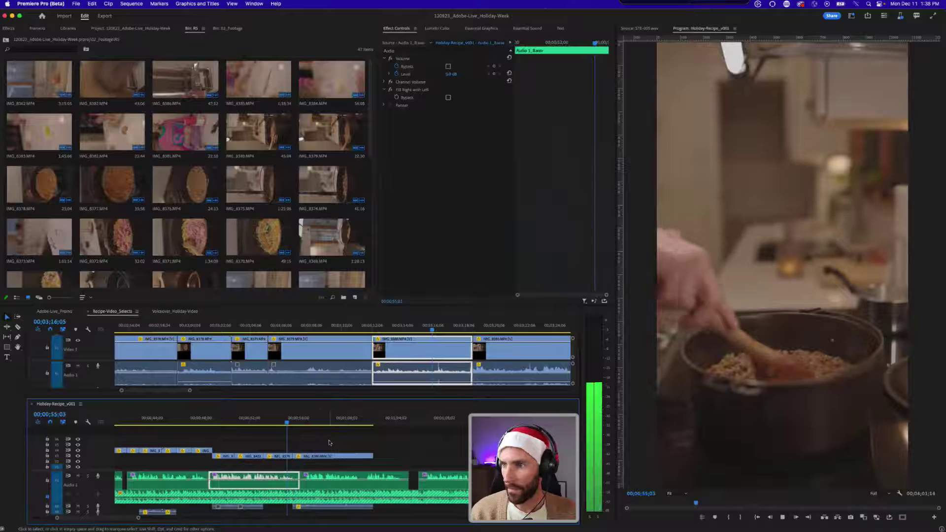
- Trim the end of the narration clip under the sauce-stirring shot and close the gap before the following narration clip
key("space")
left_click_drag(318, 453, 306, 457)
left_click(267, 418)
key("equal")
key("equal")
key("super+s")
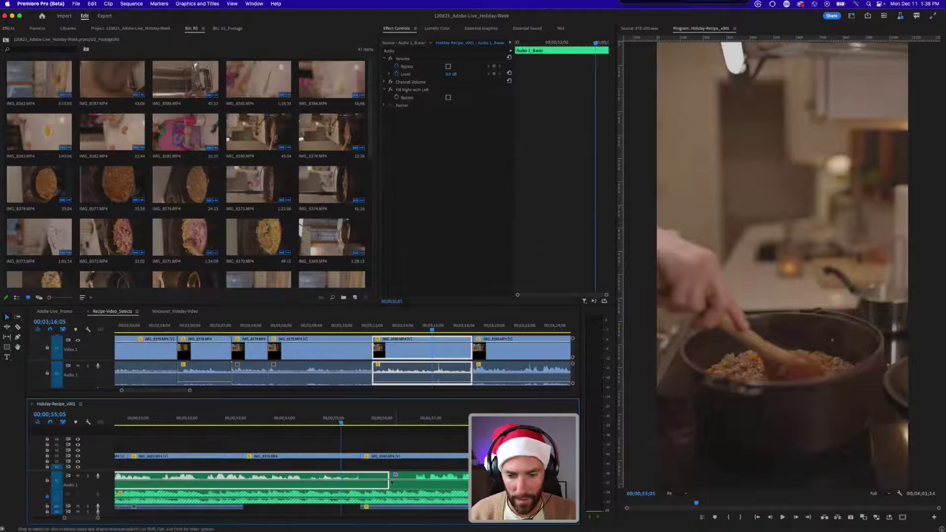
left_click_drag(385, 474, 406, 471)
left_click(380, 481)
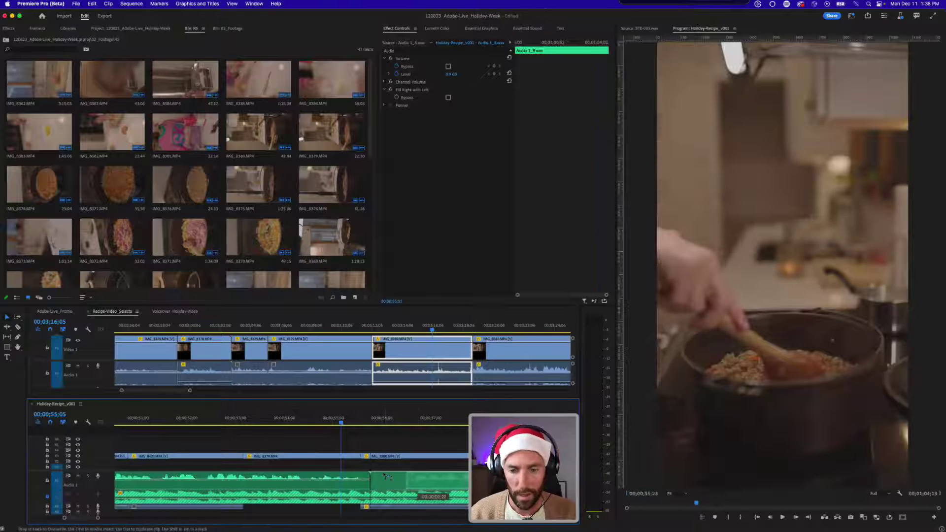
key("Delete")
- Play the stirring and pouring shots against the narration and trim the pouring shot's end to 00;00;58;24
left_click(332, 423)
key("minus")
key("minus")
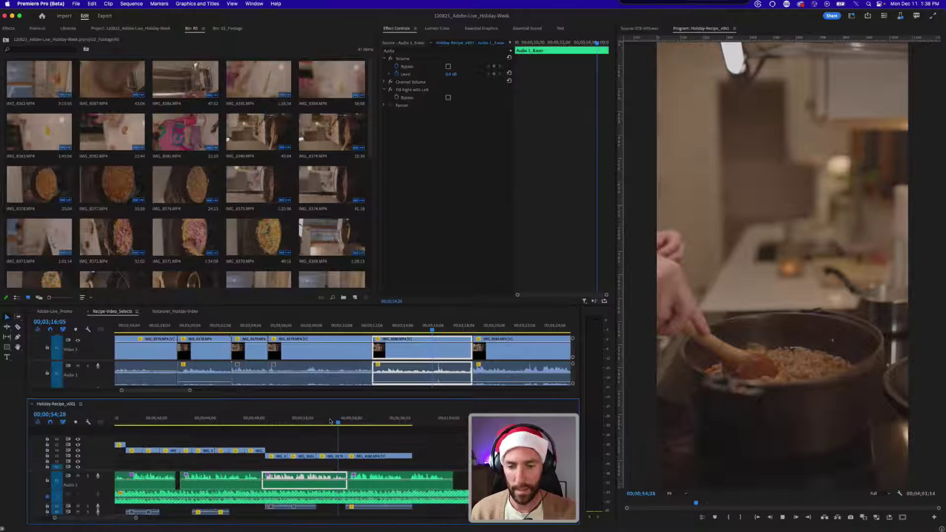
key("space")
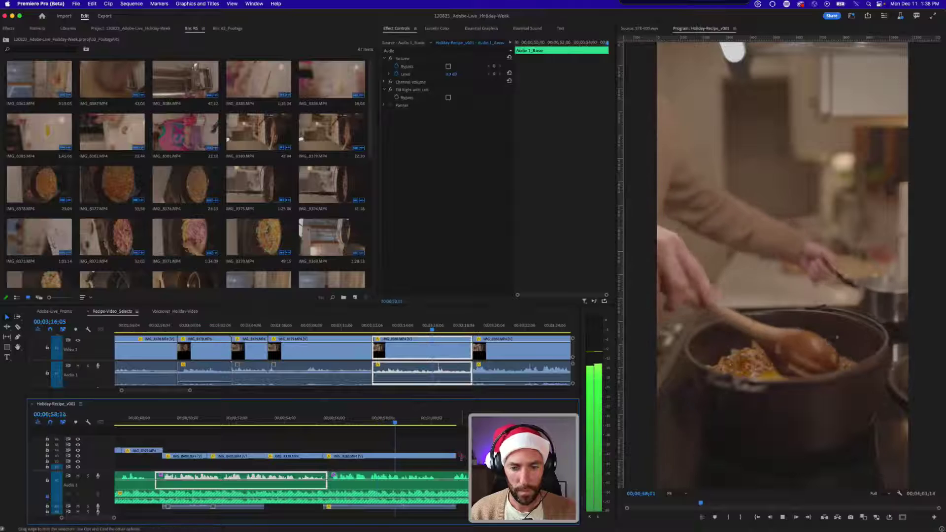
left_click(403, 454)
left_click_drag(404, 454, 402, 454)
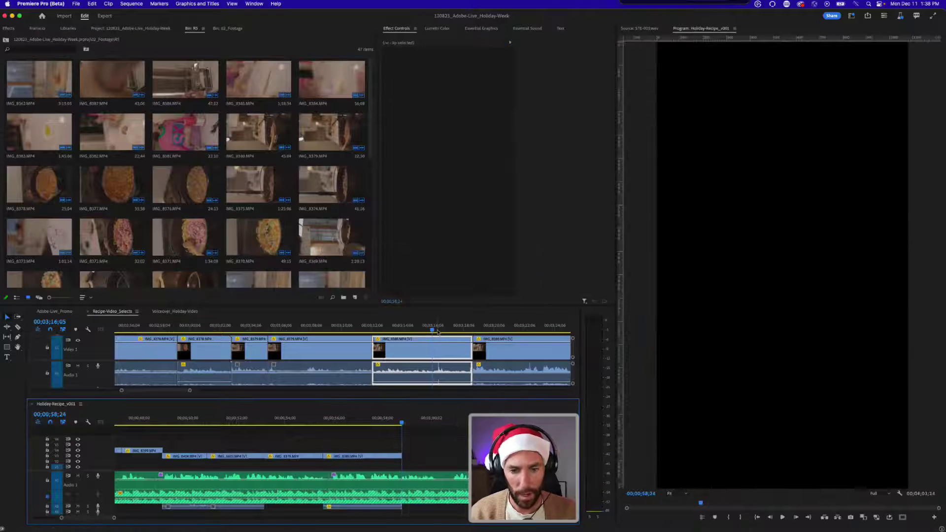
- Search Recipe-Video_Selects for the shot of the noodles being dropped into the pot of boiling water
left_click(438, 333)
key("Down")
key("Up")
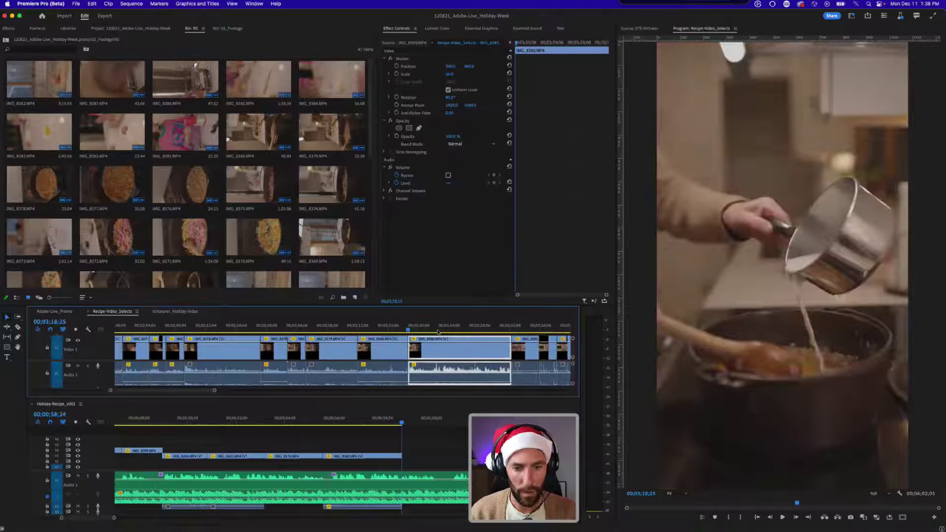
left_click_drag(392, 329, 339, 333)
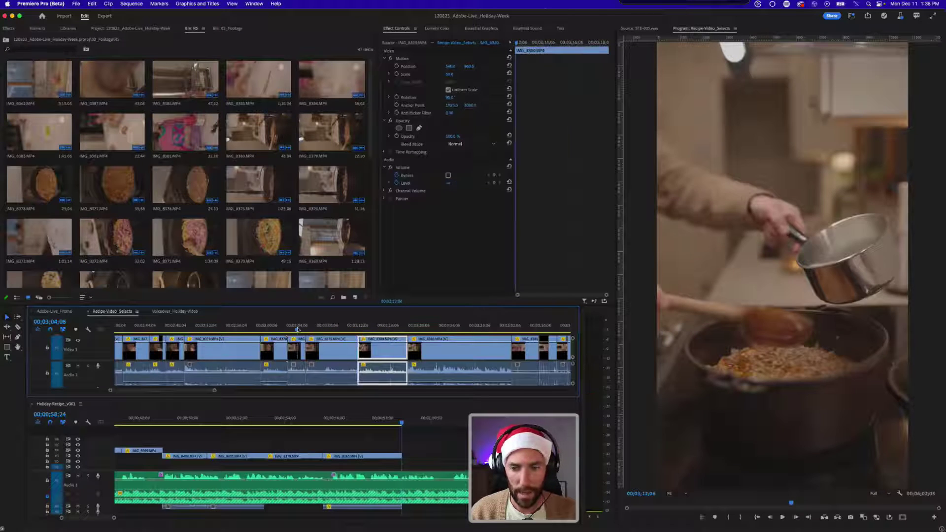
left_click(298, 329)
key("minus")
key("equal")
key("equal")
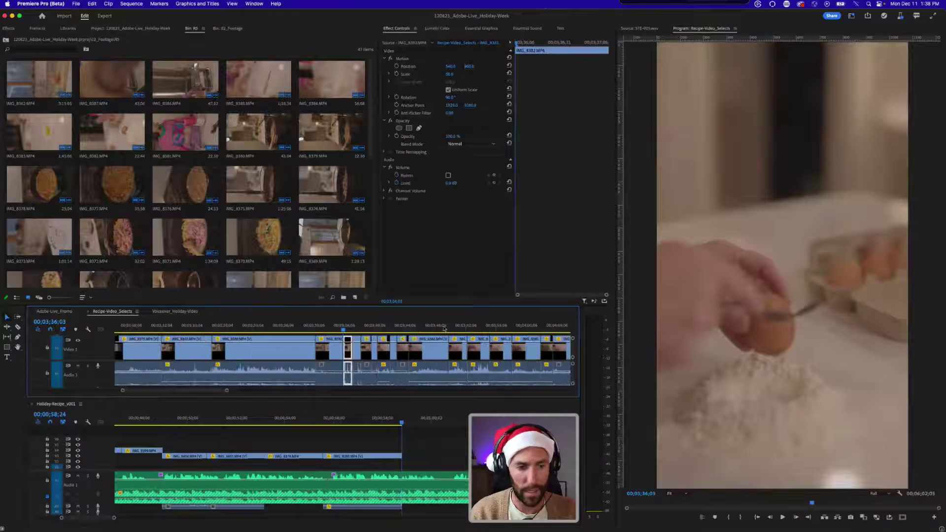
key("Down")
key("Down")
key("Down")
key("Down")
key("Down")
key("Down")
key("Down")
key("Down")
key("Down")
key("Down")
key("Down")
key("Down")
key("Down")
key("Down")
key("Down")
key("Down")
key("Down")
key("Down")
key("Down")
key("Down")
key("Down")
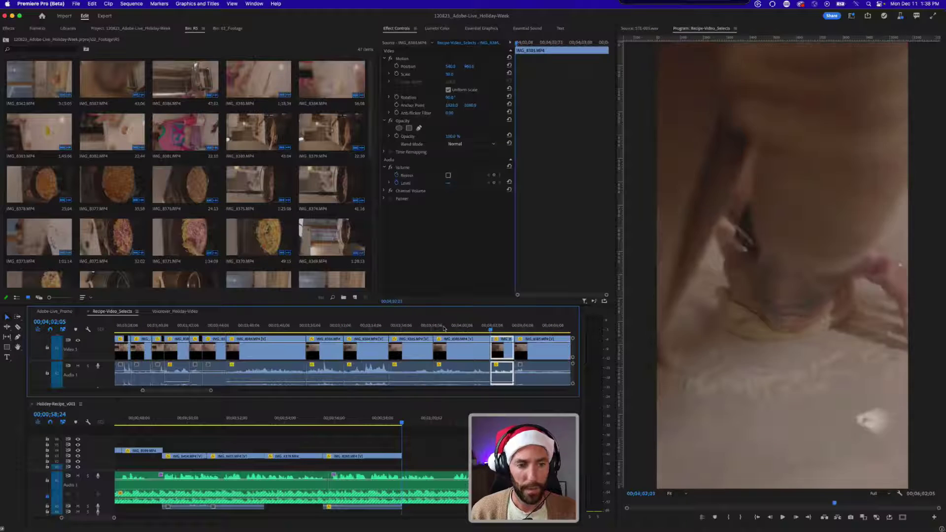
key("Down")
key("Down")
key("Down")
key("Down")
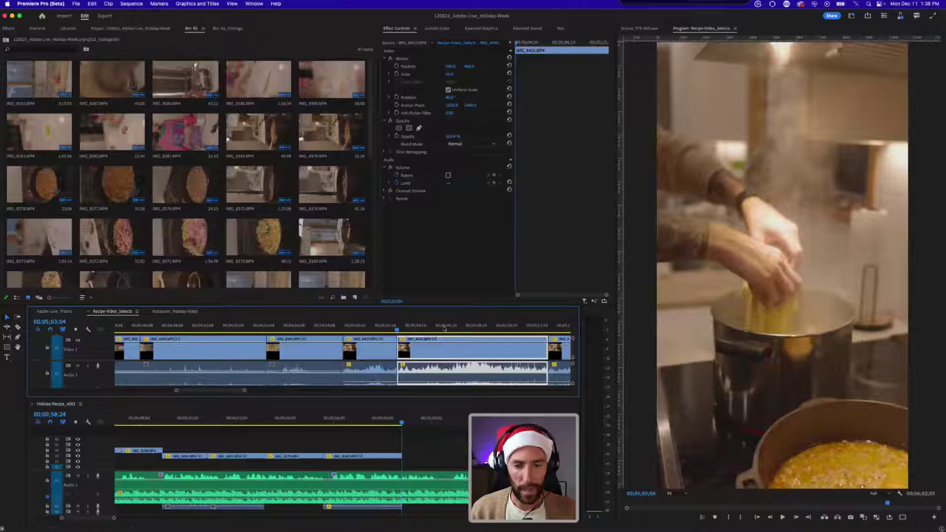
- Place the noodle-dropping shot after the pouring shot in Holiday-Recipe_v001, trim its end to 00;01;03;24, and save the project
left_click_drag(425, 352, 444, 452)
key("space")
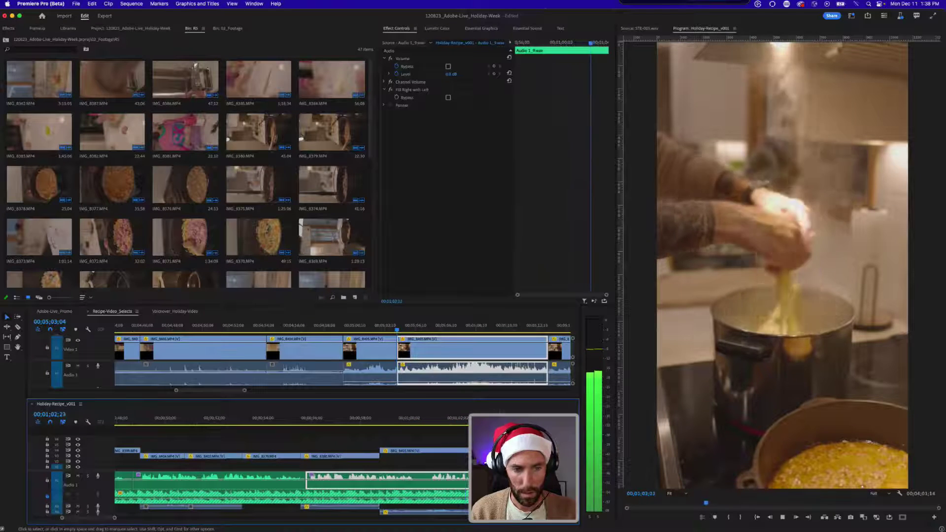
key("space")
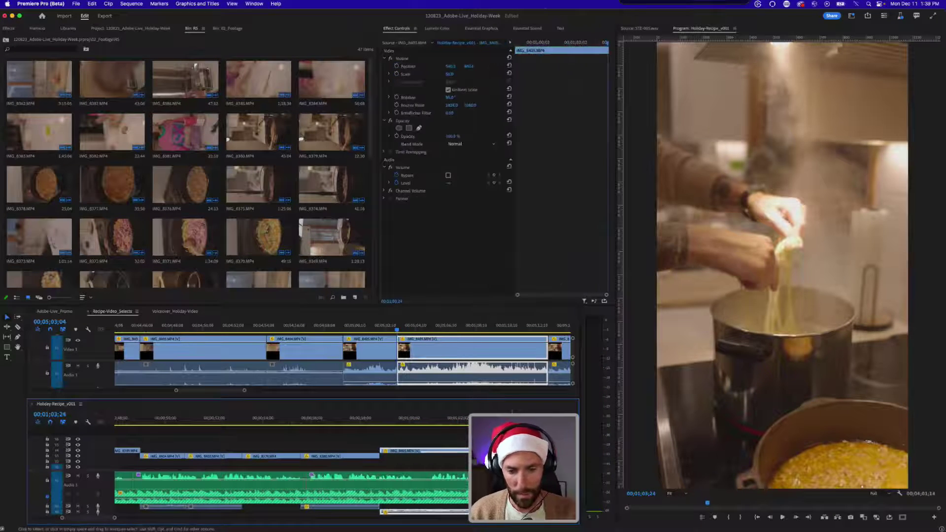
key("w")
key("minus")
key("super+s")
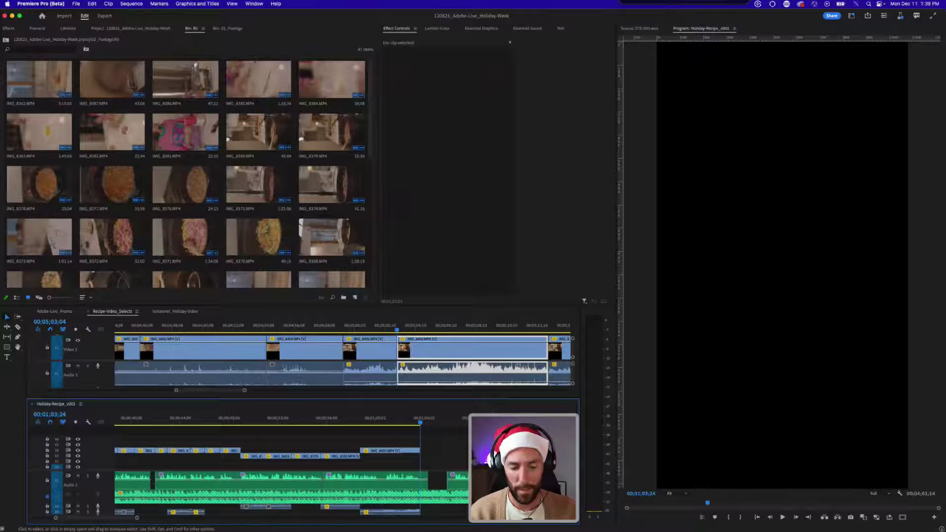
- Trim the narration clip to the end of the noodle-dropping shot and move the following narration clip up to it
scroll(291, 468, "right", 3)
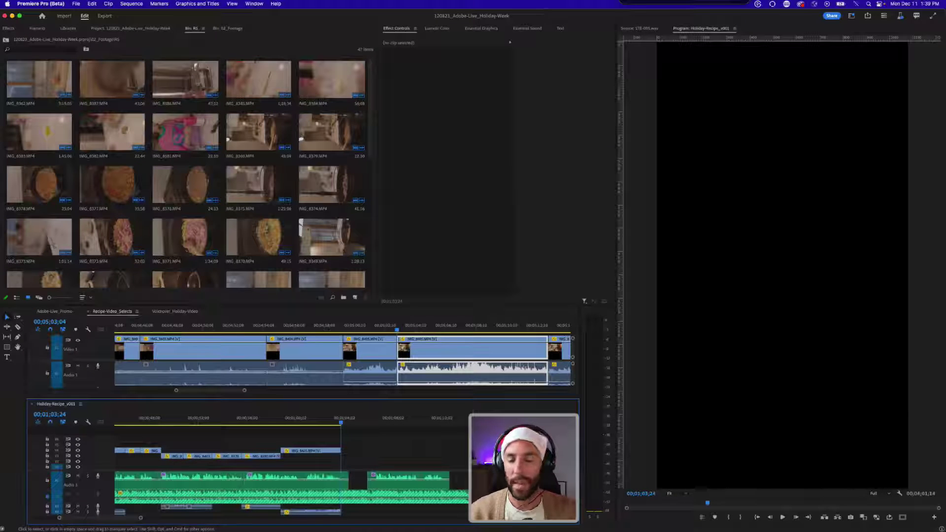
left_click_drag(348, 477, 341, 476)
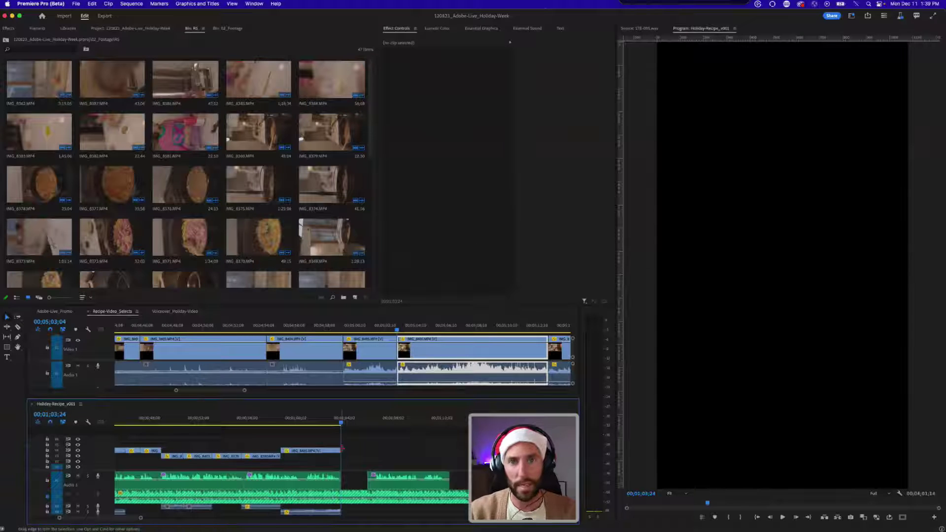
left_click_drag(392, 467, 380, 485)
left_click(380, 468)
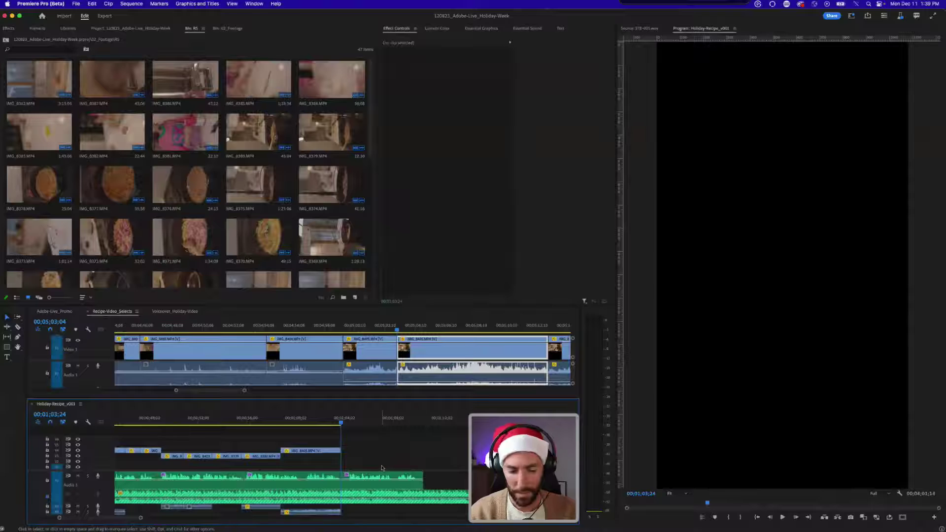
key("=")
left_click_drag(381, 477, 363, 477)
- Play the narration past the noodle-dropping shot to 00;01;06;13 and save the project
key("space")
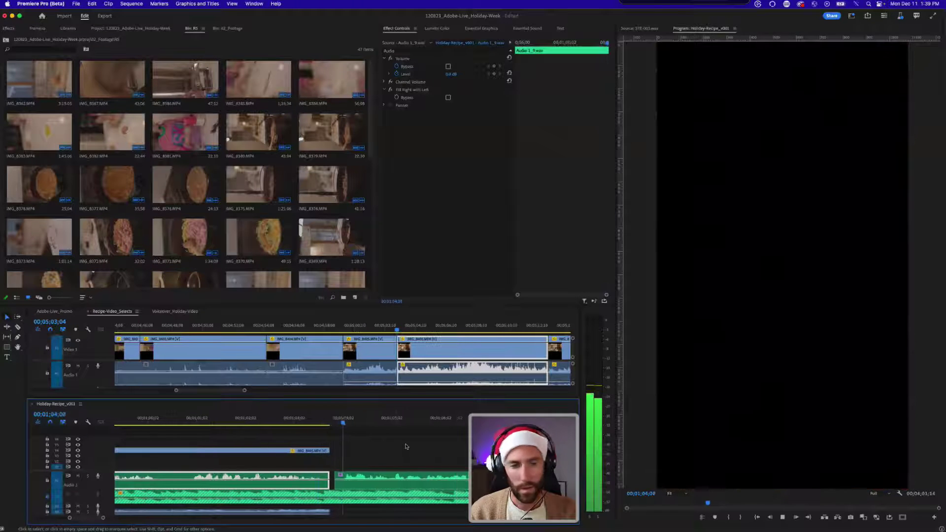
left_click(406, 447)
key("-")
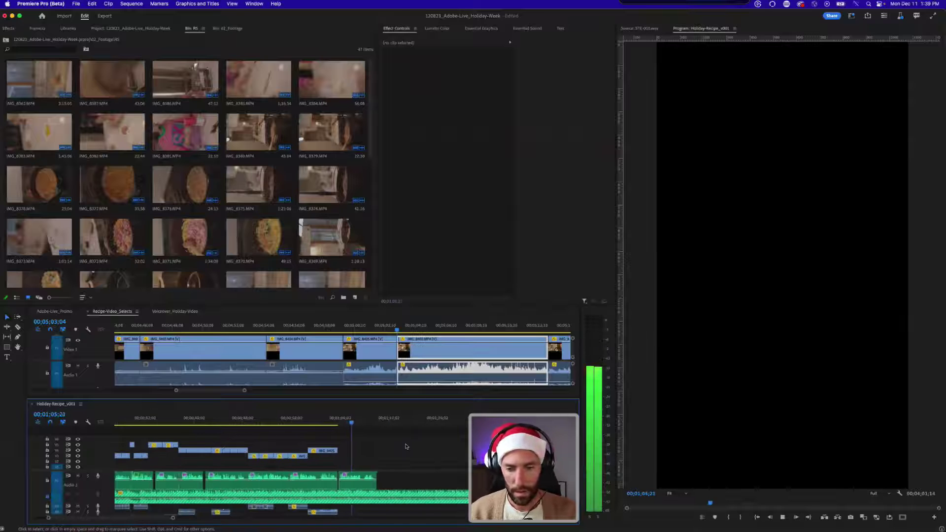
key("space")
key("super+s")
- Split the pot-stirring shot in Recipe-Video_Selects at 00;05;14;20 and place its first part after the noodle-dropping shot in Holiday-Recipe_v001
left_click(415, 326)
key("-")
key("Down")
key("=")
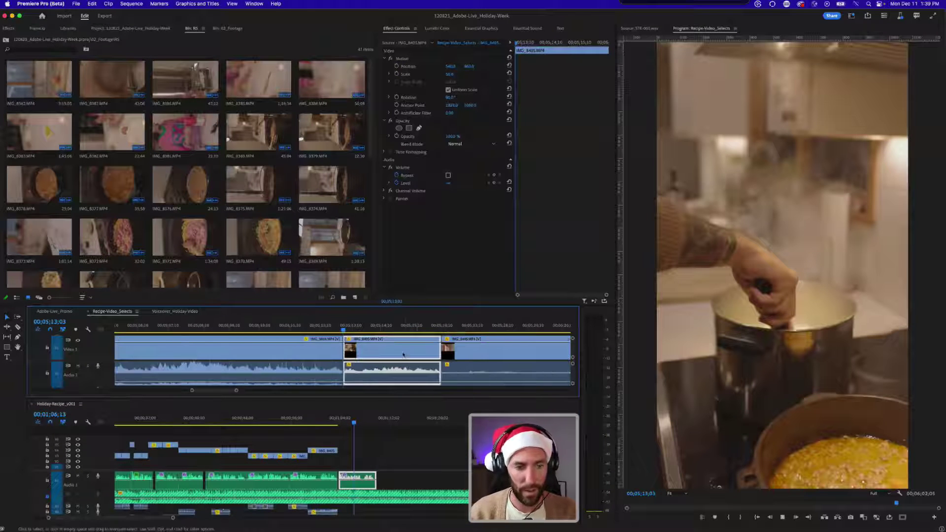
key("space")
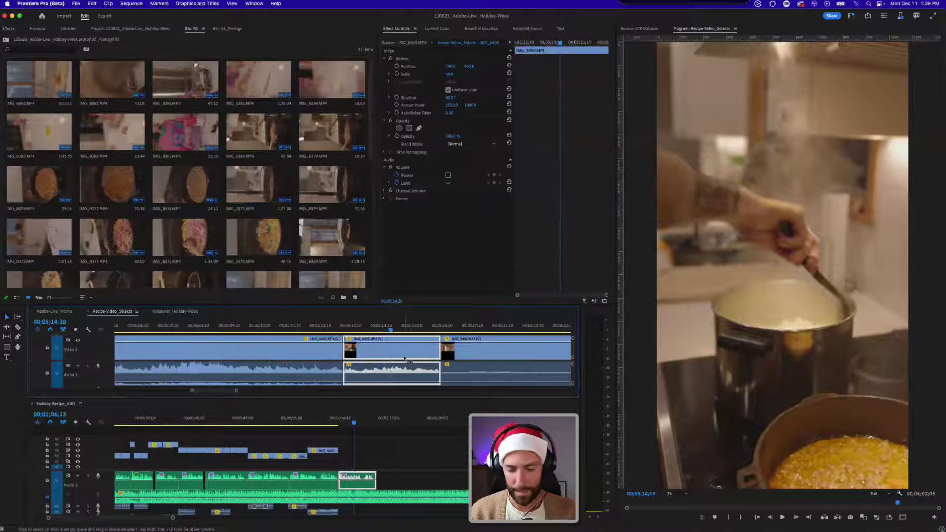
key("super+k")
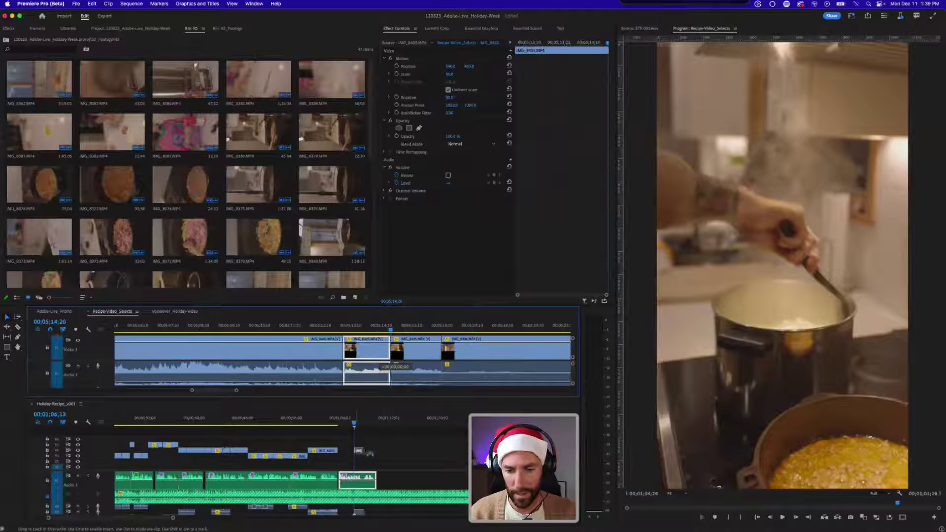
left_click_drag(347, 450, 346, 450)
- Play the noodle-dropping shot to 00;01;02;03 and move the stirring shot back to start there, overwriting the end of the noodle-dropping shot
left_click(316, 422)
key("=")
left_click(320, 421)
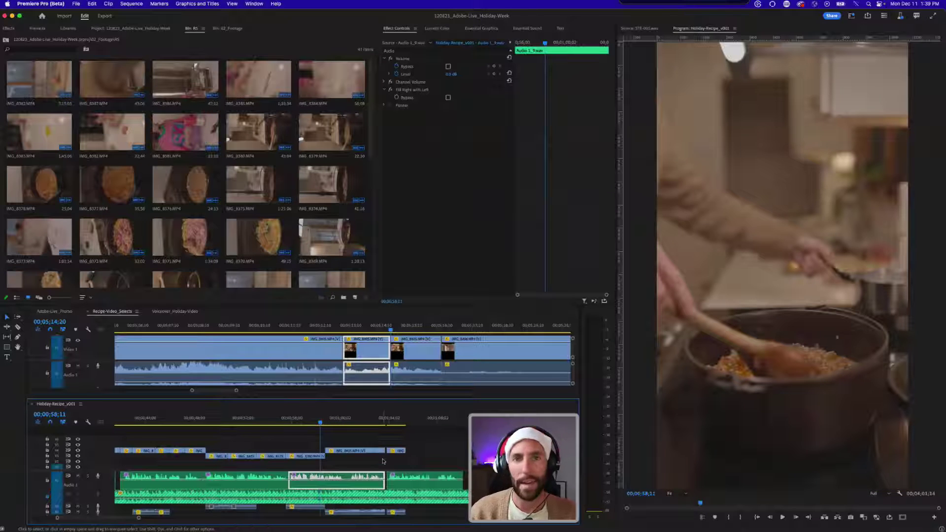
key("=")
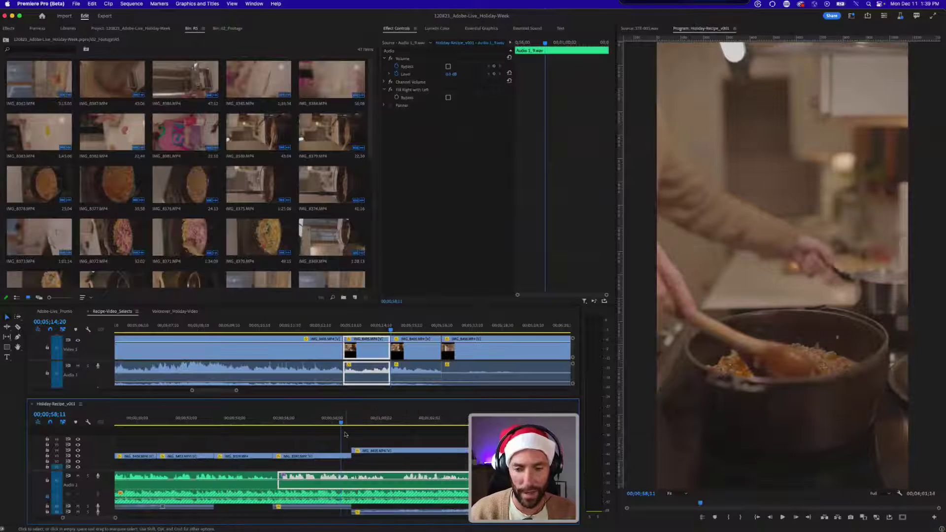
key("minus")
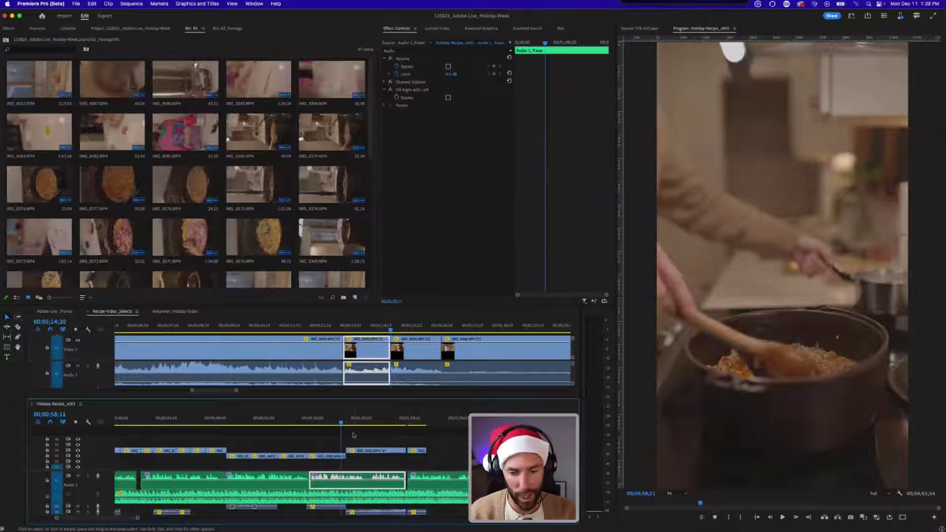
left_click(353, 435)
key("space")
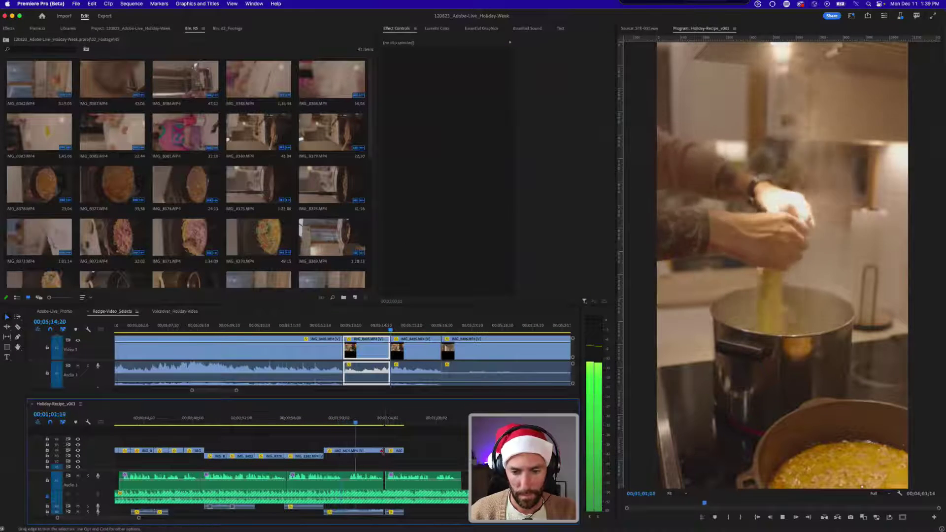
left_click(374, 451)
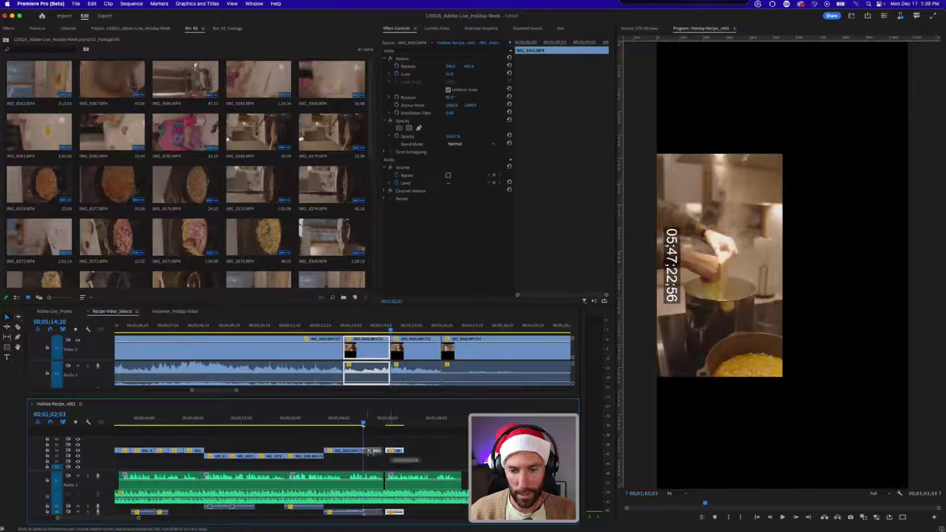
left_click_drag(370, 452, 370, 452)
- Play back the cut from the noodle-dropping shot to the stirring shot and save the project
key("shift+Left")
key("shift+Left")
key("shift+Left")
key("shift+Left")
key("space")
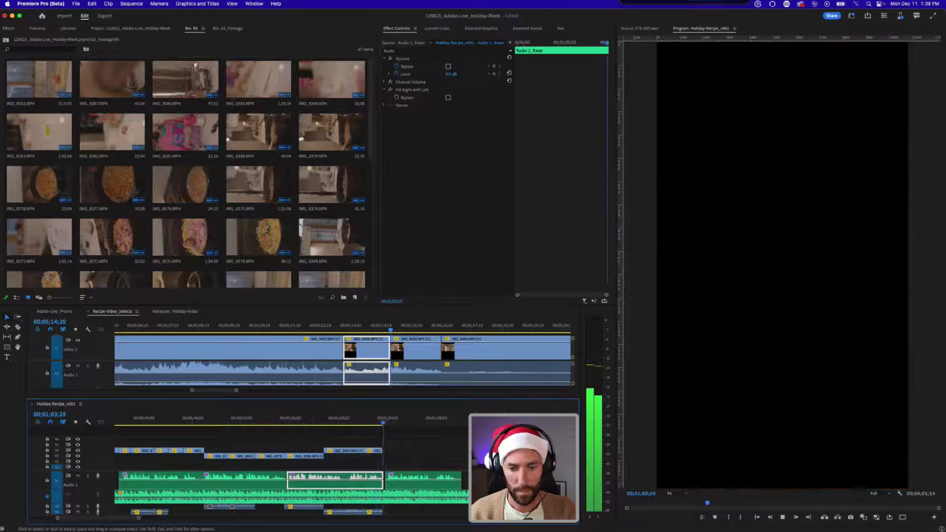
key("space")
key("super+s")
- Unlink the cheese-grating shot from its audio in Recipe-Video_Selects and place only its video after the stirring shot in Holiday-Recipe_v001
left_click(415, 331)
key("minus")
key("Down")
key("equal")
key("space")
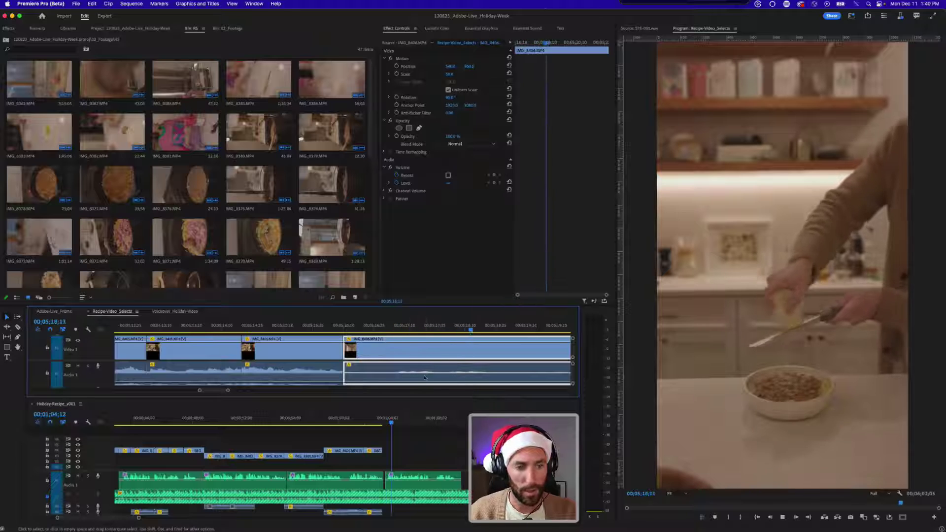
key("minus")
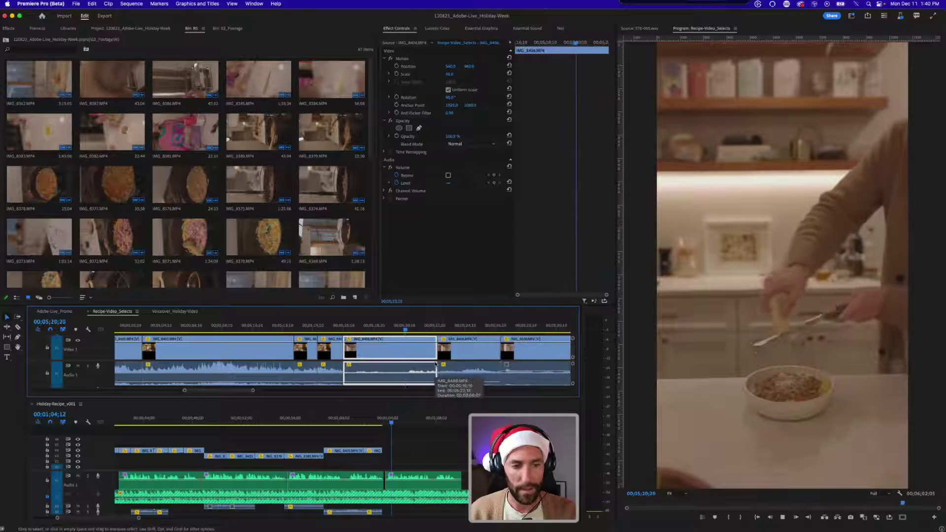
key("space")
key("super+l")
left_click_drag(402, 372, 416, 448)
- Play the end of the stirring shot from 00;01;03;03 against the narration and save the project
left_click(382, 418)
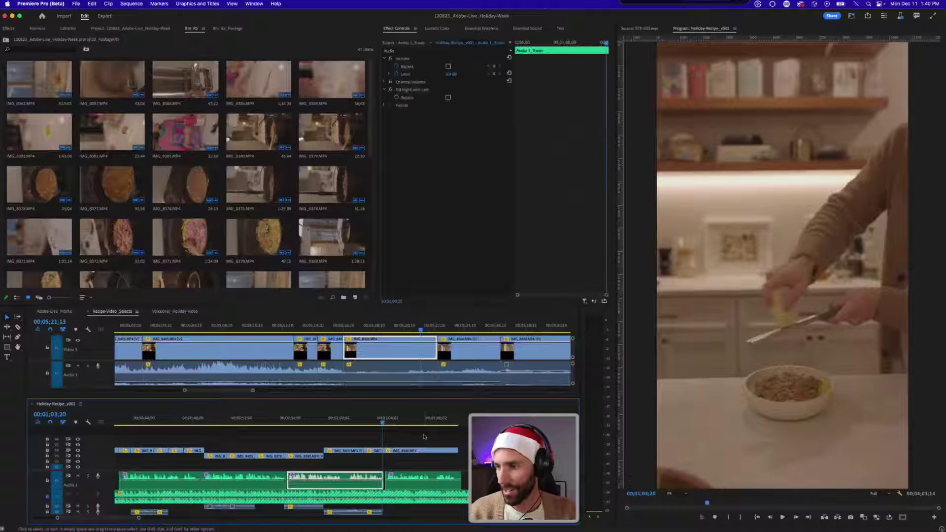
left_click_drag(382, 422, 375, 422)
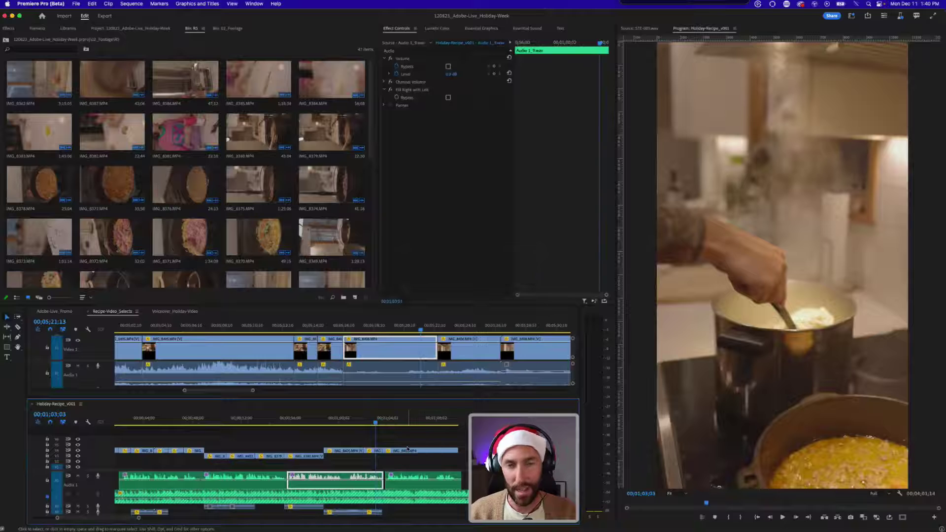
scroll(405, 433, "right", 3)
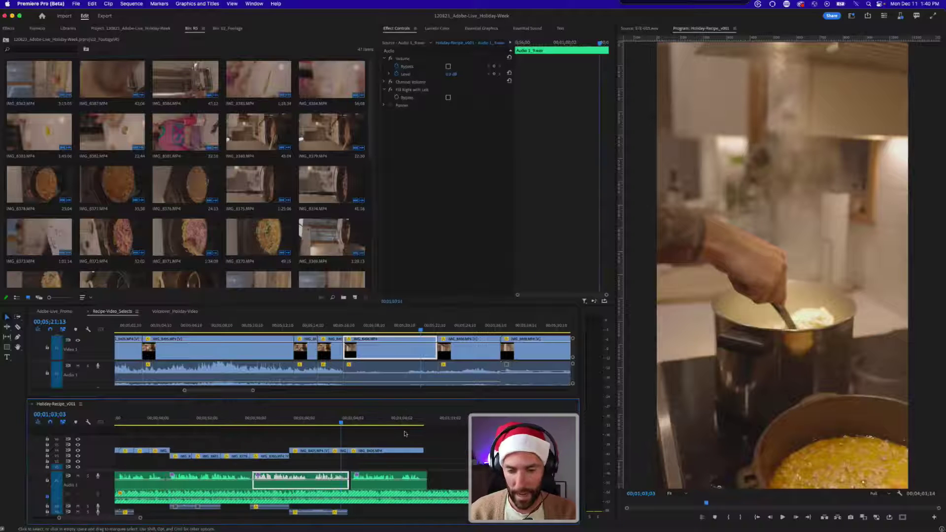
left_click(379, 438)
key("equal")
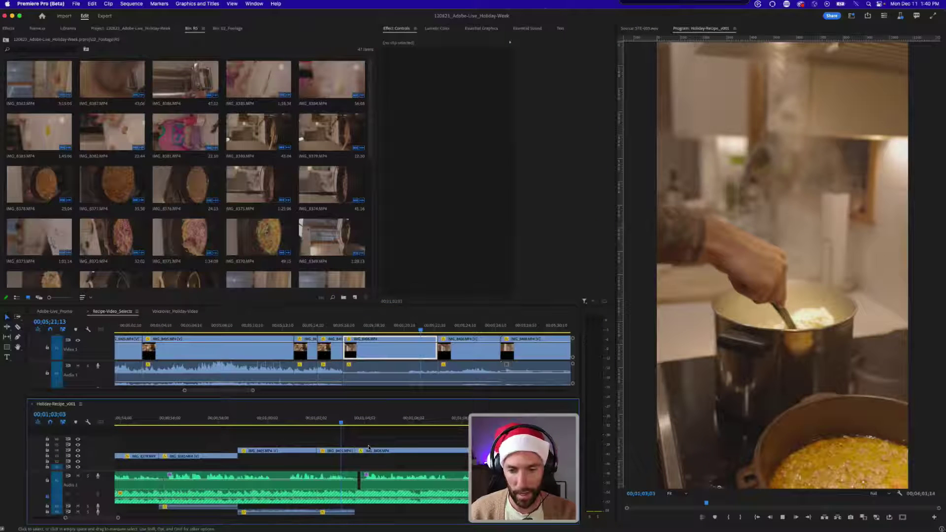
key("space")
key("super+s")
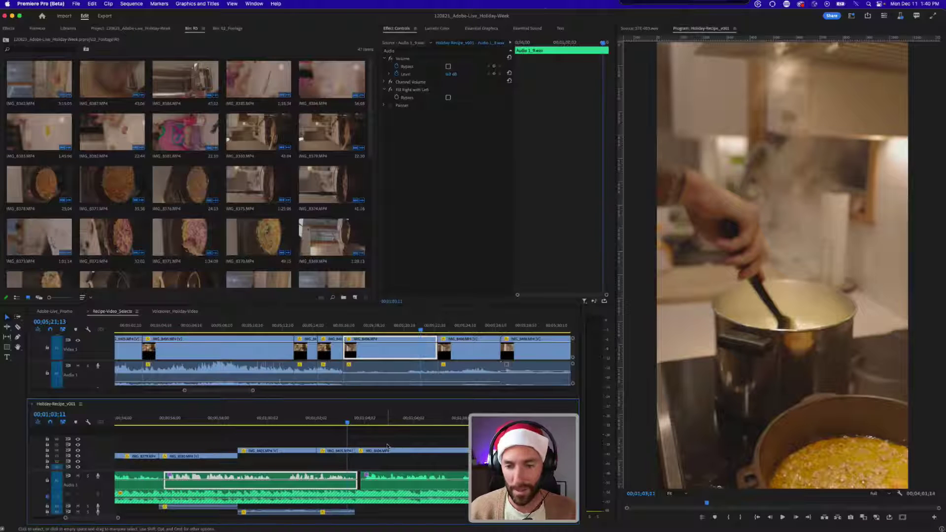
- Play the narration over the cheese-grating shot, trim the shot's end to 00;01;06;21, and save the project
key("space")
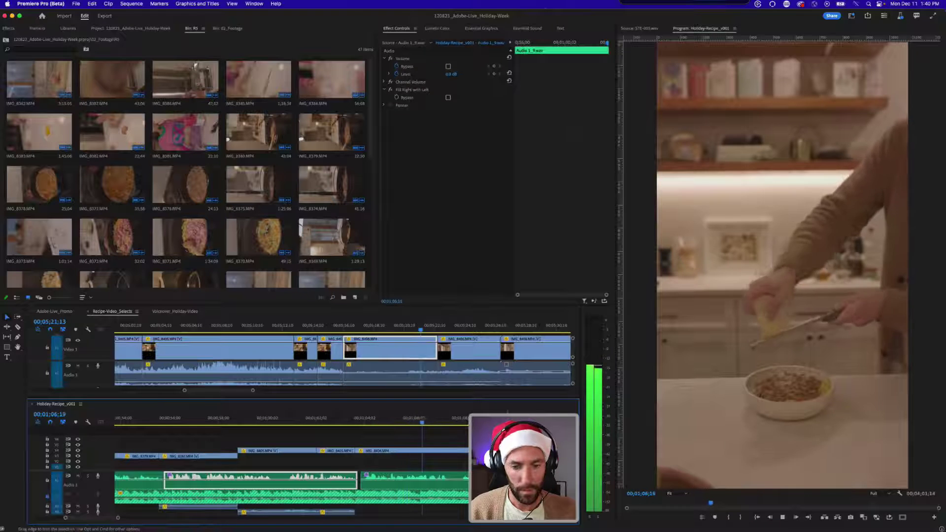
key("space")
left_click_drag(505, 451, 428, 450)
key("super+s")
left_click(445, 451)
key("minus")
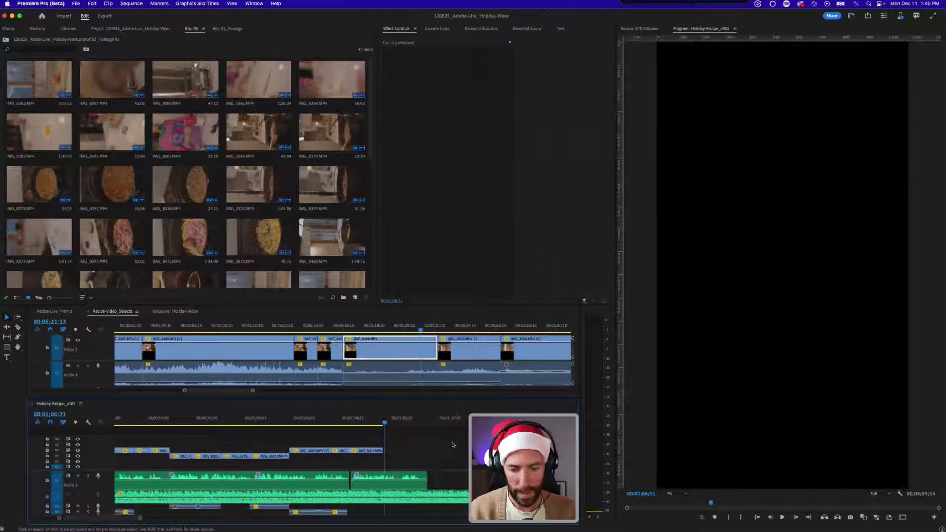
- Split the shot of the man sitting down at the bowl at 00;05;37;24 and place that part after the cheese-grating shot
left_click(449, 332)
key("minus")
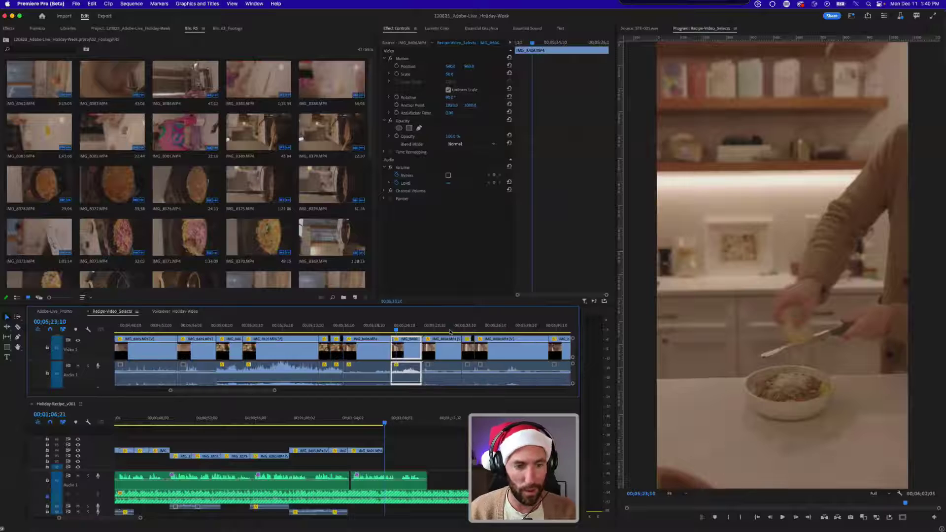
key("Down")
scroll(449, 332, "right", 5)
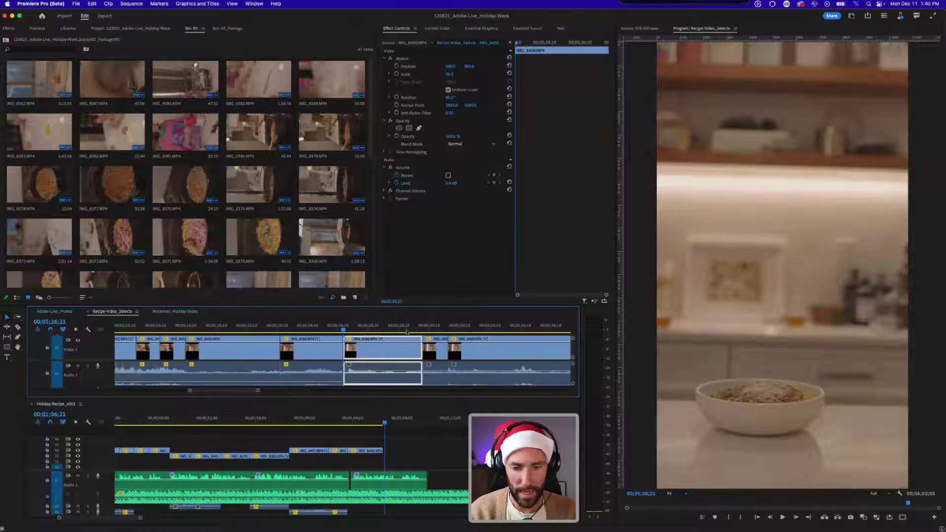
left_click_drag(345, 329, 390, 318)
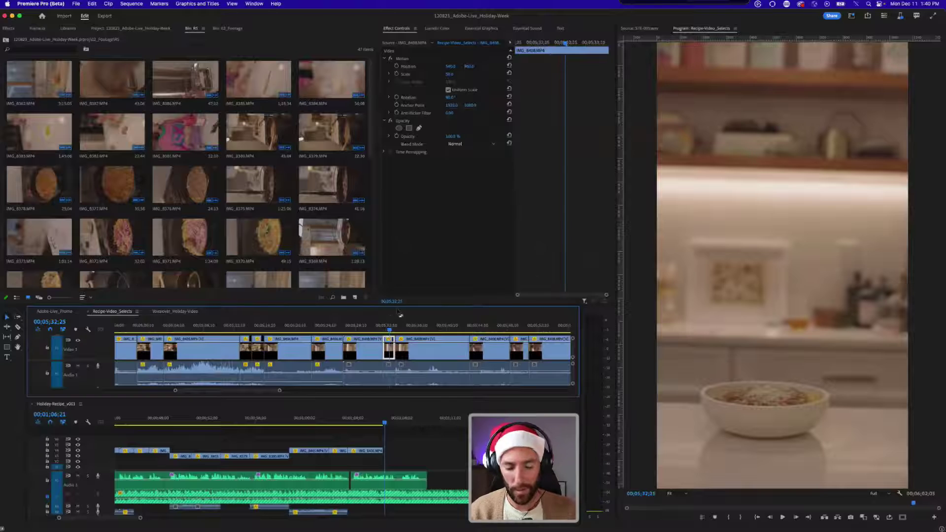
key("equal")
key("equal")
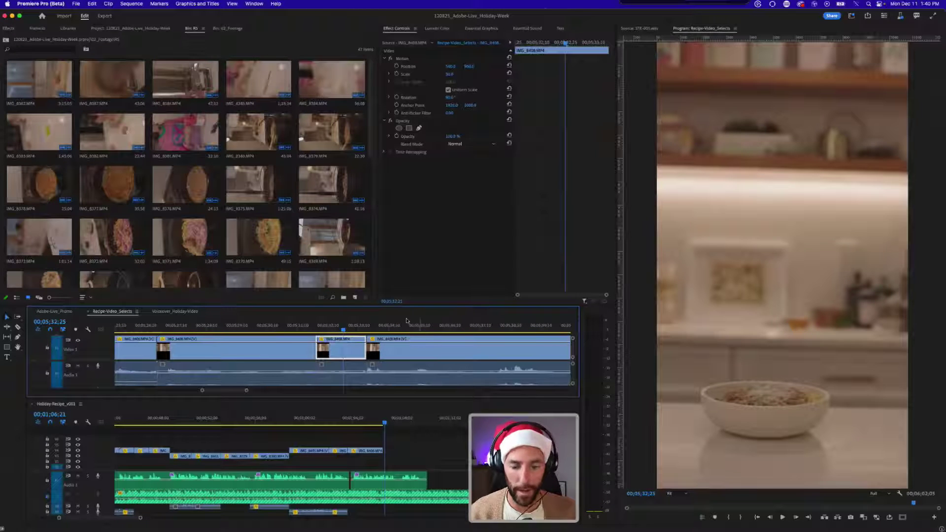
key("minus")
left_click_drag(343, 328, 409, 452)
key("super+k")
- Trim the start of the sitting-down shot at 00;01;08;00 and move it back against the end of the cheese-grating shot
left_click(394, 480)
key("space")
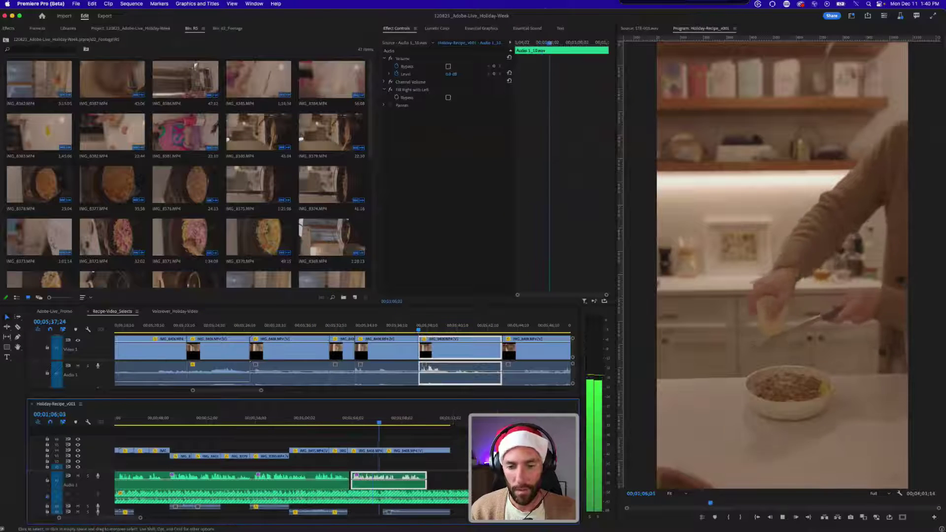
key("space")
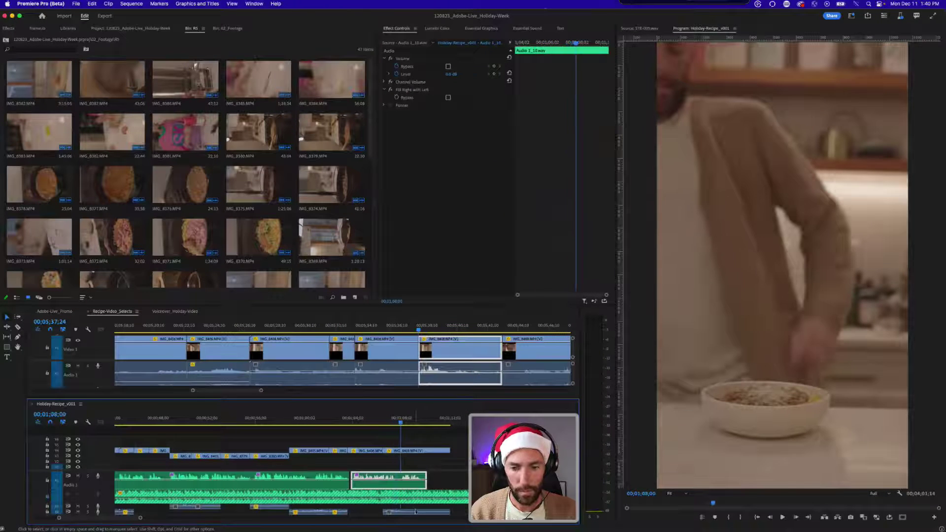
left_click(419, 512)
key("alt+q")
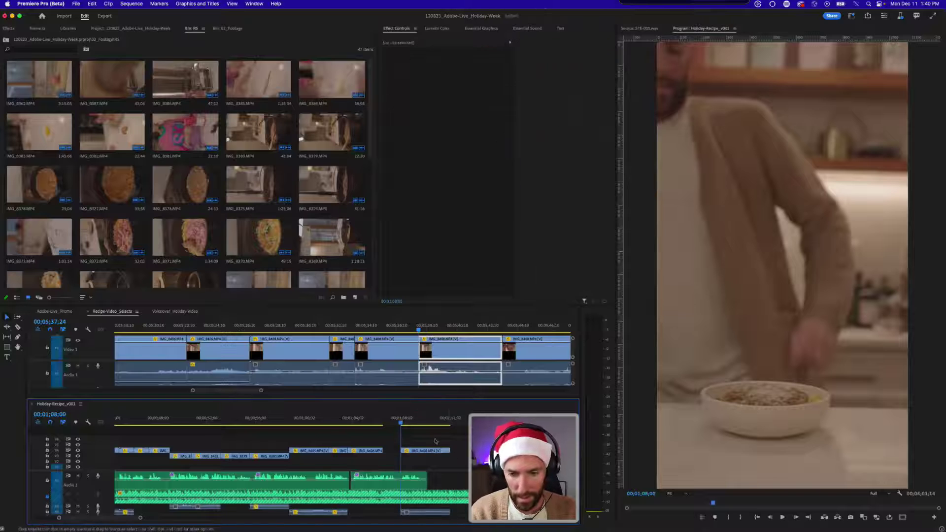
left_click_drag(426, 454, 411, 453)
left_click(388, 440)
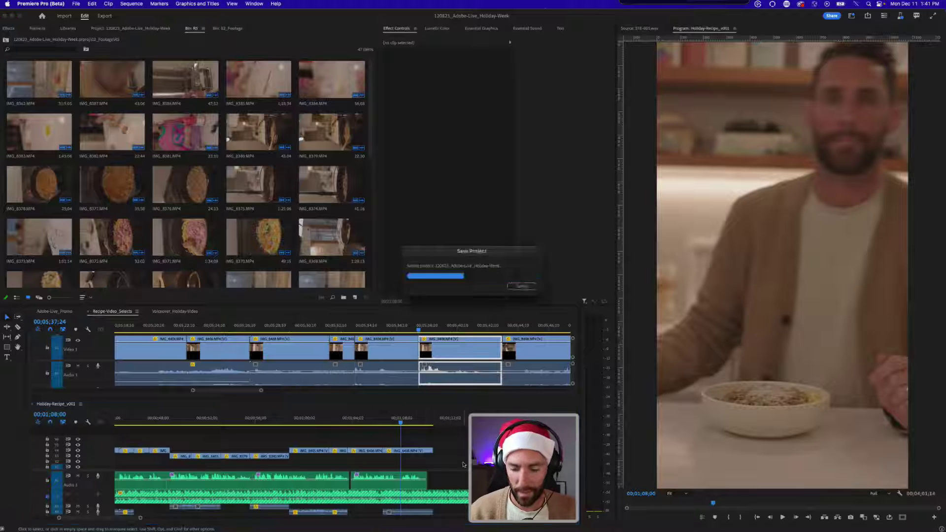
- Play the sitting-down shot from 00;01;06;17 against the narration and trim its end to 00;01;08;00
left_click(387, 477)
key("minus")
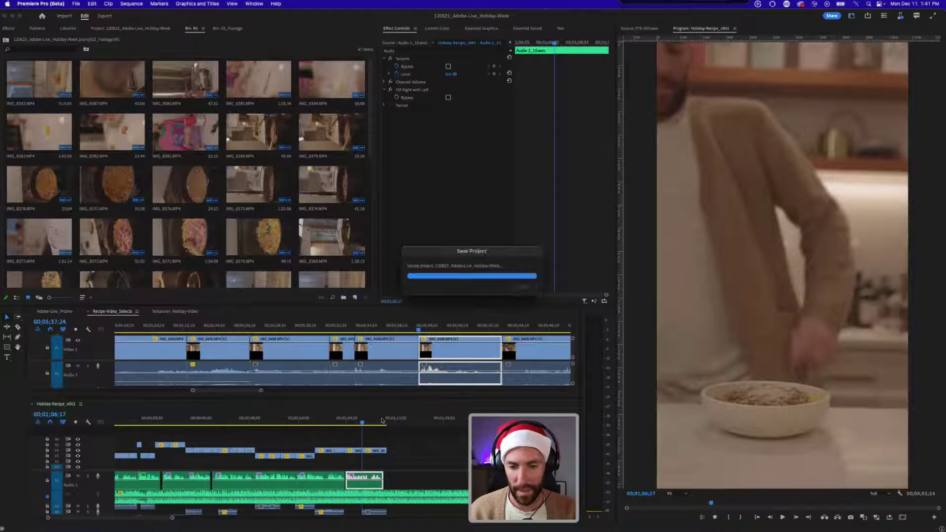
left_click(392, 444)
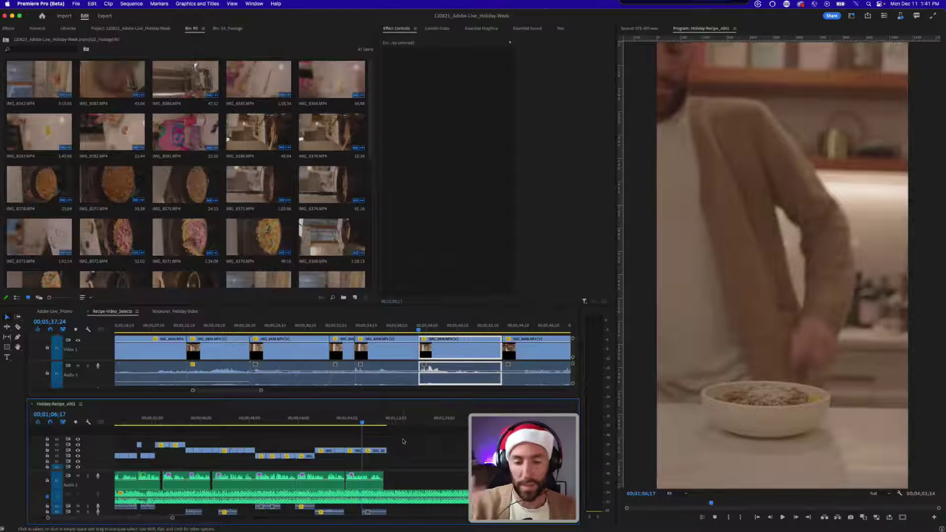
key("equal")
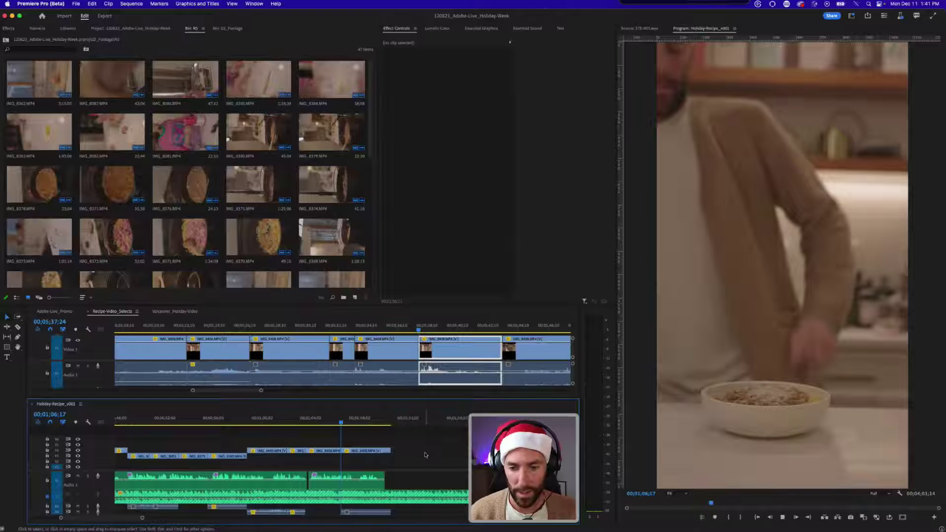
left_click(364, 480)
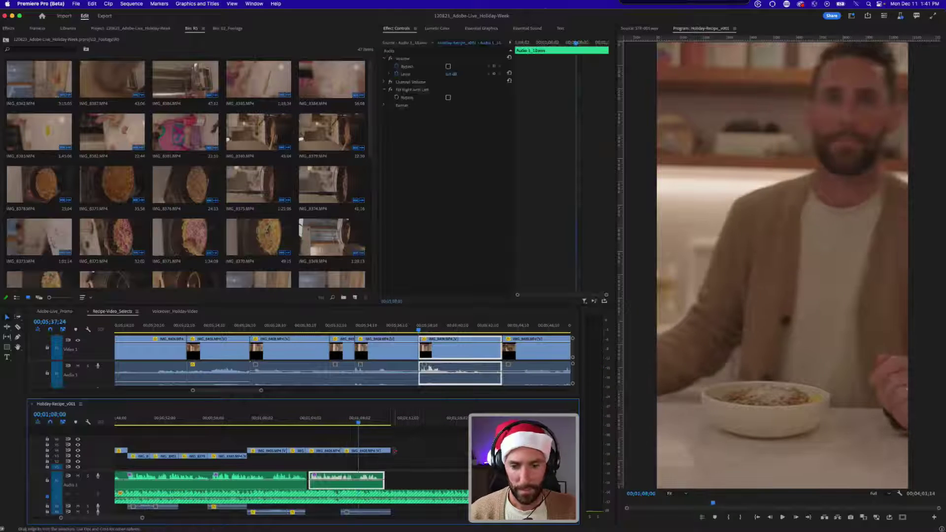
key("w")
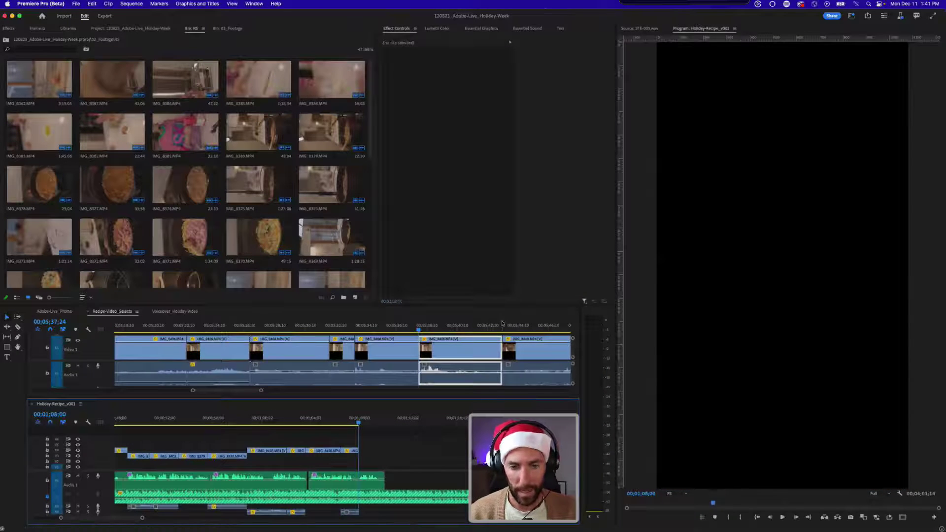
- Place the noodle-eating shot starting at 00;05;51;04 in Recipe-Video_Selects after the sitting-down shot and play the narration over it
left_click(502, 323)
key("=")
key("=")
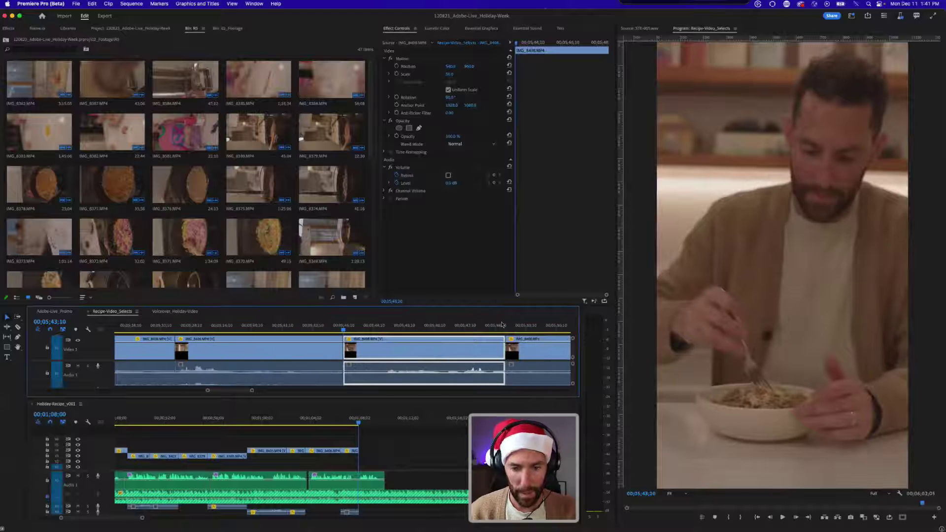
key("space")
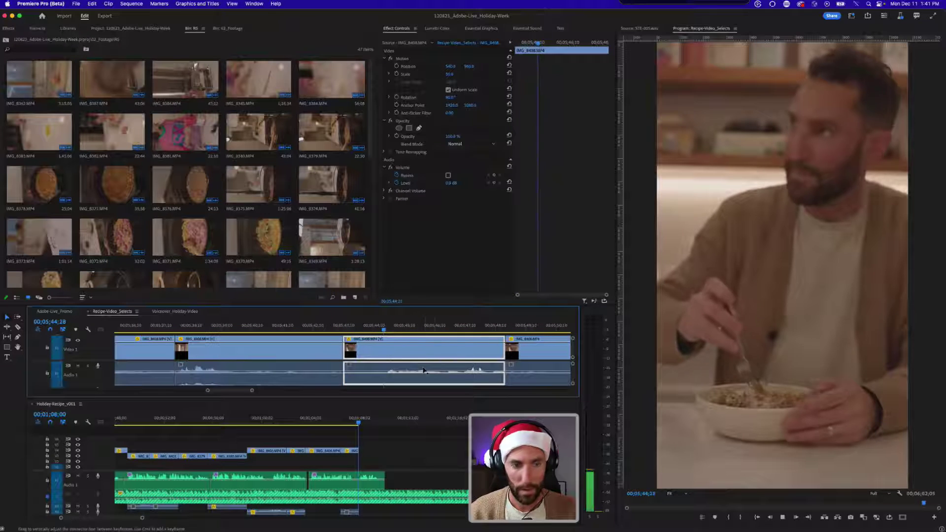
key("space")
left_click(478, 327)
key("-")
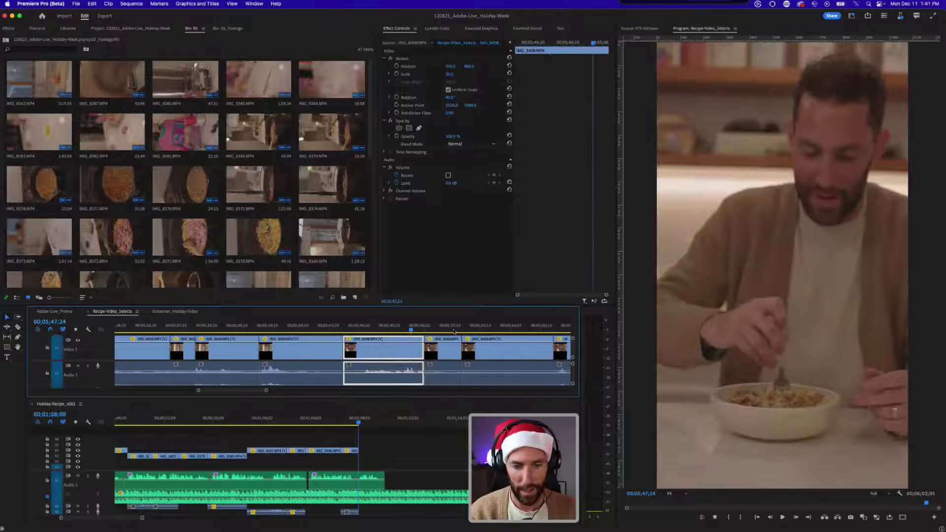
left_click_drag(413, 329, 394, 445)
key("space")
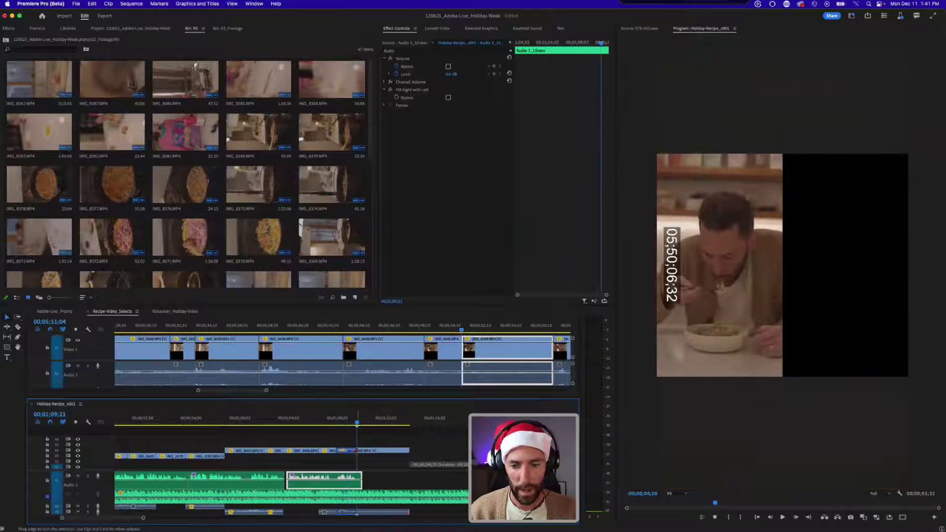
- Trim the noodle-eating shot's end to 00;01;09;21 and place the final selects shot, split at 00;05;59;10, after it
key("w")
key("minus")
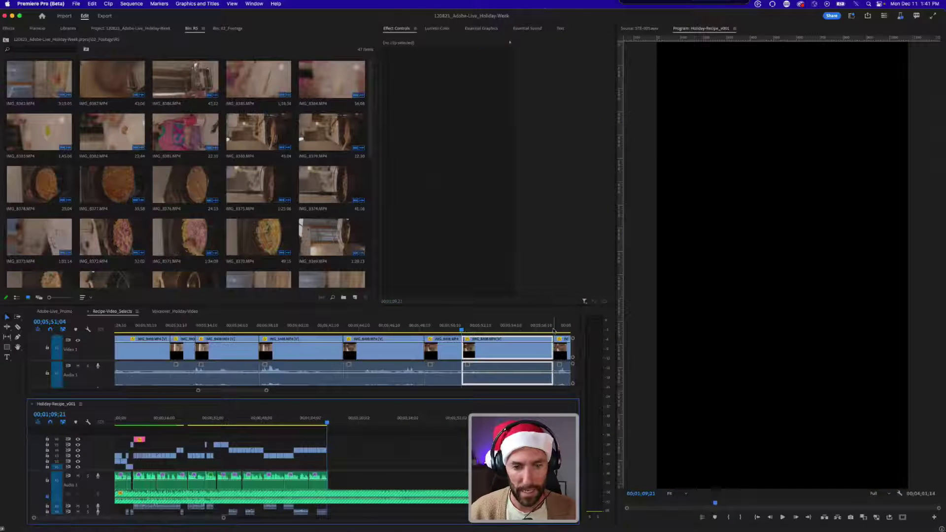
left_click(553, 327)
key("minus")
key("equal")
key("space")
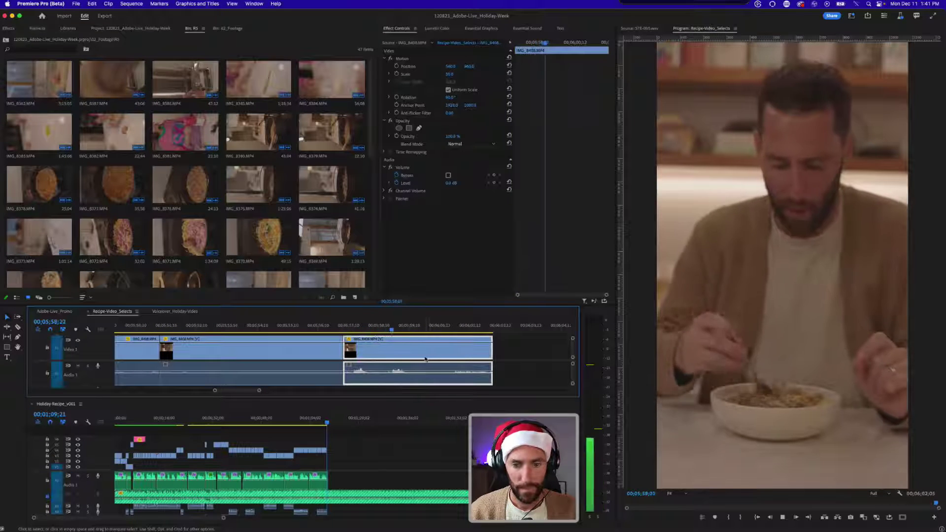
key("space")
key("super+k")
left_click_drag(389, 355, 333, 452)
- Play the newly placed final shot against the narration, trim its end to 00;01;10;23 and save the project
key("=")
key("=")
key("=")
left_click(317, 426)
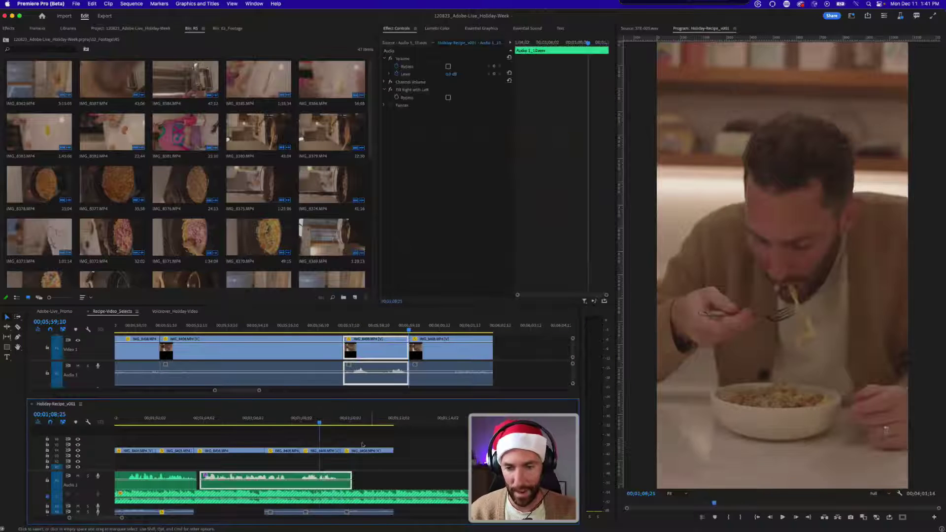
key("space")
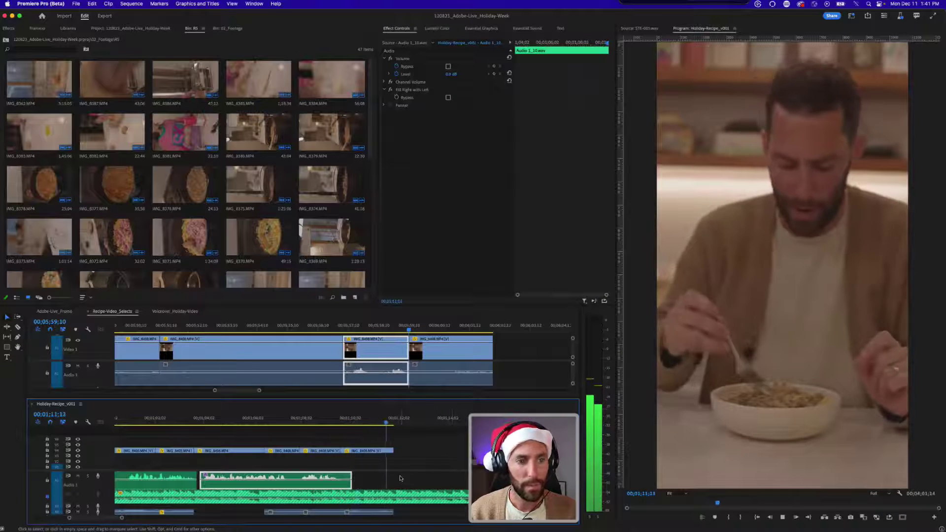
left_click(352, 421)
scroll(392, 461, "down", 3)
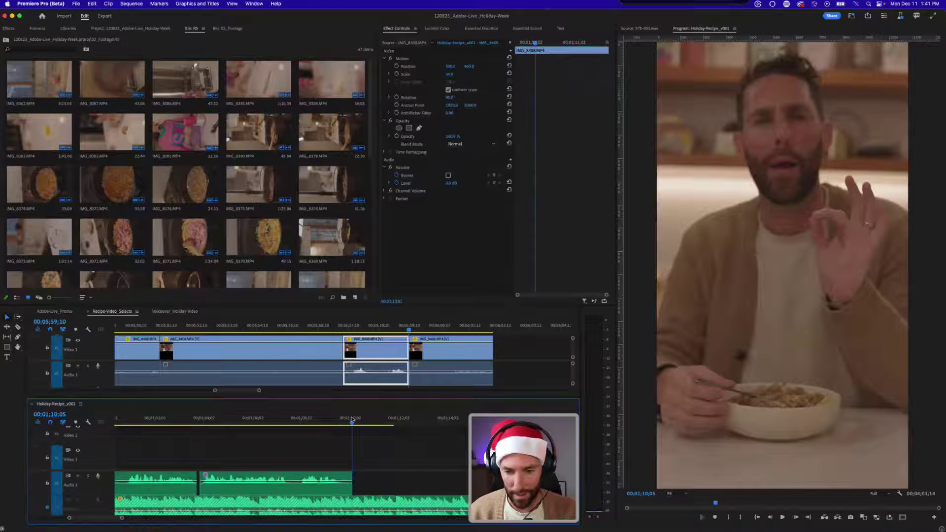
key("space")
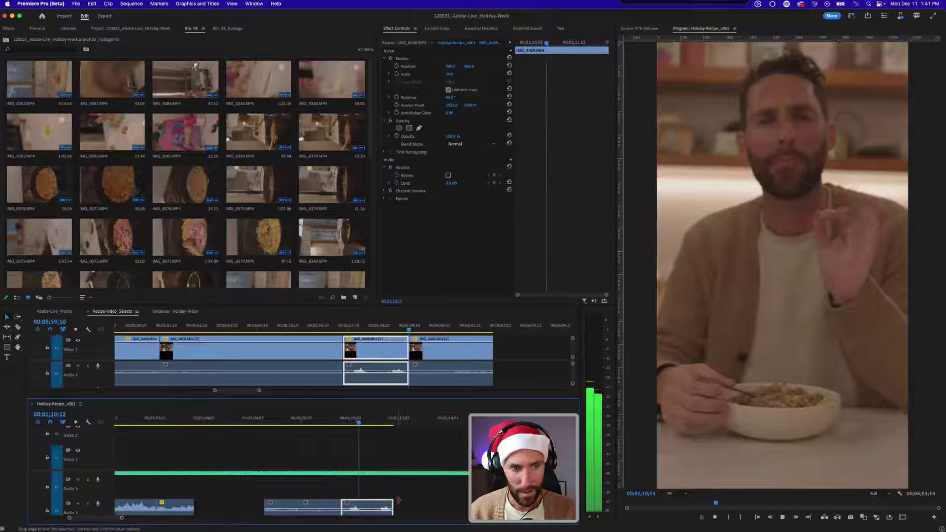
key("w")
scroll(387, 499, "up", 5)
scroll(387, 457, "up", 3)
key("shift+minus")
key("minus")
key("super+s")
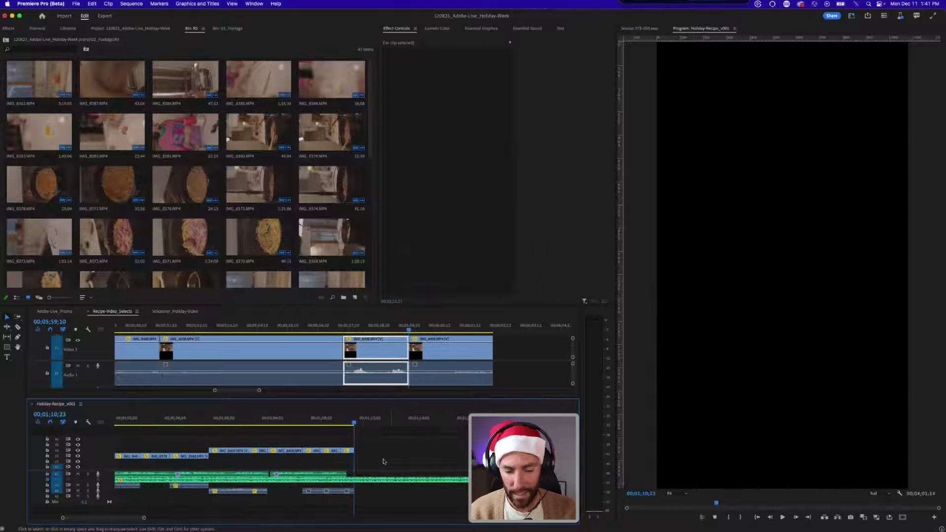
key("minus")
key("minus")
key("Home")
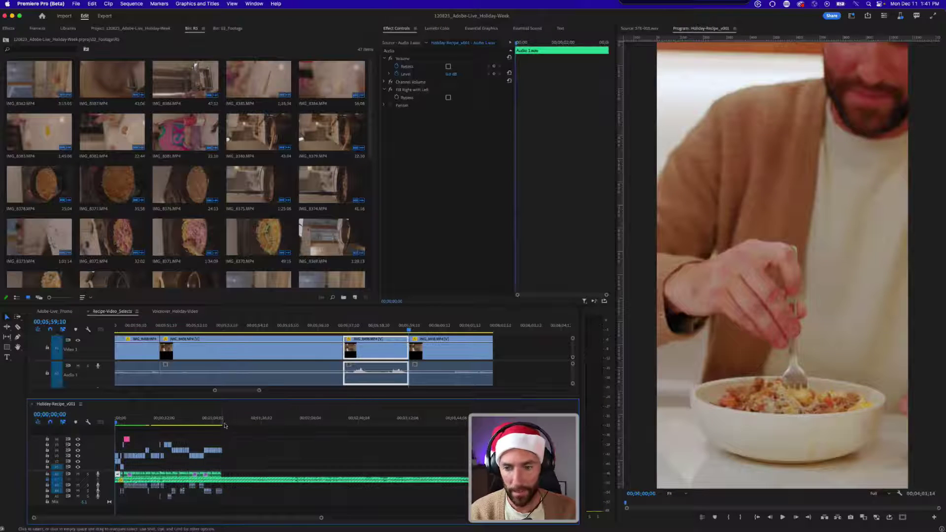
left_click(224, 423)
key("equal")
key("equal")
key("equal")
- Examine the shots in Recipe-Video_Selects cut by cut, going backwards from 00;05;57;11 to 00;03;38;13
left_click(349, 327)
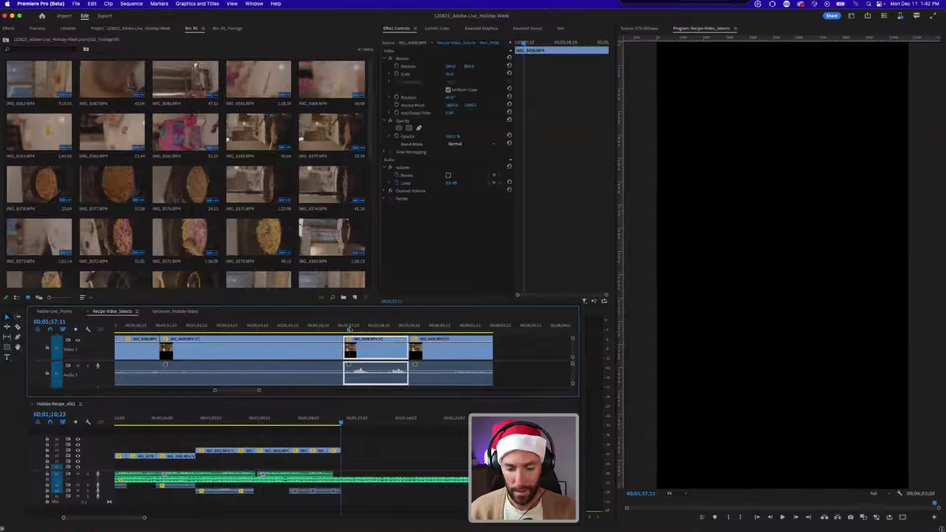
key("minus")
key("minus")
key("minus")
key("Up")
key("Up")
key("Up")
key("Up")
key("Up")
key("Up")
key("Up")
key("Up")
key("Up")
key("Up")
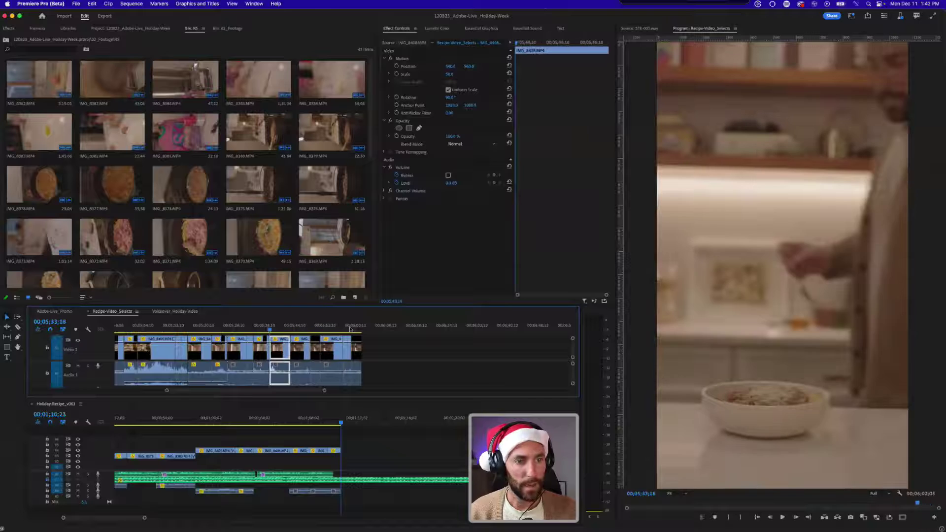
key("Up")
key("Up")
key("Up")
key("Up")
key("Up")
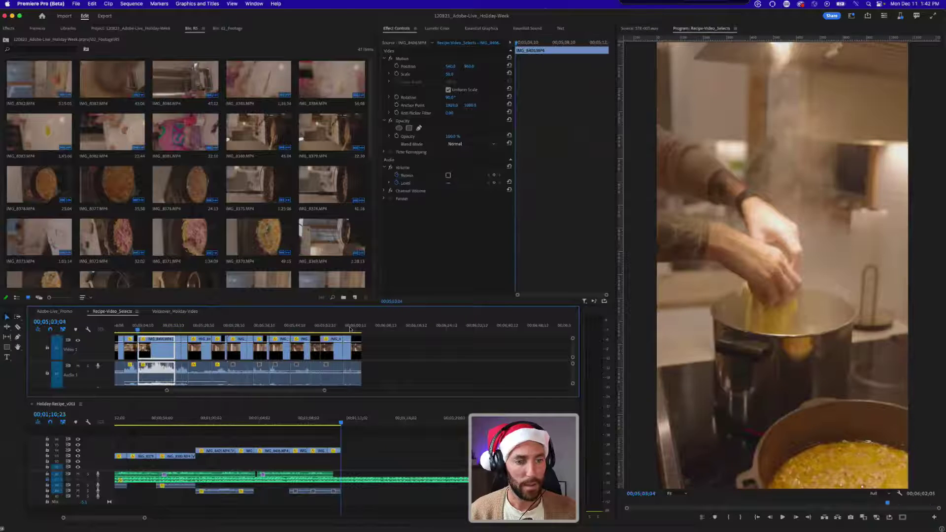
key("Up")
key("Up")
key("Up")
key("Up")
key("Up")
key("Up")
key("Up")
key("Up")
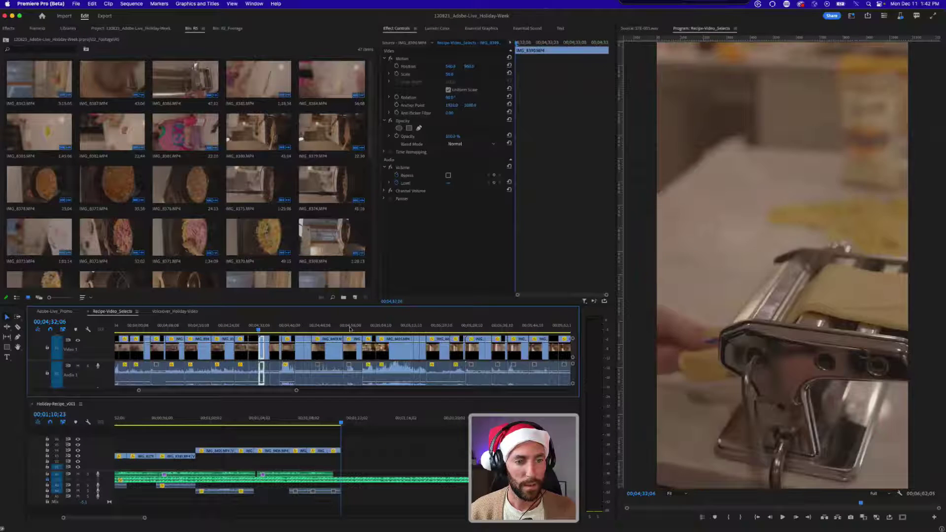
key("Up")
key("Up")
key("Up")
key("Up")
key("Up")
key("Up")
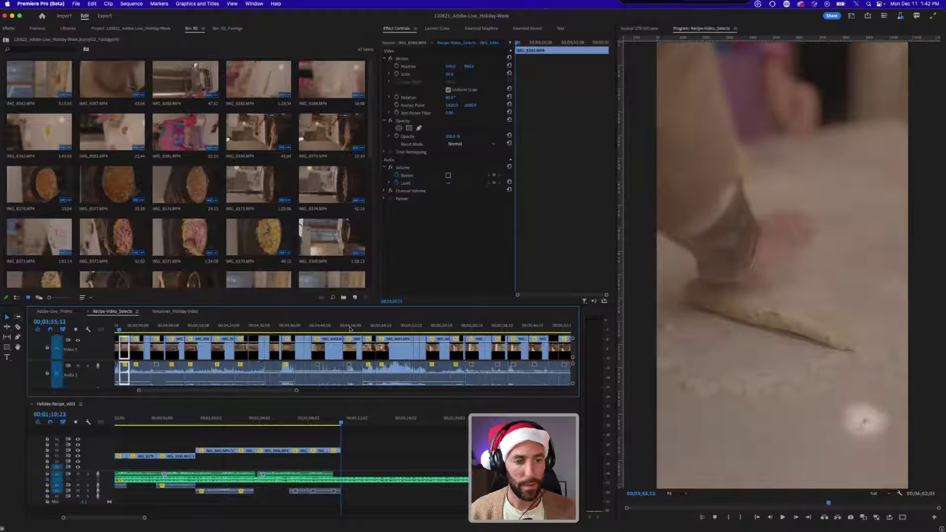
key("Up")
key("Up")
key("Up")
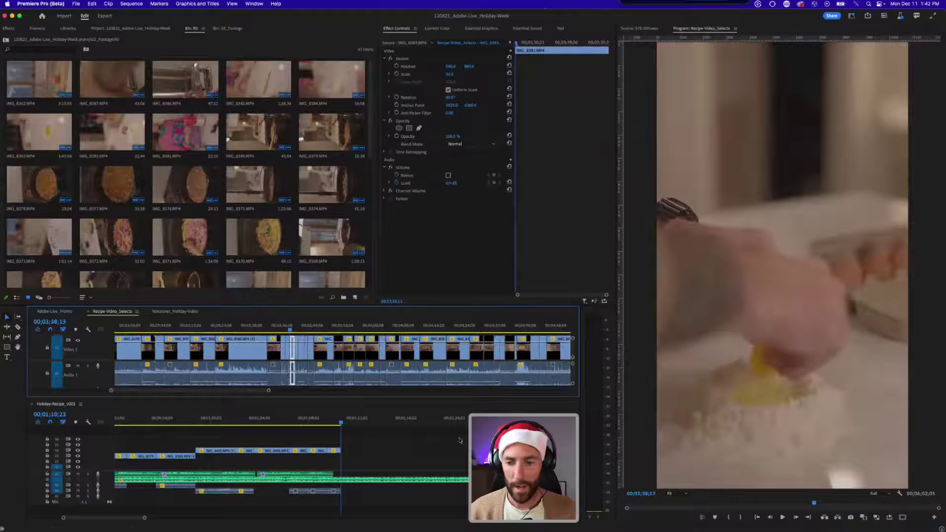
- Move the later clip groups of Holiday-Recipe_v001 down to Video 1 and Video 2 and save the project
left_click(418, 455)
key("minus")
key("minus")
key("minus")
key("super+s")
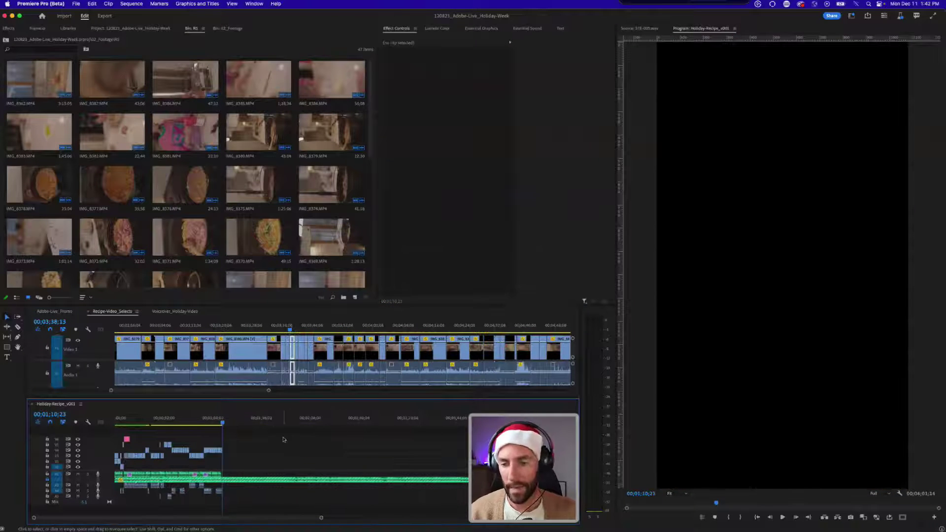
key("Up")
left_click(154, 423)
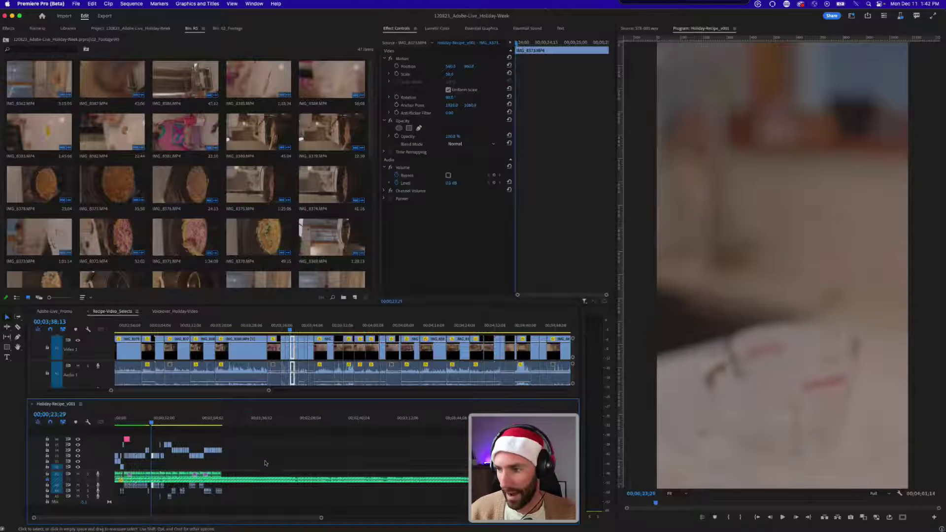
left_click_drag(220, 450, 211, 468)
mouse_move(212, 461)
left_mouse_down()
mouse_move(187, 454)
mouse_move(203, 461)
left_mouse_up()
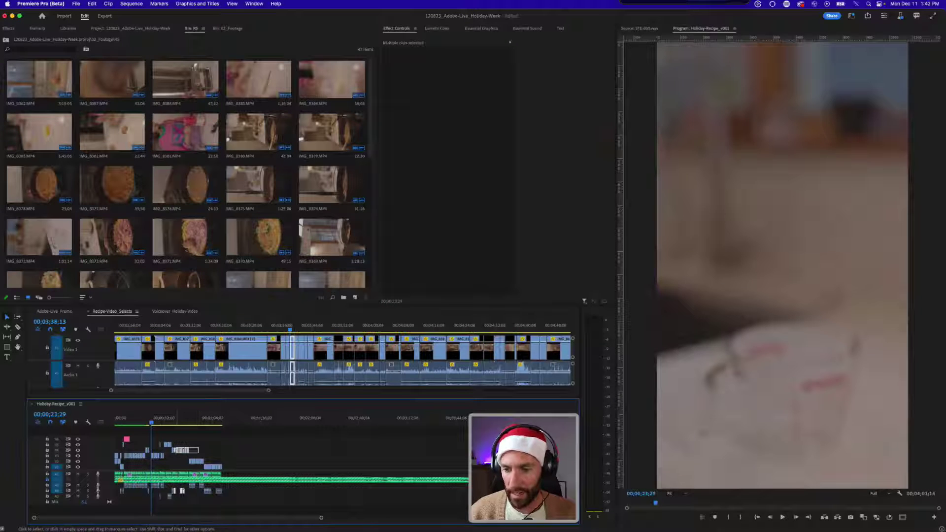
mouse_move(166, 437)
left_mouse_down()
mouse_move(182, 463)
mouse_move(168, 446)
left_mouse_up()
key("equal")
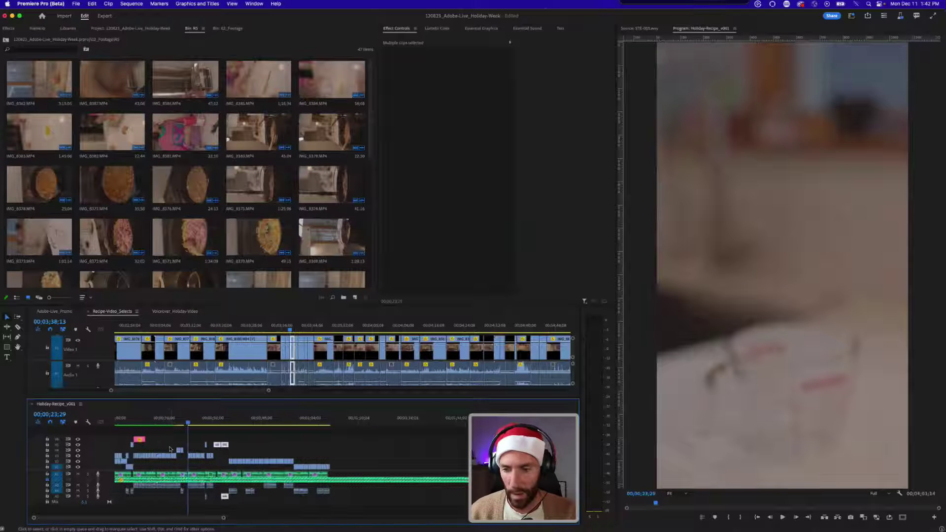
key("Home")
key("super+s")
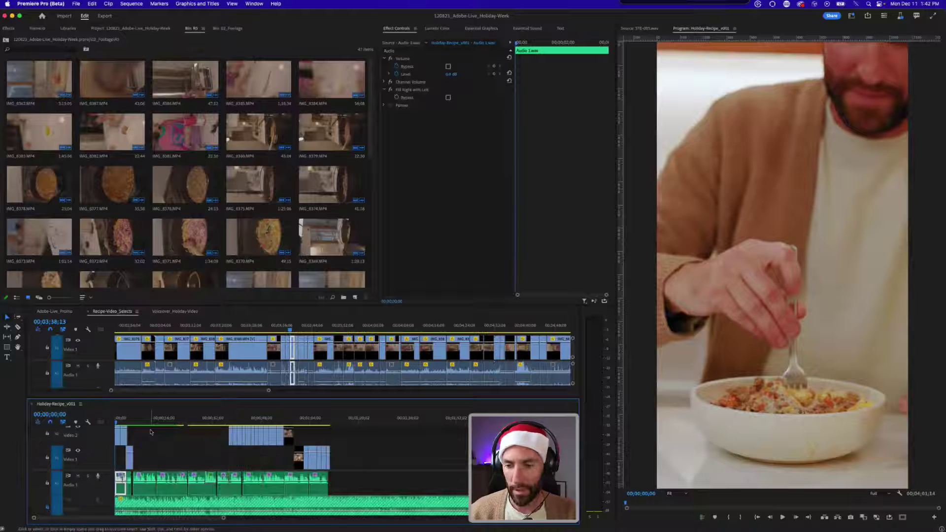
- Save the project and switch to the Captions and Graphics workspace
left_click(263, 438)
key("super+s")
left_click(850, 17)
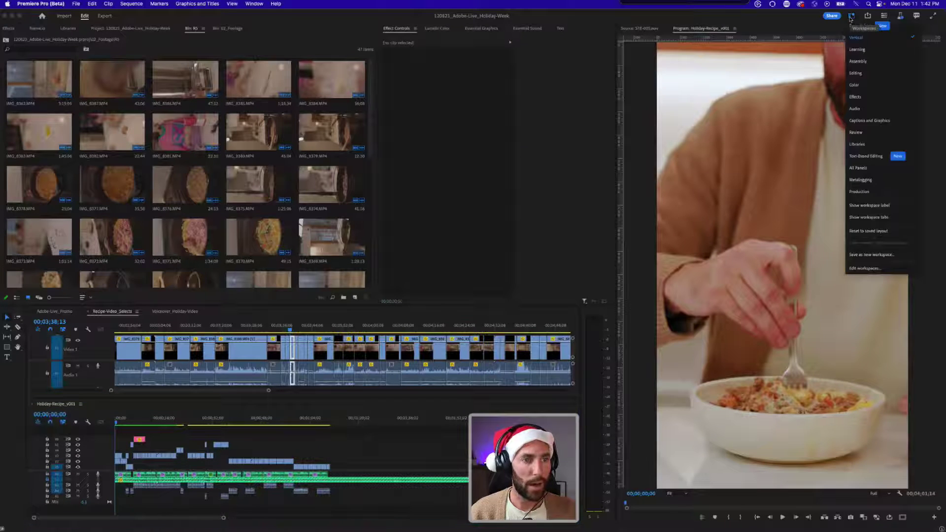
left_click(867, 122)
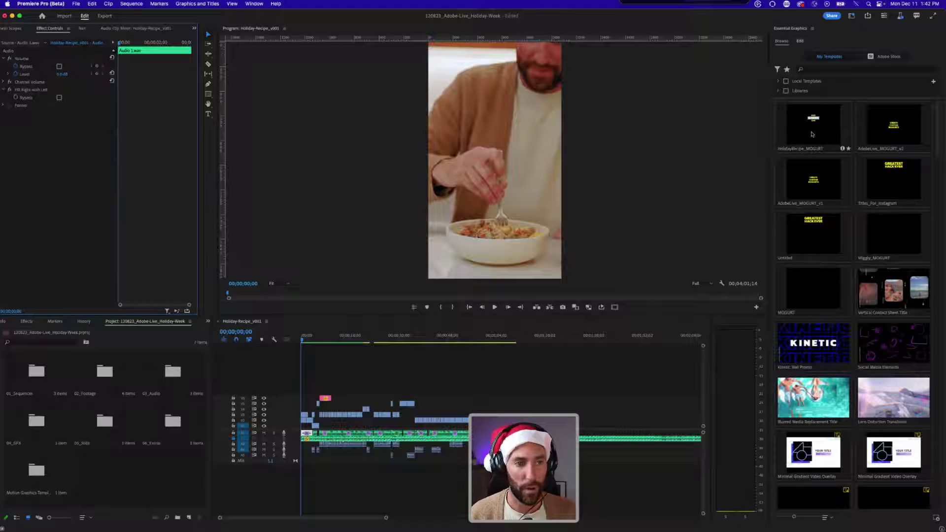
- Place the HolidayRecipe_MOGURT title template at the start of Holiday-Recipe_v001, above the existing video tracks
left_click_drag(813, 135, 289, 390)
left_click_drag(305, 336, 289, 352)
left_click(332, 354)
key("equal")
key("equal")
key("equal")
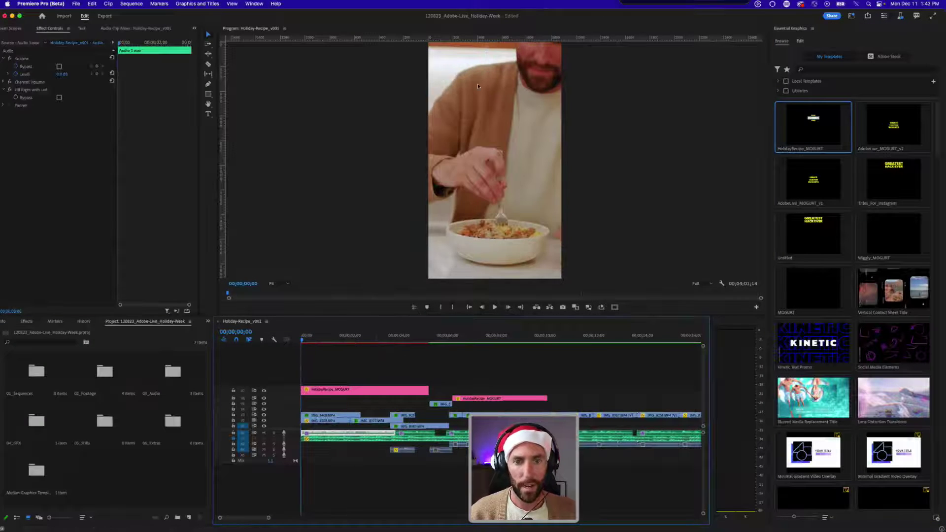
- Play the opening title up to 00;00;02;07 and examine its editable text, colour and position properties
left_click(380, 5)
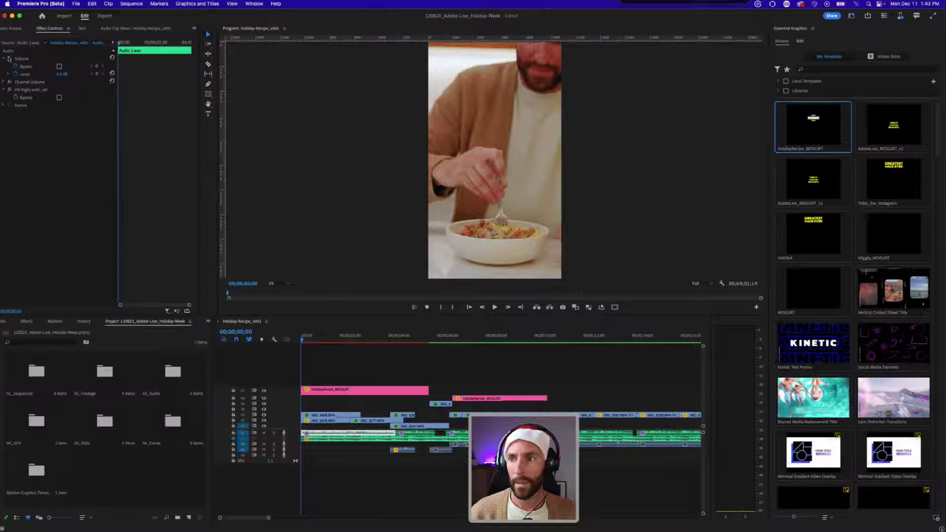
left_click(414, 369)
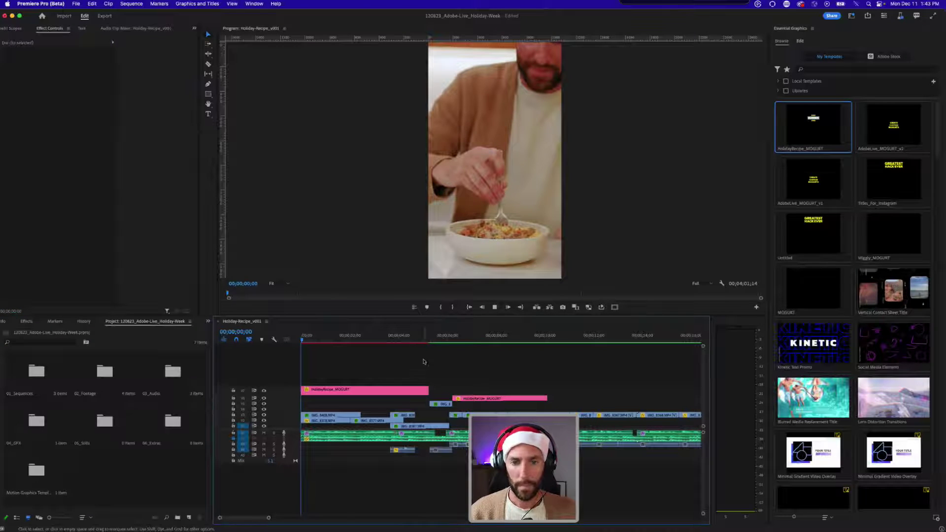
key("space")
left_click(393, 392)
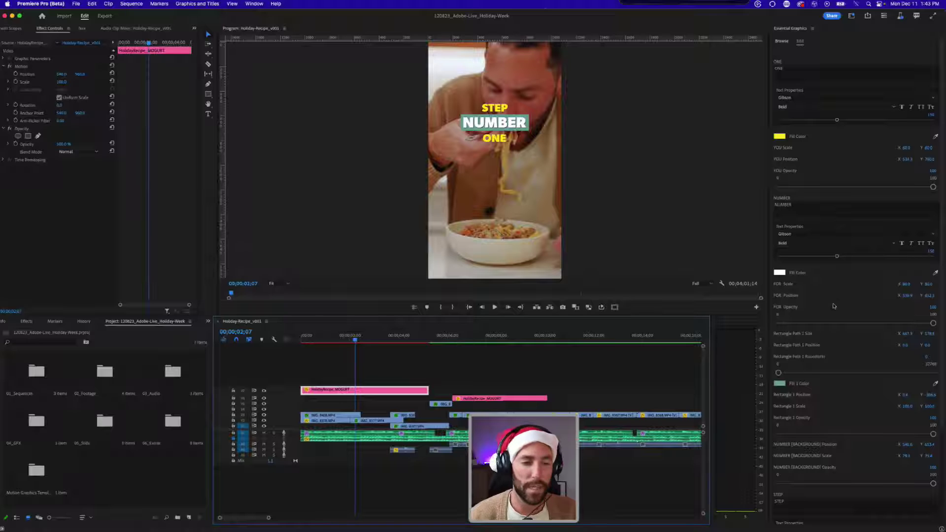
scroll(833, 306, "down", 1)
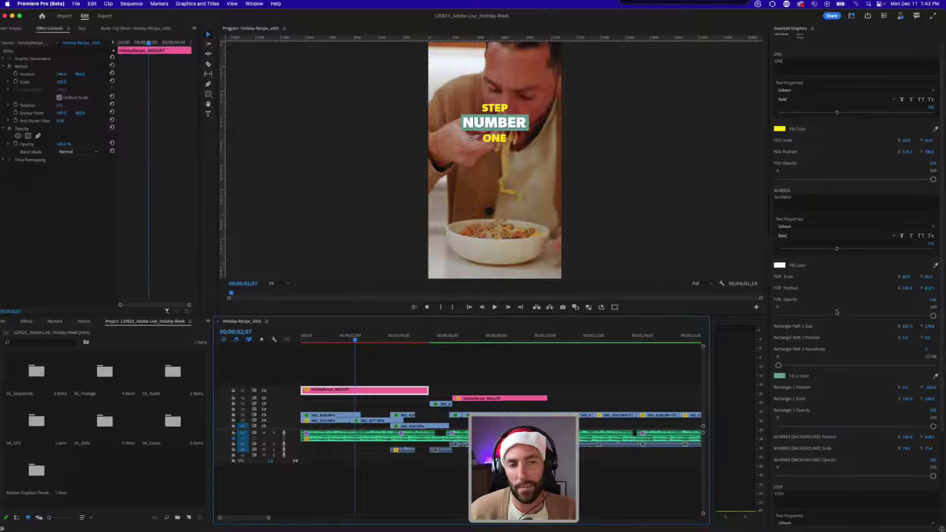
scroll(831, 170, "up", 1)
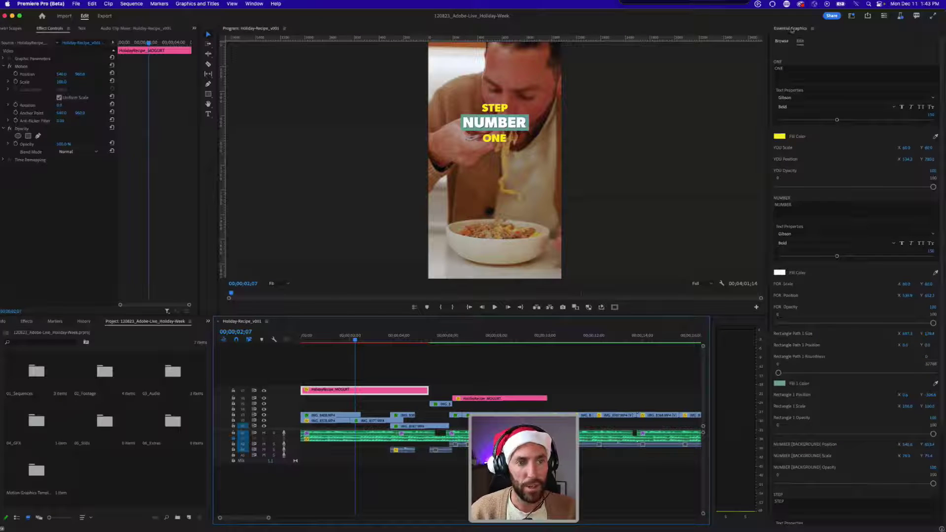
left_click(370, 367)
left_click(372, 391)
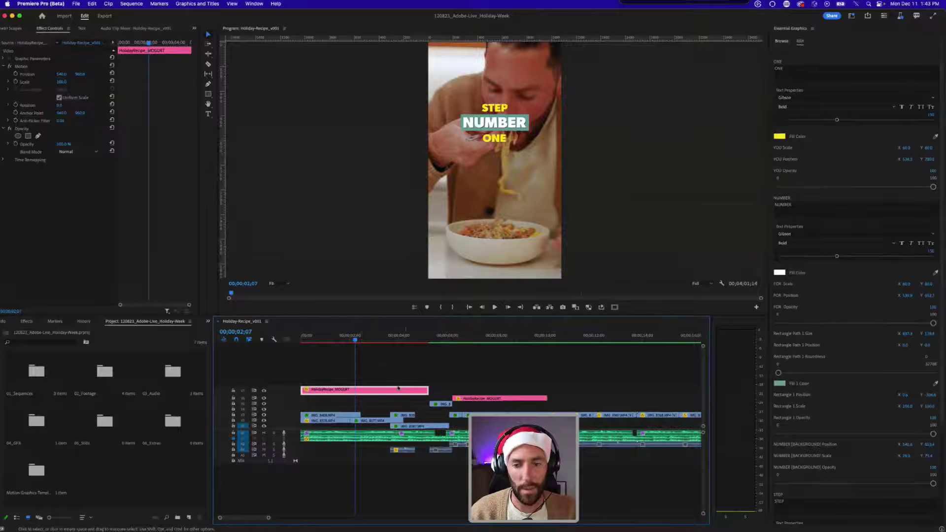
- Play the opening again from the first frame to 00;00;02;05 to check the title against the voiceover
left_click(422, 358)
key("Home")
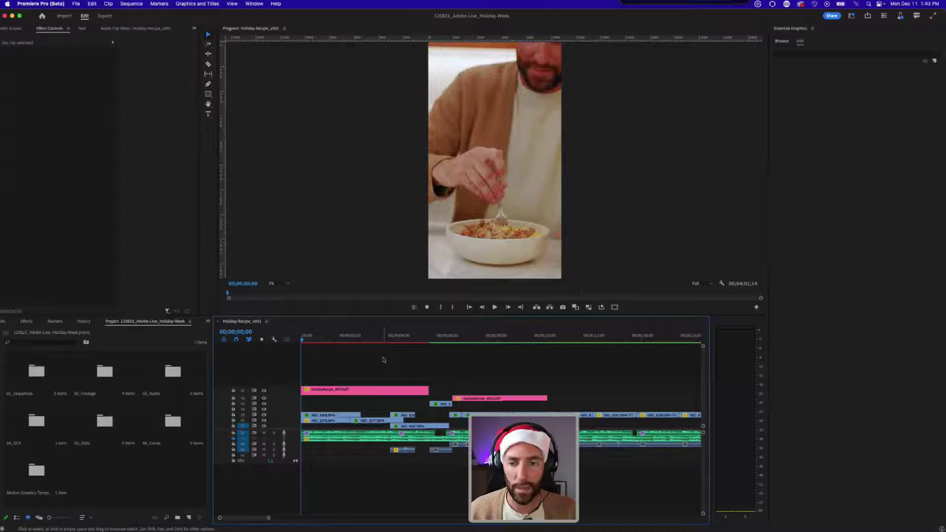
key("space")
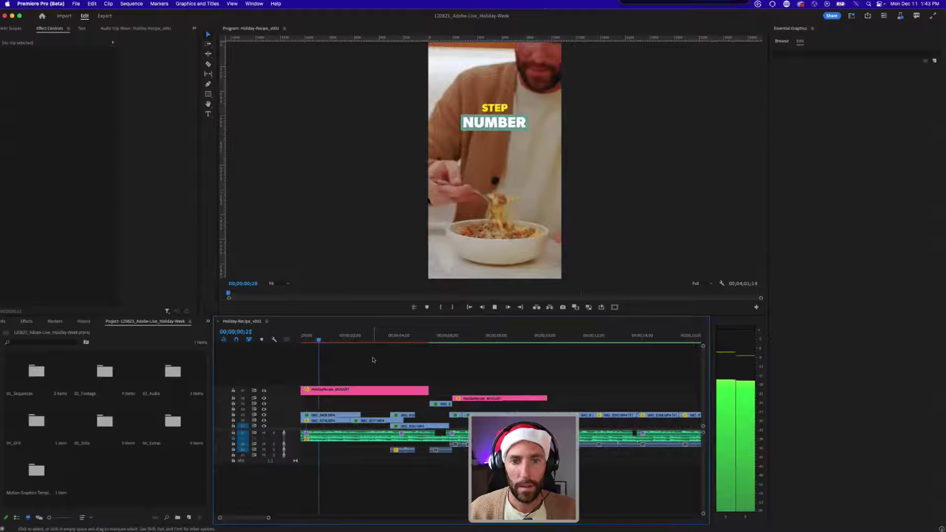
key("space")
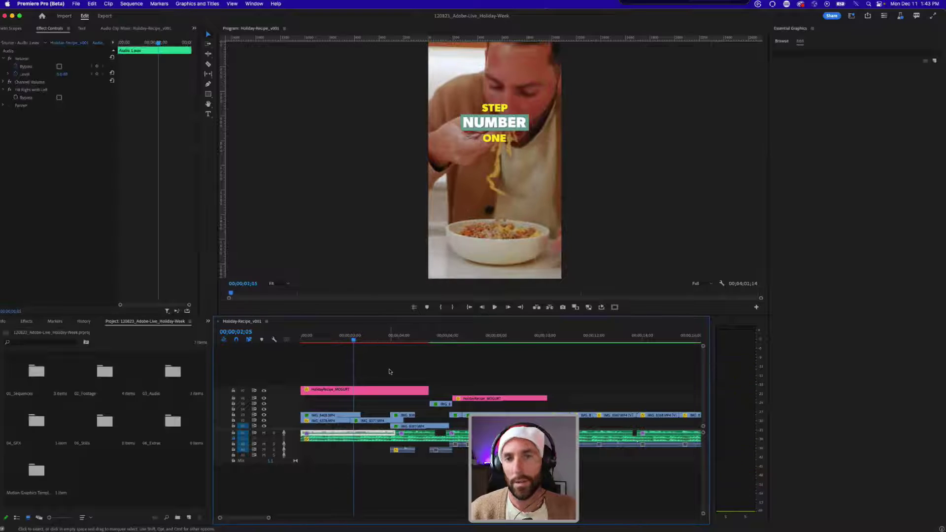
- Change the STEP line of the opening HolidayRecipe_MOGURT title to FAVORITE
left_click(375, 390)
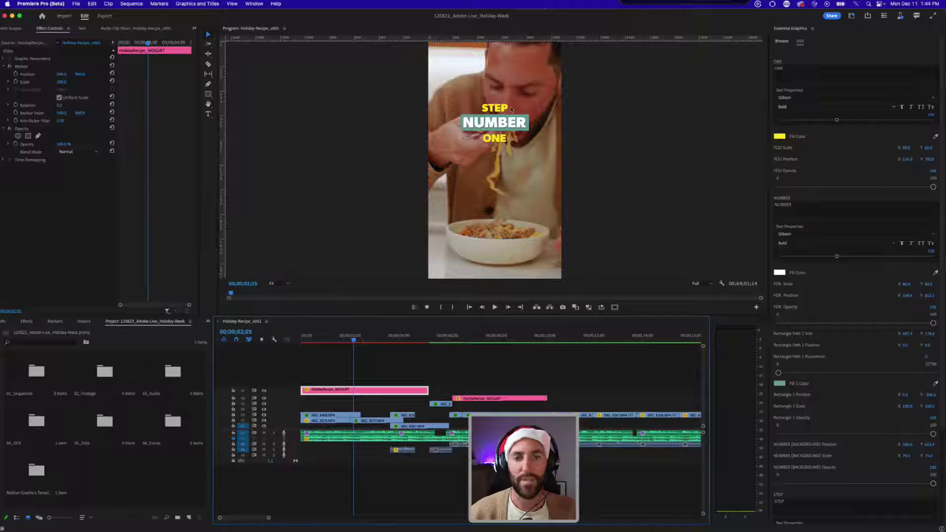
scroll(873, 387, "down", 5)
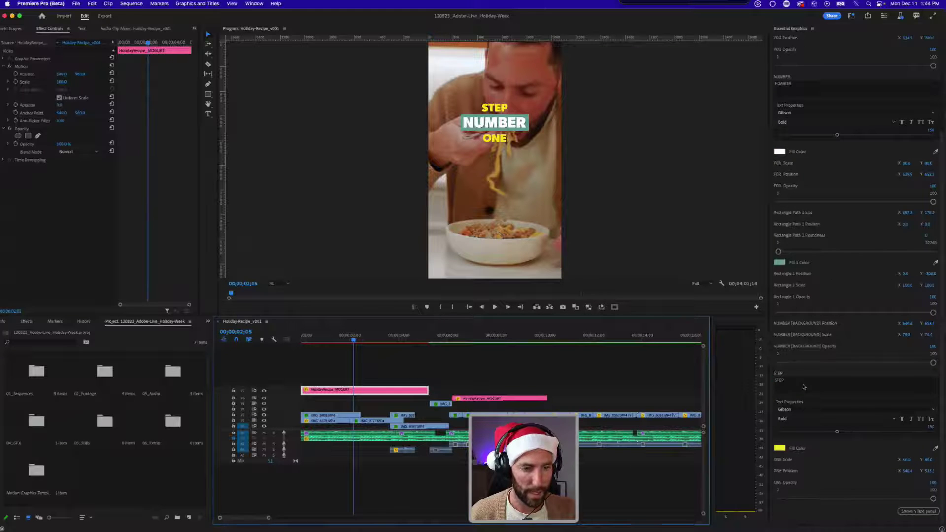
left_click(873, 386)
key("super+a")
type("FAVORITE")
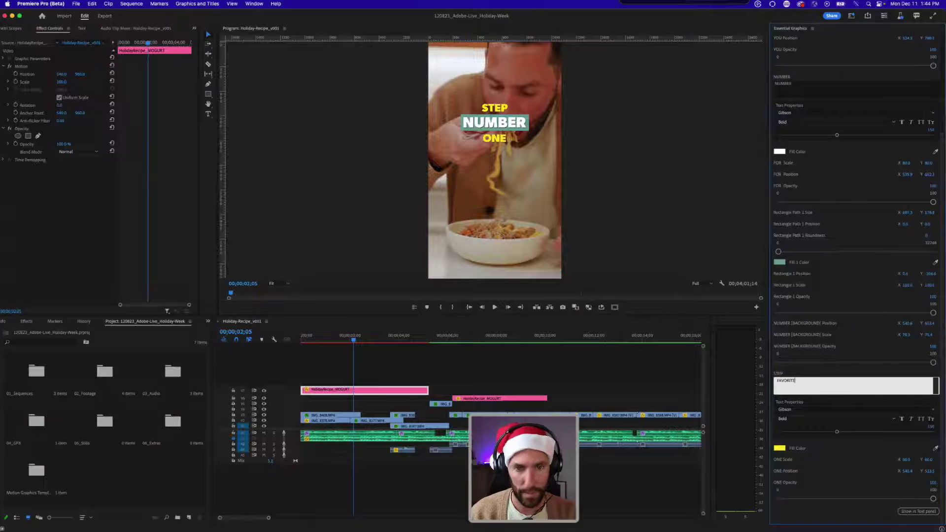
left_click(851, 399)
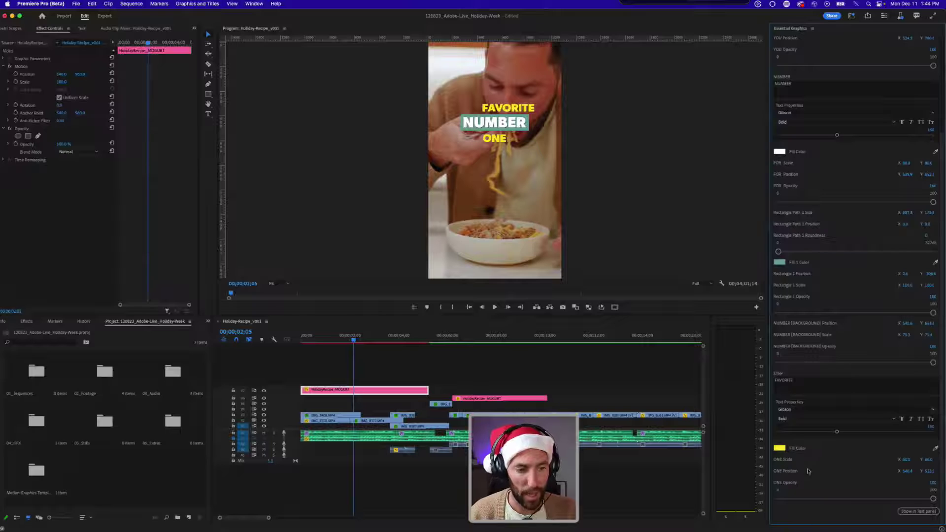
- Shift the FAVORITE line horizontally to centre it in the opening title, and change the NUMBER line to HOLIDAY
left_click_drag(908, 471, 863, 472)
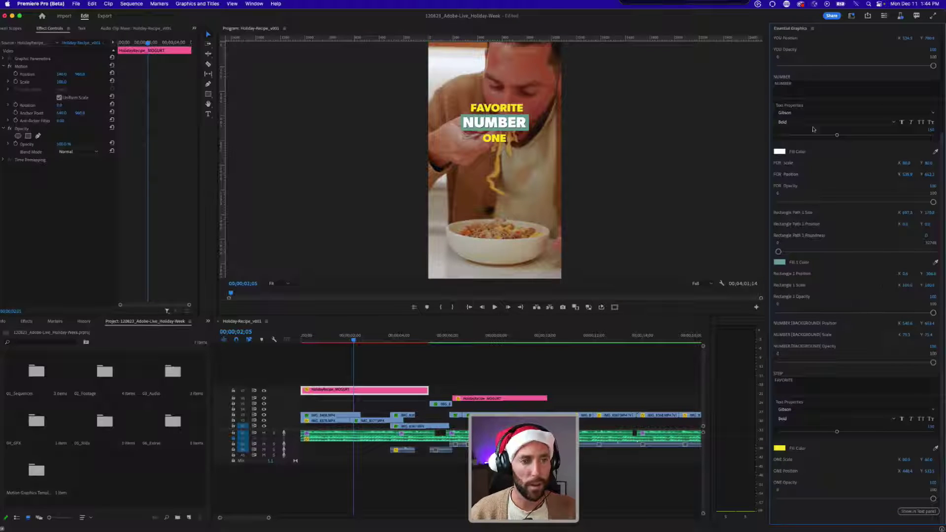
left_click(798, 86)
type("HOLIDAY")
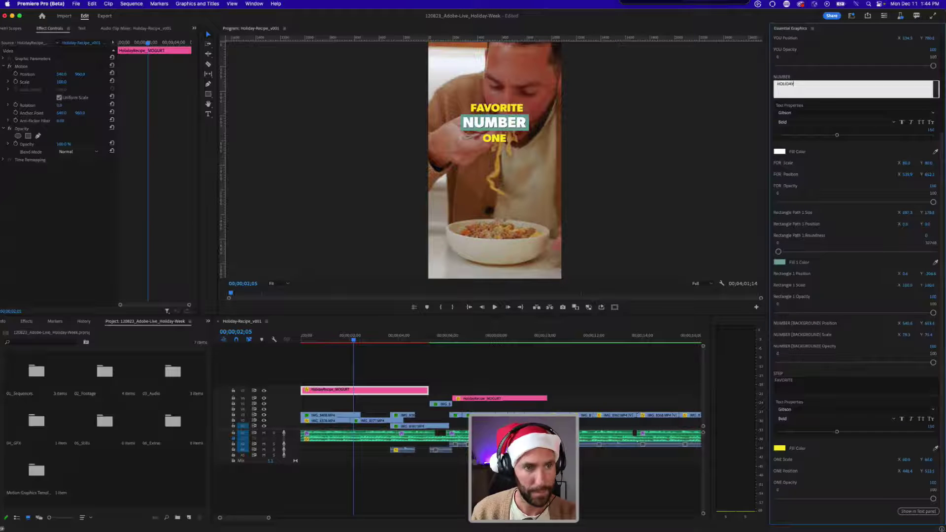
left_click(712, 82)
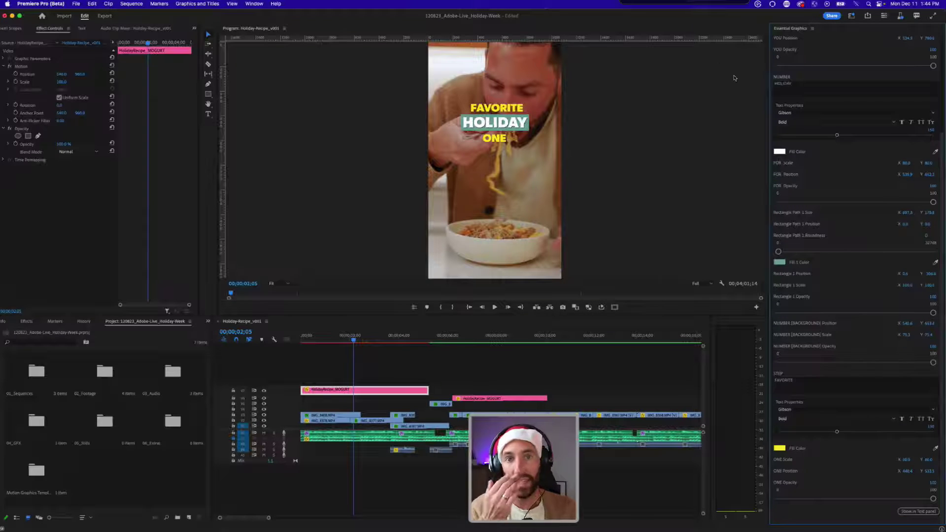
- Recolour the background rectangle behind HOLIDAY from teal to a dark green
left_click(780, 264)
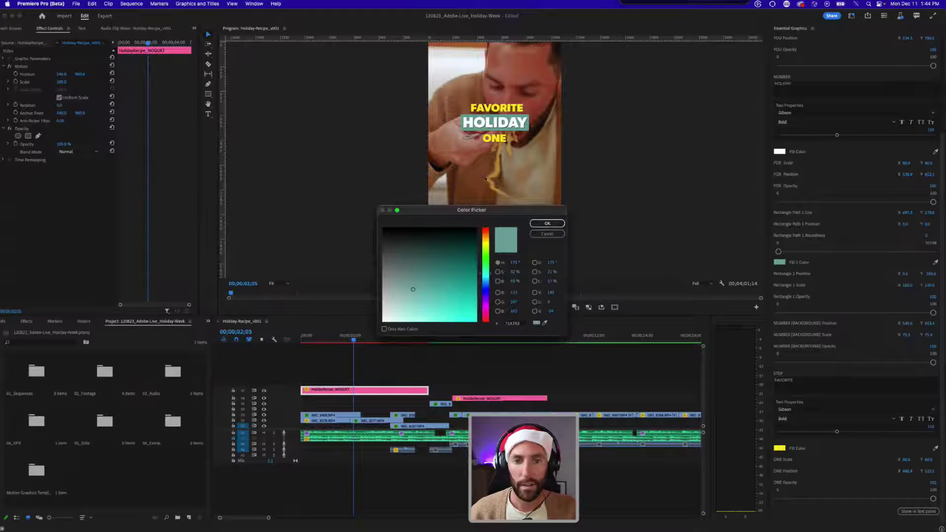
left_click_drag(453, 208, 293, 121)
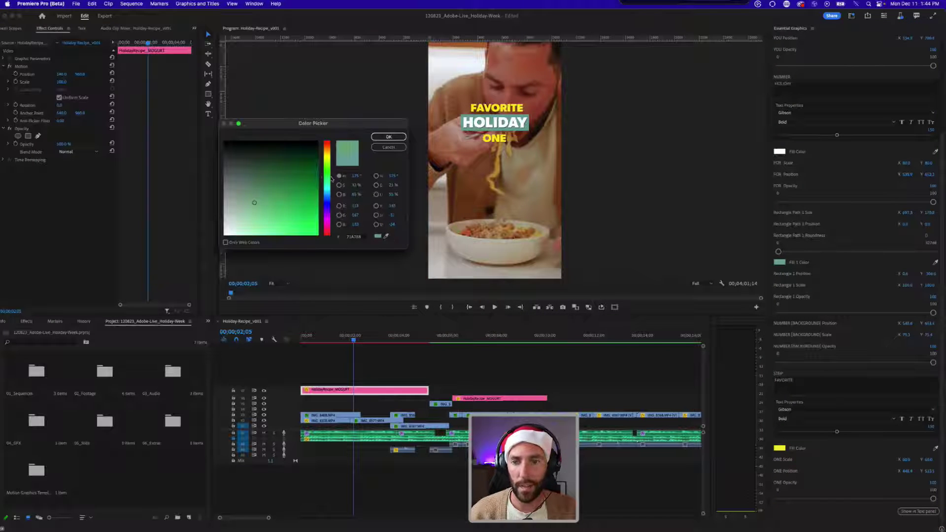
left_click(313, 162)
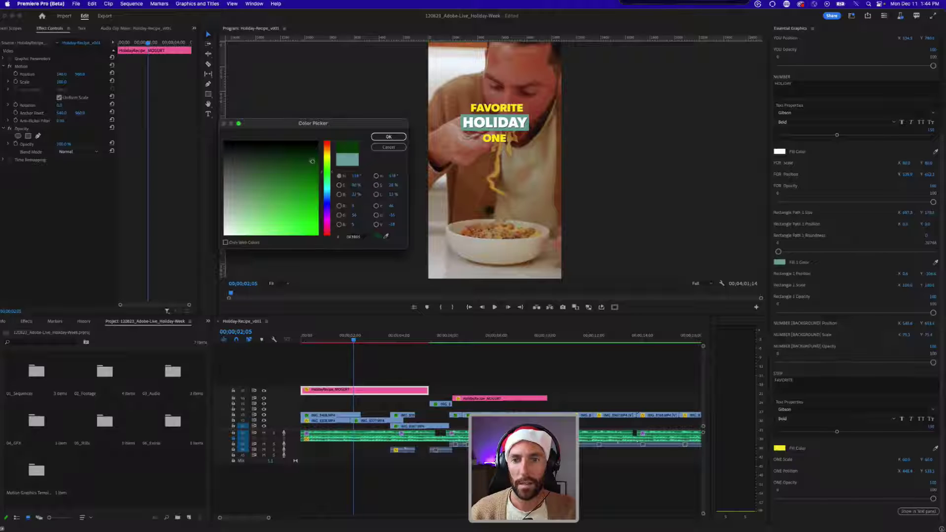
left_click(388, 137)
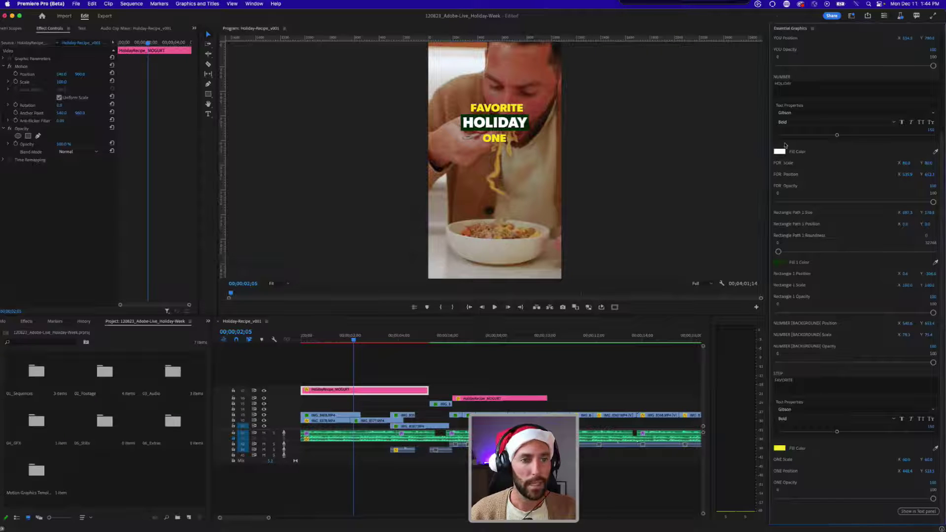
left_click(779, 262)
left_click(294, 155)
left_click_drag(294, 156, 289, 165)
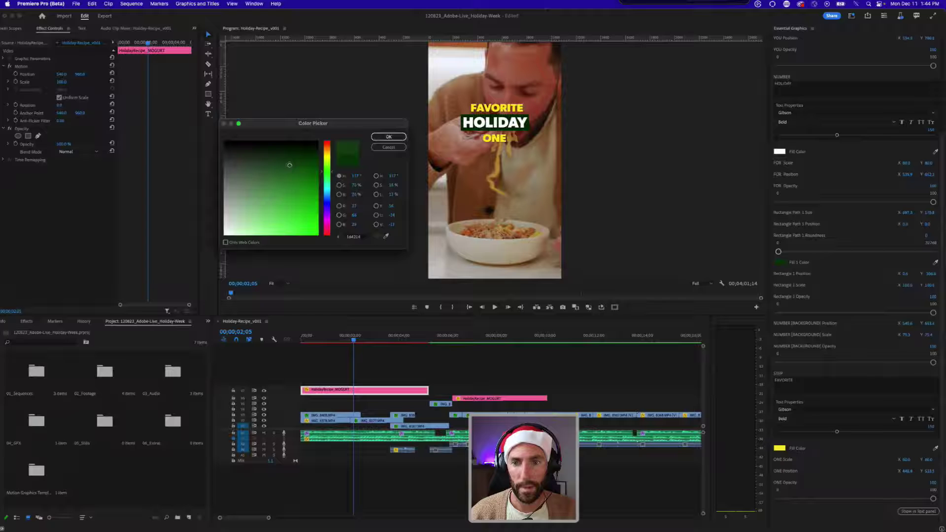
left_click(389, 136)
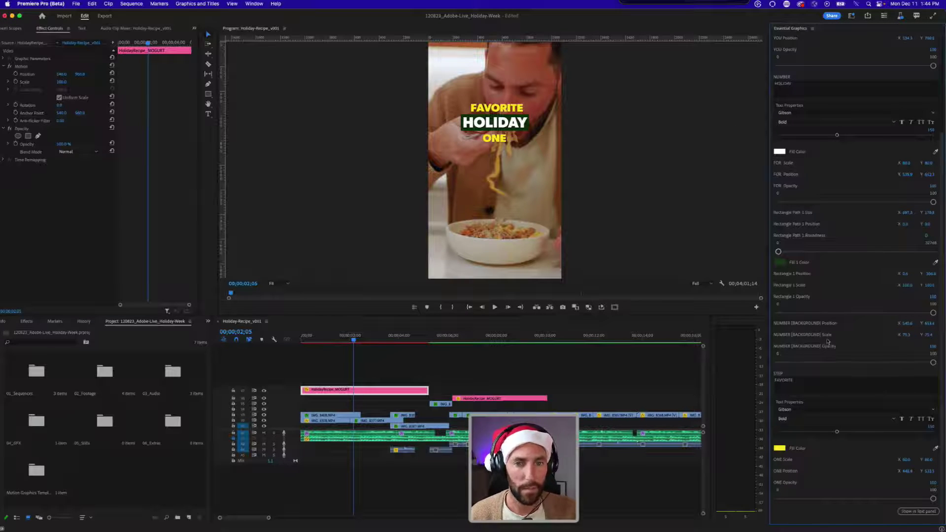
- Change the ONE line of the opening title to RECIPE and centre it horizontally beneath HOLIDAY
scroll(831, 254, "up", 5)
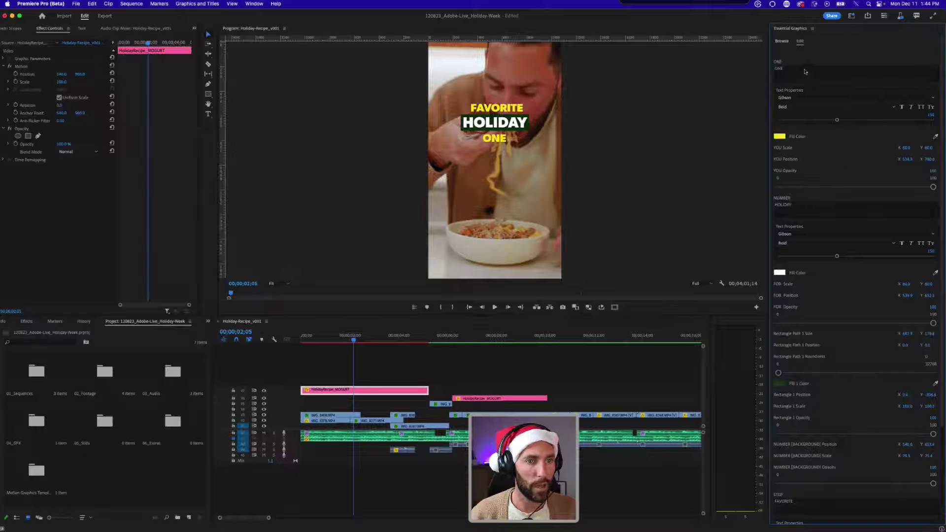
left_click(808, 79)
type("Recipe")
left_click(761, 69)
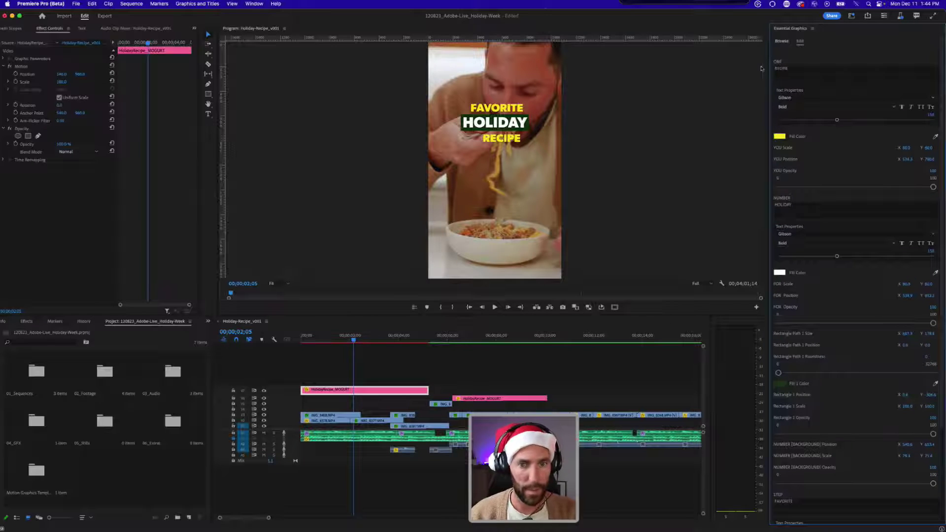
left_click_drag(905, 160, 882, 160)
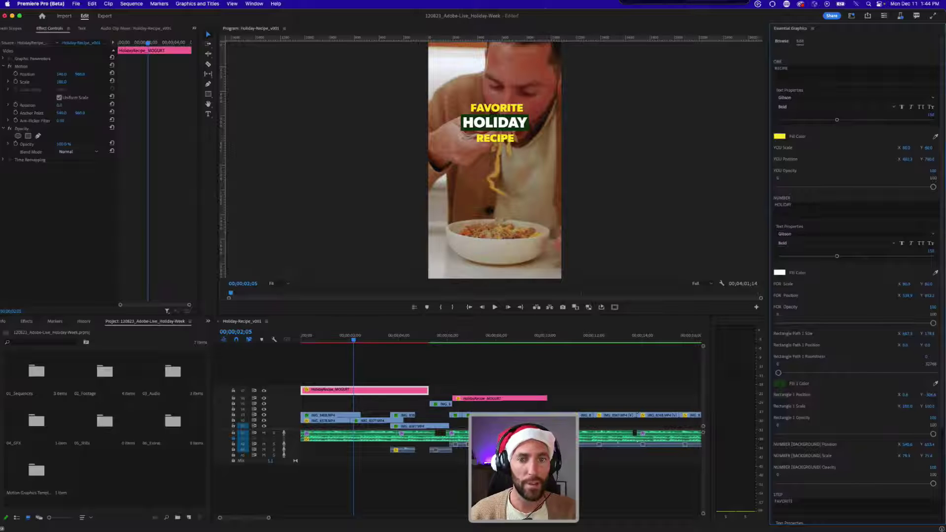
left_click(932, 159)
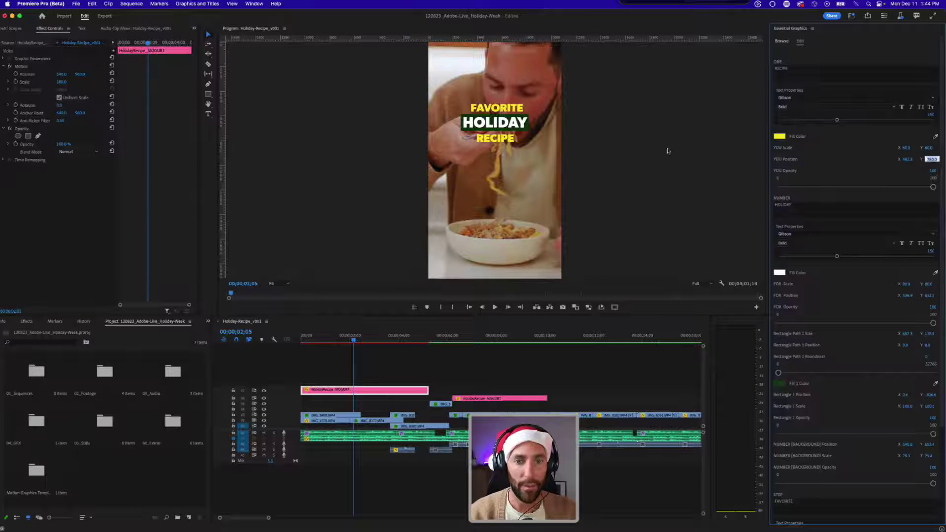
- Lower the opacity of the green rectangle behind HOLIDAY to 0, and restore it to 100
scroll(853, 286, "down", 3)
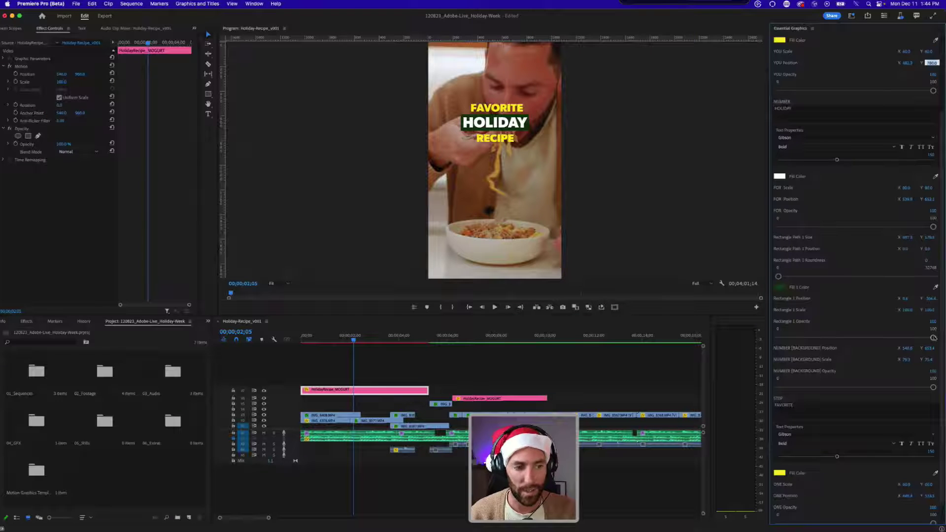
left_click_drag(932, 337, 769, 338)
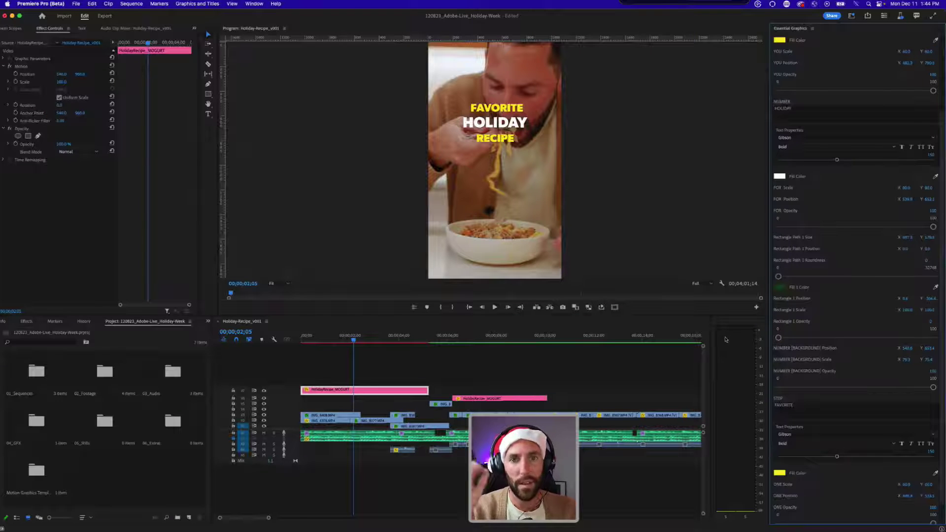
left_click_drag(778, 338, 933, 338)
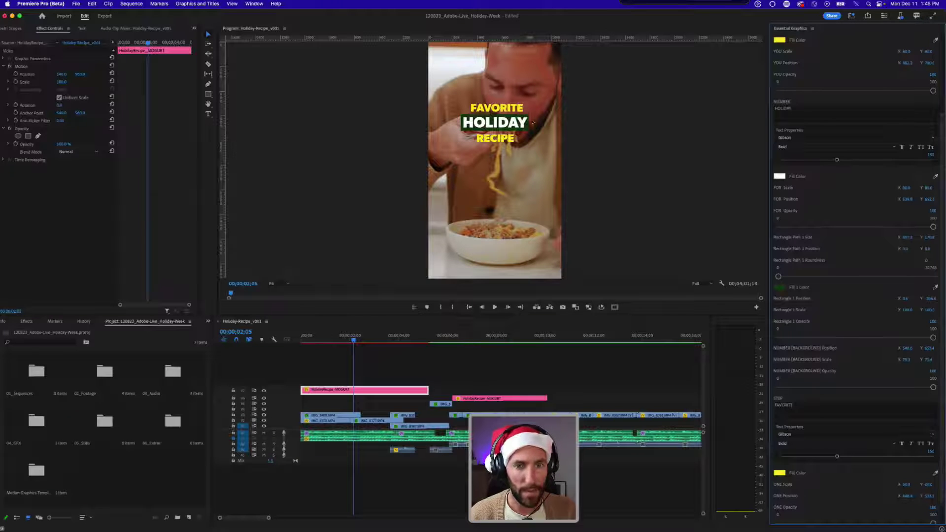
- Enlarge the FAVORITE line and reposition it centred above HOLIDAY
scroll(816, 411, "down", 1)
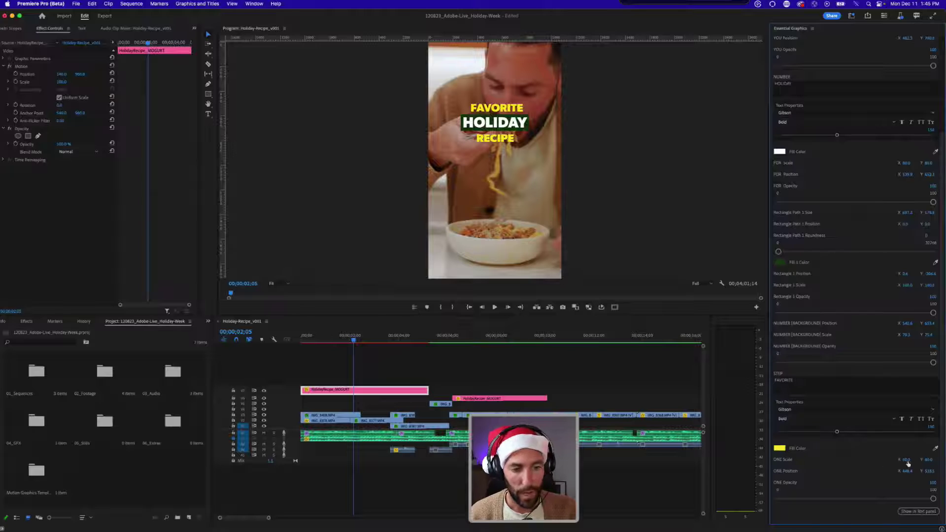
left_click_drag(906, 460, 870, 471)
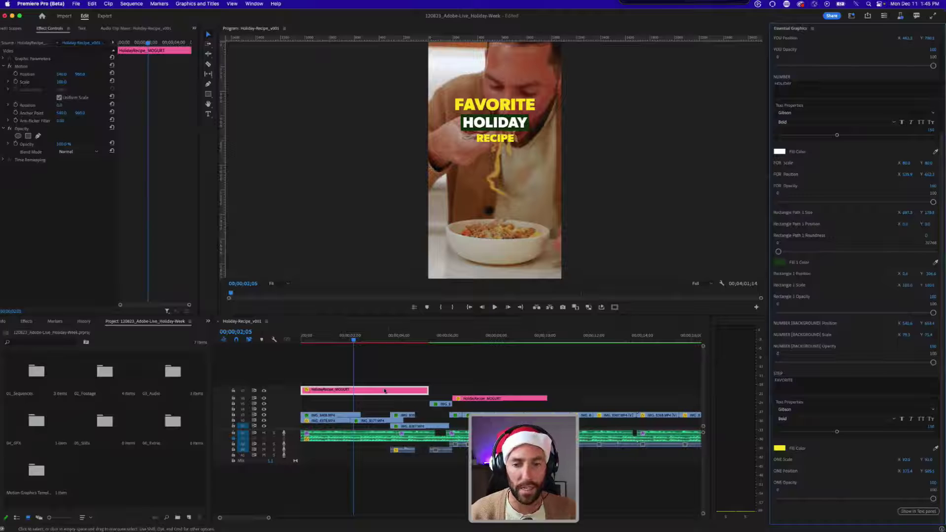
scroll(766, 342, "up", 3)
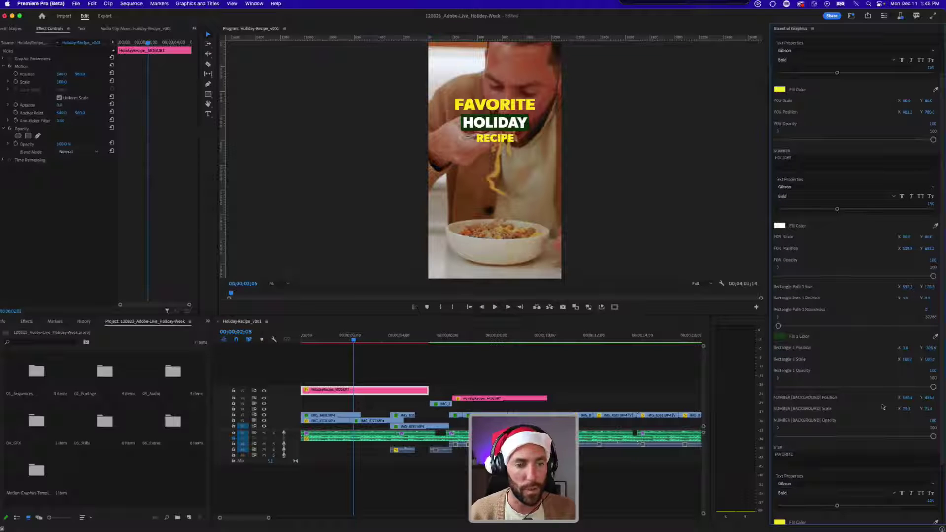
scroll(839, 256, "up", 2)
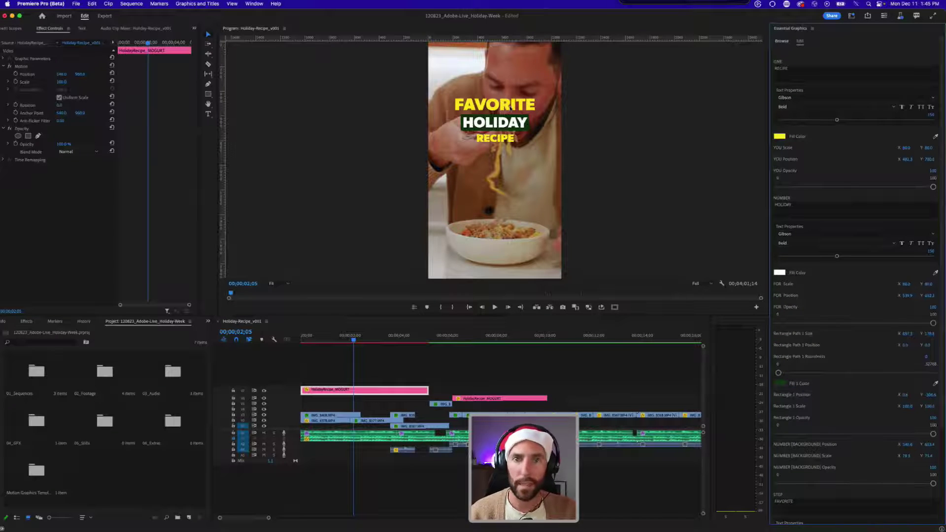
- Clear the NUMBER and STEP lines of the opening title and set Rectangle 1 Opacity to 0, keeping only RECIPE
left_click(414, 359)
left_click(379, 389)
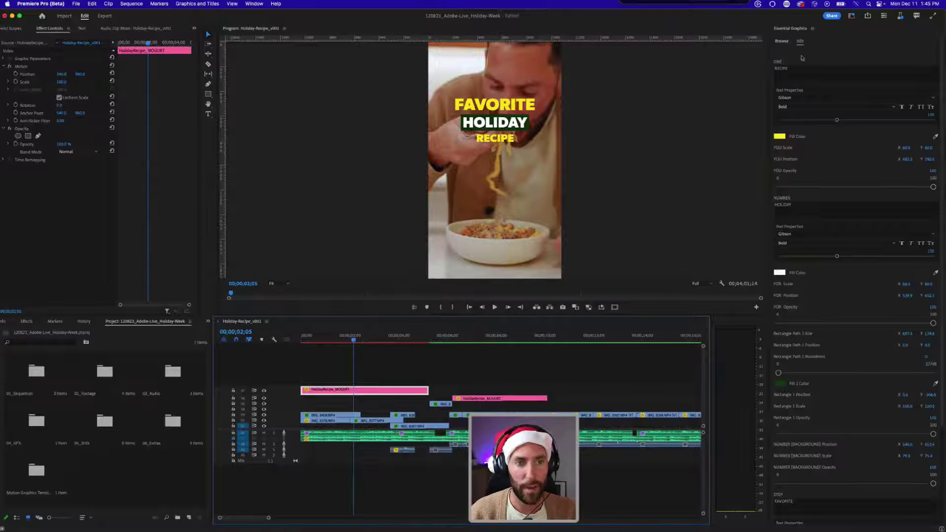
left_click(805, 210)
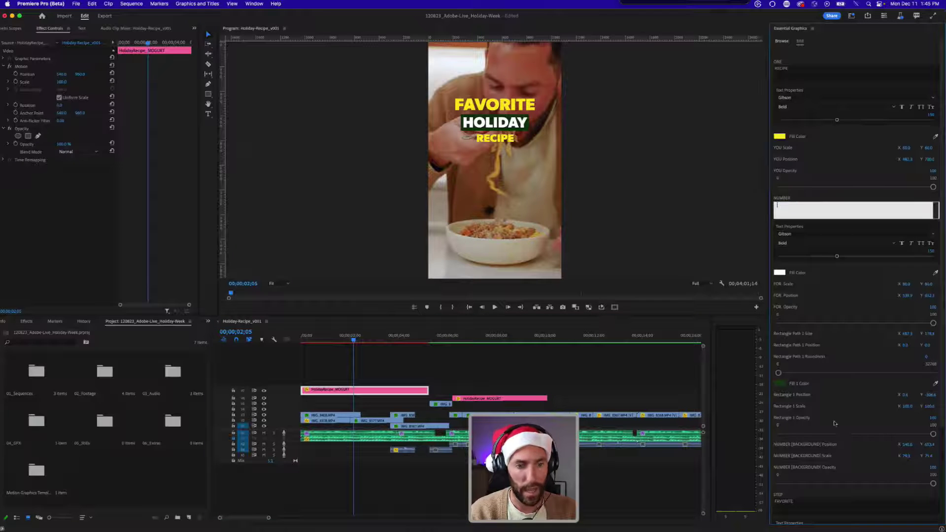
scroll(822, 340, "down", 3)
left_click(797, 388)
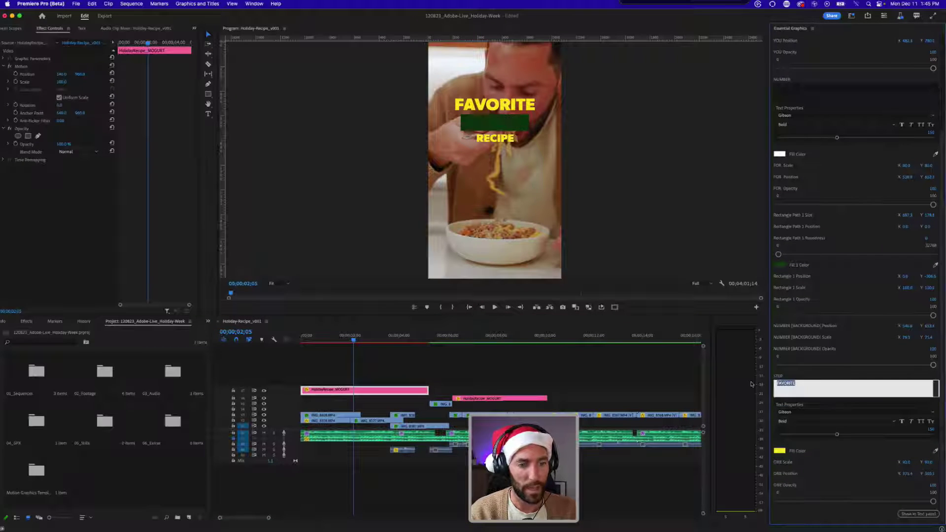
left_click(381, 376)
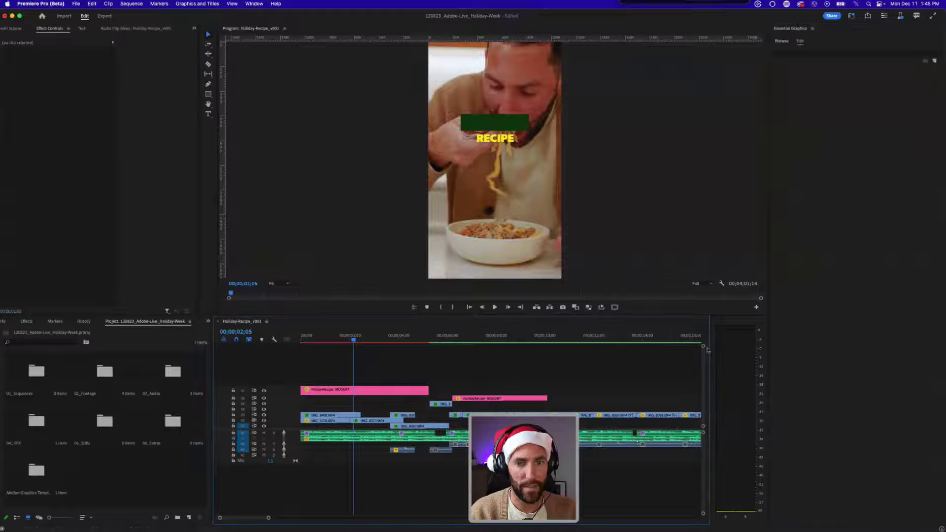
left_click(380, 390)
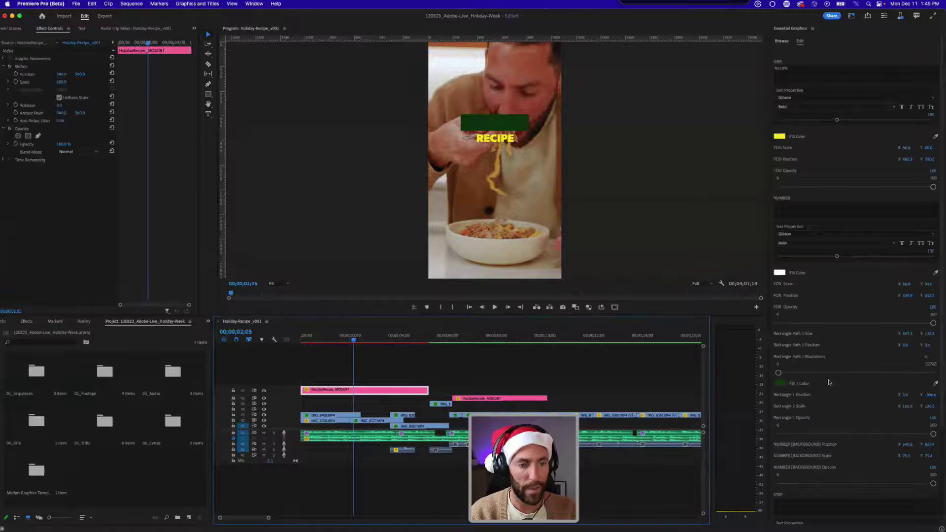
left_click_drag(934, 434, 771, 432)
left_click(486, 382)
- Play the sequence from the first frame to 00;00;02;04 to check the animation of the RECIPE-only title
key("Home")
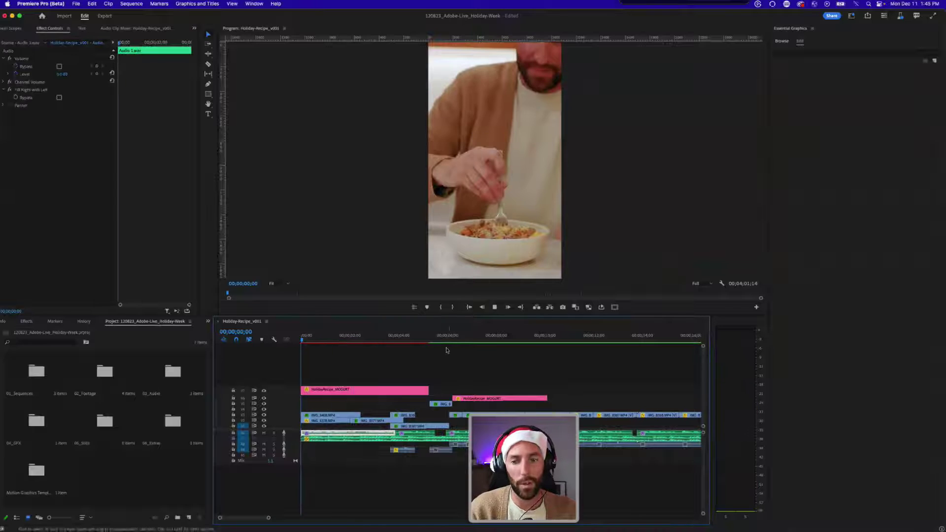
key("space")
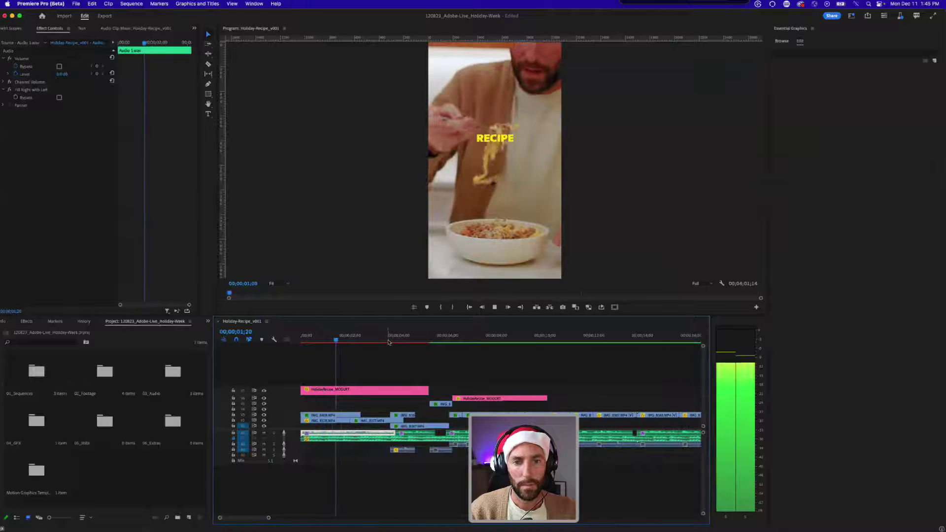
key("space")
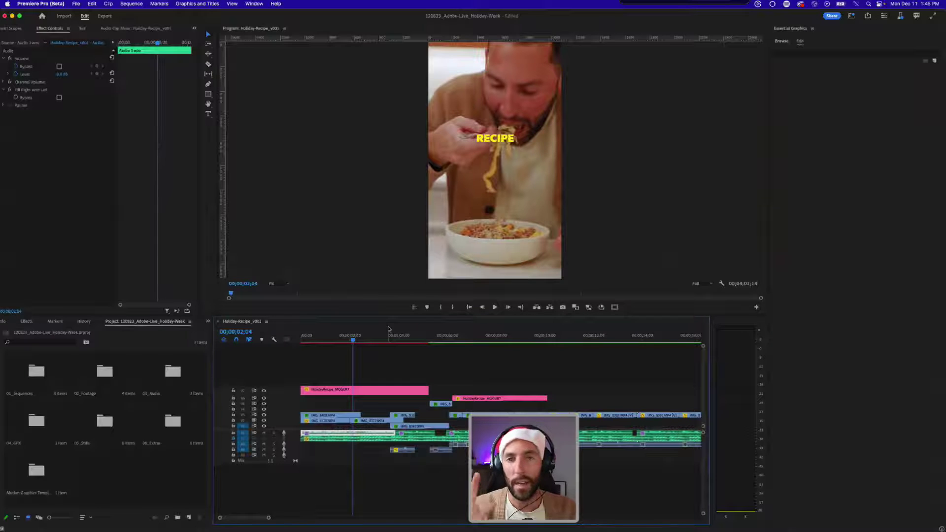
- Delete the opening HolidayRecipe_MOGURT title from the start of Holiday-Recipe_v001
left_click(386, 372)
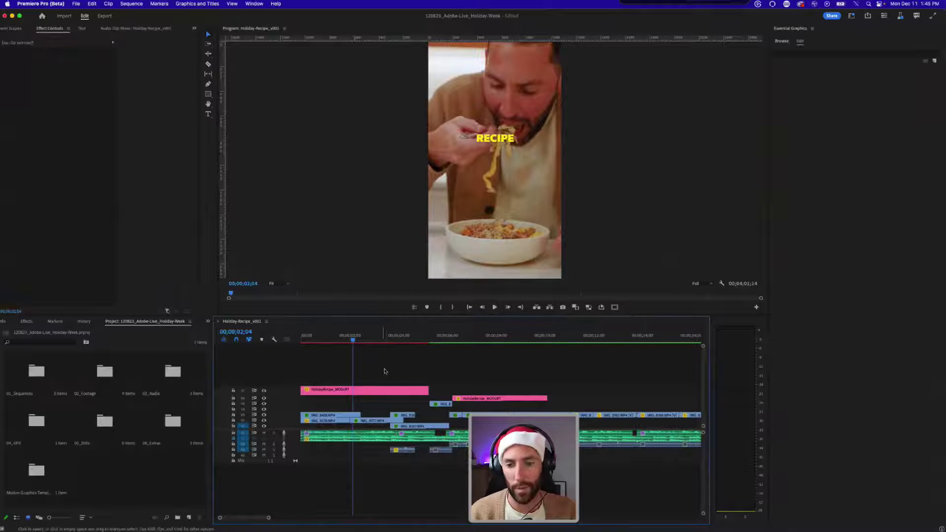
left_click(378, 390)
key("Delete")
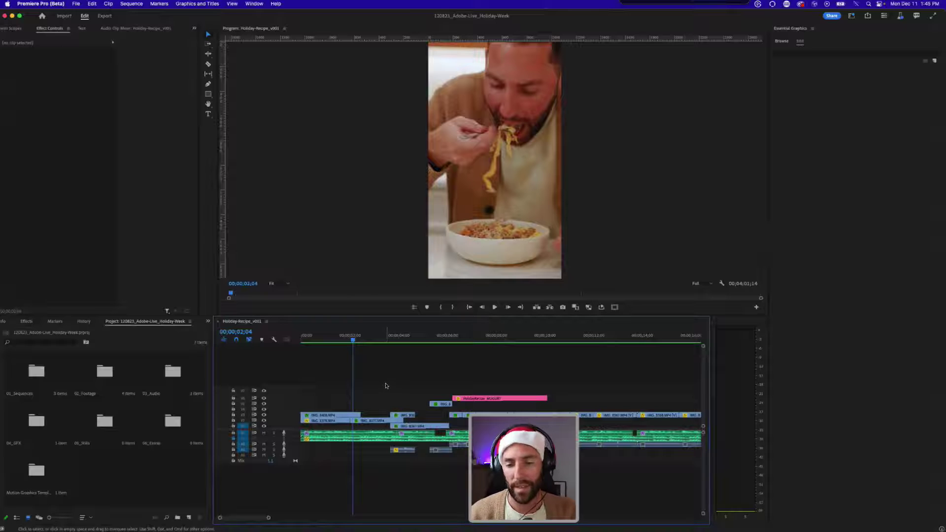
- Move the playhead to 00;00;05;09 on the pasta machine shot
key("backslash")
left_click(333, 339)
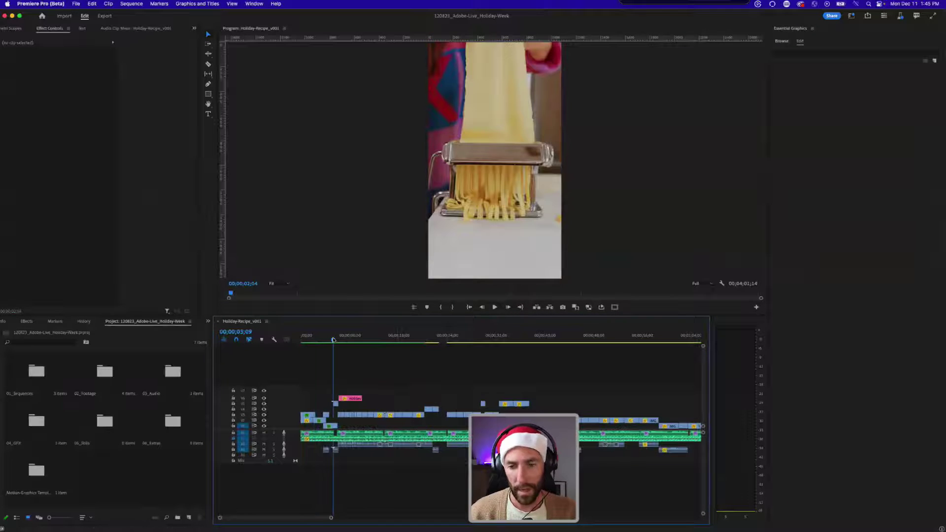
key("equal")
key("equal")
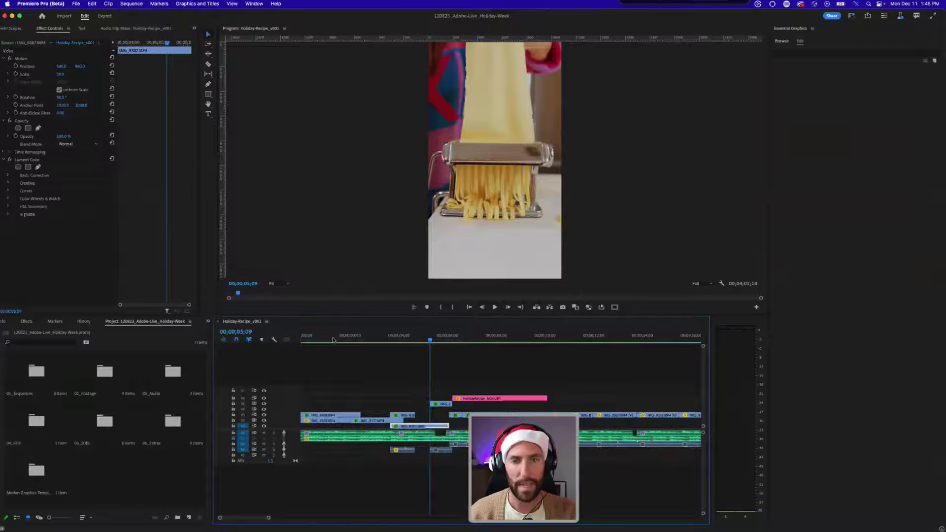
left_click(362, 360)
key("minus")
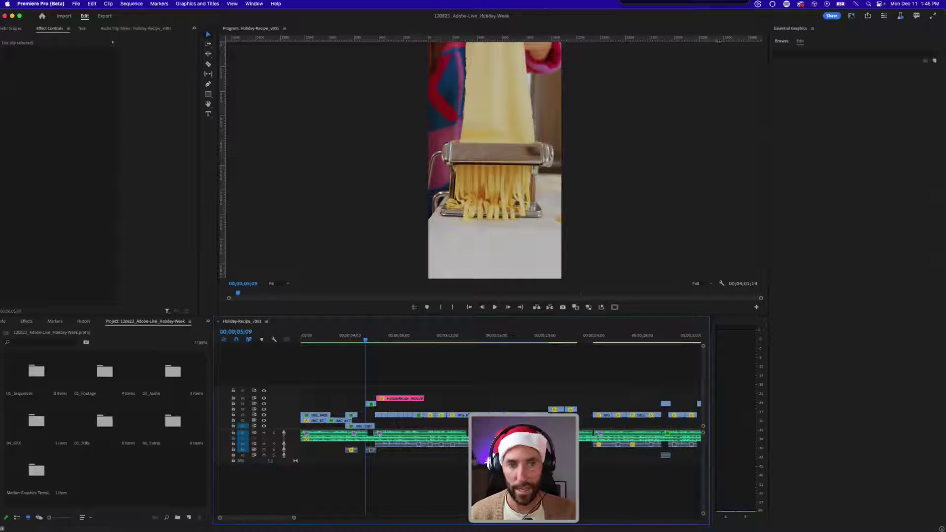
left_click(853, 17)
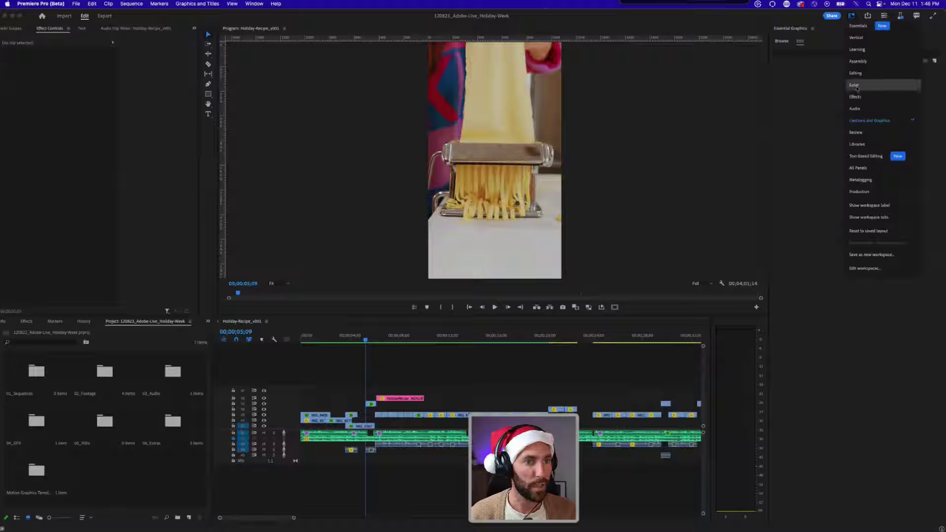
left_click(851, 16)
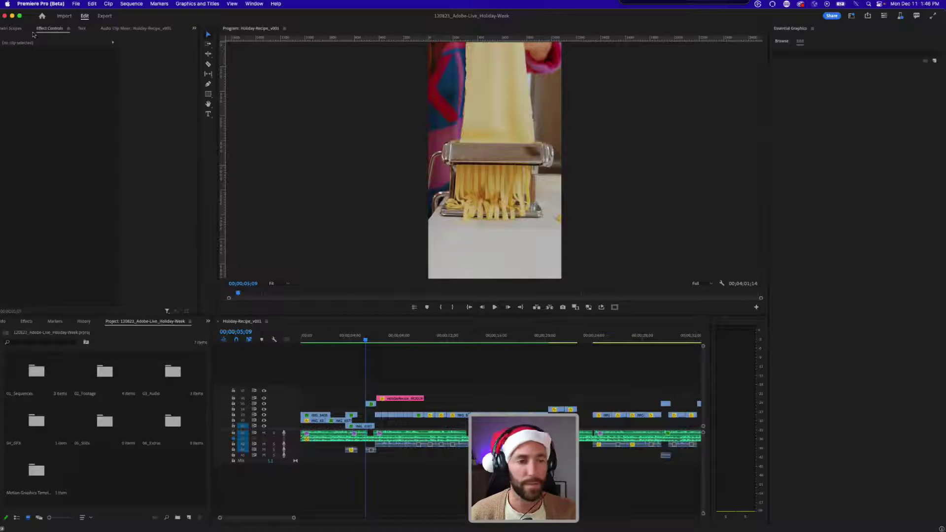
- Switch to the Captions and Graphics workspace, transcribe the source clips of Holiday-Recipe_v001 and skim the transcript
left_click(851, 16)
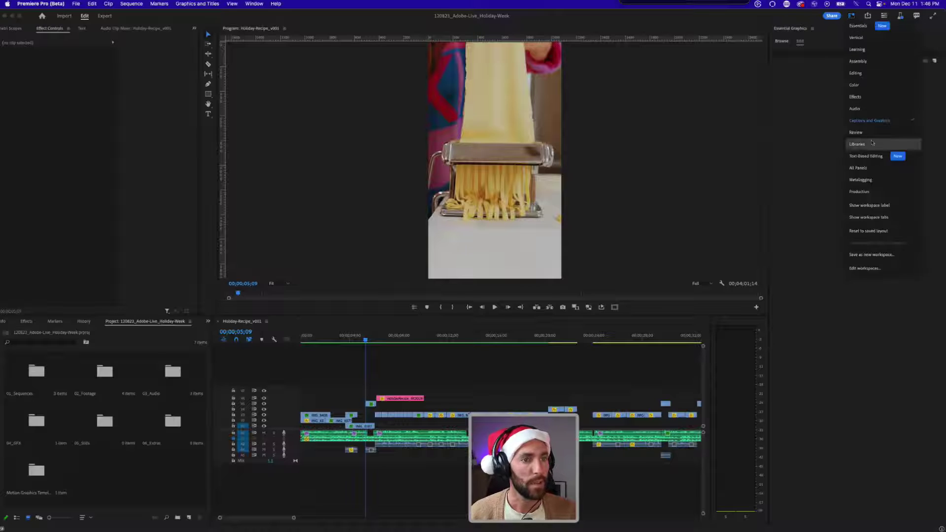
left_click(872, 121)
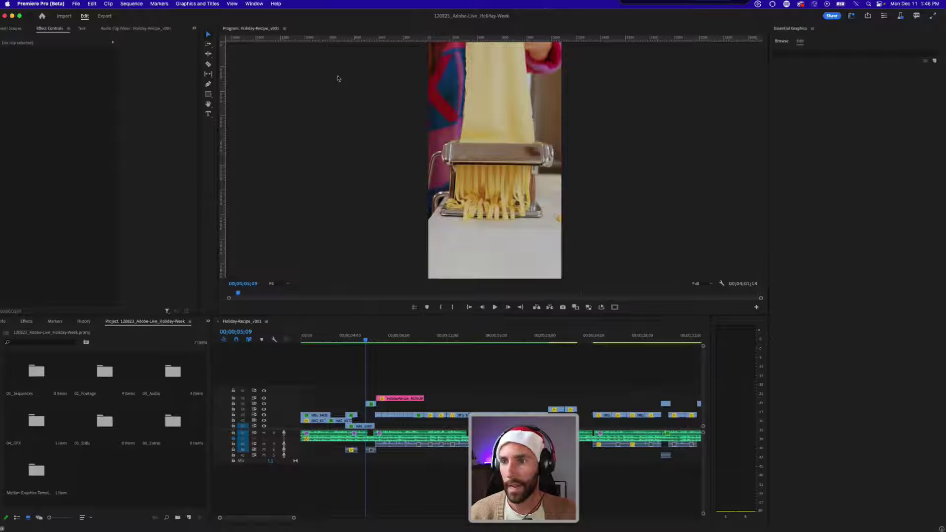
left_click(80, 29)
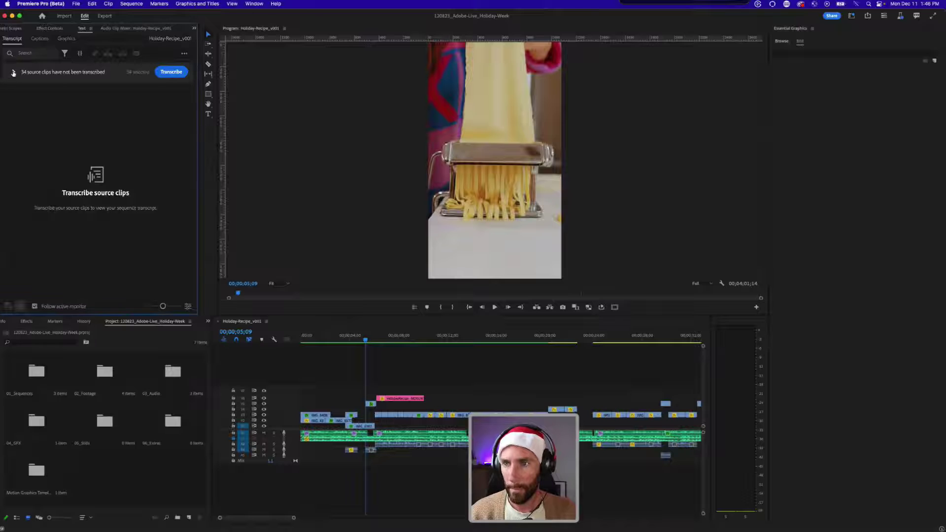
left_click(170, 74)
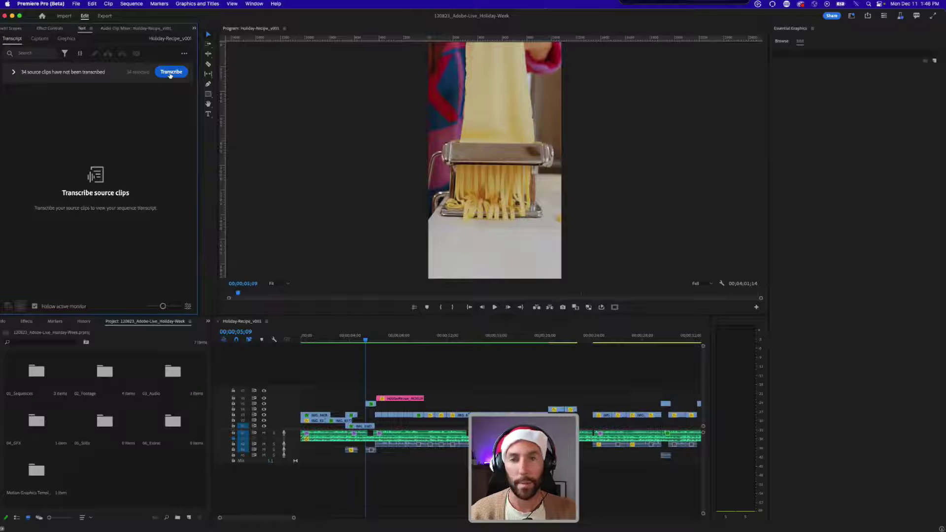
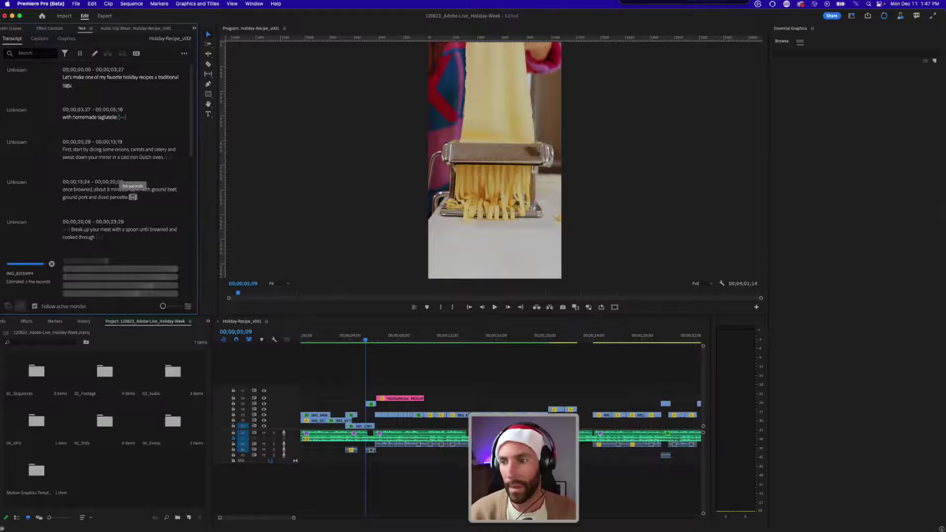
scroll(135, 195, "down", 3)
scroll(52, 81, "up", 5)
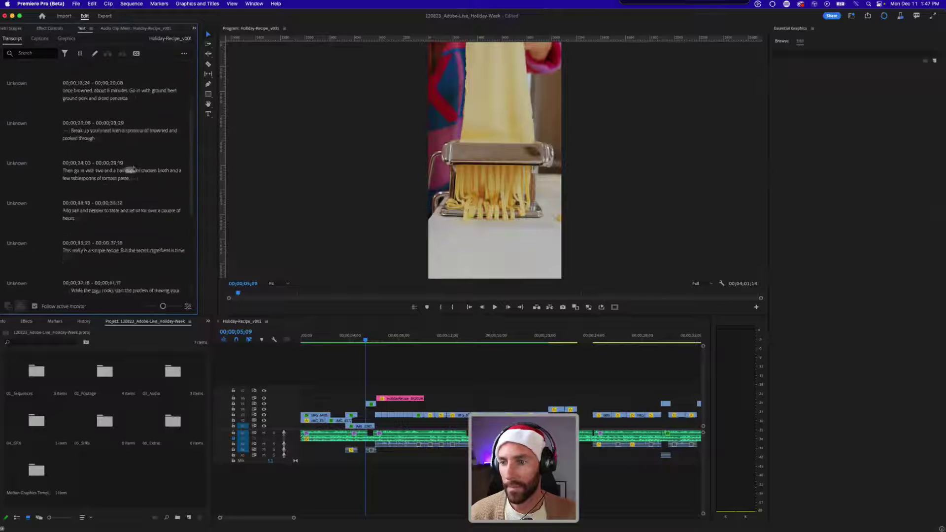
- Start creating captions from the transcript, with minimum duration and maximum length in characters both set to their lowest values
left_click(40, 40)
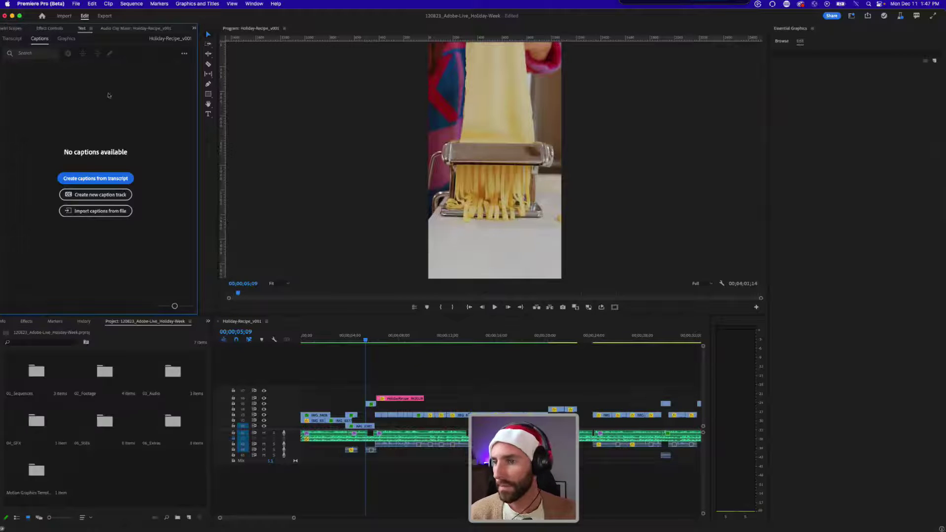
left_click(92, 182)
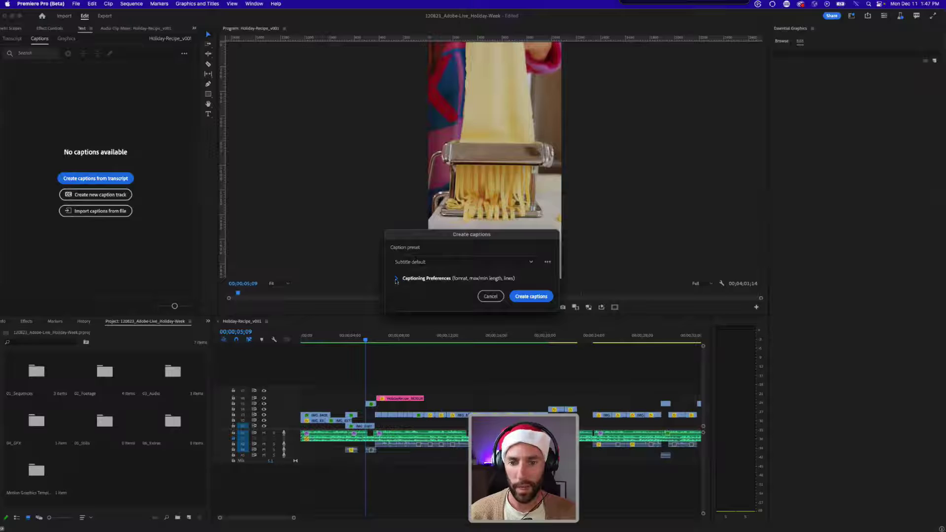
left_click(396, 279)
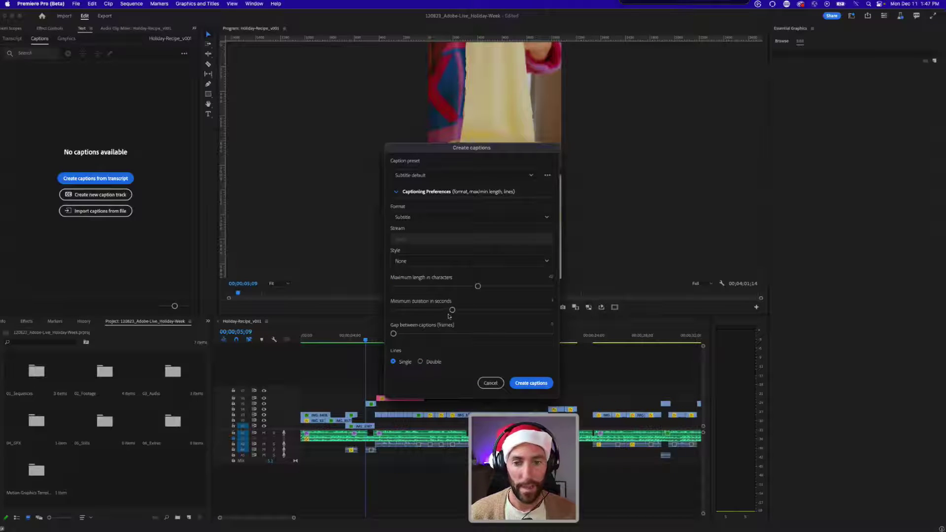
left_click_drag(451, 309, 393, 309)
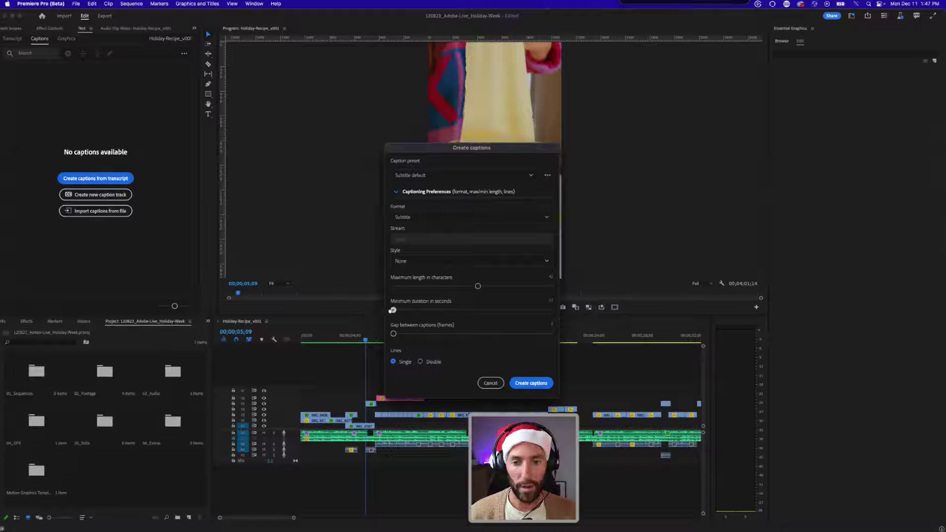
left_click_drag(477, 286, 387, 291)
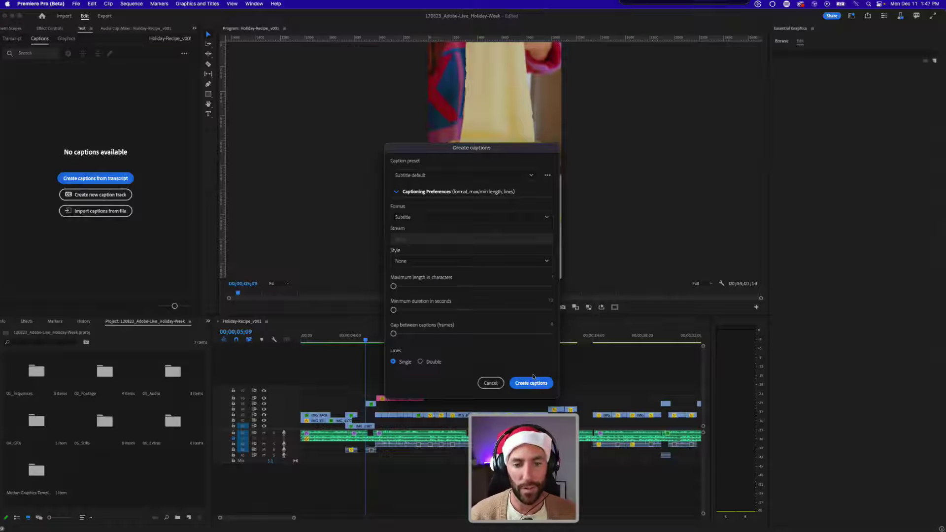
- Create the captions in Subtitle format with style None and single lines
left_click(507, 216)
left_click(492, 209)
left_click(420, 263)
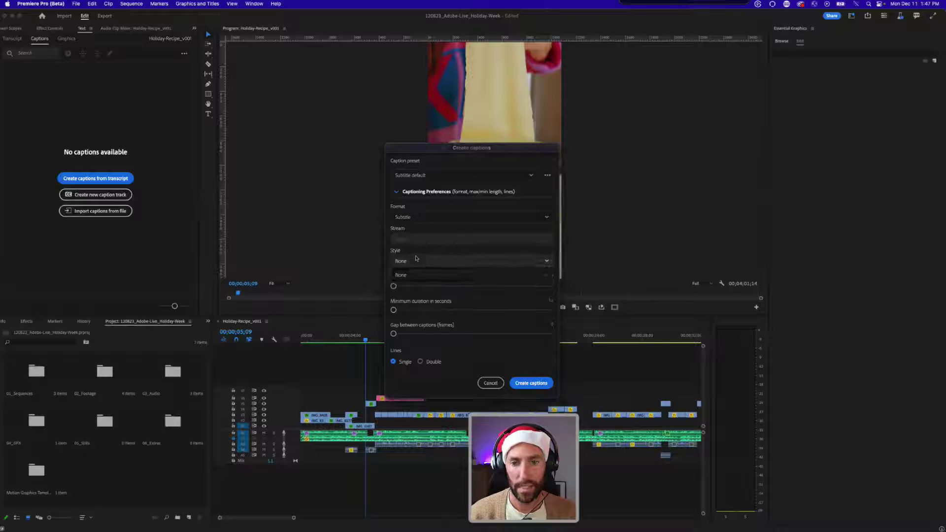
left_click(402, 275)
left_click(530, 383)
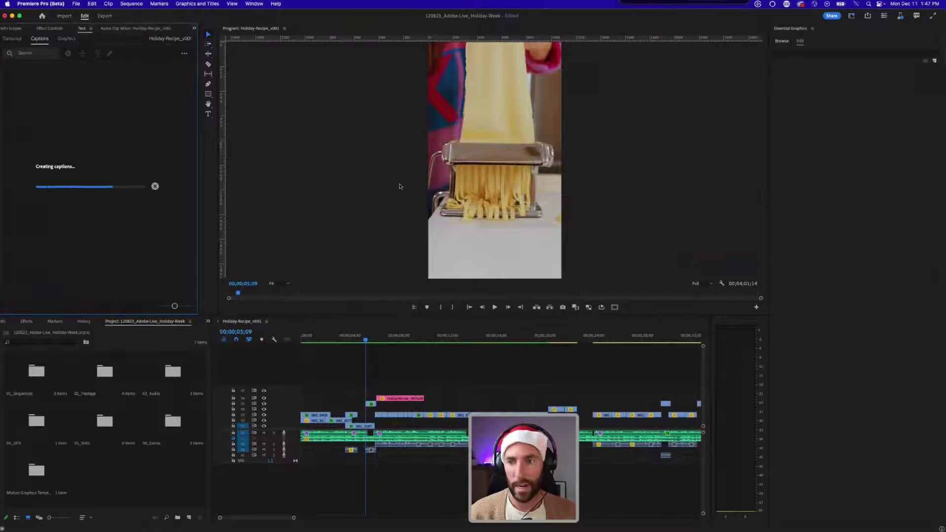
- Play the opening of the sequence to check the timing of the short captions against the voiceover
left_click(311, 343)
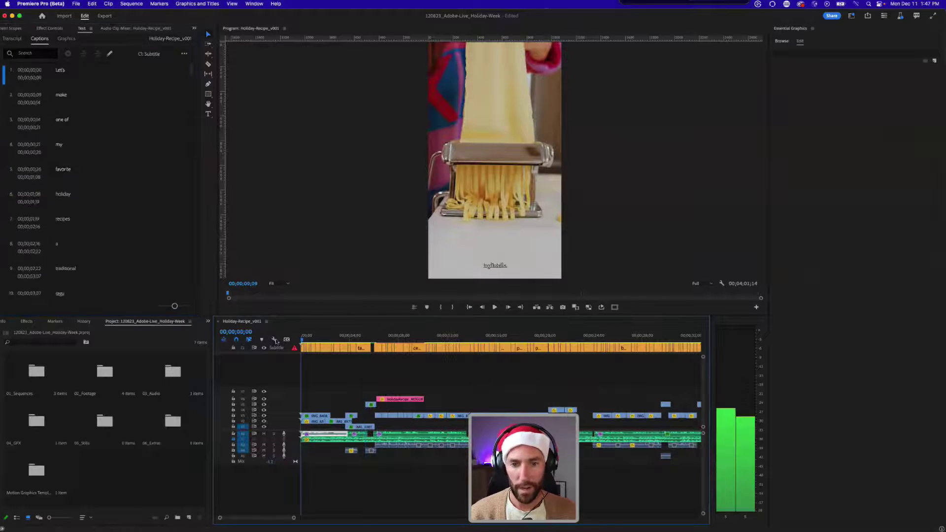
key("Home")
key("=")
key("=")
key("=")
left_click(321, 340)
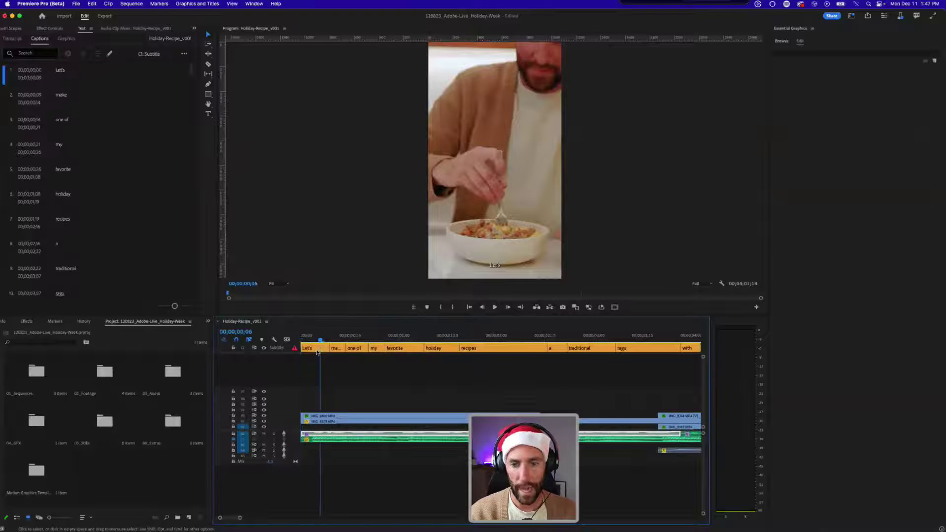
key("minus")
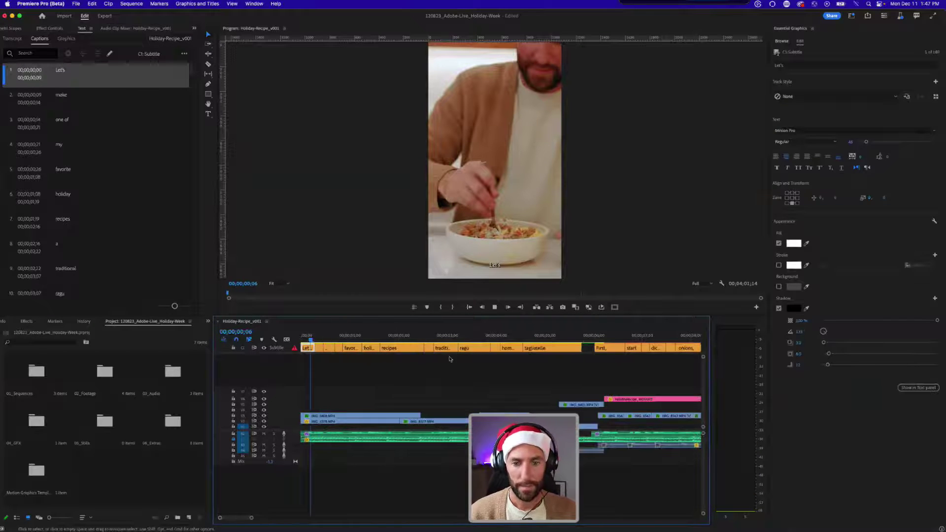
key("space")
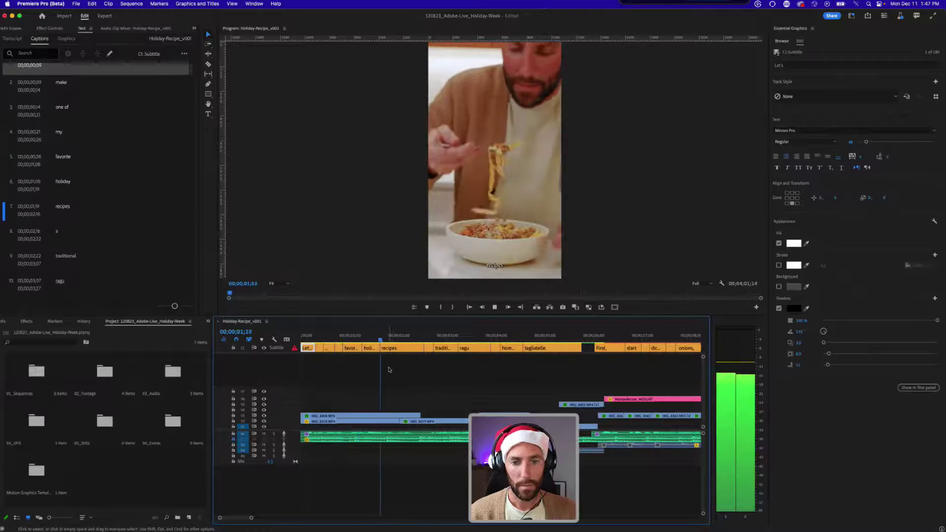
key("space")
- Centre the "Let's" caption in the frame and format it in Gibson Bold with All Caps
left_click(305, 339)
left_click(493, 266)
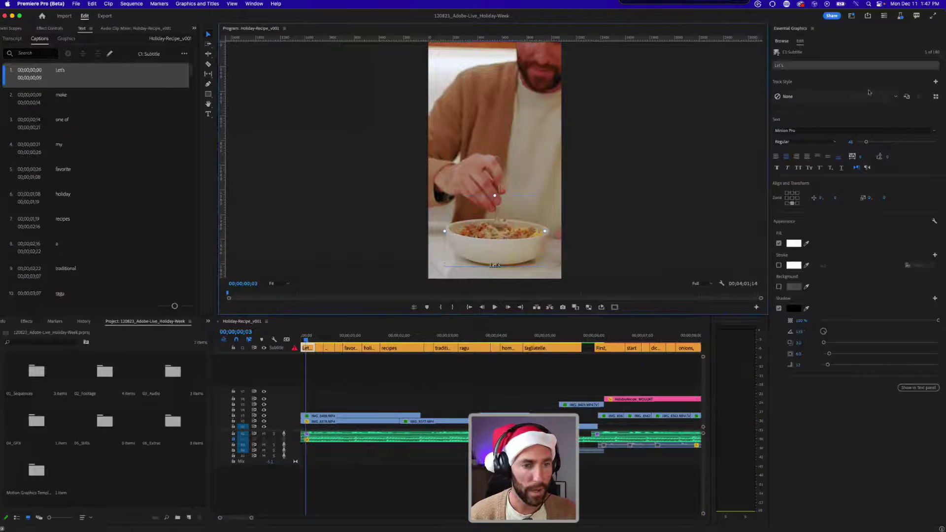
left_click(791, 198)
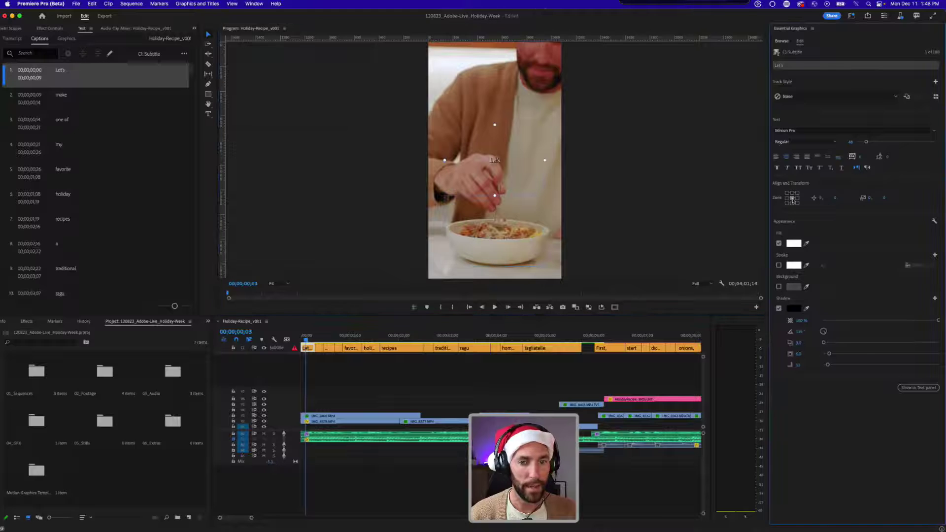
left_click(803, 131)
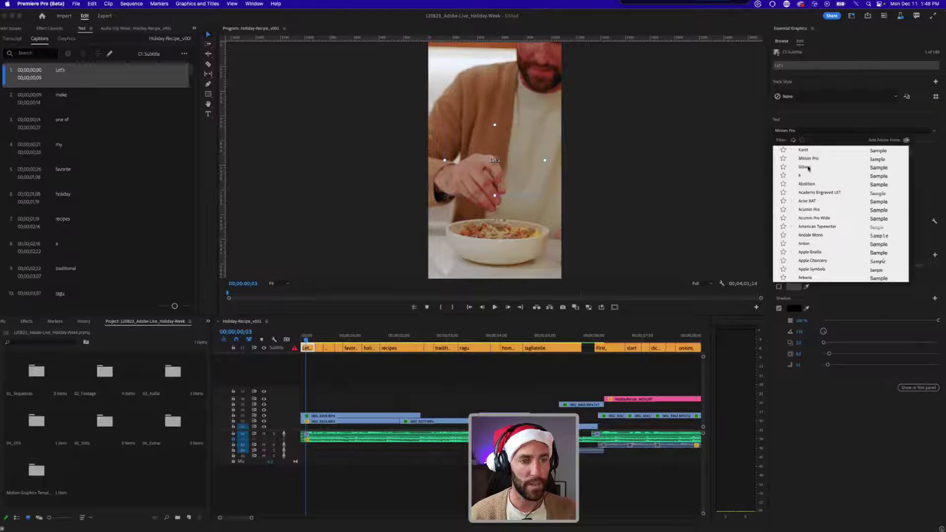
left_click(806, 168)
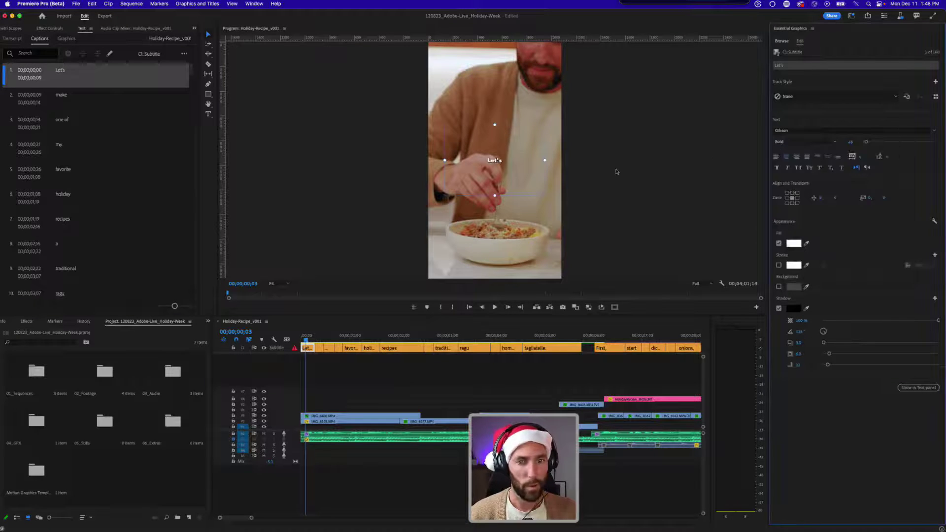
left_click(798, 168)
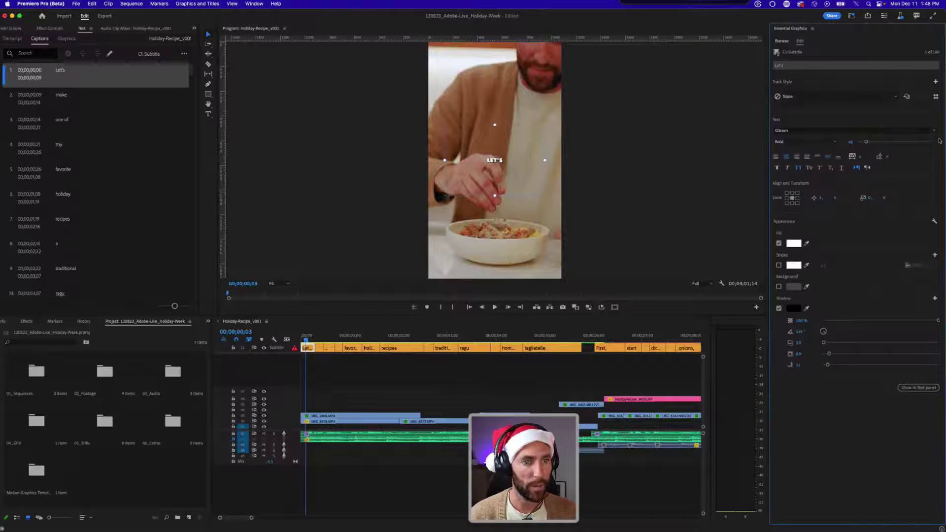
- Push the first caption's style attributes to all captions on the track
left_click(869, 98)
left_click(869, 105)
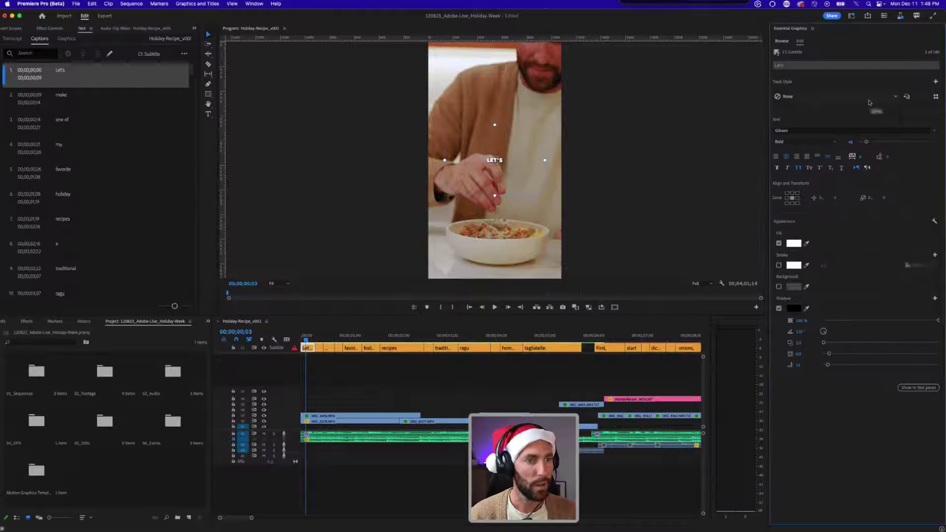
left_click(908, 98)
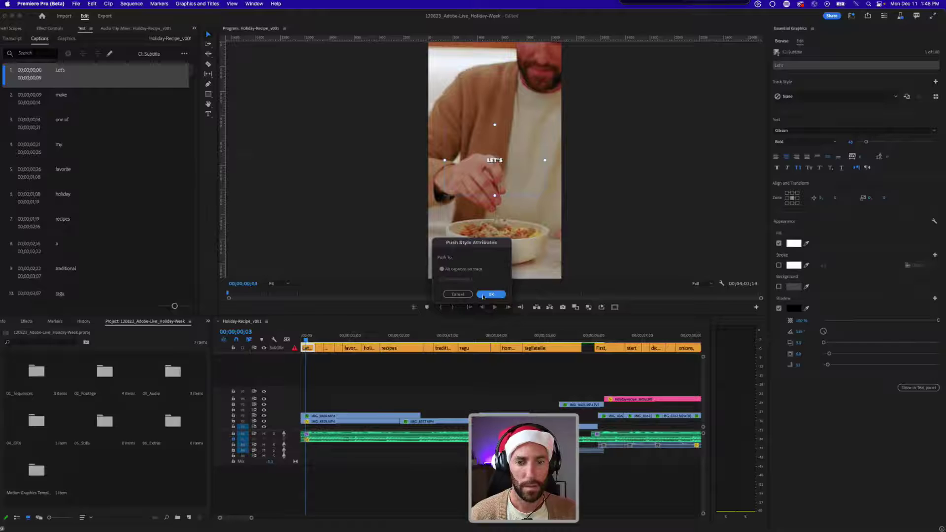
left_click(490, 294)
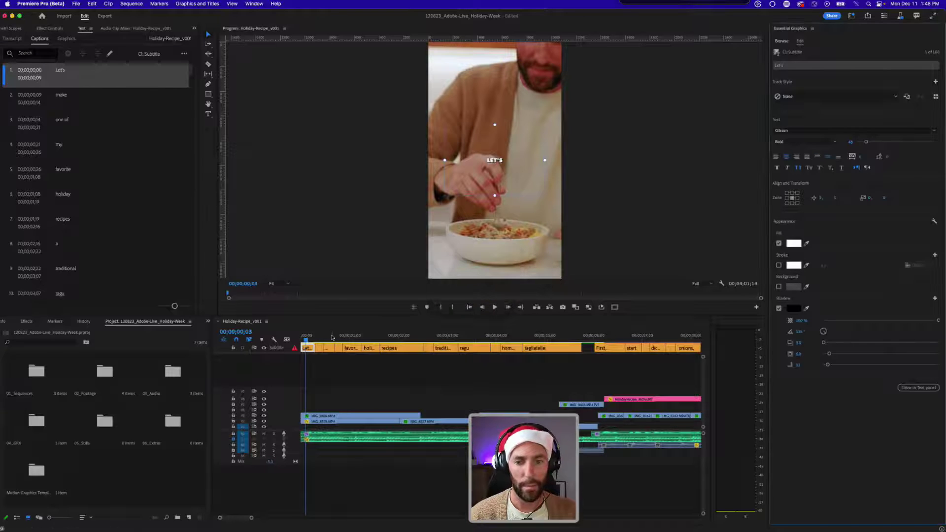
- Locate the flagged "off" caption at 00;01;04;10, check its warning and delete the caption
left_click(303, 340)
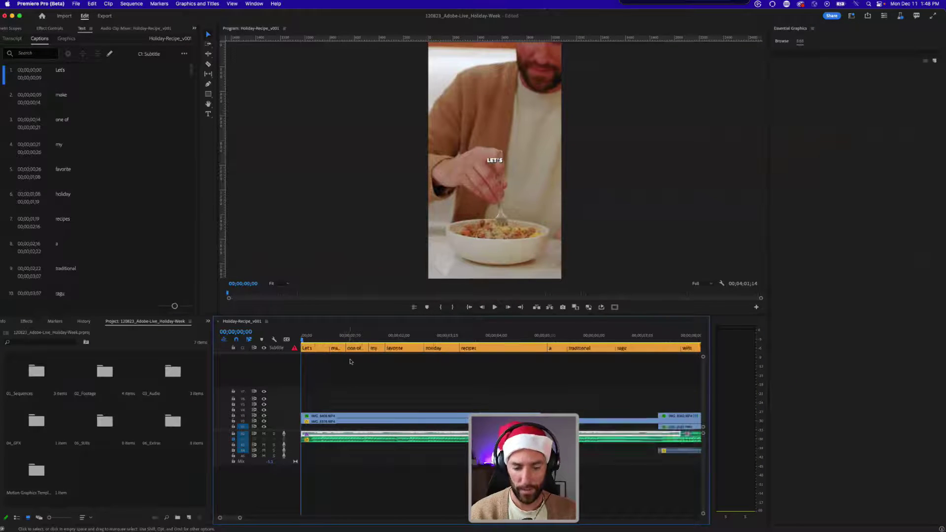
left_click(294, 348)
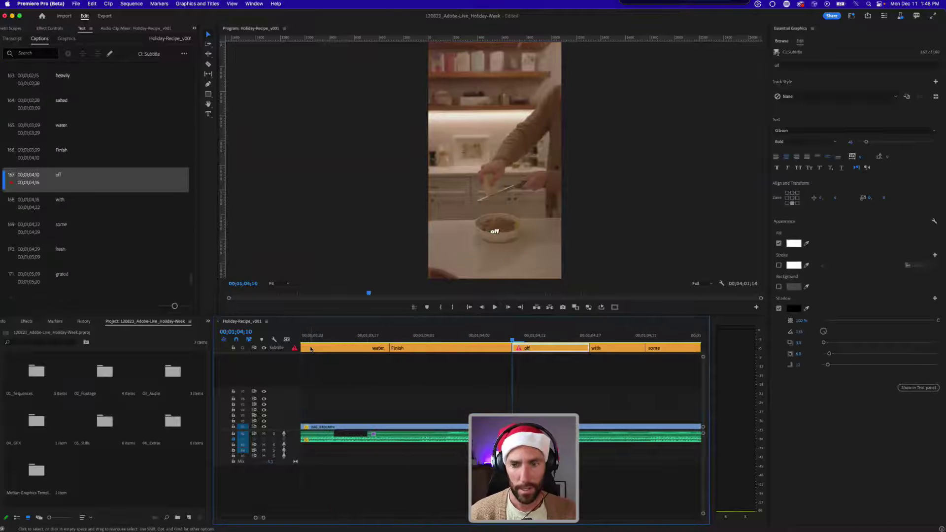
left_click(11, 184)
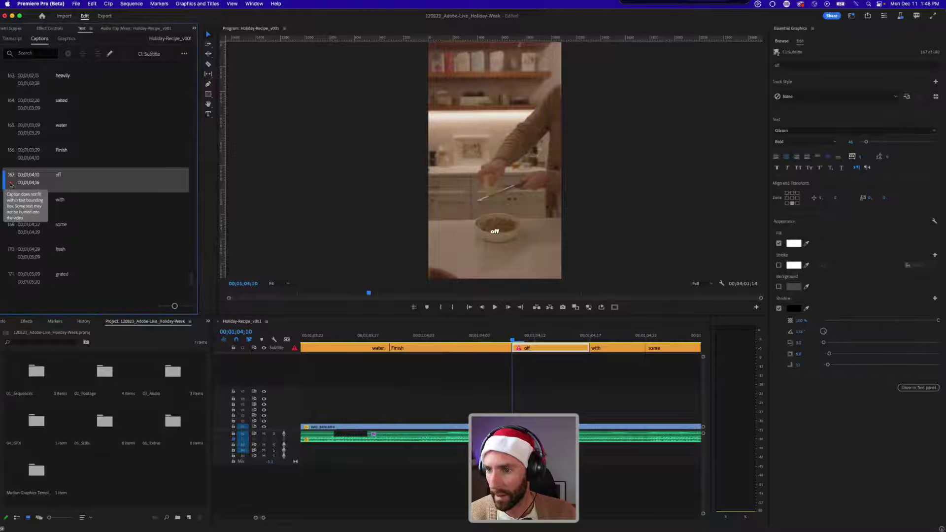
left_click(562, 373)
left_click(541, 350)
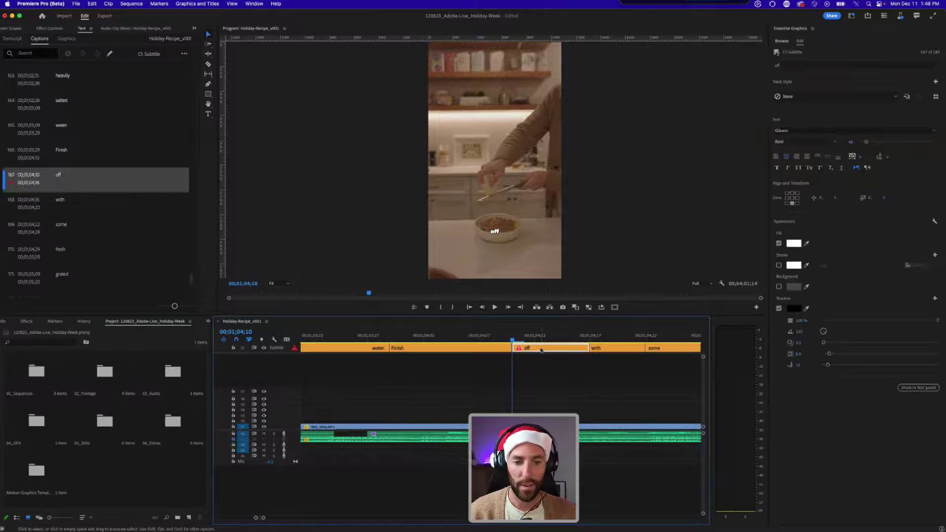
- Return the playhead to 00;00;00;04 near the sequence start and select the "Let's" caption
left_click(482, 340)
key("minus")
key("minus")
key("minus")
key("minus")
key("minus")
key("minus")
key("minus")
left_click_drag(383, 339, 270, 338)
key("equal")
key("equal")
key("equal")
key("equal")
key("equal")
key("minus")
key("minus")
key("minus")
key("minus")
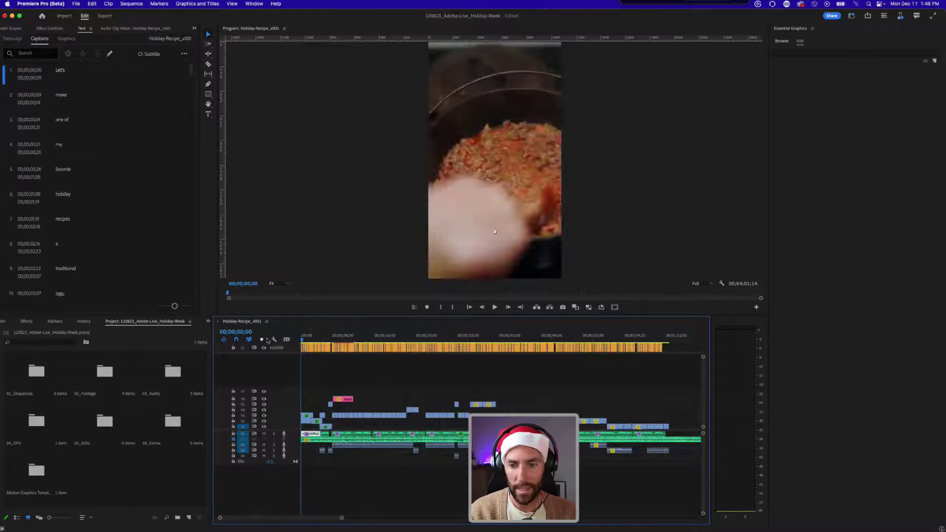
key("equal")
key("equal")
key("equal")
key("equal")
key("equal")
left_click(323, 339)
left_click(326, 348)
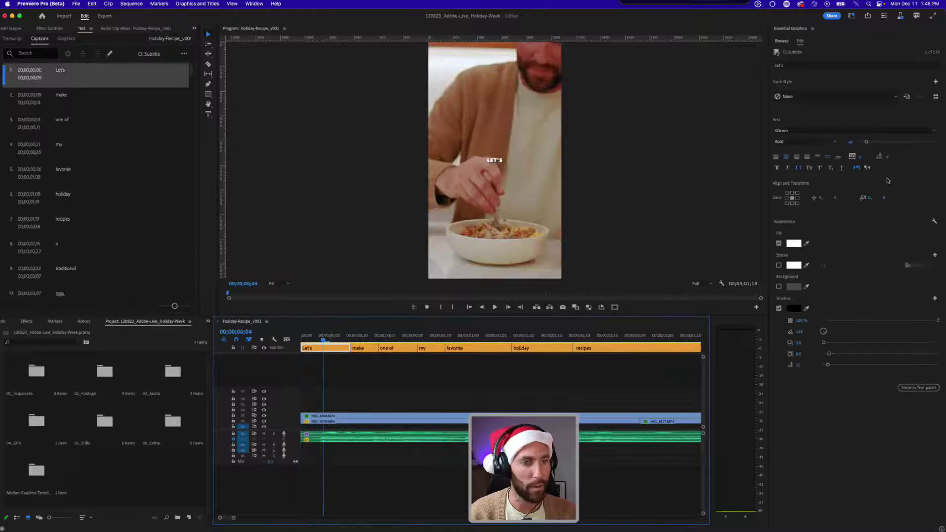
- Save the selected caption's formatting as a new track style named Holiday_Captions
left_click(795, 96)
left_click(796, 113)
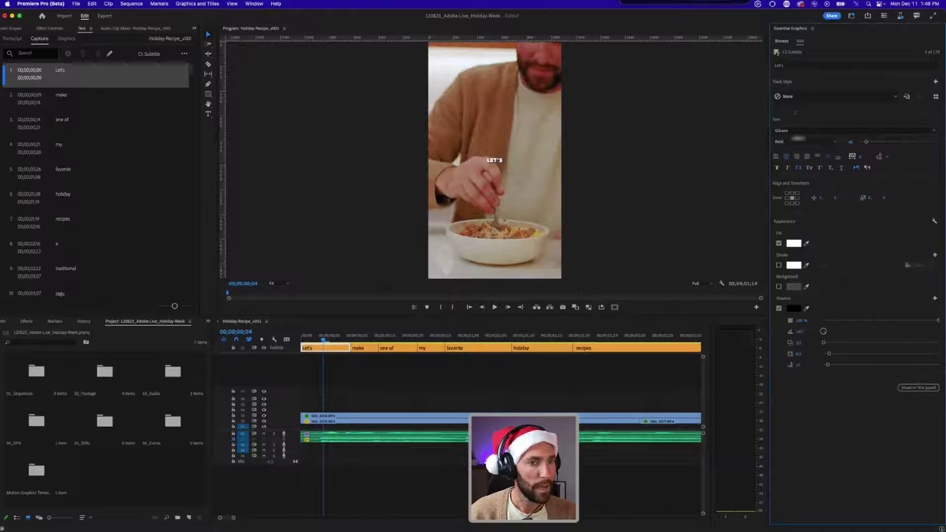
left_click(935, 82)
left_click(919, 90)
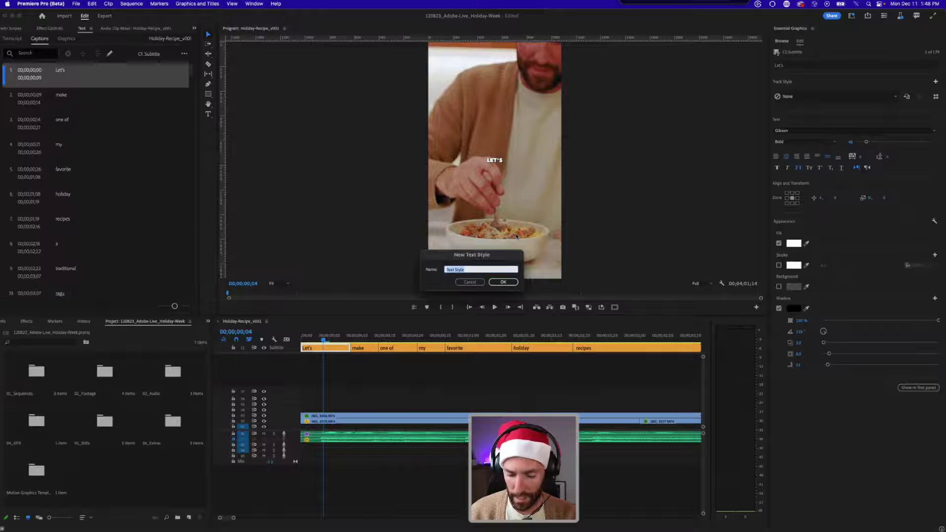
type("Holiday")
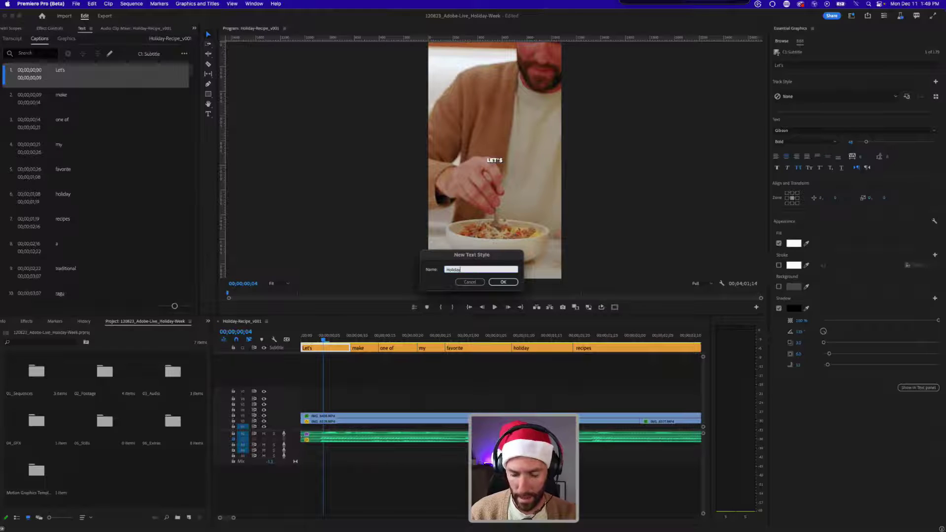
type("_Captions")
key("Return")
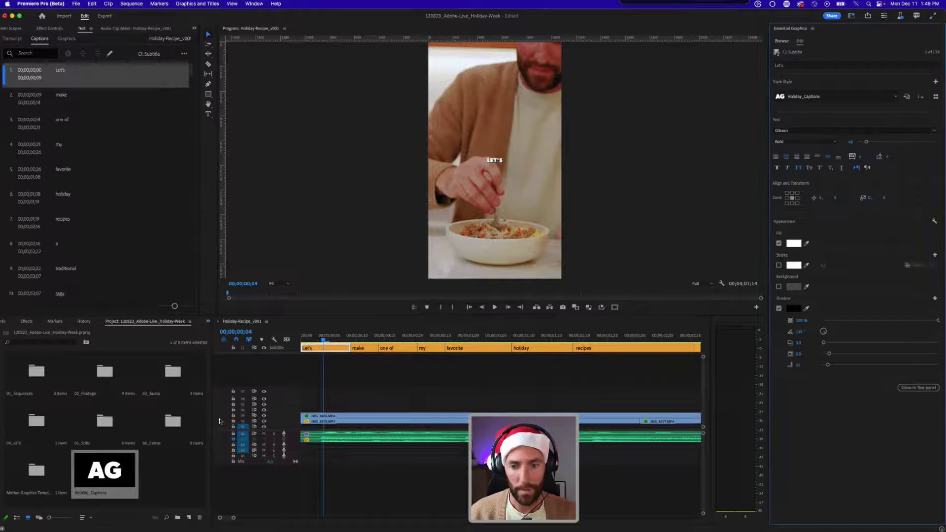
- Play the captioned sequence from the start up to the "tagliatelle" caption and save the project
left_click(353, 376)
left_click_drag(321, 338, 388, 337)
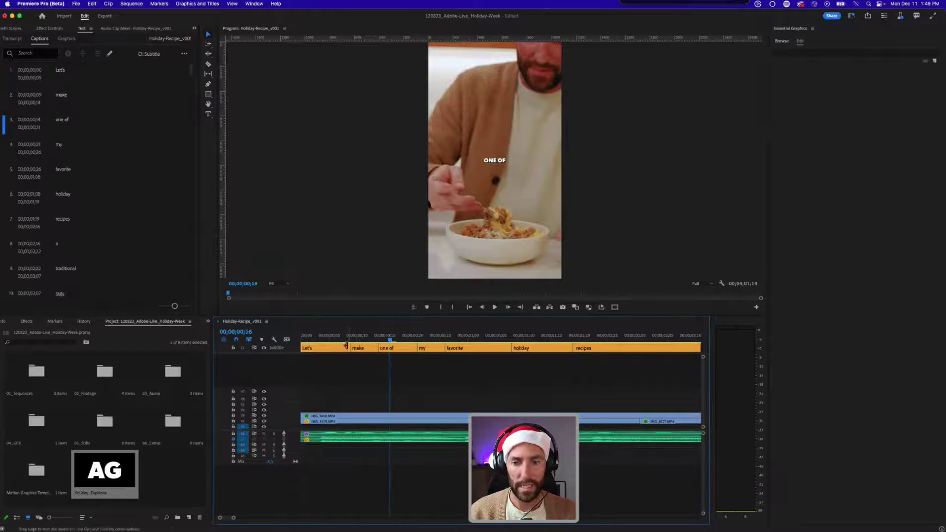
left_click_drag(329, 338, 294, 340)
key("super+s")
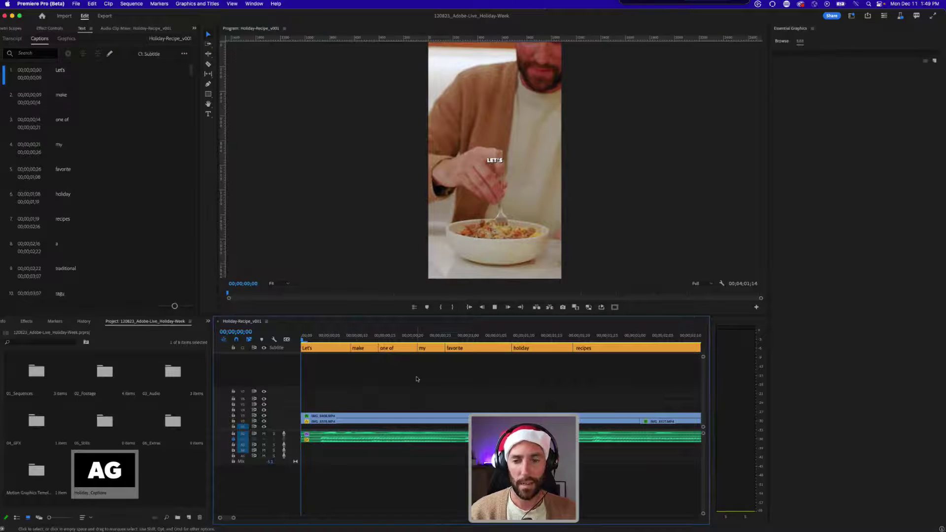
key("space")
key("minus")
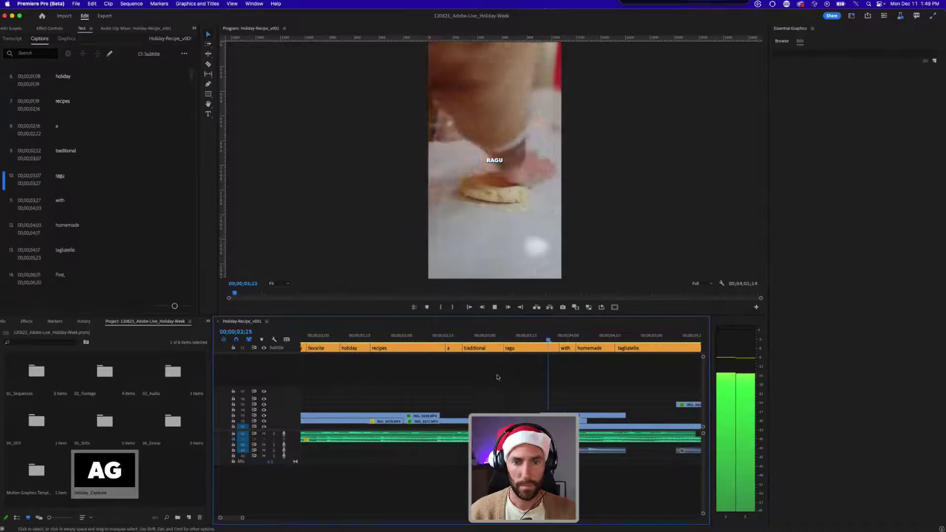
key("minus")
key("super+s")
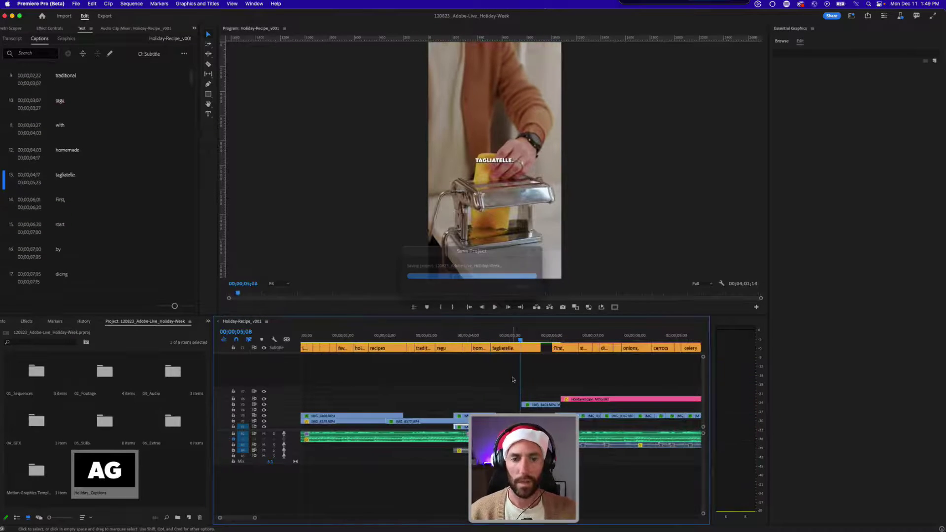
- Show the safe margins over the tagliatelle shot in the Program monitor and save the project
left_click(512, 183)
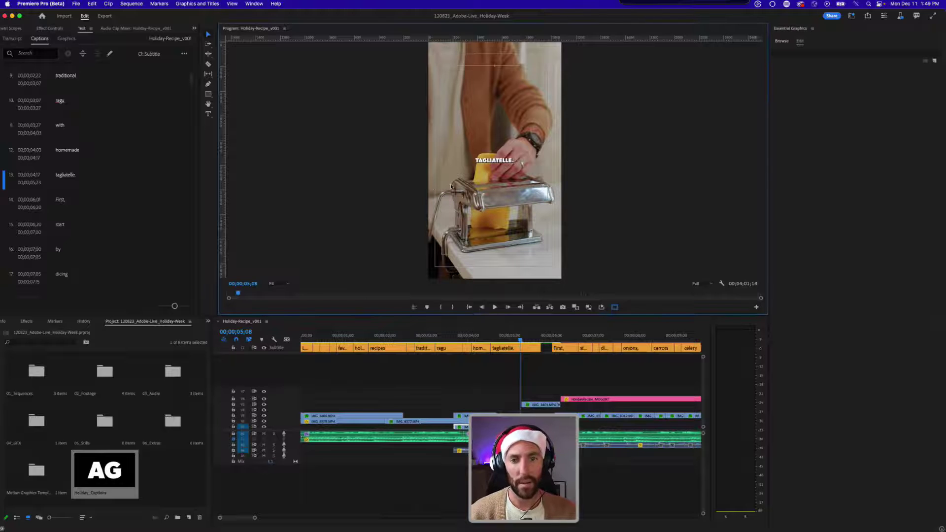
left_click(503, 363)
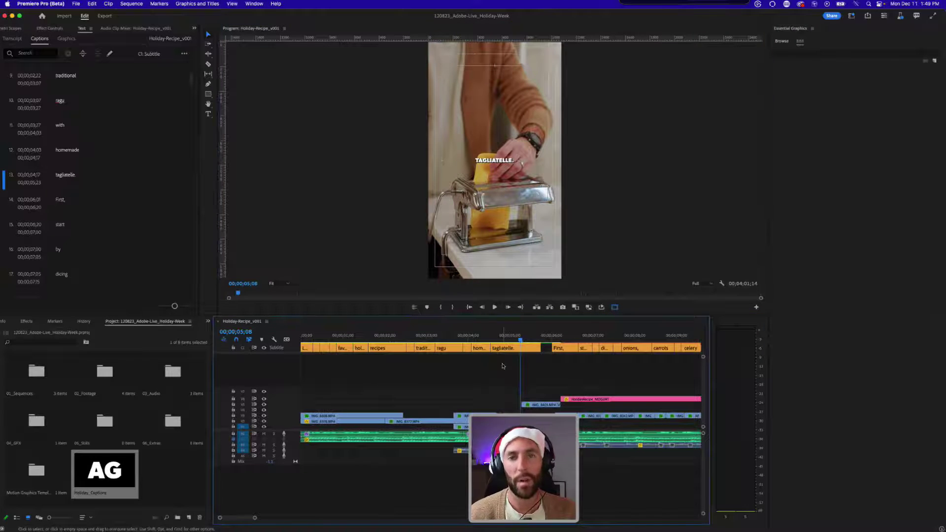
left_click(514, 339)
key("minus")
key("minus")
key("equal")
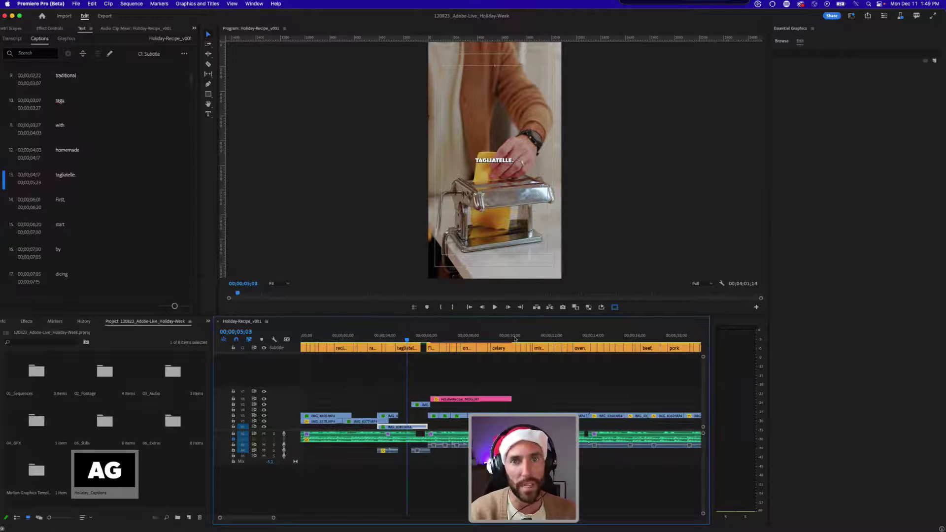
key("minus")
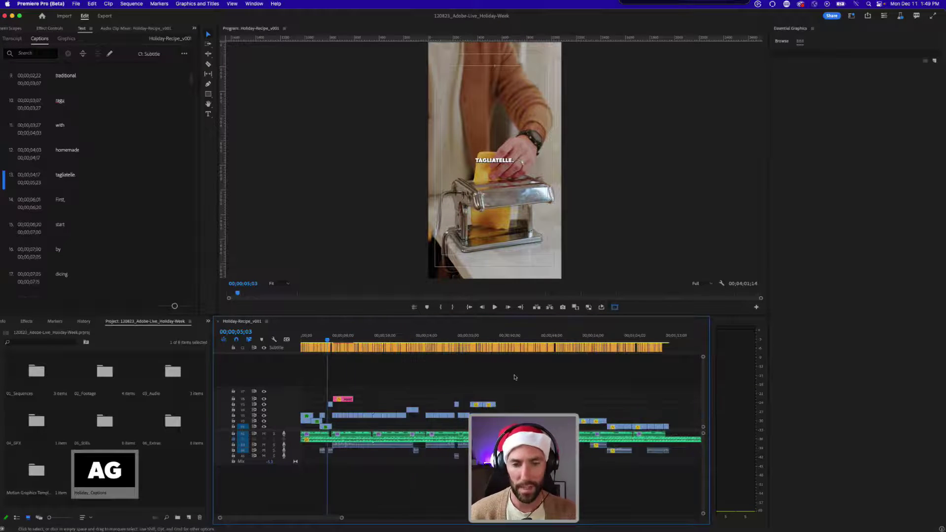
key("equal")
key("super+s")
- Play from the tagliatelle shot into the "FIRST DICE VEGGIES" title to check it against the captions
scroll(519, 373, "right", 1)
key("space")
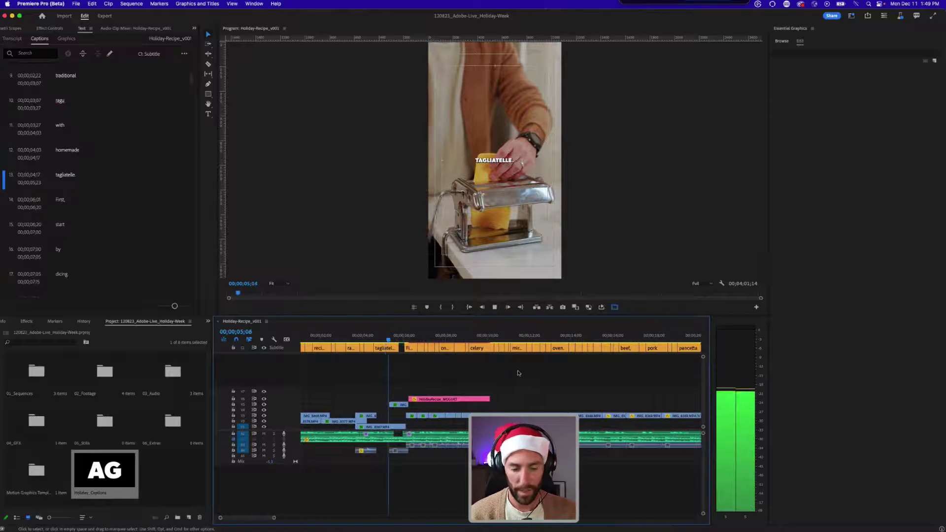
key("equal")
key("equal")
scroll(549, 360, "right", 1)
key("minus")
key("minus")
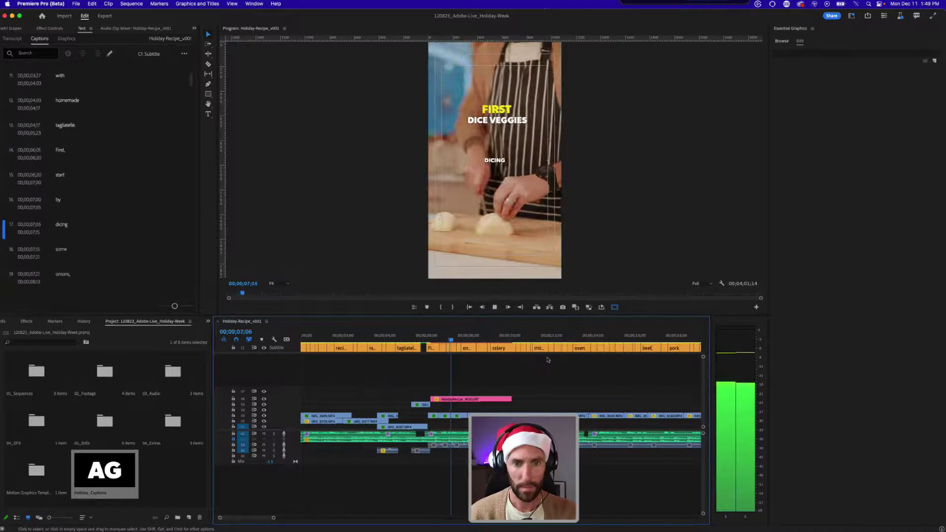
key("space")
- Move the "DICE VEGGIES" title graphic up to a higher empty video track and check it at 00;00;07;15
left_click(435, 339)
key("equal")
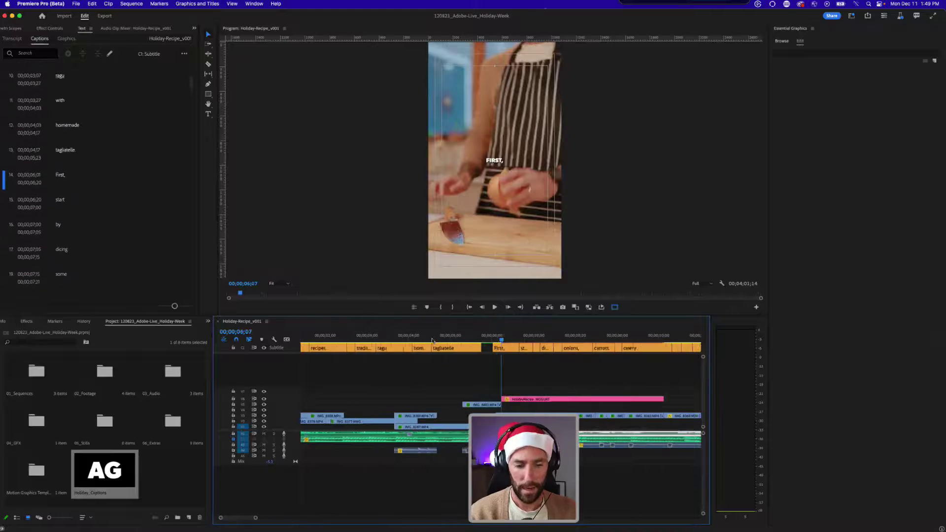
key("minus")
key("minus")
left_click_drag(463, 398, 464, 383)
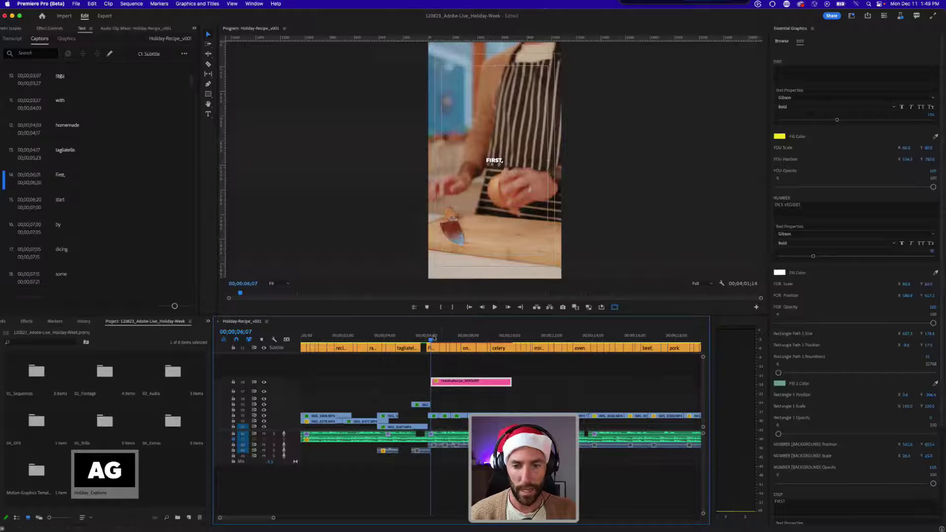
left_click(450, 364)
left_click(456, 339)
left_click(475, 380)
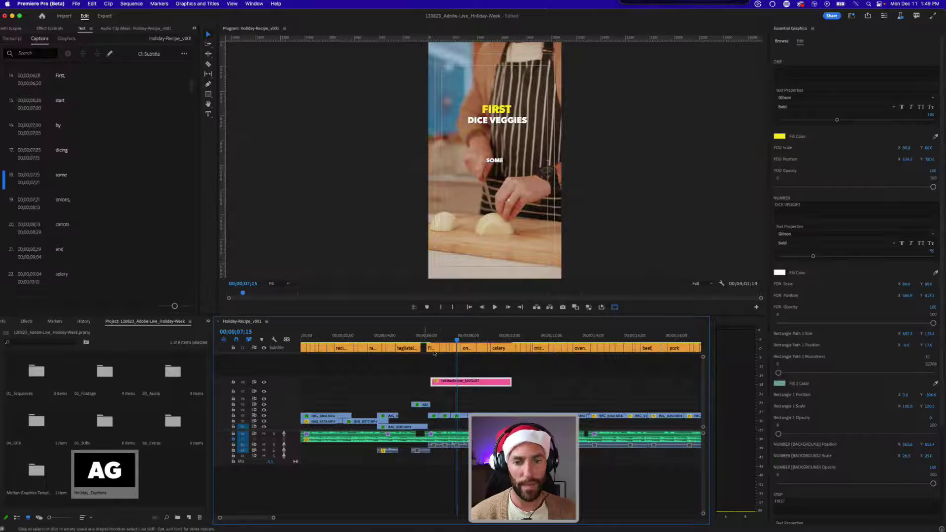
- Return the playhead to the sequence start and save the project
key("backslash")
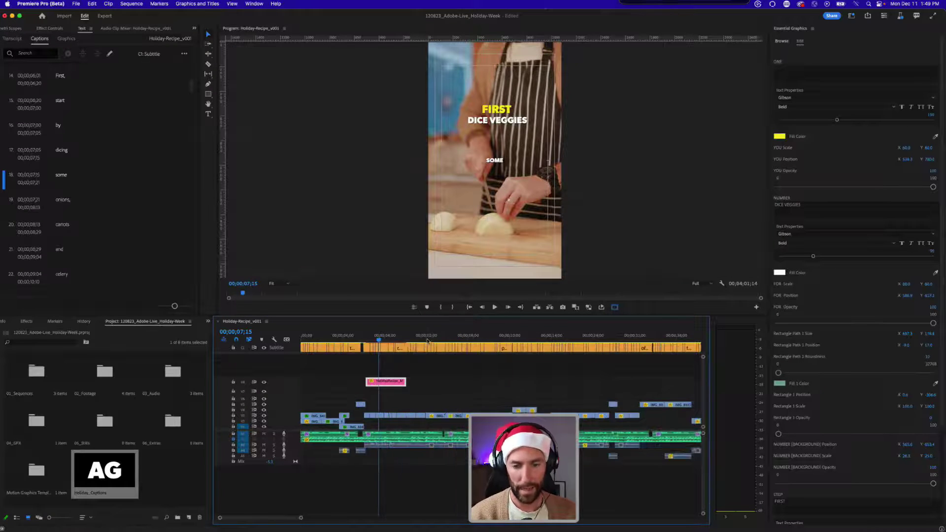
key("Home")
key("minus")
key("super+s")
key("minus")
key("equal")
key("equal")
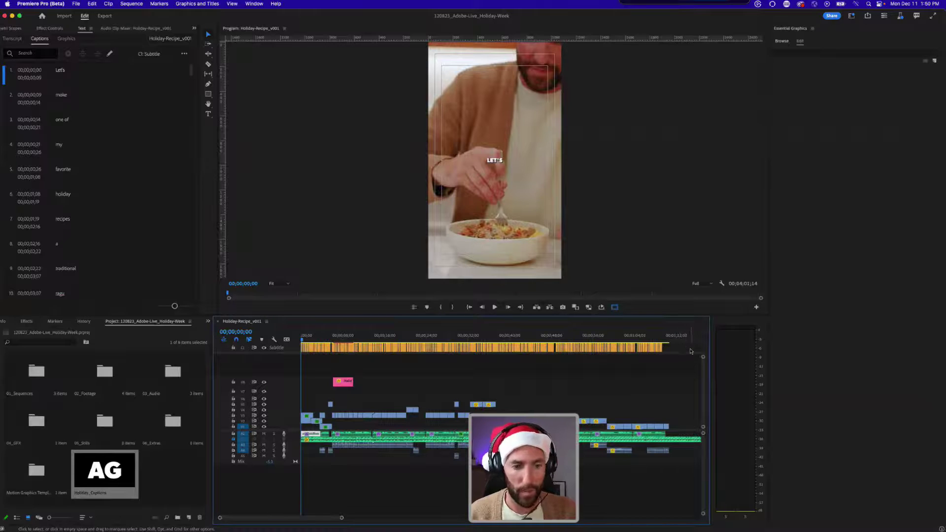
- Select every caption on the subtitle track and upgrade them to graphics
left_click_drag(690, 349, 295, 358)
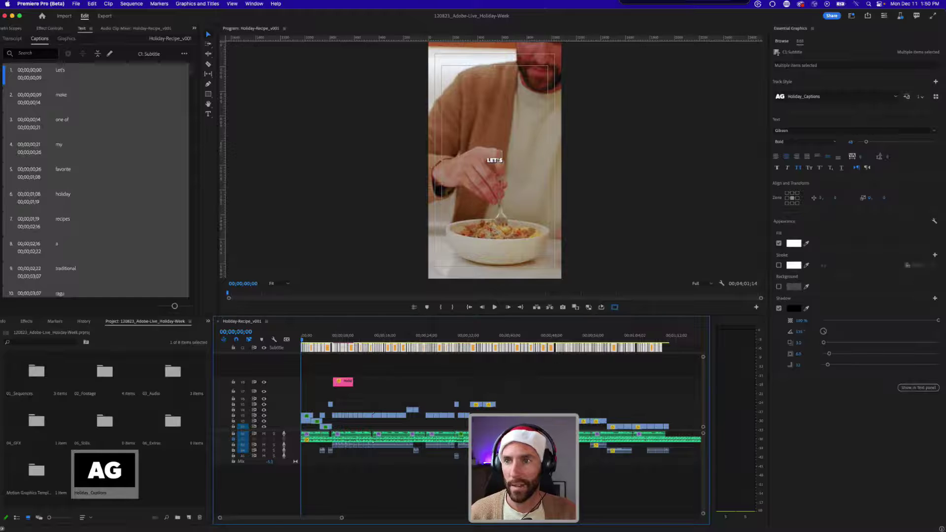
left_click(130, 4)
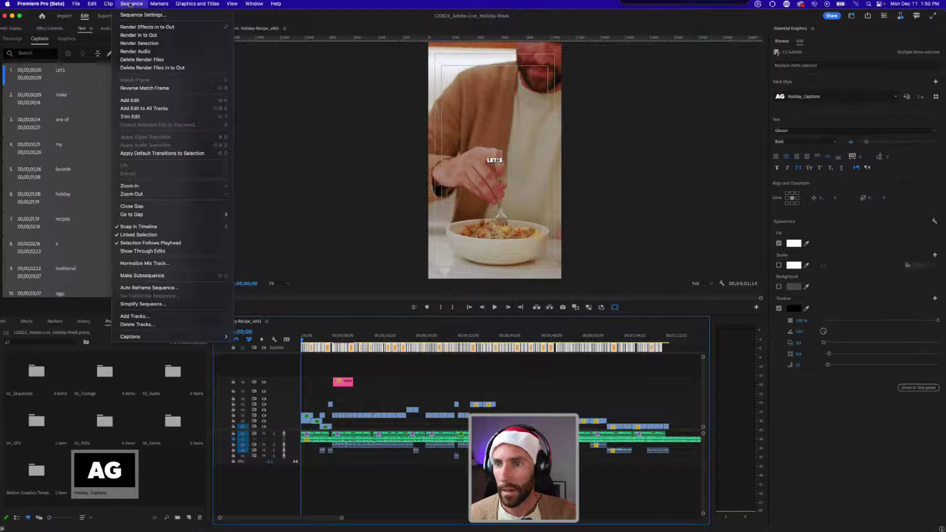
mouse_move(192, 4)
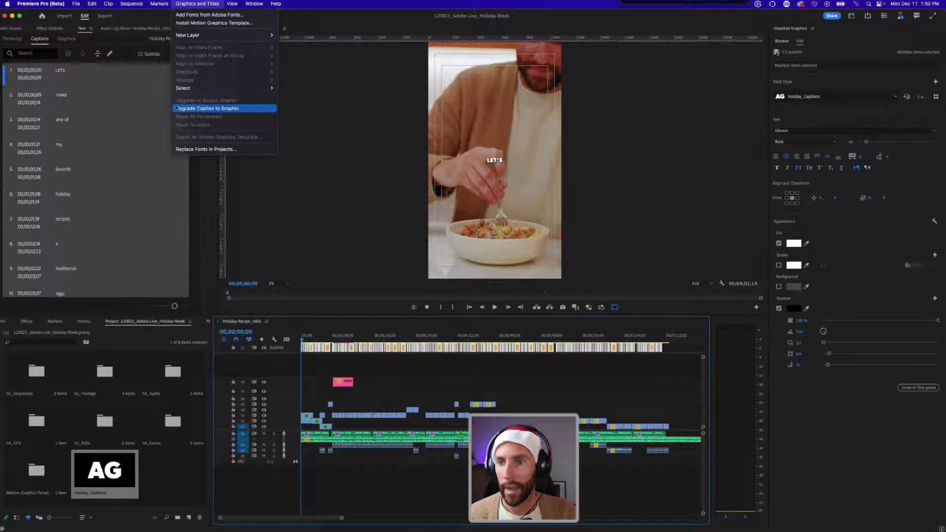
left_click(202, 109)
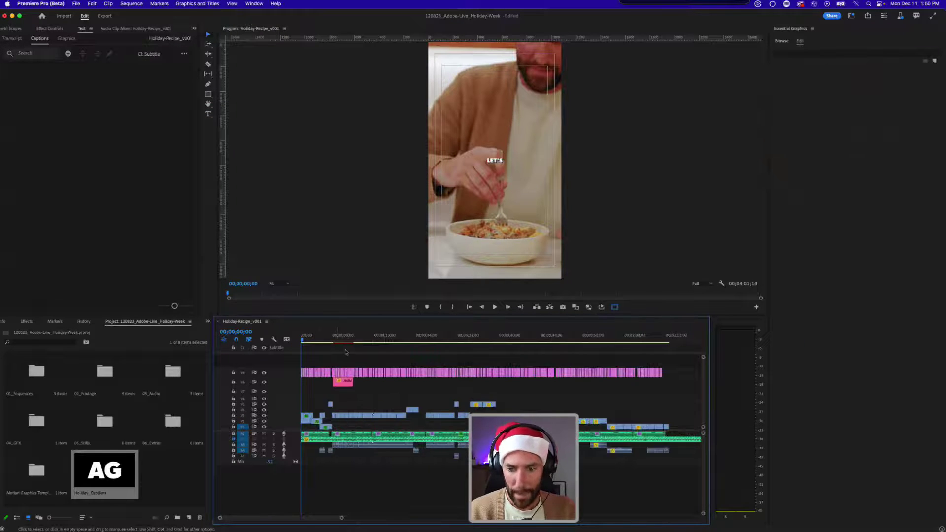
- Expand the video track holding the caption graphics and place the playhead at 00;00;00;05 over the first one
key("=")
key("=")
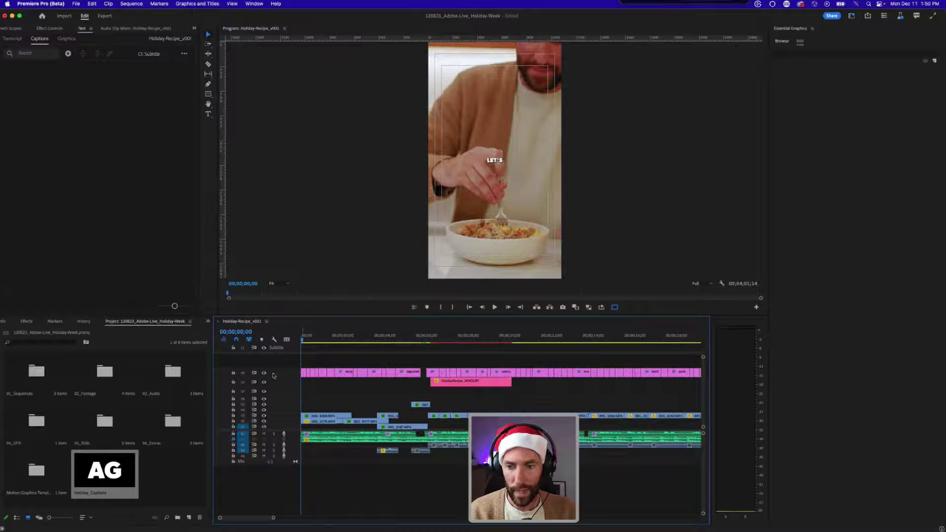
left_click_drag(285, 354, 356, 339)
key("=")
key("=")
key("=")
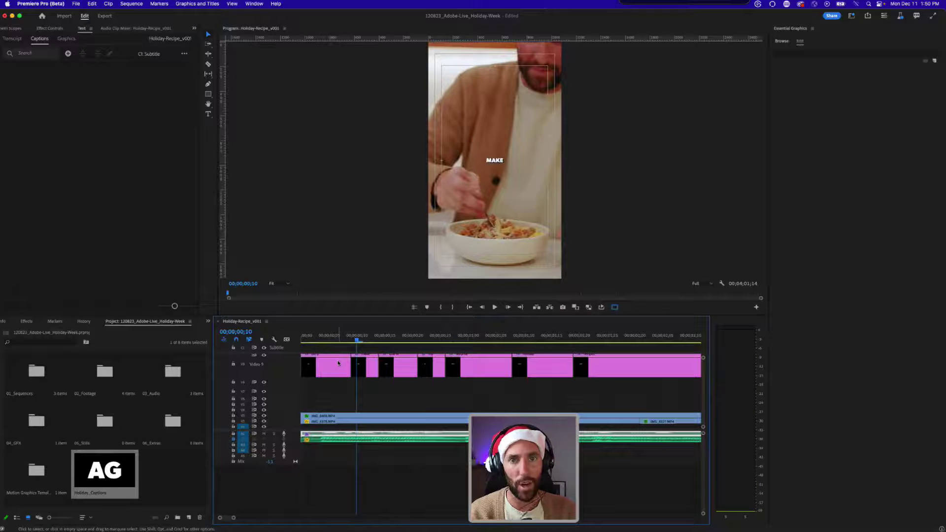
left_click(331, 336)
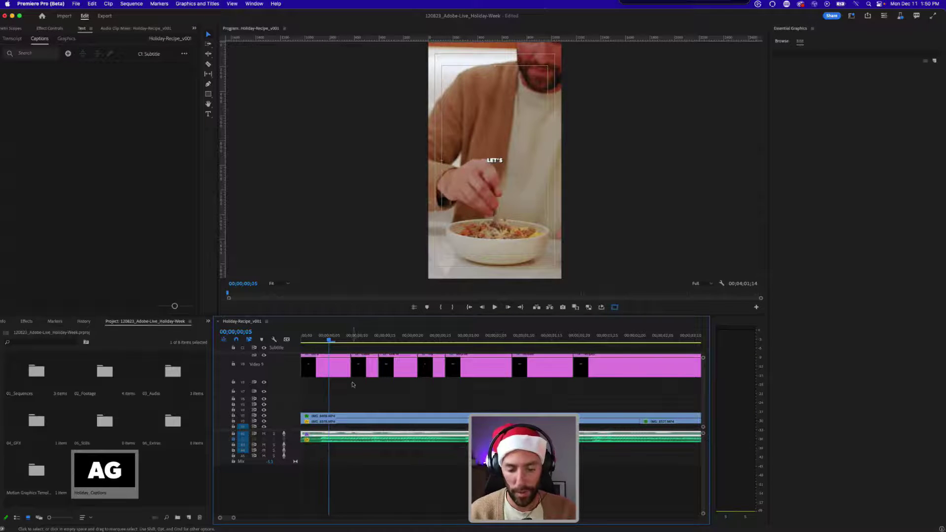
- Select the "Let's" caption graphic in the timeline and save the project
key("-")
key("-")
key("-")
key("=")
key("=")
key("=")
left_click(325, 376)
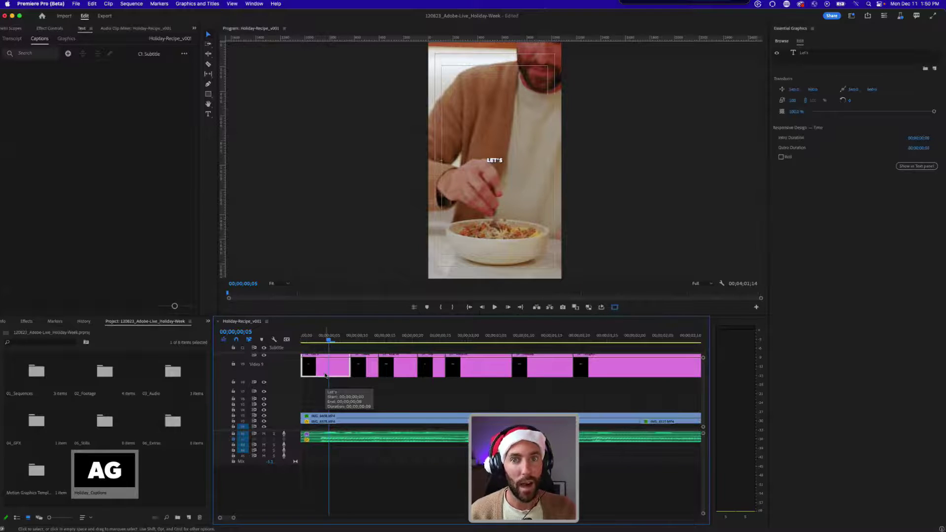
key("super+s")
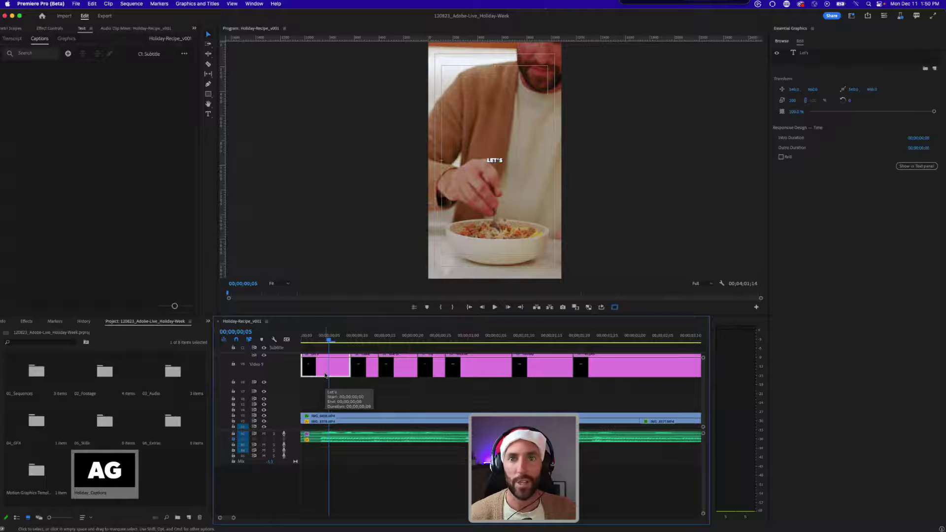
- Search the effects for "zoom" and apply the Transition 01 IN text preset to the "Let's" graphic
left_click(26, 323)
left_click(74, 331)
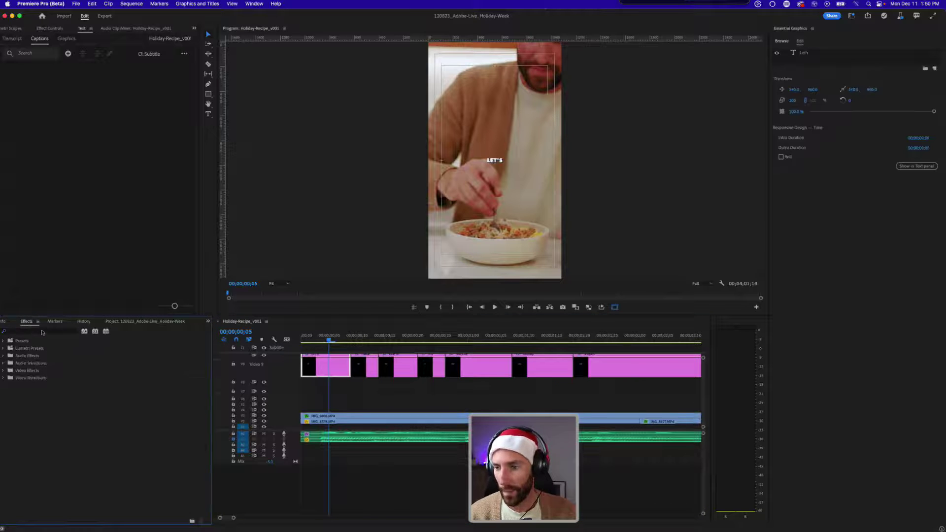
left_click(43, 331)
type("zoom")
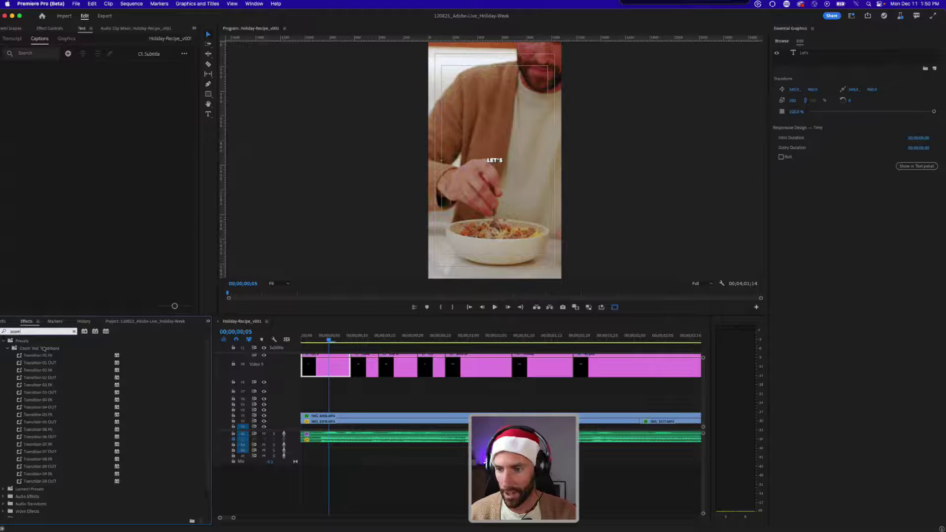
left_click_drag(37, 356, 325, 364)
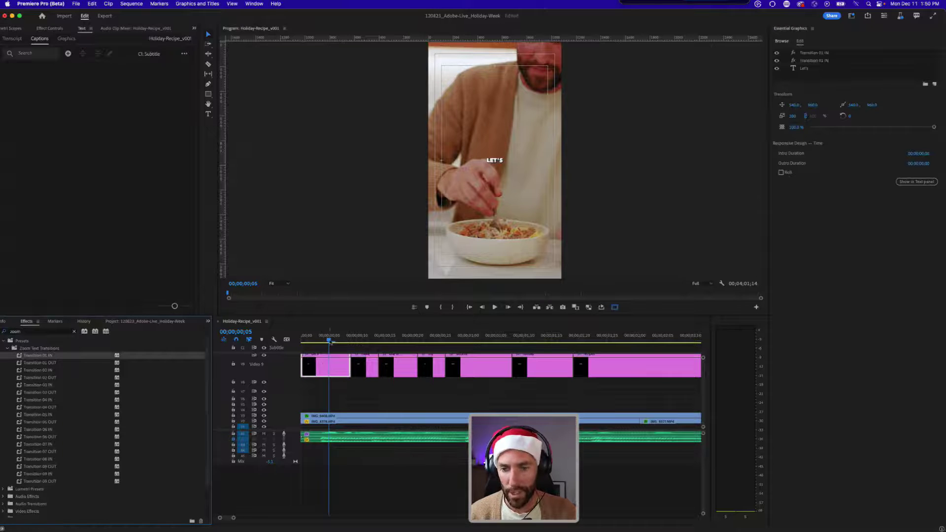
- Play the opening caption graphics several times from the sequence start to check the zoom text transition
key("space")
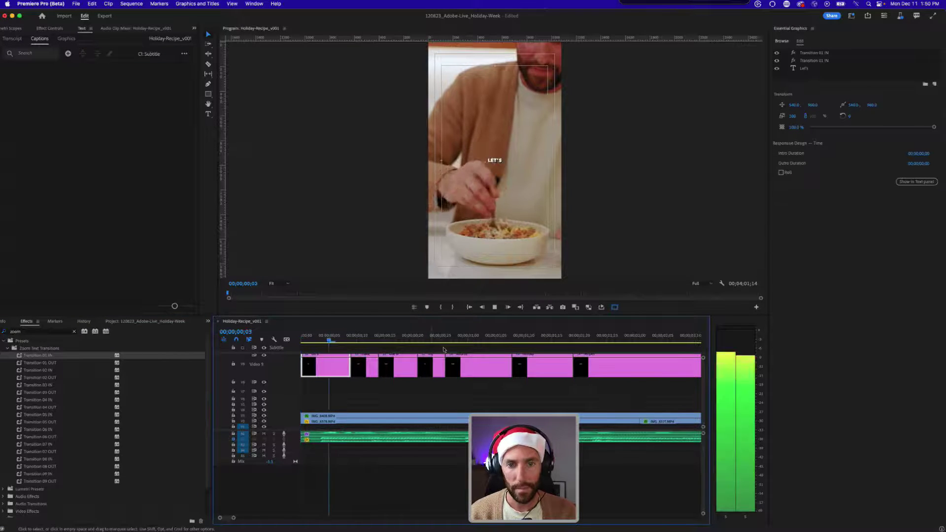
key("space")
key("minus")
left_click_drag(355, 340, 269, 340)
key("space")
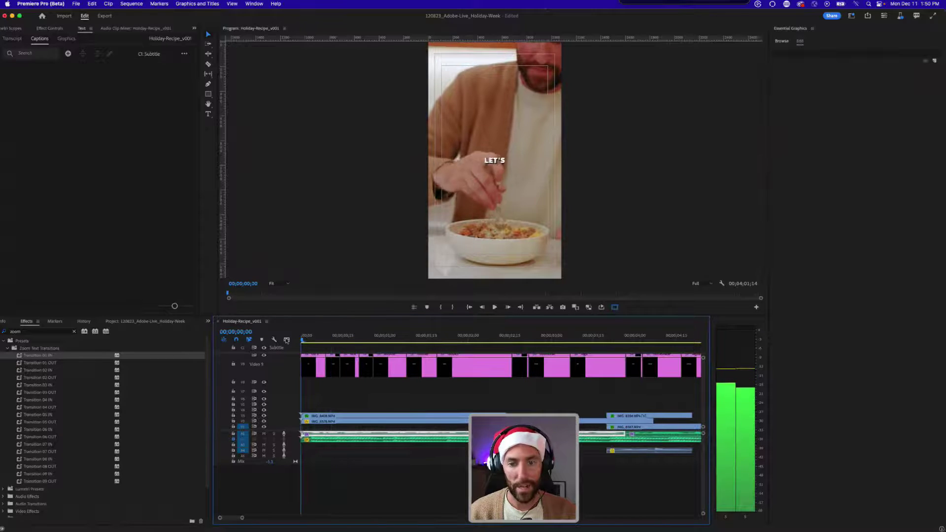
key("space")
key("Home")
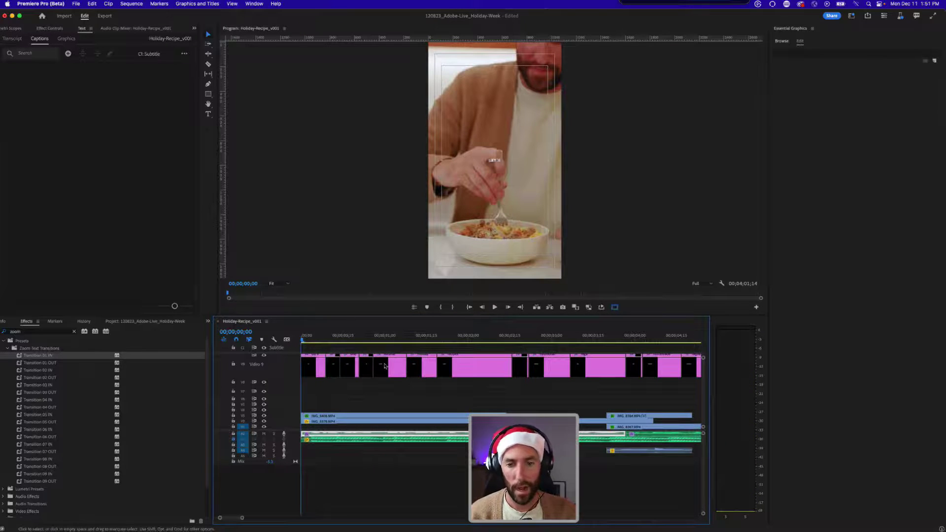
key("space")
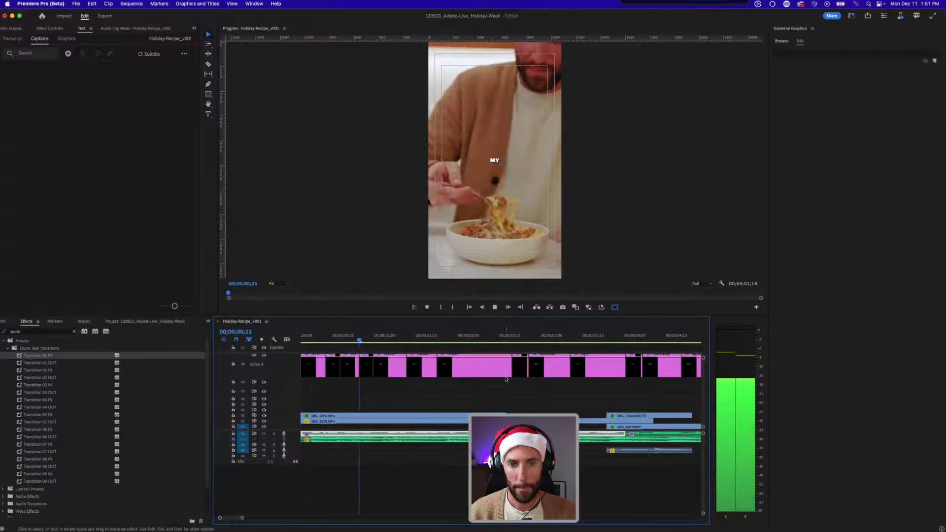
key("space")
left_click(389, 367)
left_click_drag(38, 356, 327, 336)
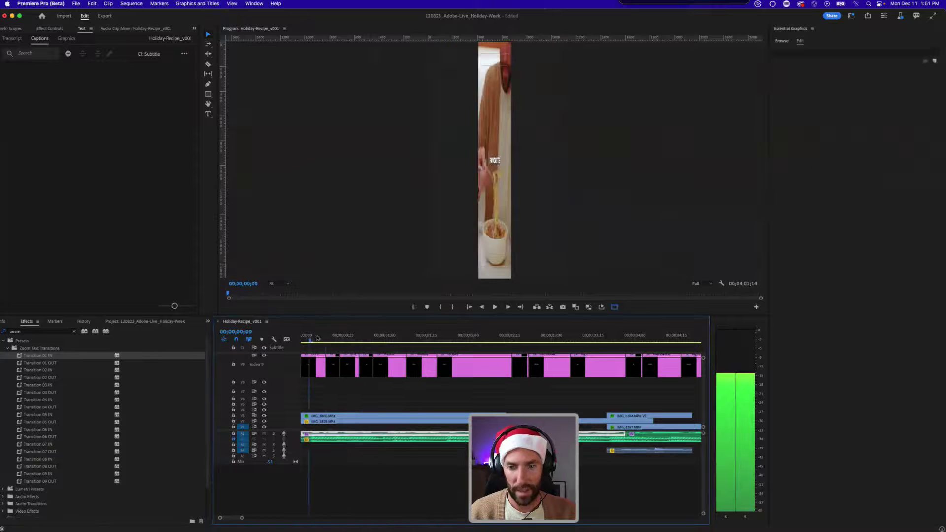
key("space")
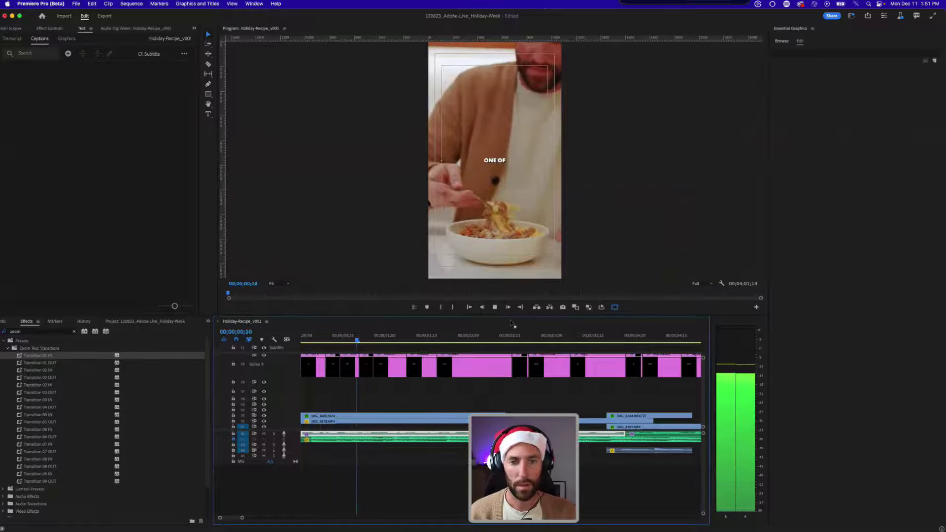
key("space")
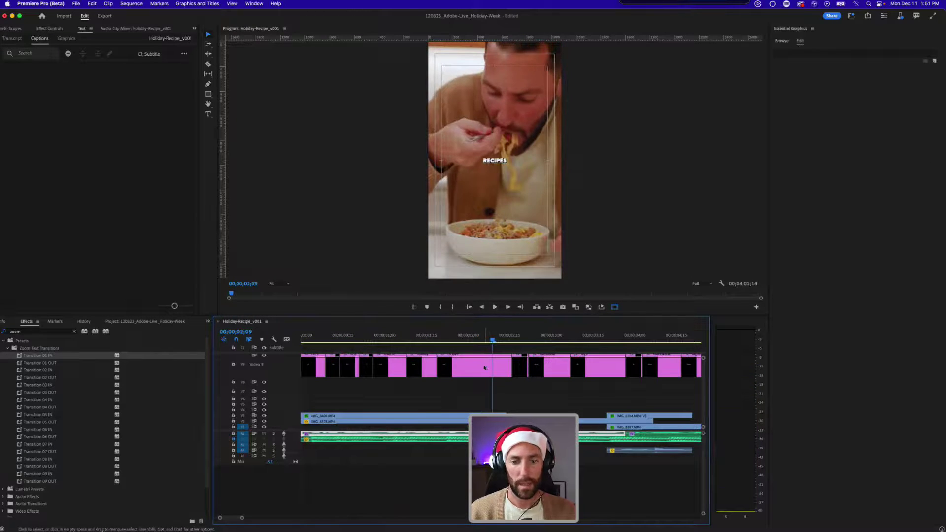
- Clear the zoom search from the effects list and place the playhead at 00;00;04;07 over the "Homemade" caption graphic
left_click(484, 367)
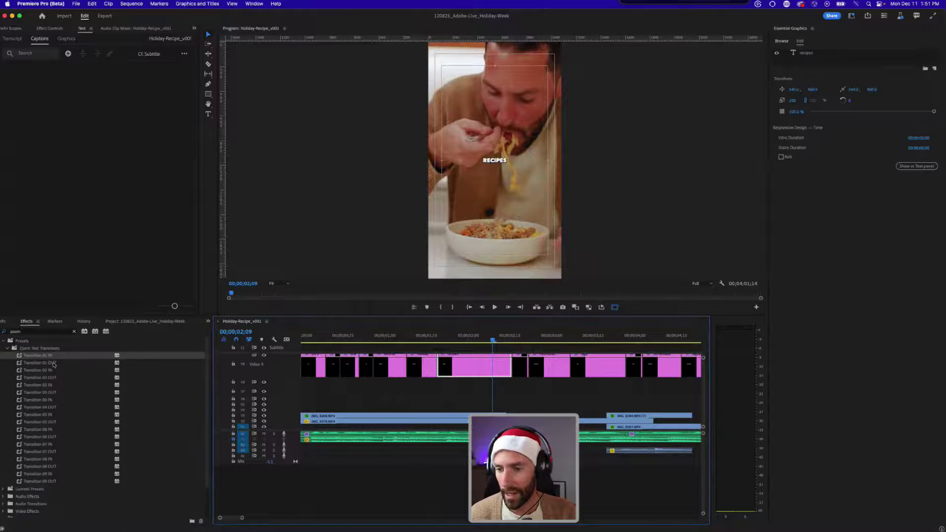
left_click(74, 331)
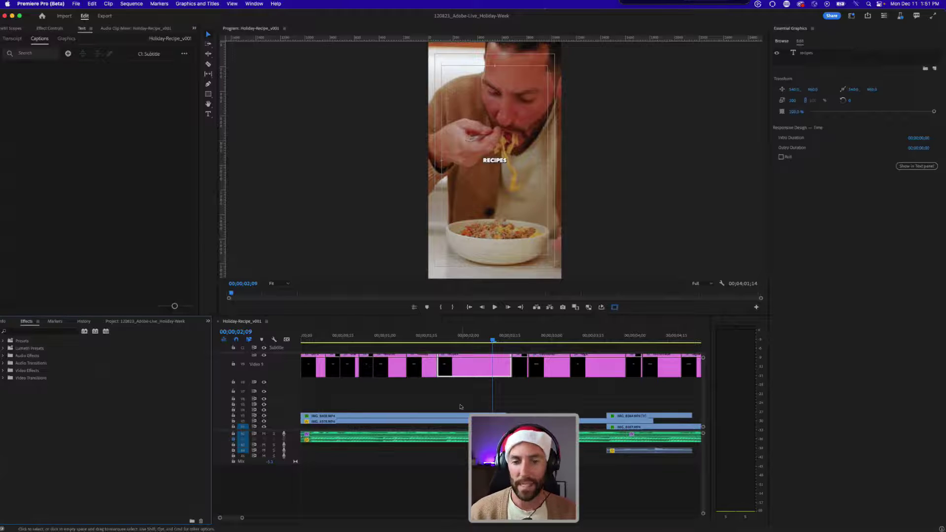
left_click(461, 388)
key("minus")
key("minus")
left_click_drag(350, 340, 391, 335)
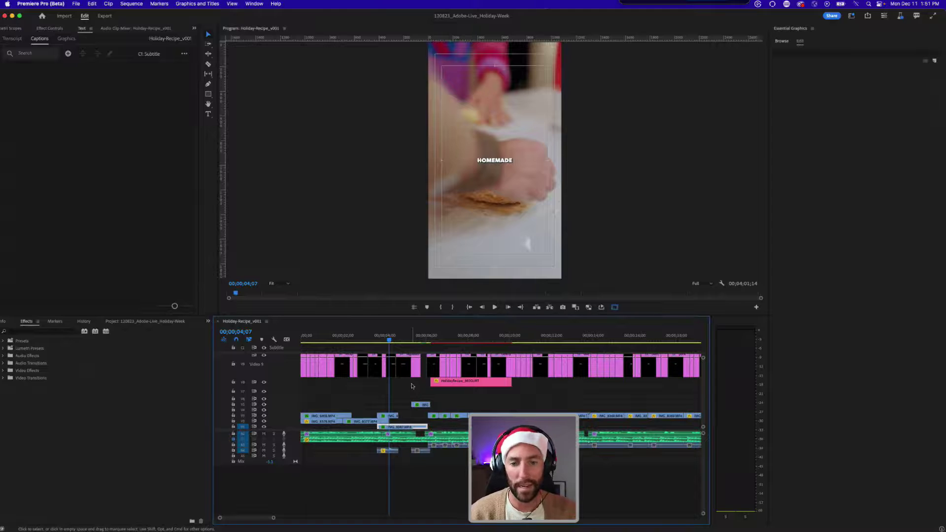
- Move the holiday recipe title graphic from the track under the captions down to a lower video track, keeping its start time
left_click(411, 384)
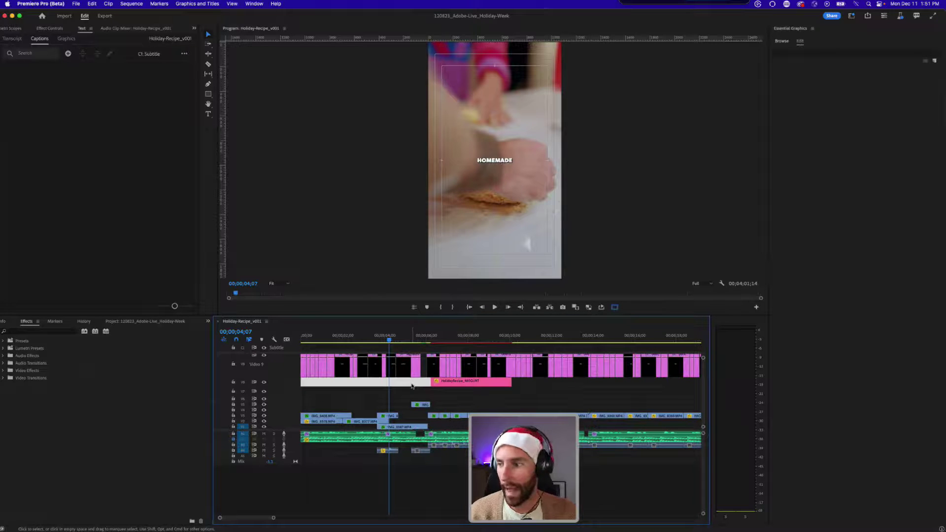
key("Delete")
key("backslash")
key("backslash")
left_click_drag(387, 382, 412, 395)
left_click(412, 396)
key("backslash")
key("backslash")
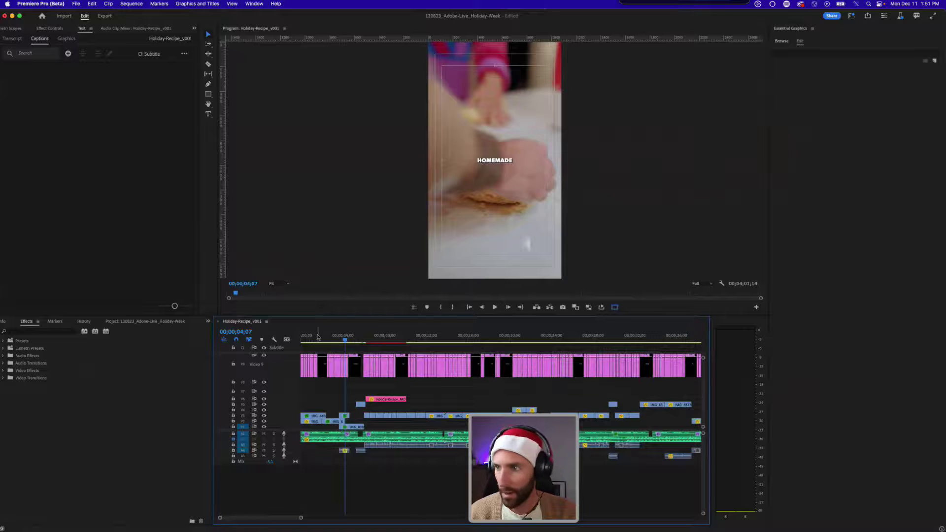
- Play the opening captions from the sequence start to review them over the footage
key("Home")
key("equal")
key("equal")
key("equal")
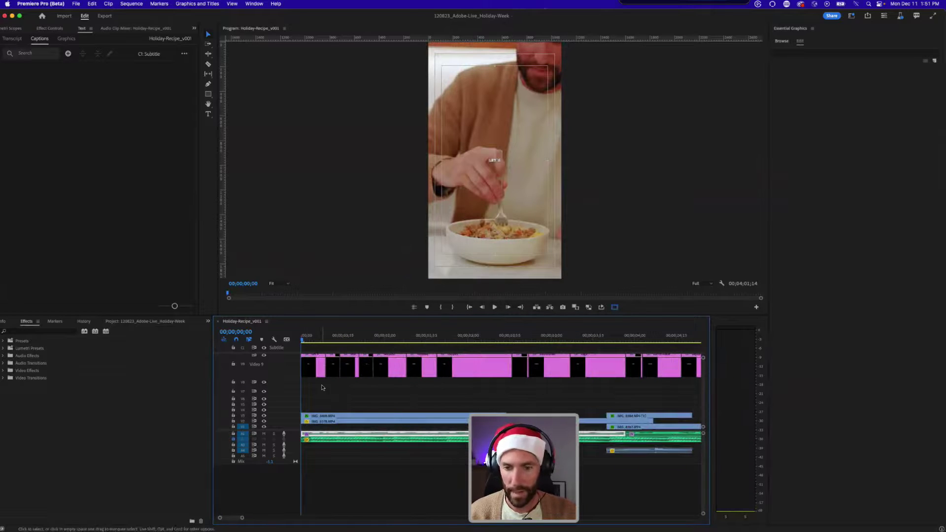
key("space")
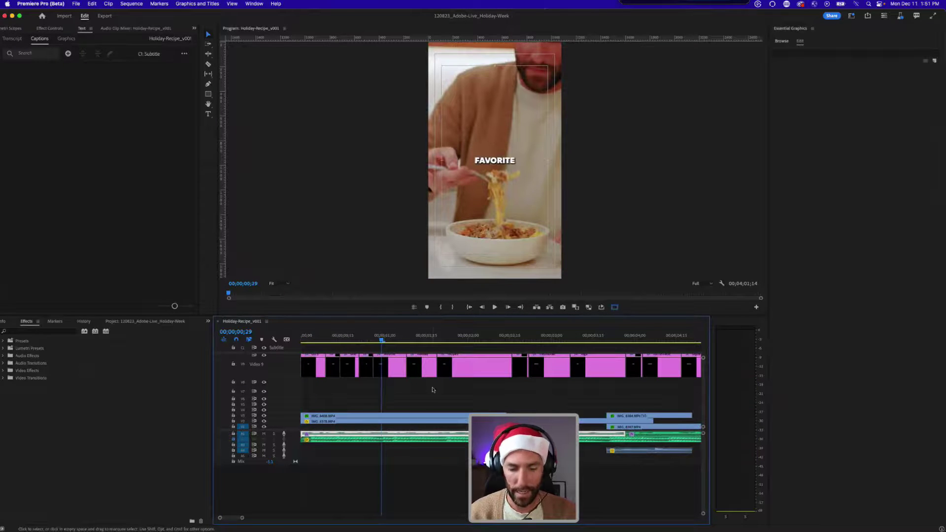
key("minus")
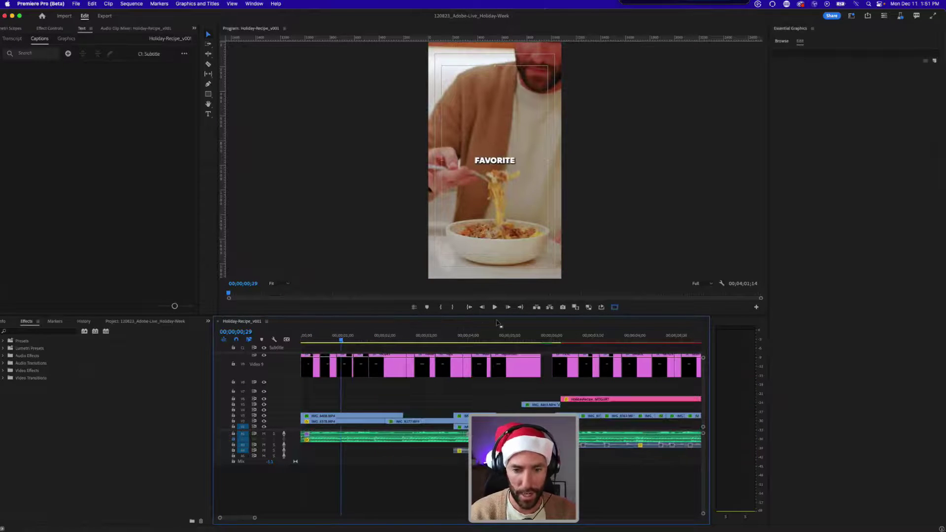
left_click(421, 422)
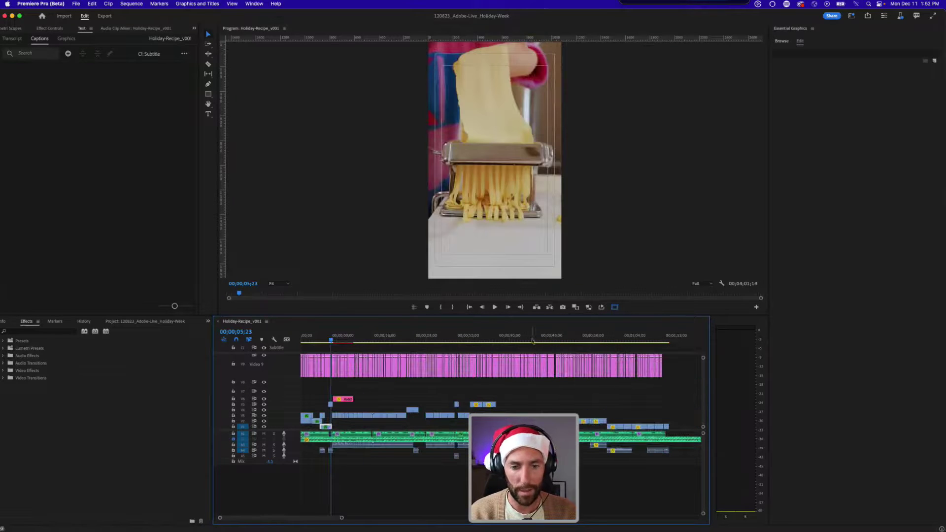
- Hide the caption graphics track at 00;00;47;15, expand the tracks and select the IMG_8399.MP4 pasta machine clip
left_click(545, 338)
key("=")
key("=")
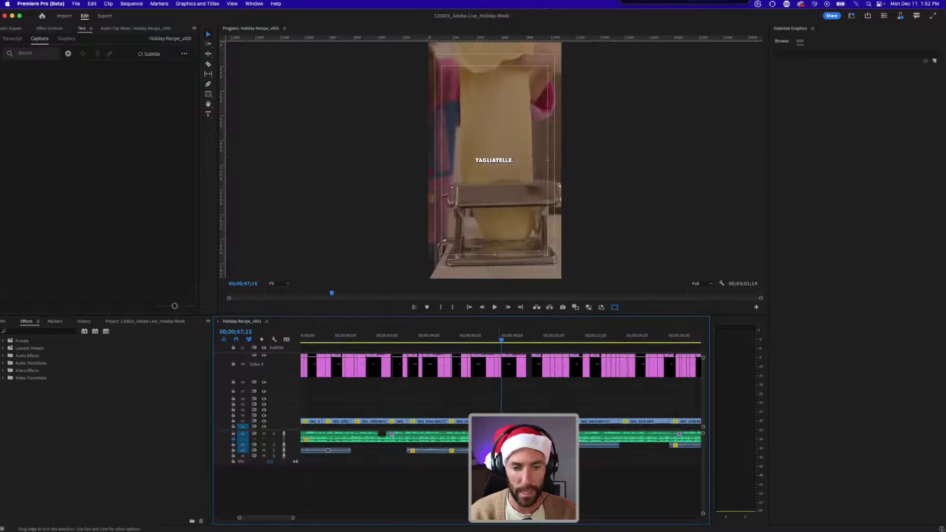
left_click(264, 355)
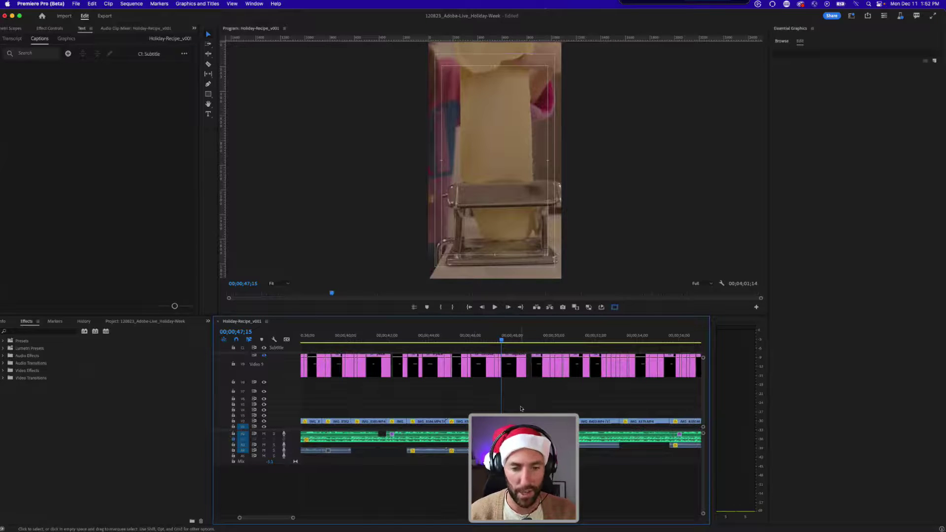
key("=")
key("shift+=")
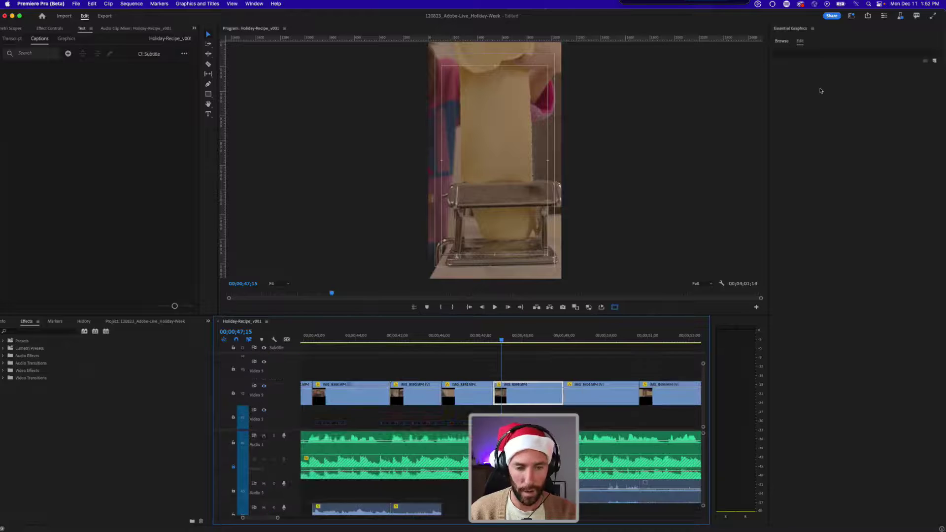
- Switch to the Color workspace, bring up the Lumetri Scopes and save the project
left_click(851, 15)
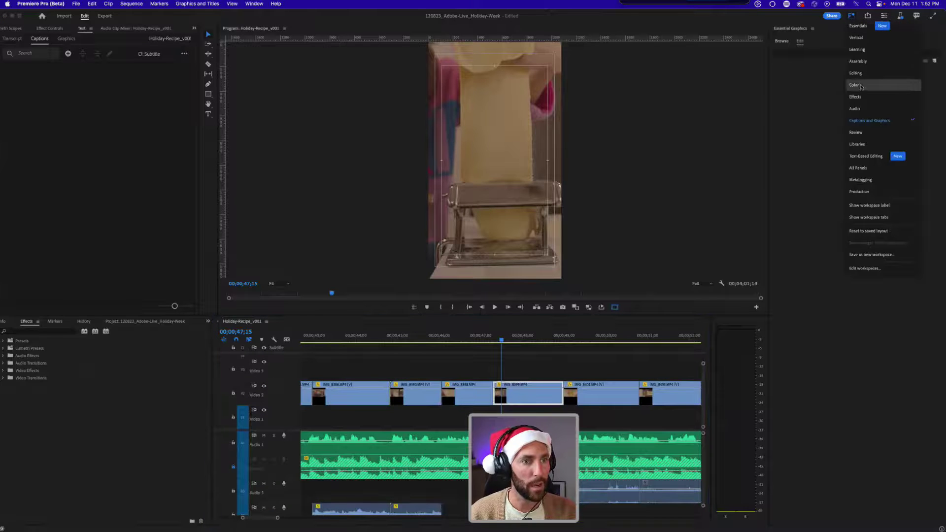
left_click(861, 87)
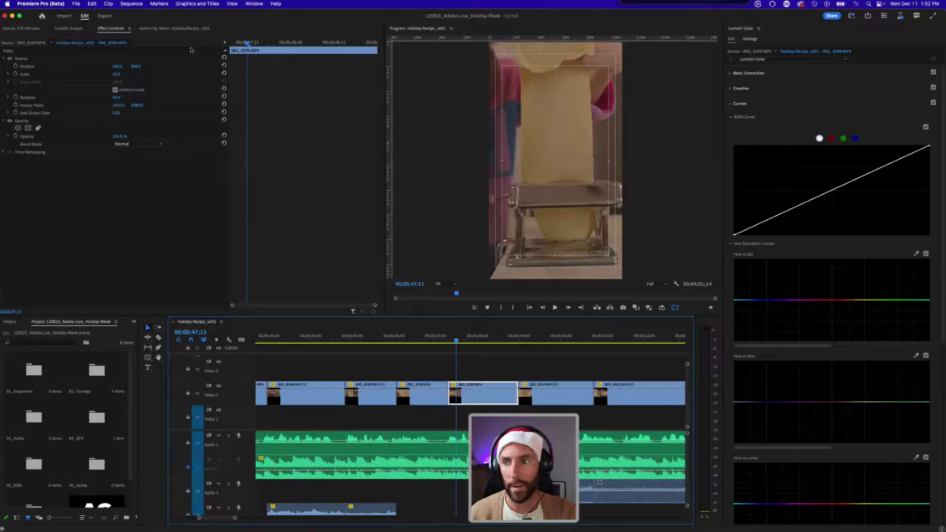
left_click(67, 29)
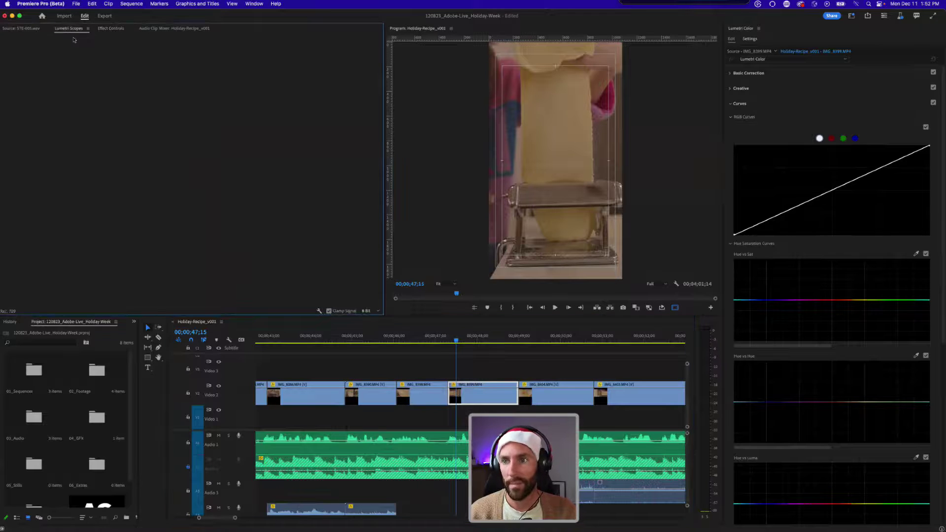
left_click(495, 361)
key("super+s")
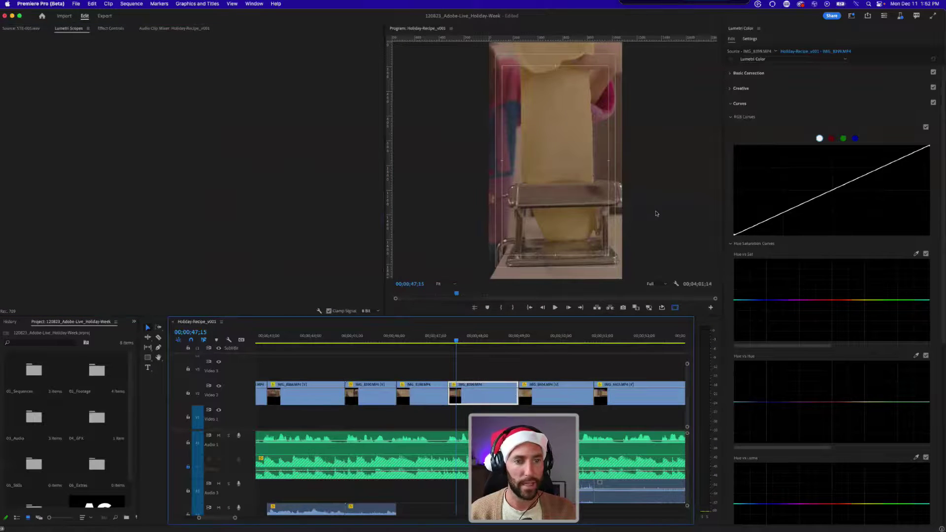
- Apply the creative look JB_LUT_1 to the pasta machine clip and compare it with the Lumetri effect off and on
left_click(740, 89)
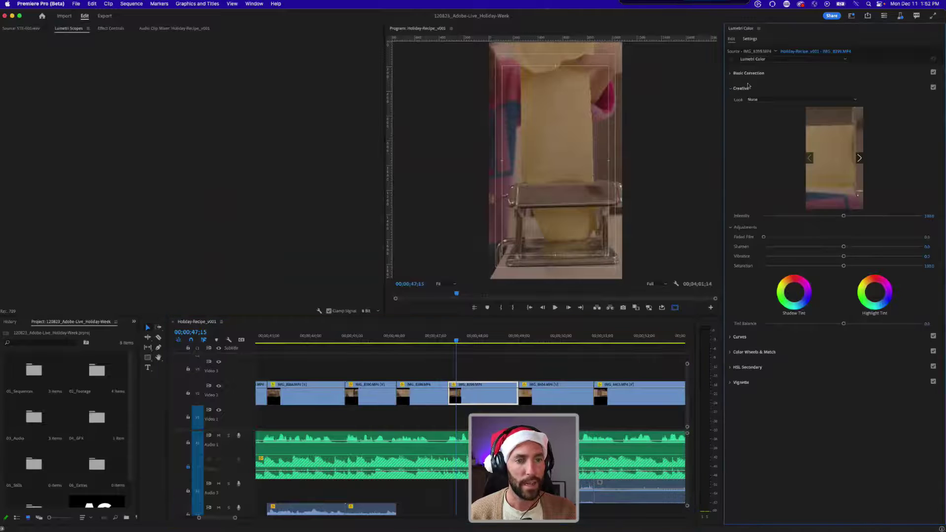
left_click(771, 99)
left_click(780, 88)
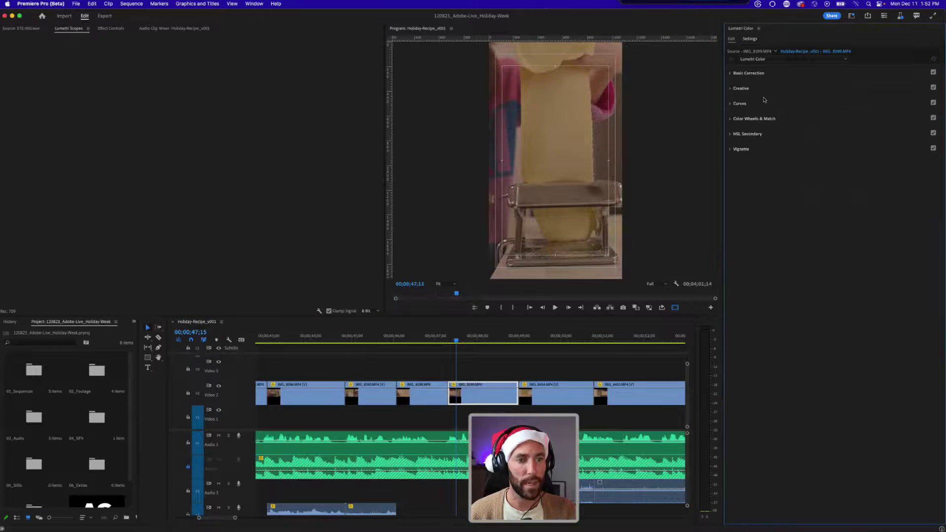
left_click(754, 91)
left_click(763, 101)
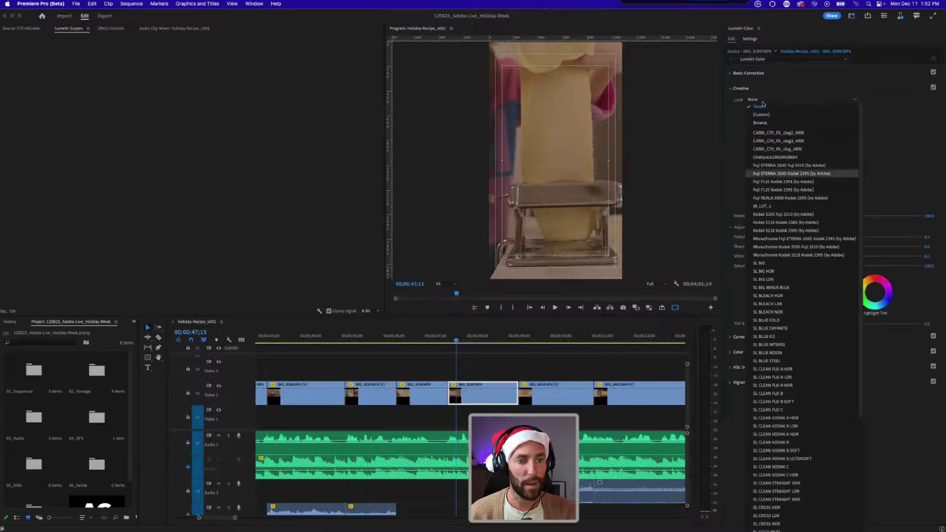
left_click(774, 208)
left_click(730, 59)
left_click(731, 59)
left_click(730, 60)
left_click(730, 60)
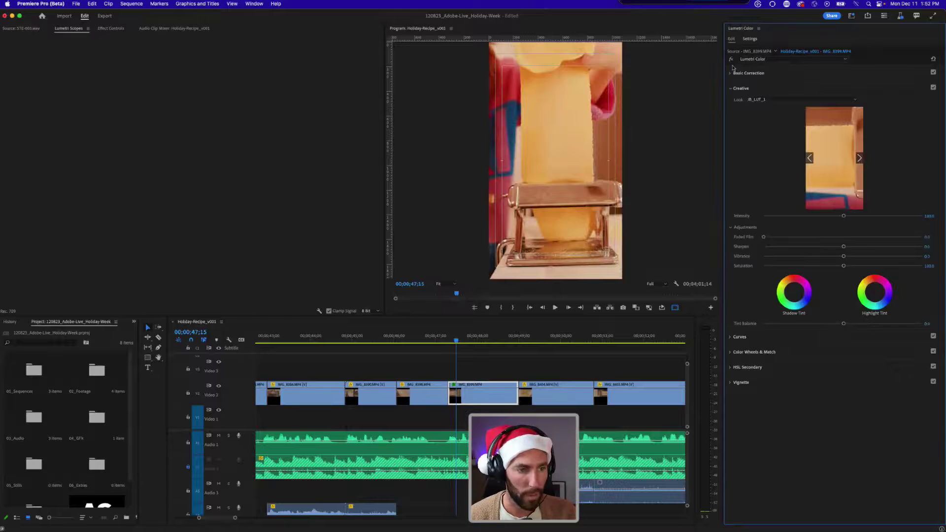
- Cool the pasta machine clip in Basic Correction by lowering the temperature to about -21, using the scopes as reference
left_click(747, 73)
left_click(110, 28)
left_click(73, 28)
left_click(506, 366)
left_click(485, 392)
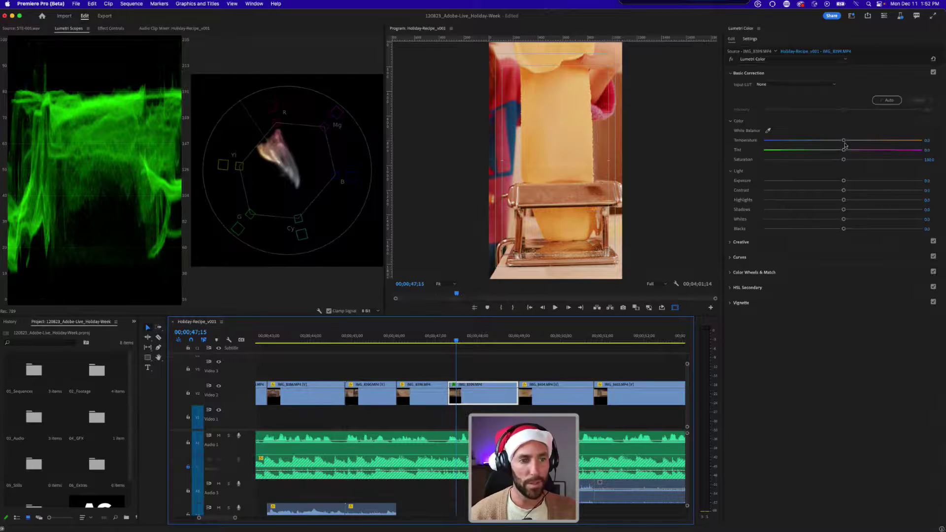
left_click_drag(843, 140, 826, 141)
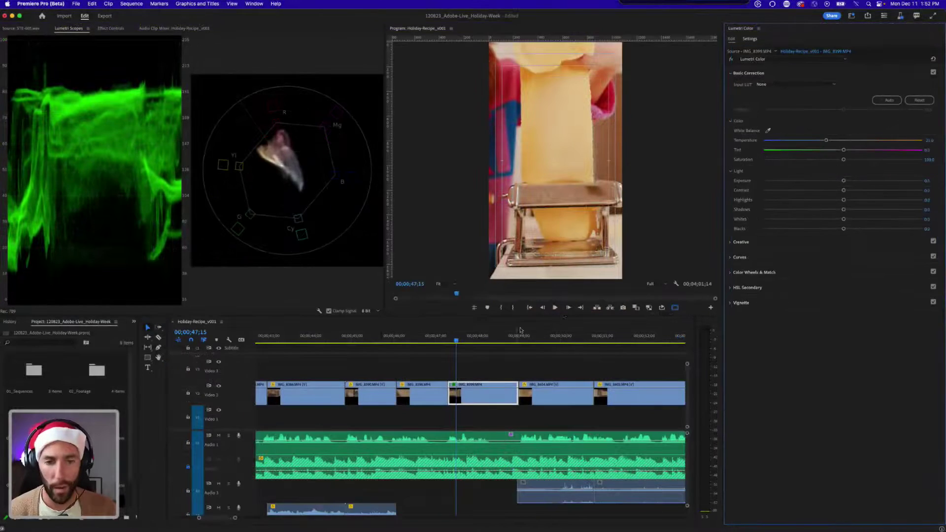
left_click(482, 396)
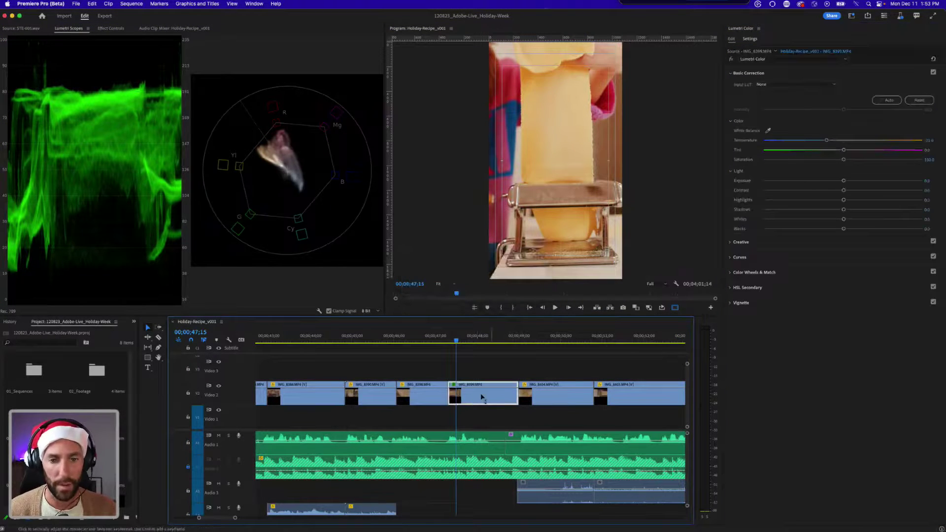
- Lower the clip's highlights to about -19 and blacks to about -29, comparing the grade off and on
left_click_drag(843, 200, 820, 229)
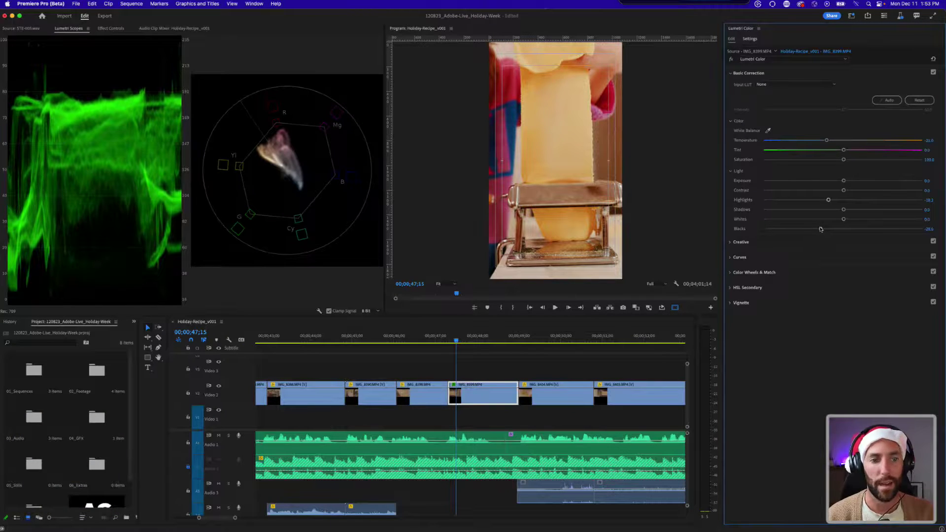
left_click(730, 59)
left_click(730, 59)
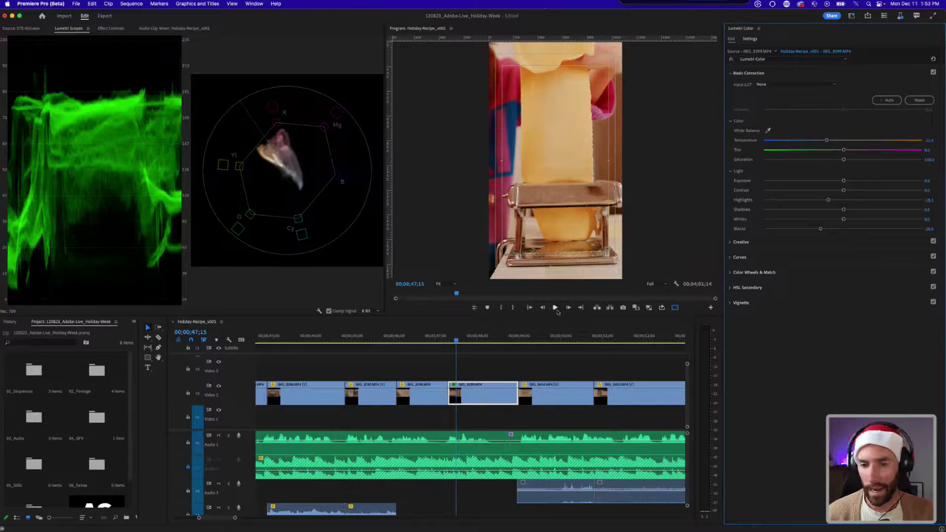
- Sample the pink sleeve for the Hue vs Sat curve, slightly reduce that hue's saturation and compare the curve off and on
left_click(740, 256)
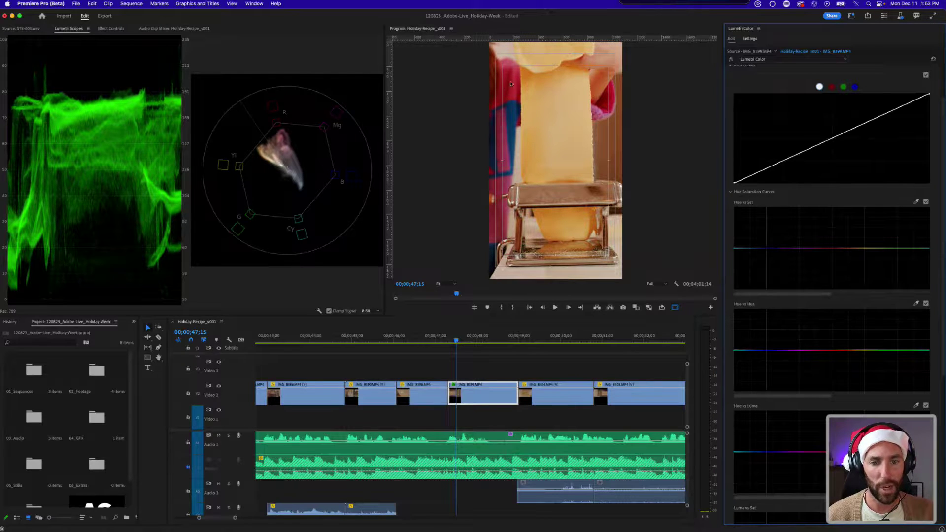
left_click(914, 203)
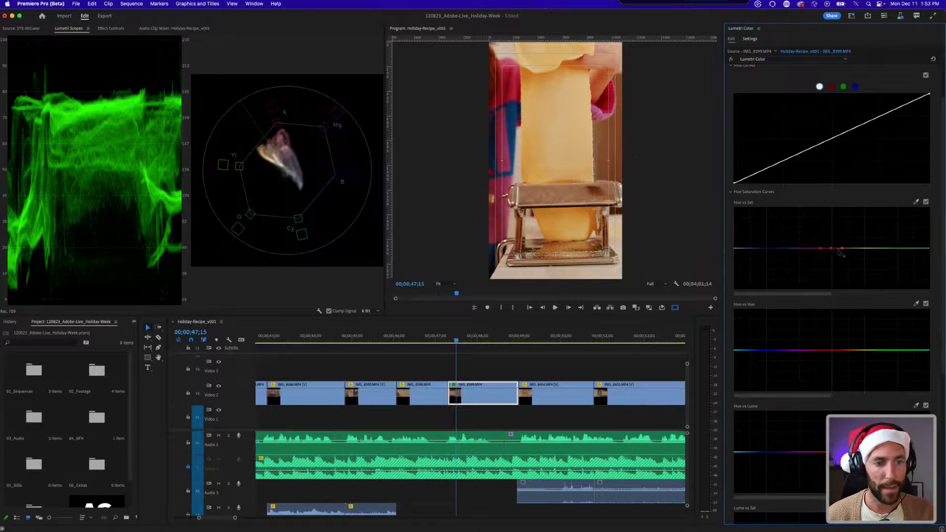
mouse_move(832, 250)
left_mouse_down()
mouse_move(832, 270)
mouse_move(833, 258)
left_mouse_up()
left_click(926, 202)
left_click(926, 202)
left_click(926, 201)
double_click(926, 202)
left_click(926, 202)
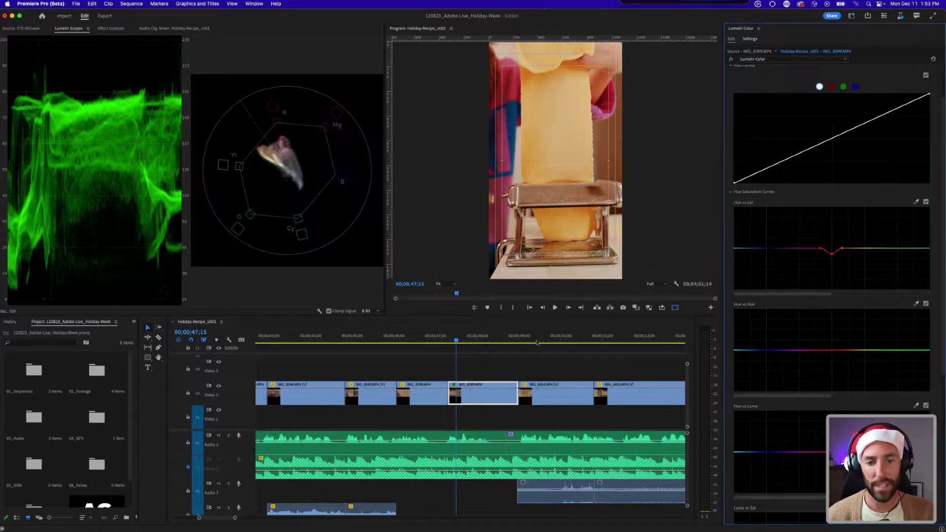
- Save the project and play the graded pasta machine clip from its start at 00;00;47;09 to check the color
key("super+s")
left_click(447, 338)
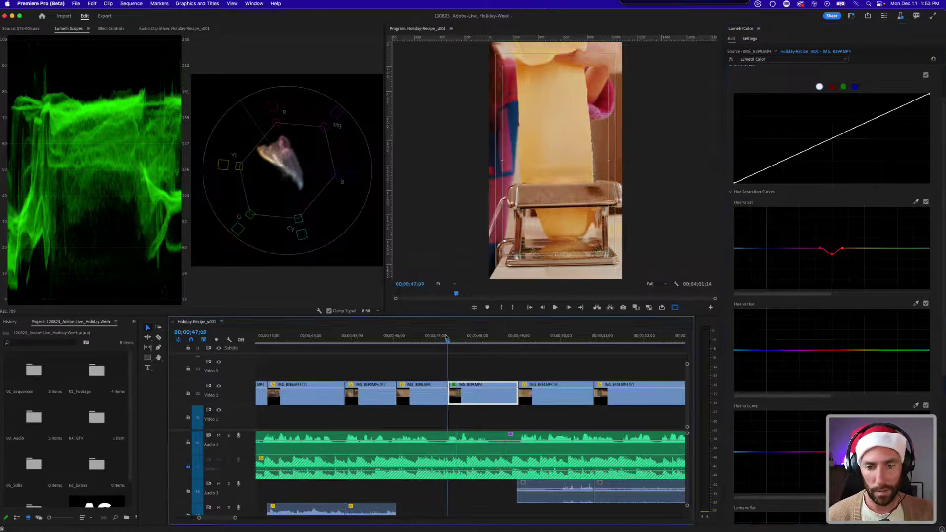
key("minus")
key("equal")
key("equal")
key("space")
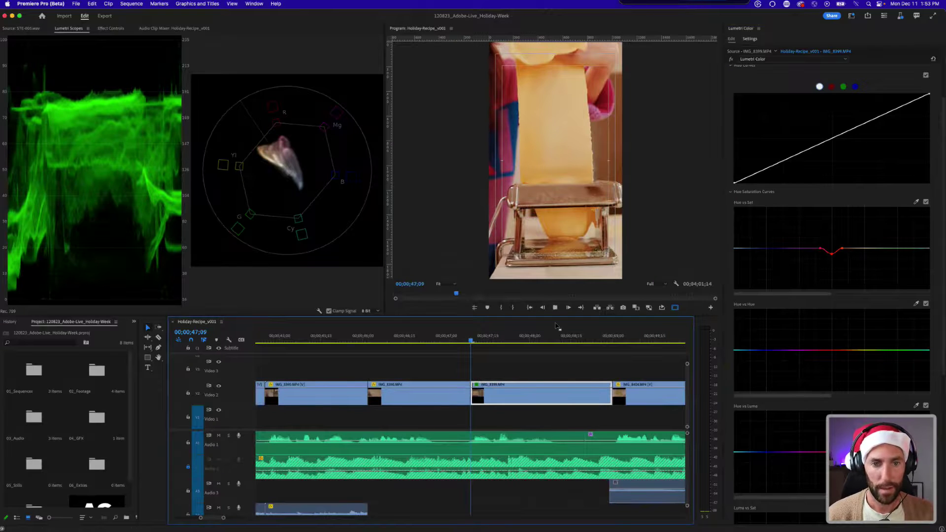
key("space")
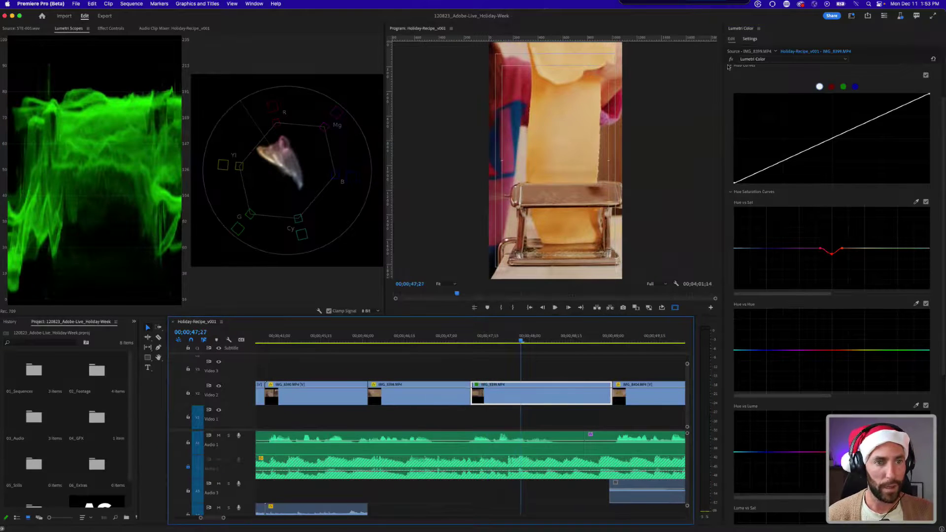
- Compare the pasta machine clip before and after grading by toggling the Lumetri Color effect, leave it on and save
scroll(739, 86, "up", 2)
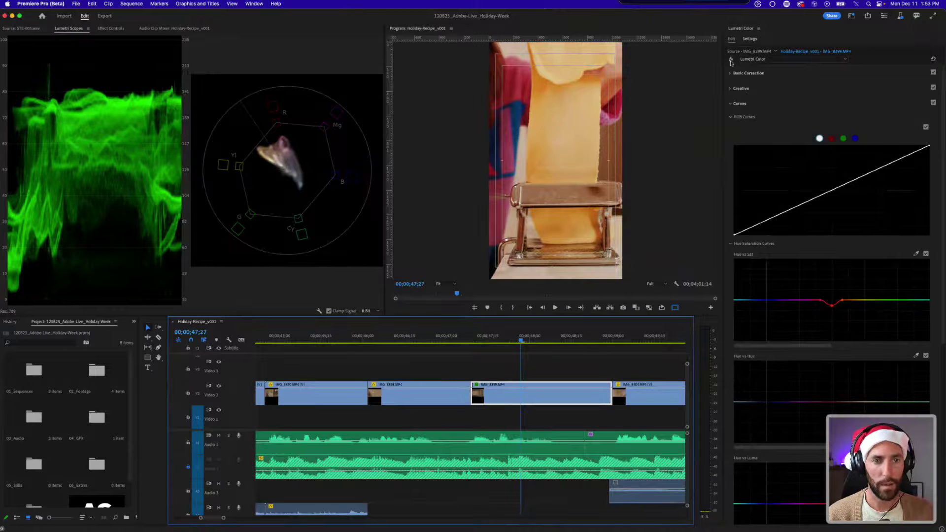
left_click(731, 59)
left_click(731, 60)
left_click(731, 59)
left_click(731, 60)
left_click(731, 59)
left_click(731, 60)
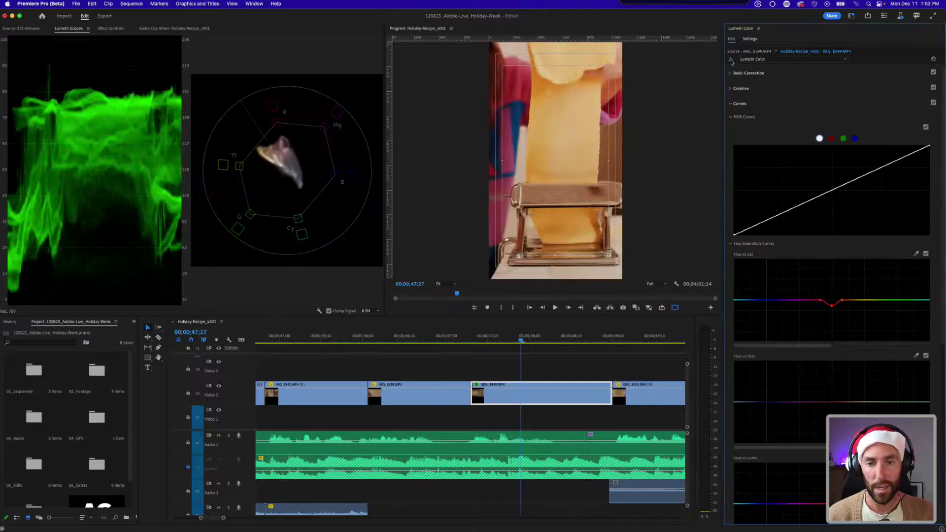
left_click(731, 60)
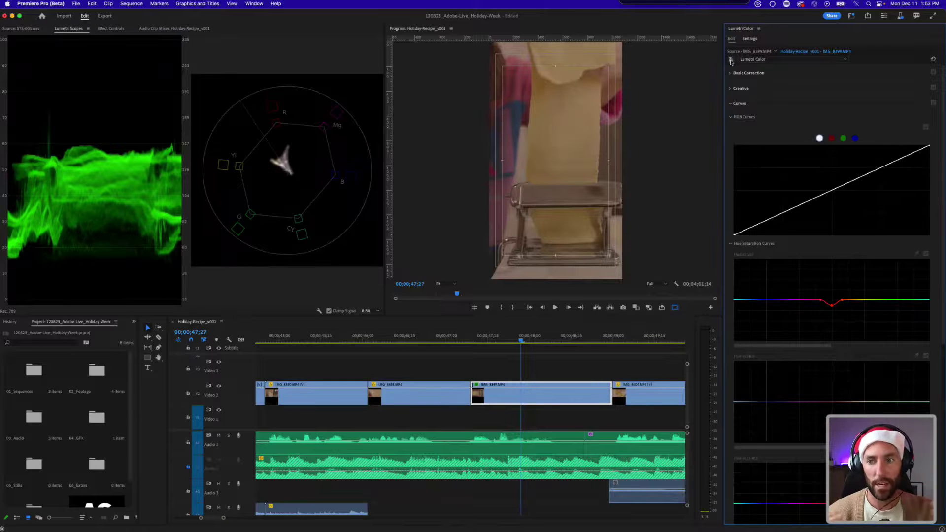
left_click(731, 59)
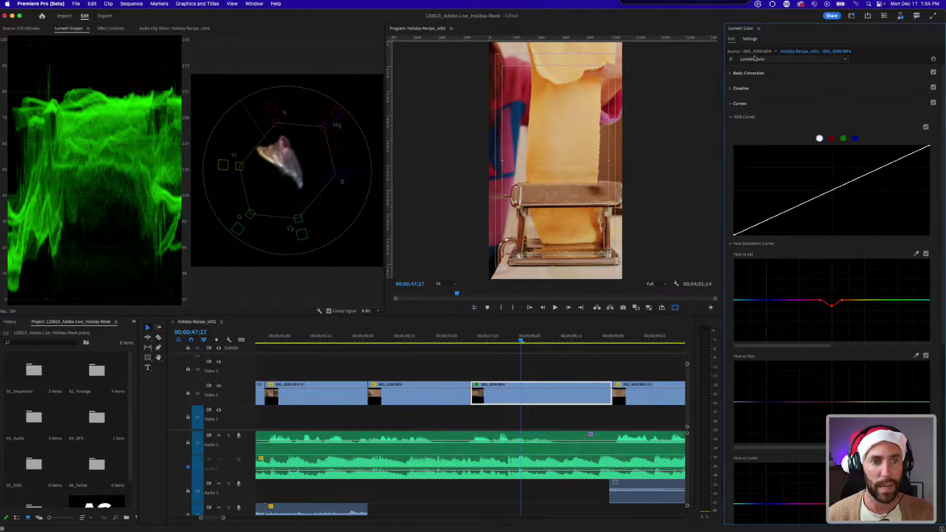
key("super+s")
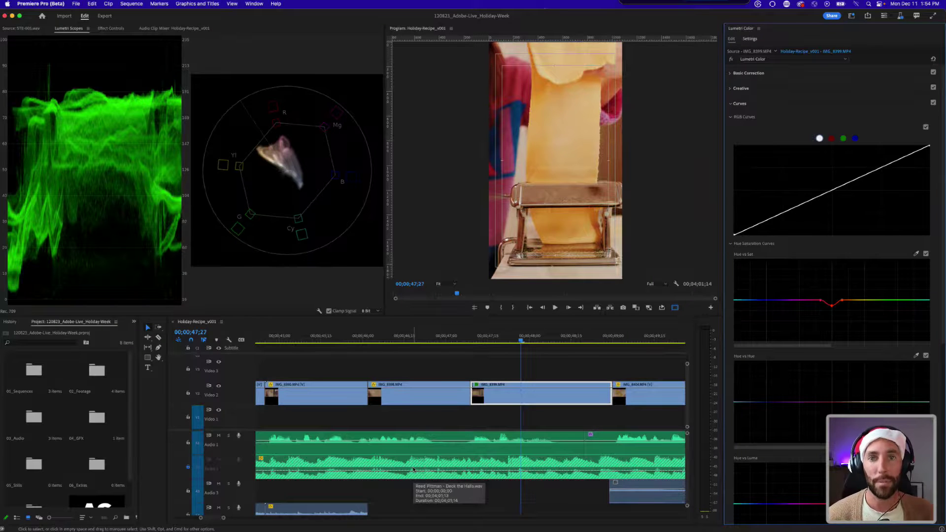
- Deselect the graded clip and show more of the surrounding clips in the timeline
scroll(414, 468, "left", 2)
left_click(475, 424)
key("minus")
key("minus")
key("minus")
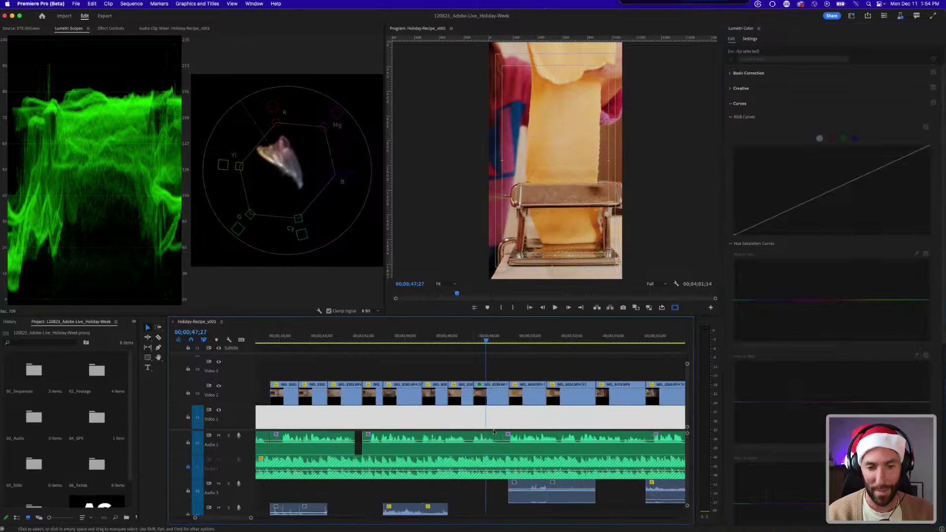